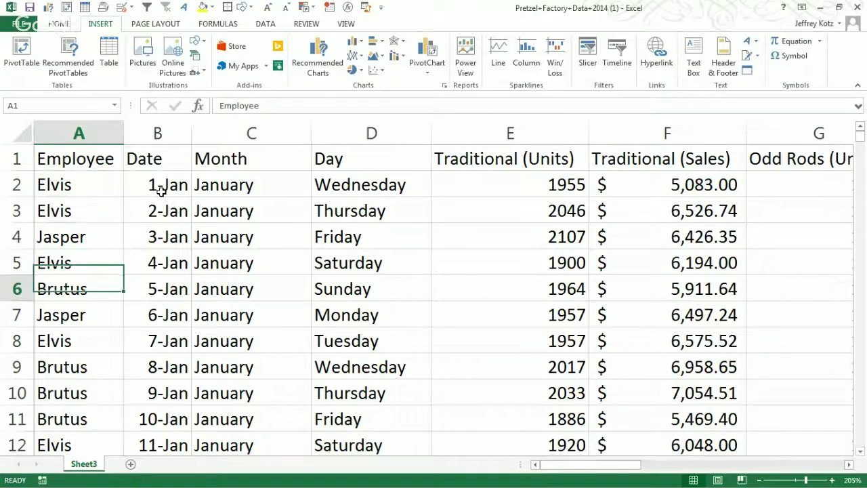
Step: Examine the first entries of the Date column under its header and return to the Employee header
key("Up")
key("Up")
key("Up")
key("Up")
key("Up")
key("Right")
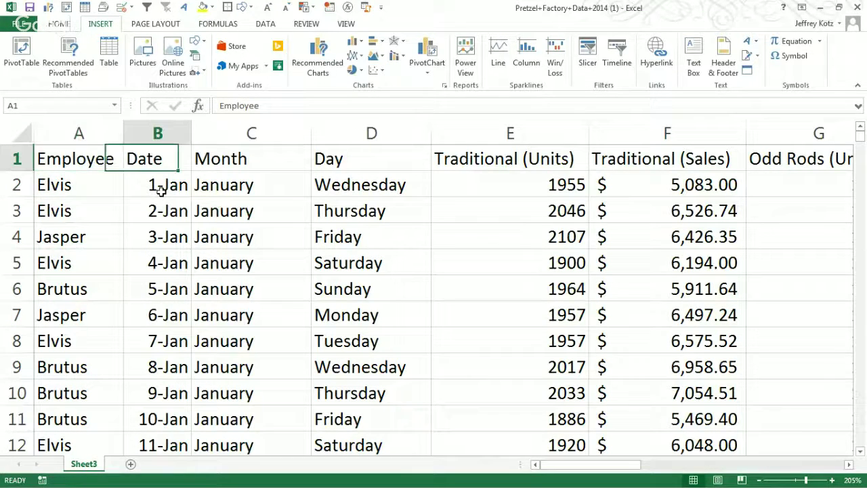
key("Down")
key("Down")
key("Down")
key("Down")
key("Down")
key("Down")
key("Up")
key("Up")
key("Up")
key("Up")
key("Up")
key("Up")
key("Down")
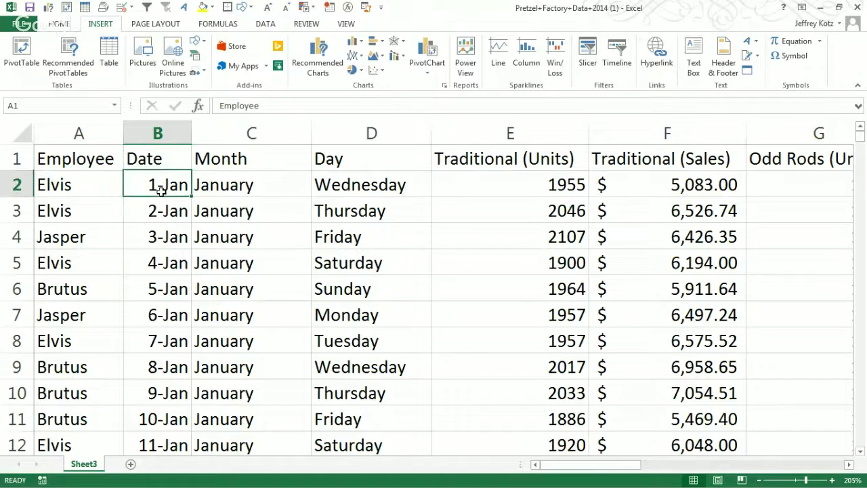
key("Down")
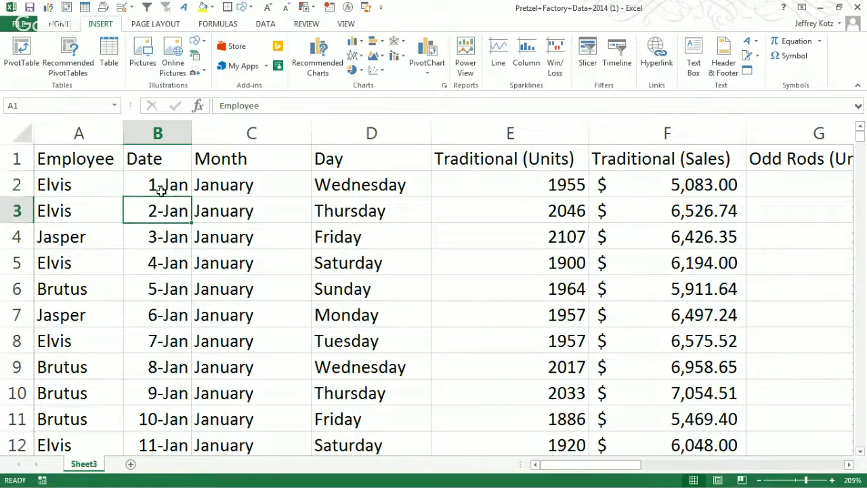
key("Down")
key("Up")
key("Up")
key("Up")
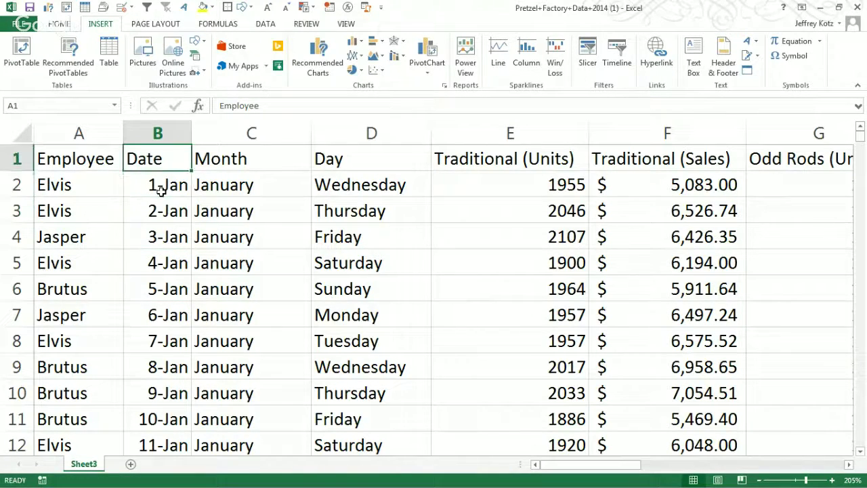
key("Left")
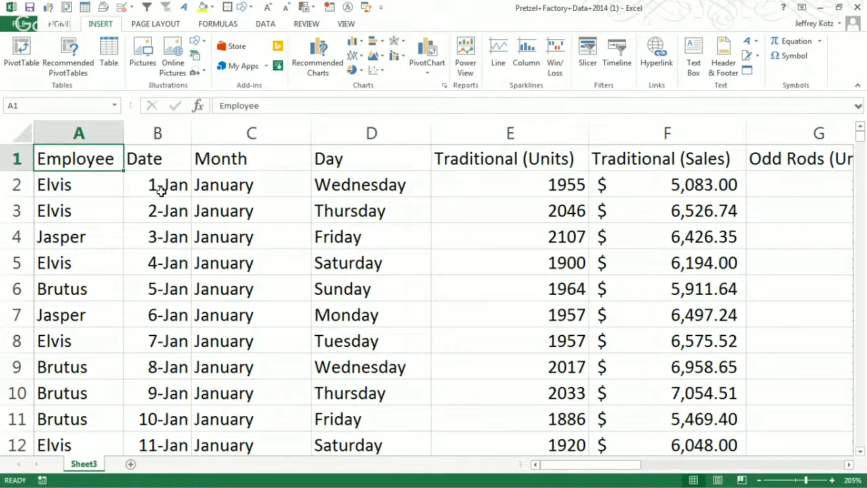
Step: Review the row 1 headers from Month across to Buns and Noses (Sales) and return to the Employee header
key("Right")
key("Right")
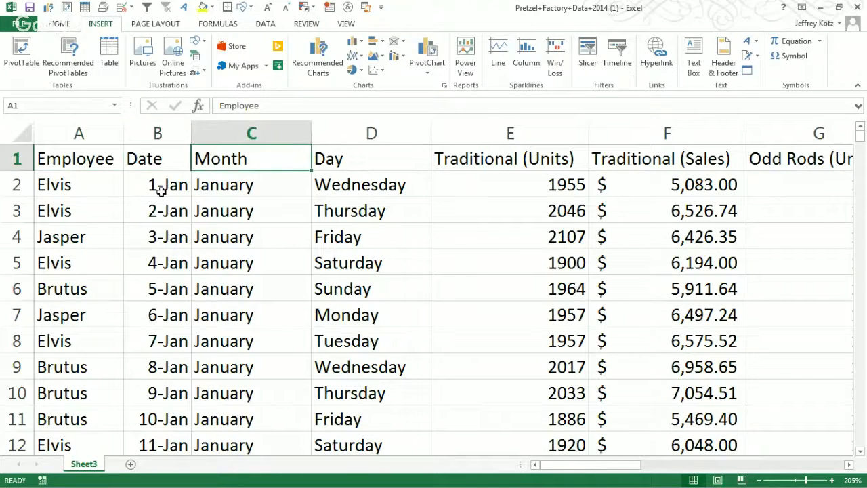
key("Right")
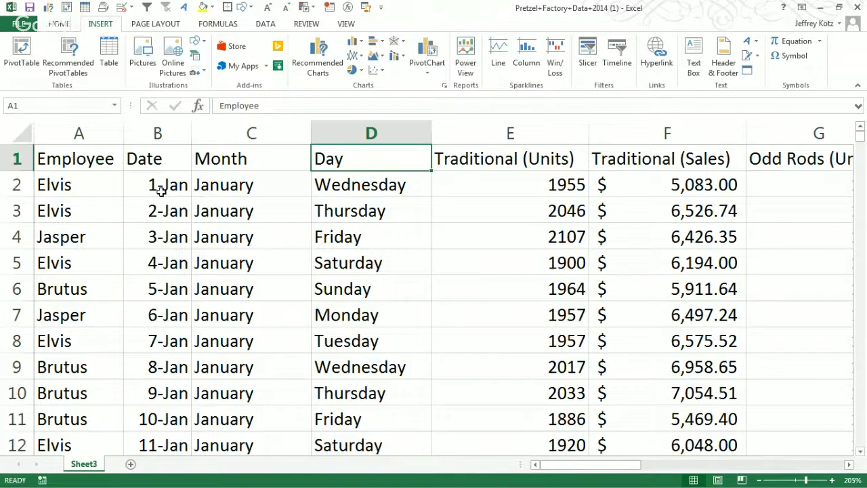
key("Right")
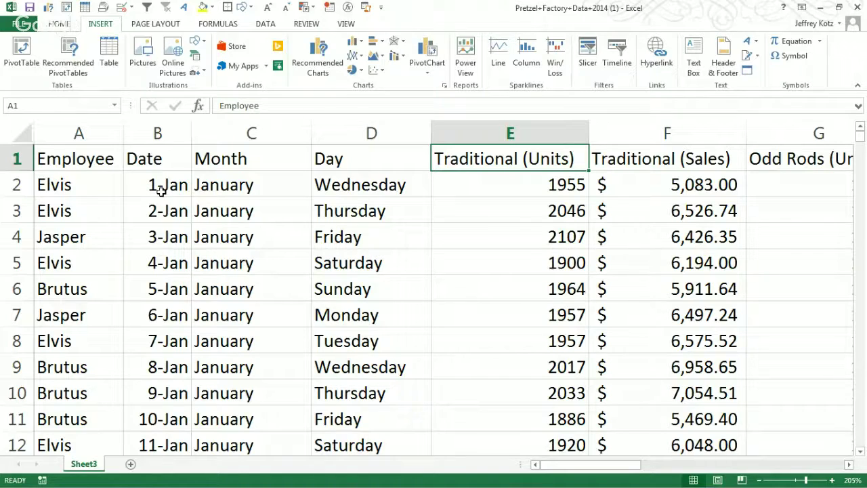
key("Right")
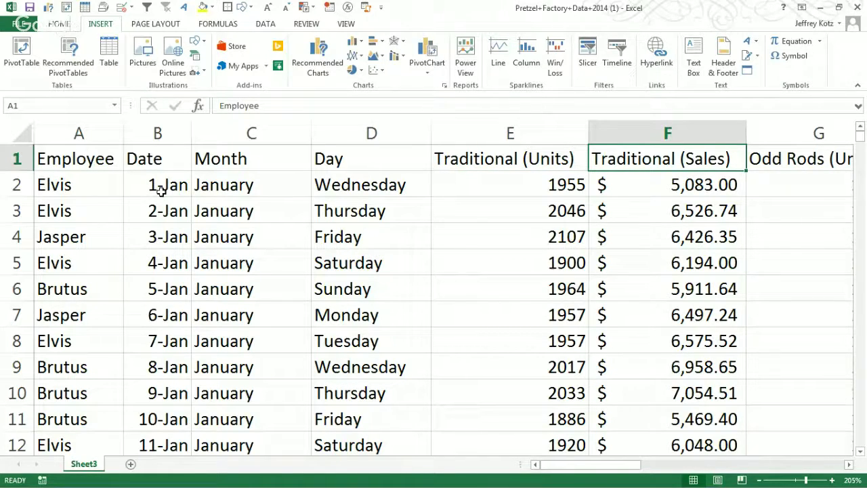
key("Right")
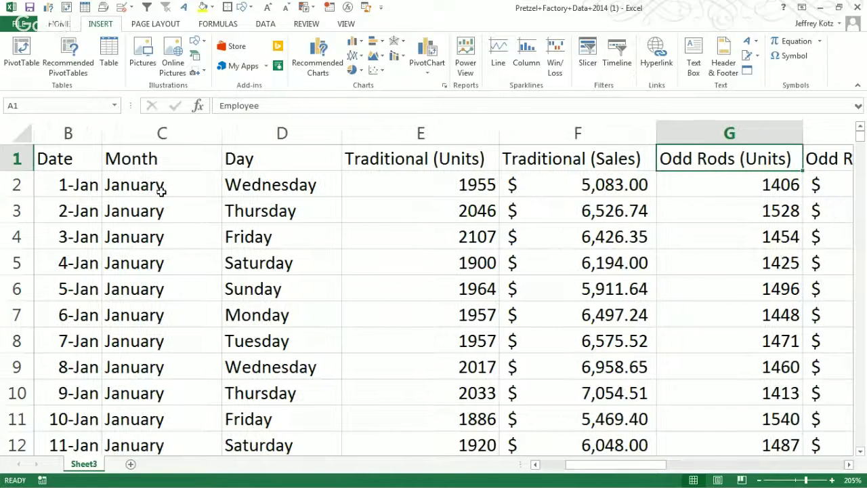
key("Right")
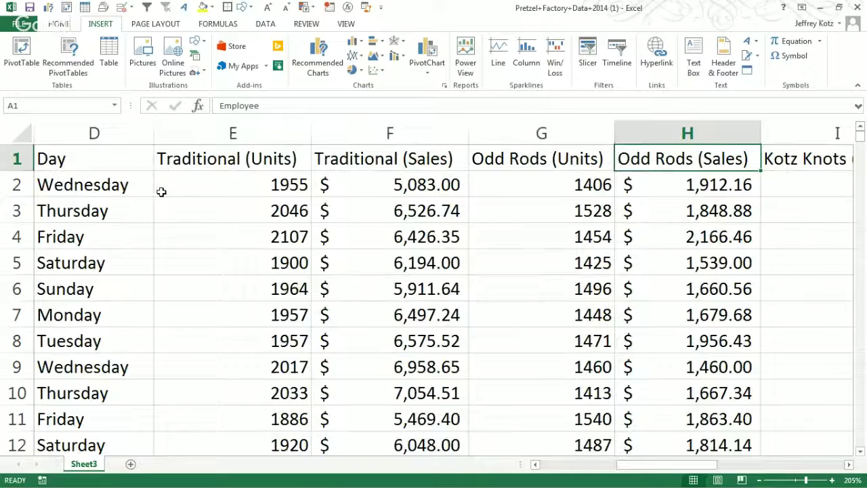
key("Right")
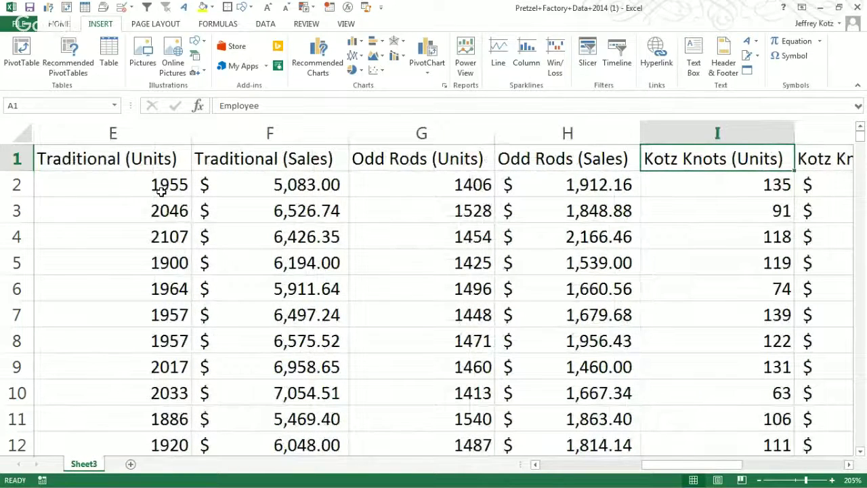
key("Right")
key("Right")
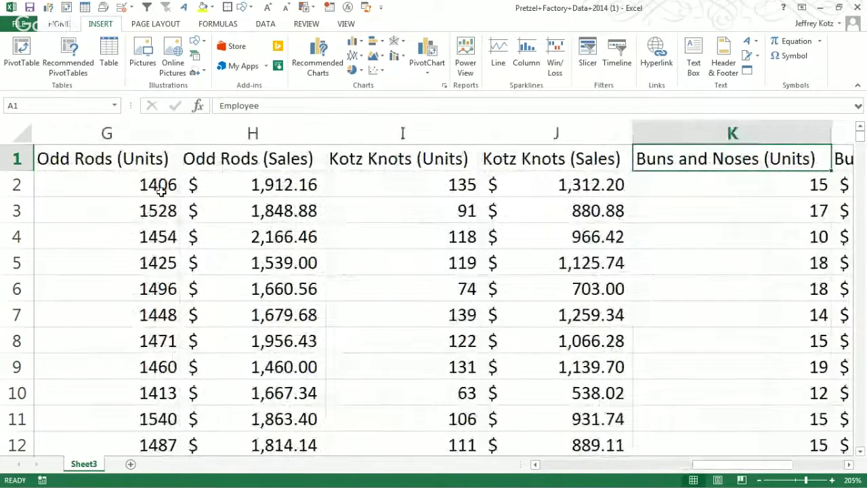
key("Right")
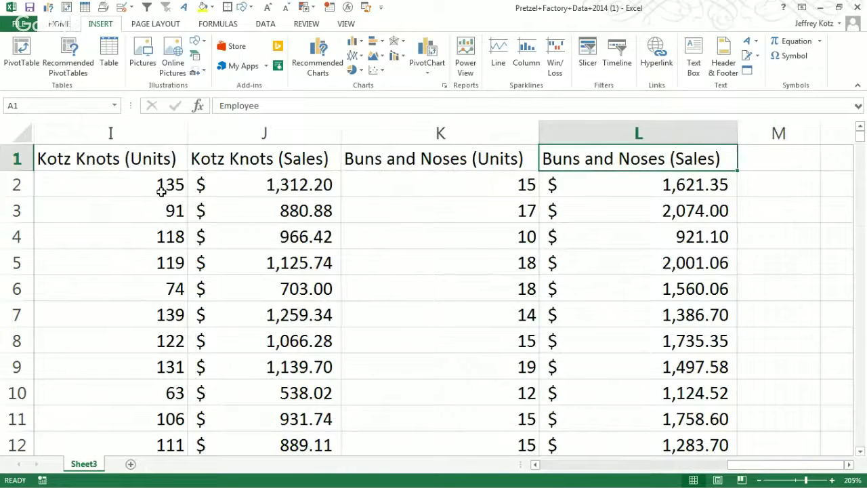
key("Left")
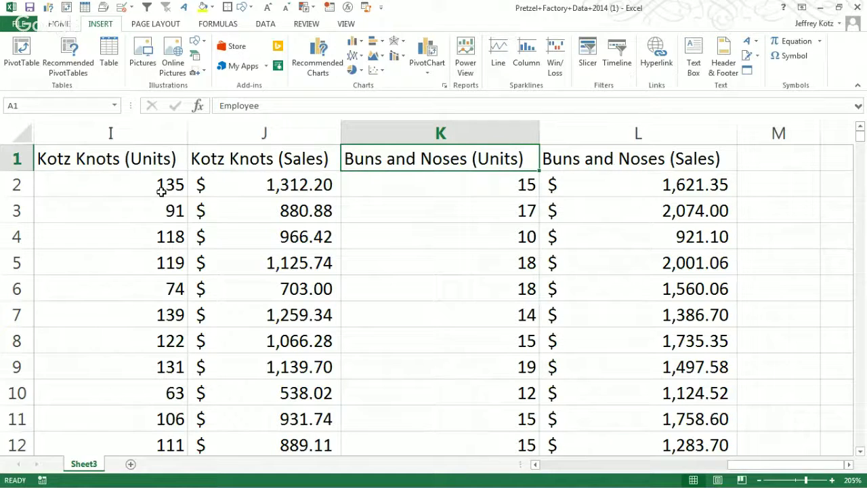
key("Left")
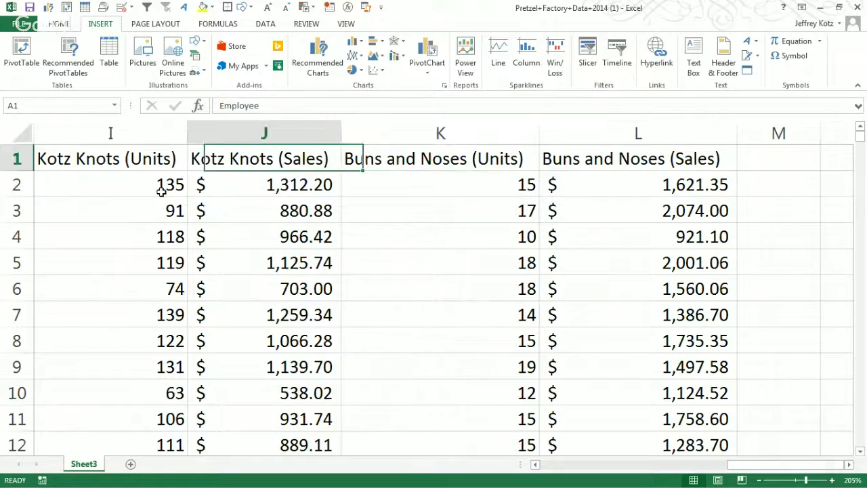
key("Left")
key("Left")
key("Left")
key("Left")
key("Left")
key("Home")
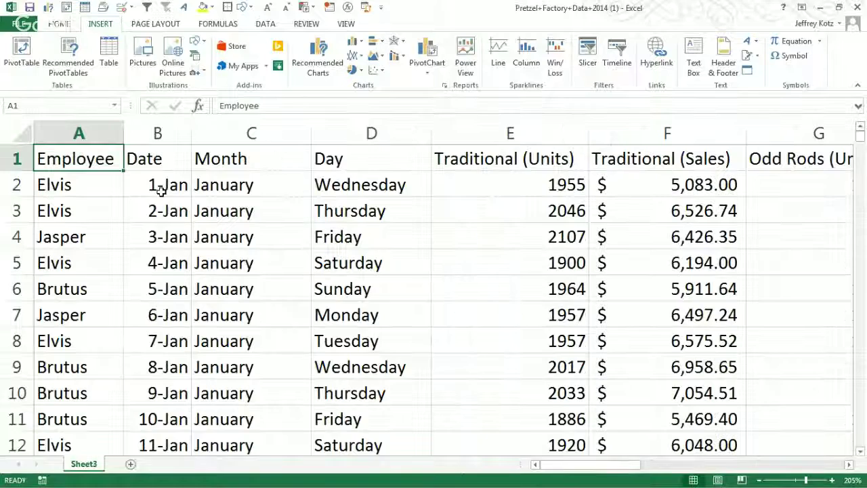
Step: Examine the daily records down to the last row of the data set and return to the header row
key("Down")
key("Down")
key("Down")
key("Down")
key("Down")
key("Down")
key("Down")
key("Down")
key("Down")
key("Down")
key("Down")
key("Down")
key("Down")
key("Down")
key("Down")
key("Down")
key("Down")
key("Down")
key("Down")
key("Down")
key("Down")
key("Down")
key("Down")
key("Down")
key("Down")
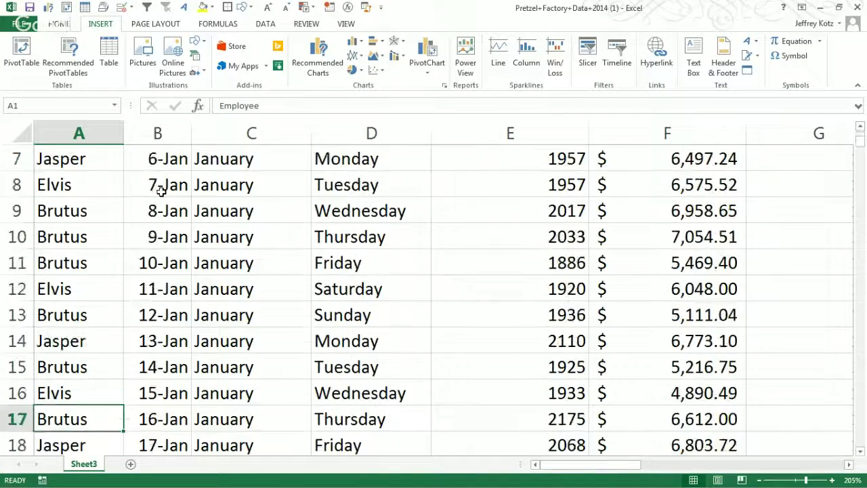
key("Down")
key("Down")
key("Down")
key("Down")
key("Down")
key("Down")
key("Down")
key("Down")
key("Down")
key("Down")
key("Down")
key("Down")
key("Down")
key("Down")
key("Down")
key("Down")
key("Down")
key("Down")
key("Down")
key("Down")
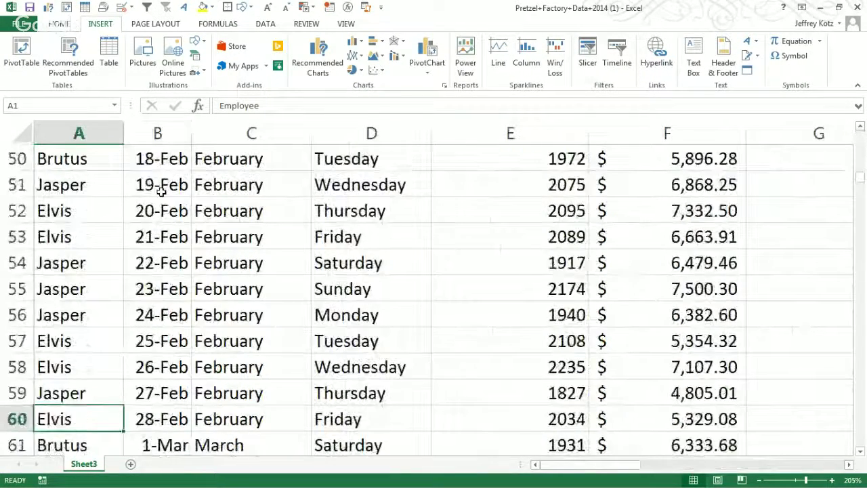
key("ctrl+Down")
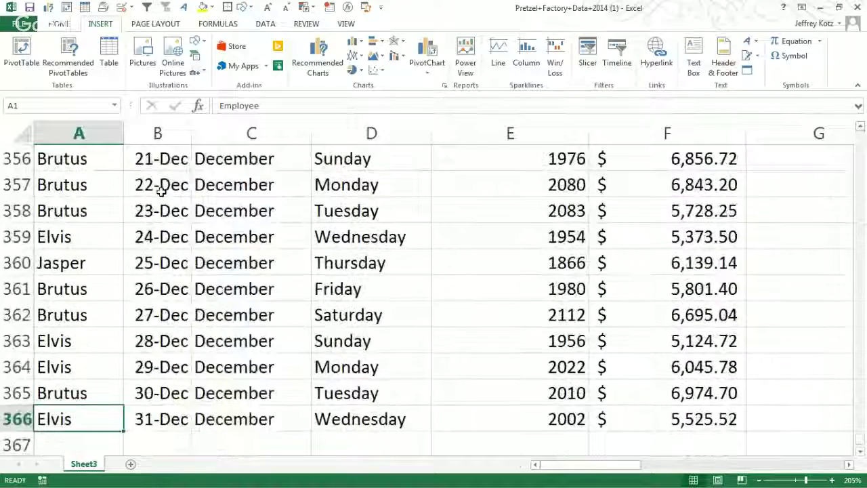
key("Right")
key("Up")
key("Down")
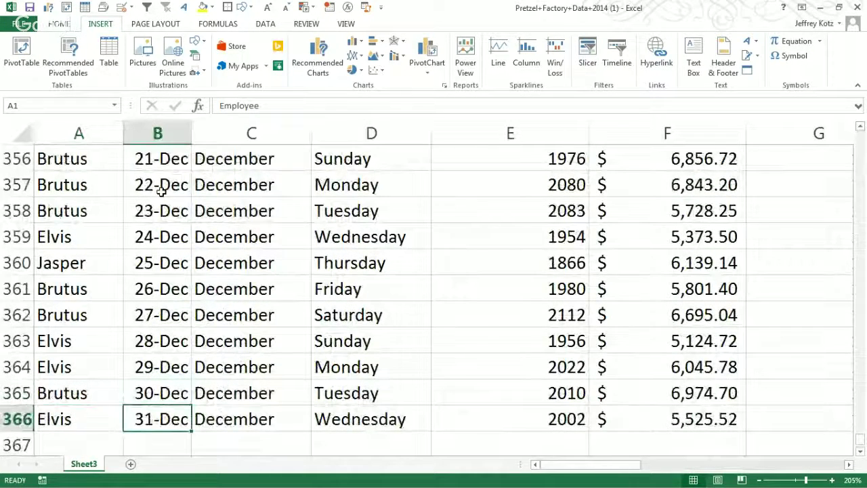
key("ctrl+Up")
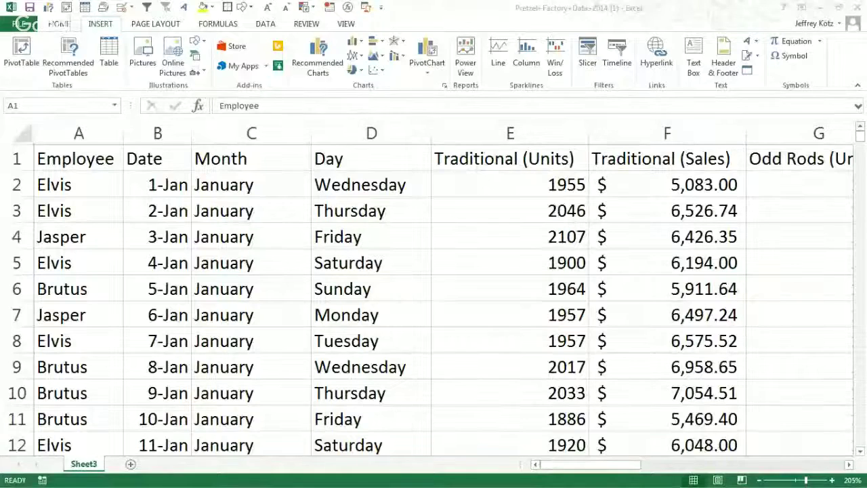
Step: Switch to the Word notes, select the word "row" in the first data-cleaning rule, and return to the Excel data
key("alt+Tab")
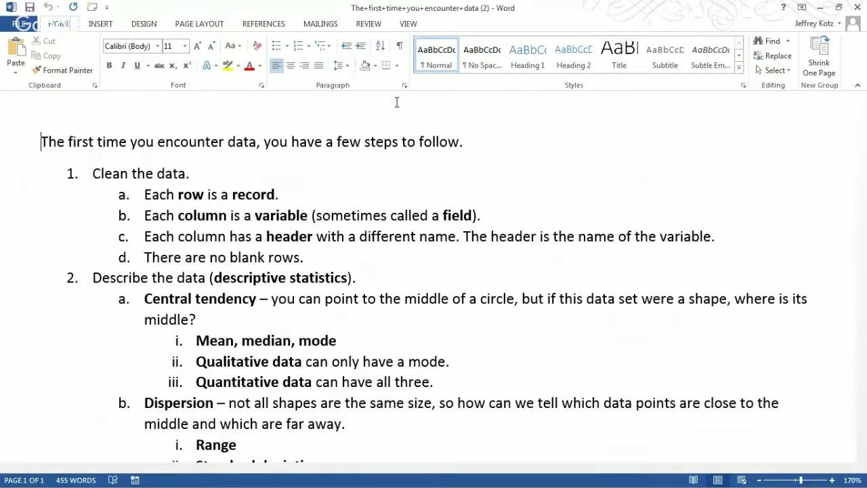
double_click(191, 195)
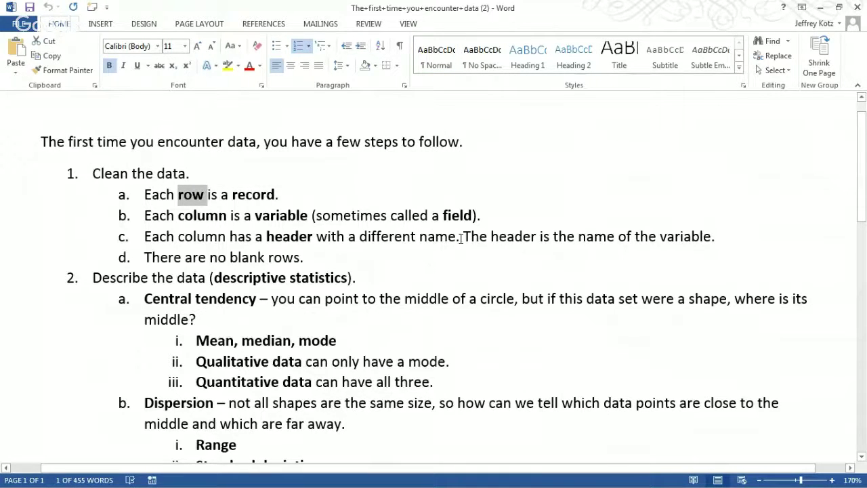
key("alt+Tab")
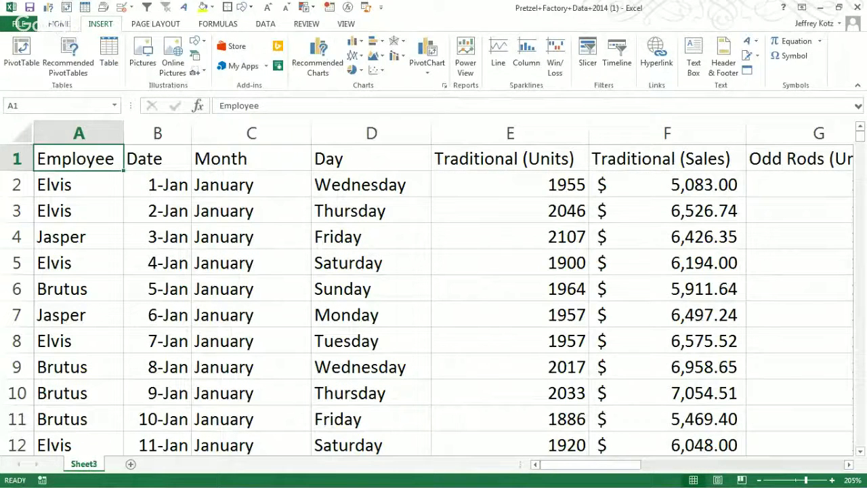
Step: Select rows 2, 3, 4 and 5 one at a time to point out individual records
left_click(10, 185)
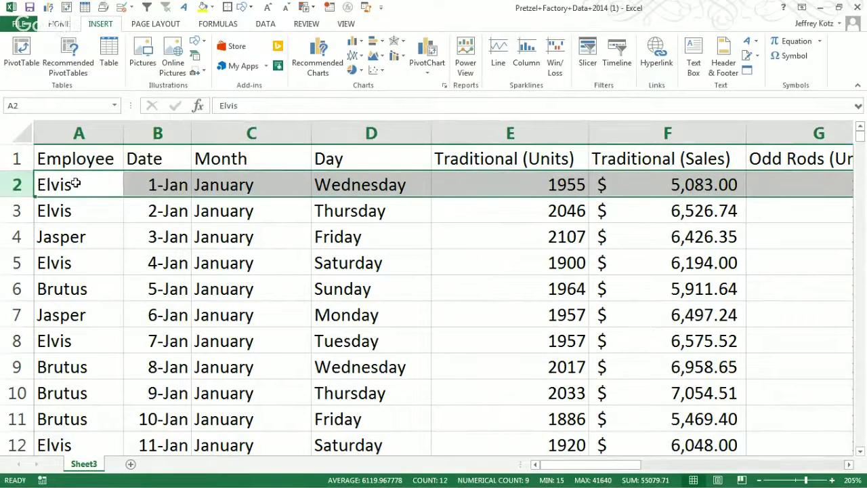
left_click(19, 211)
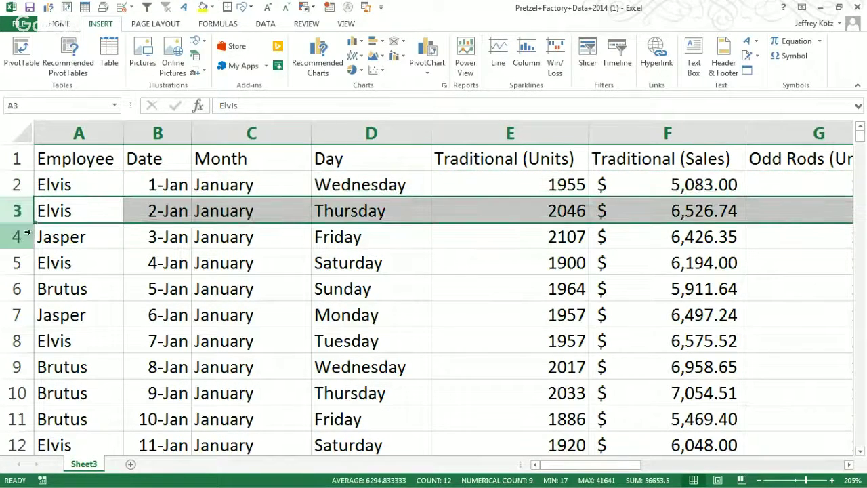
left_click(14, 236)
left_click(16, 263)
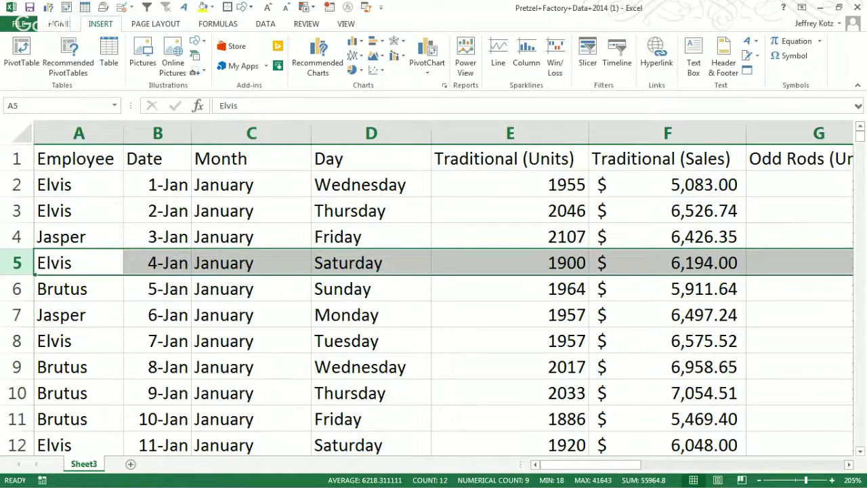
Step: Consult the cleaning rules in Word, and in Excel select each column header from Employee through Traditional (Sales) in turn
key("alt+Tab")
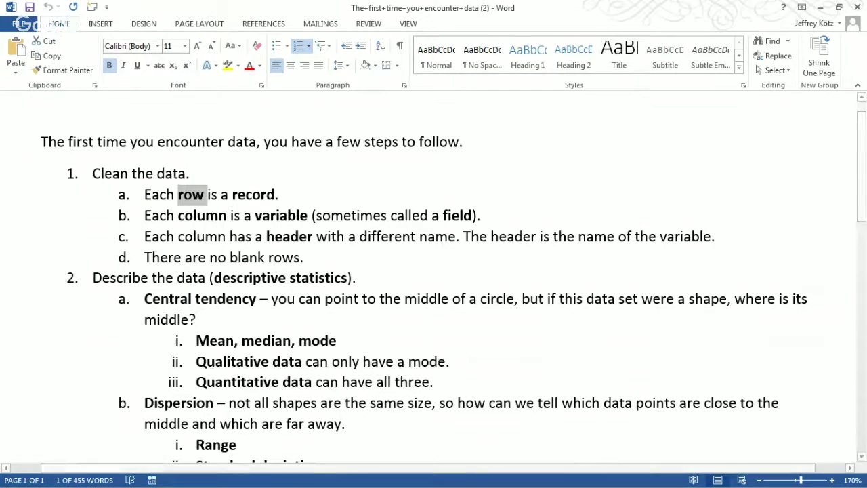
key("alt+Tab")
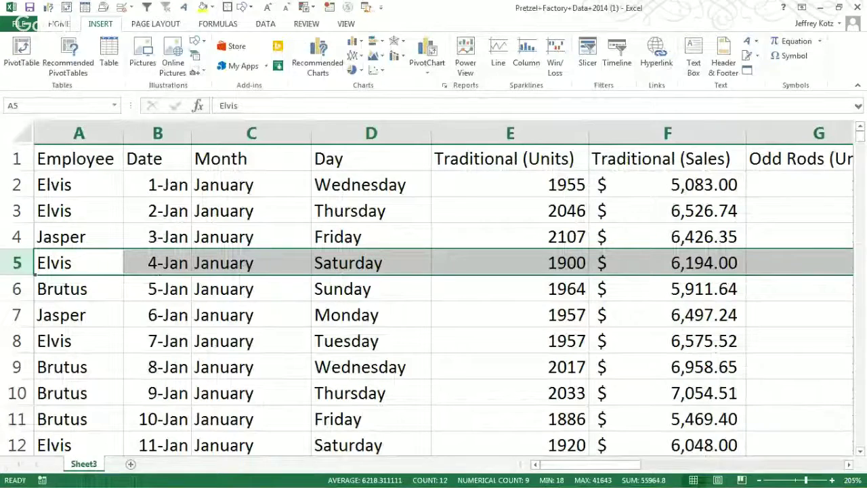
left_click(79, 133)
left_click(77, 161)
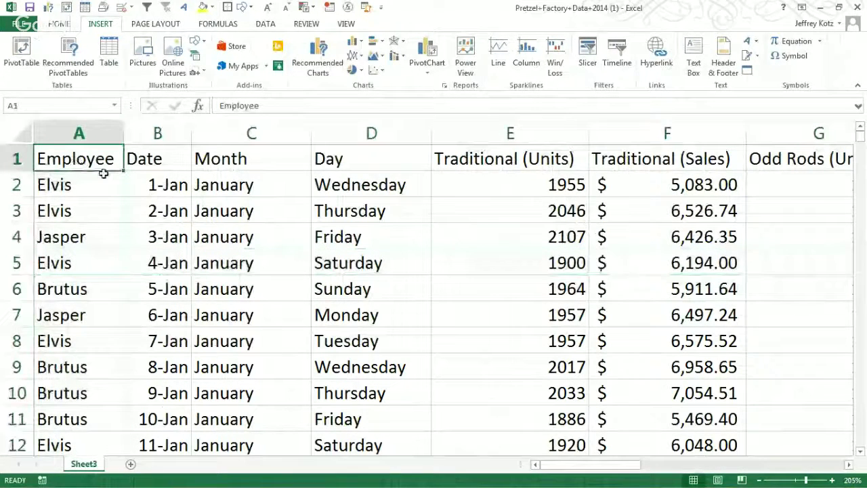
left_click(150, 160)
left_click(248, 158)
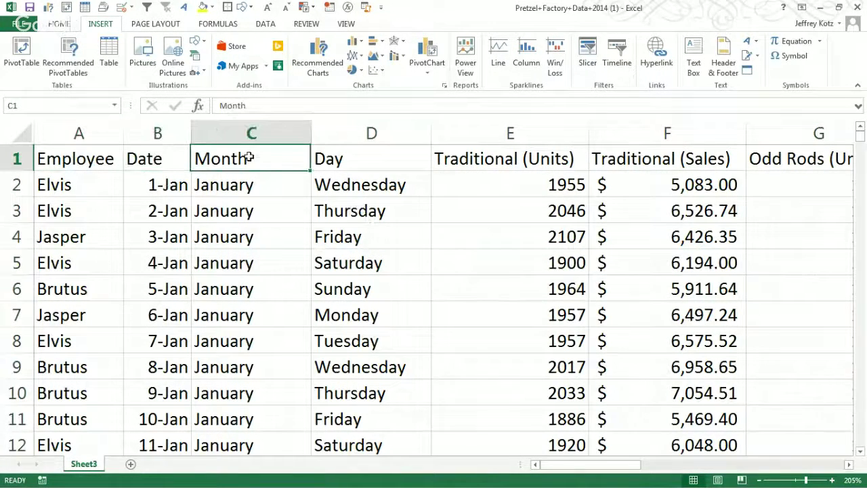
left_click(360, 158)
left_click(509, 155)
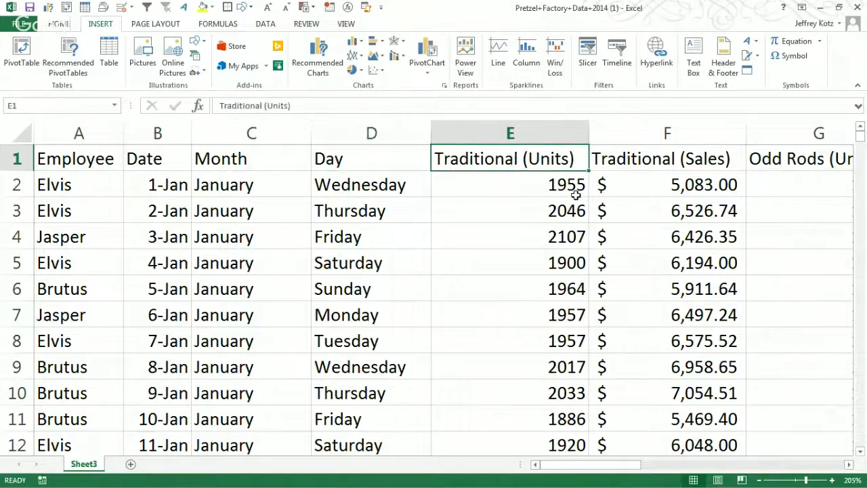
left_click(659, 160)
Step: Switch to Word to reread the data-cleaning rules and return to the Excel worksheet
key("alt+Tab")
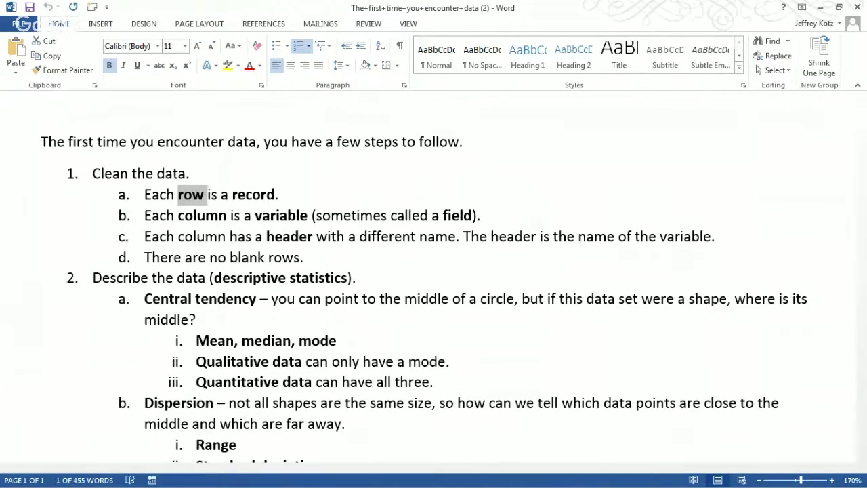
key("alt+Tab")
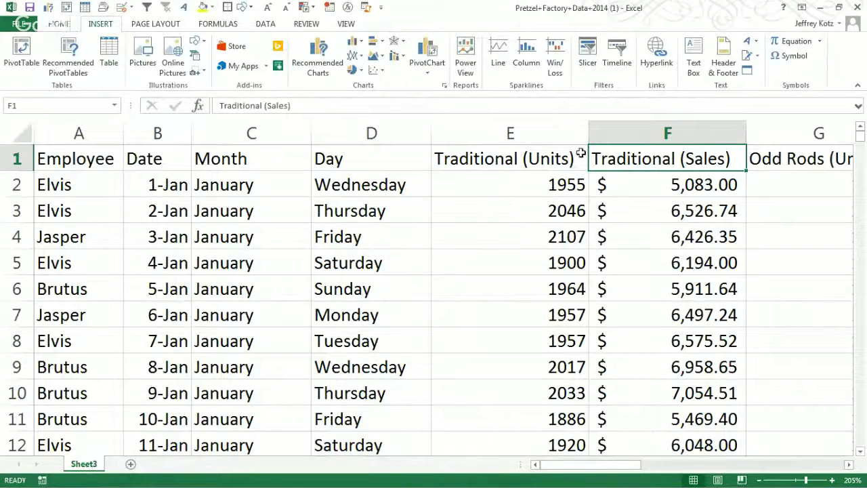
Step: Select header row 1, the Employee, Date and Month headers, and the first record in row 2, finishing on header row 1
left_click(18, 158)
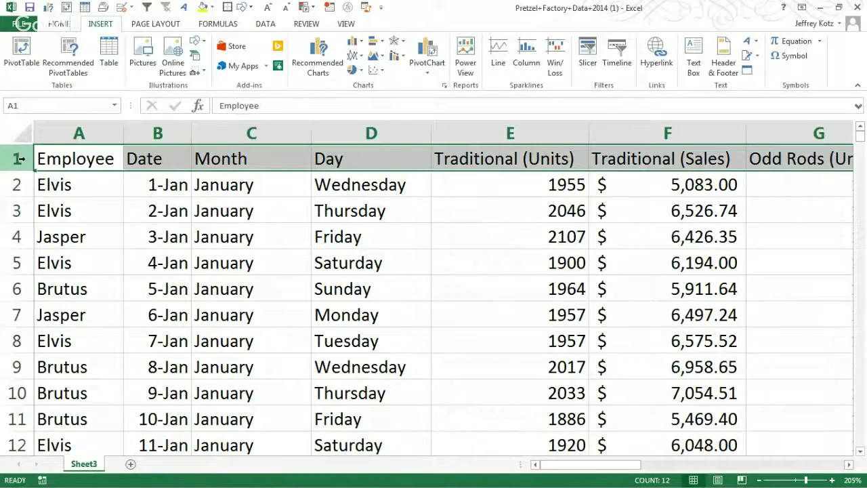
left_click(93, 159)
left_click(146, 159)
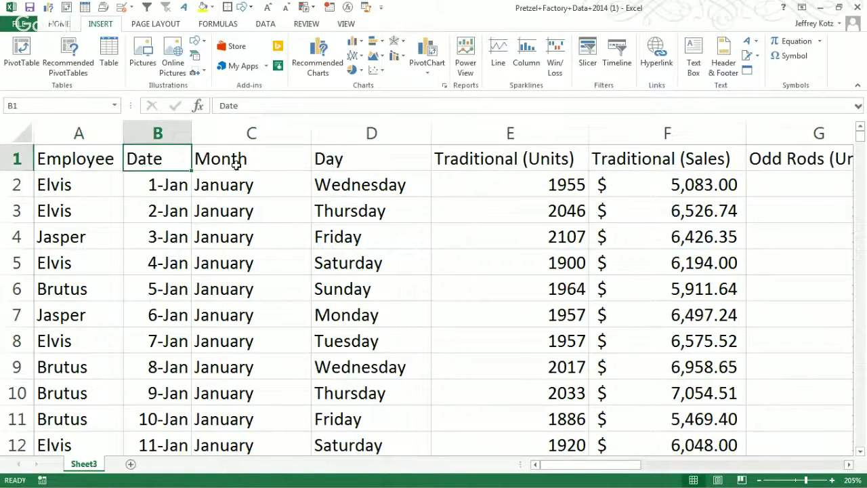
left_click(226, 159)
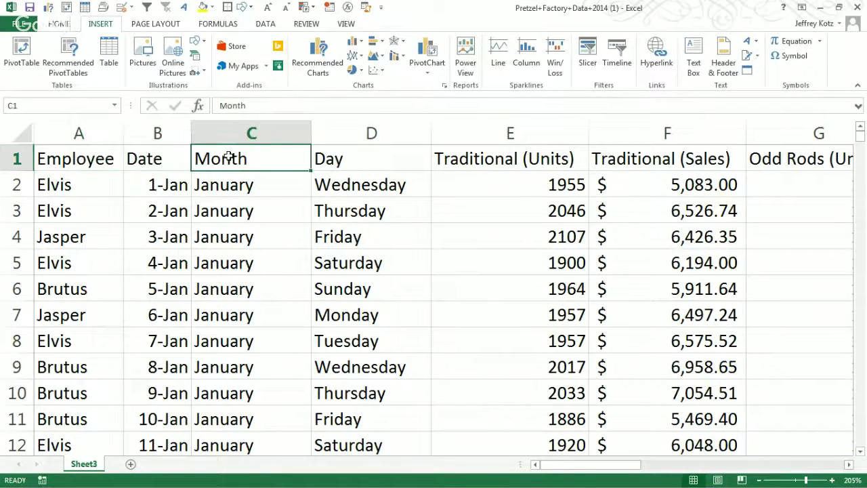
left_click(68, 179)
left_click(17, 185)
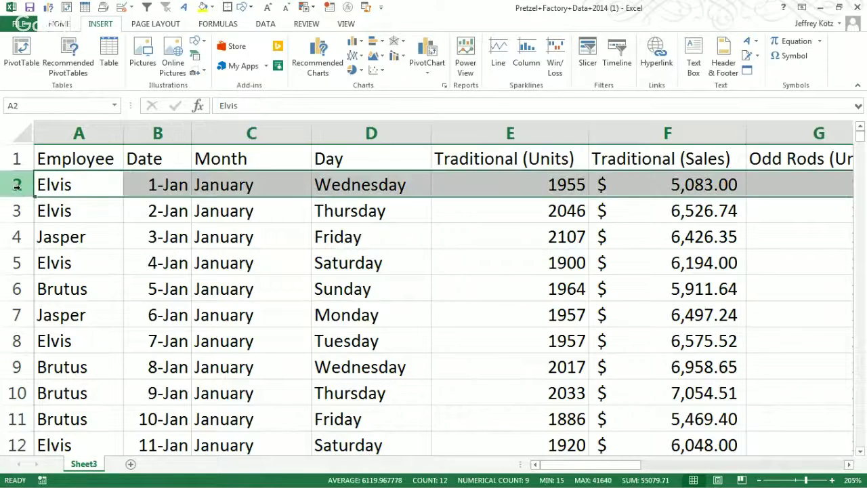
left_click(19, 157)
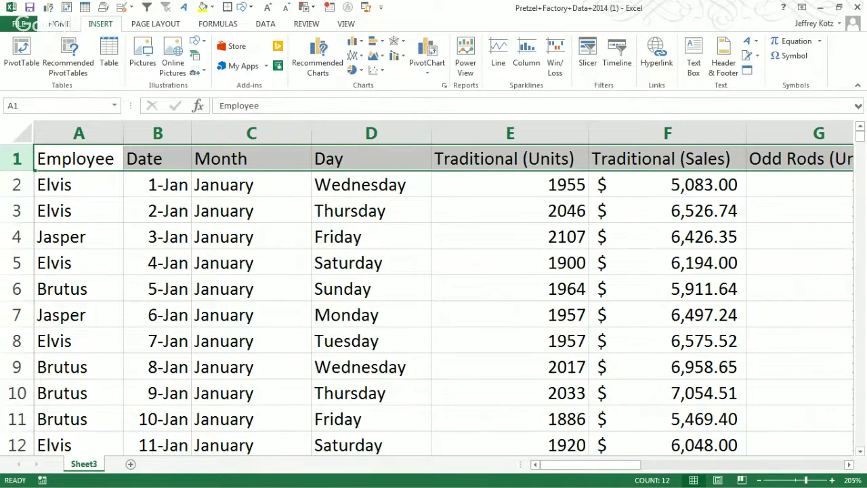
Step: Return to the worksheet and move the active cell one cell at a time through the Month, Day and neighbouring columns, ending at C7
key("alt+Tab")
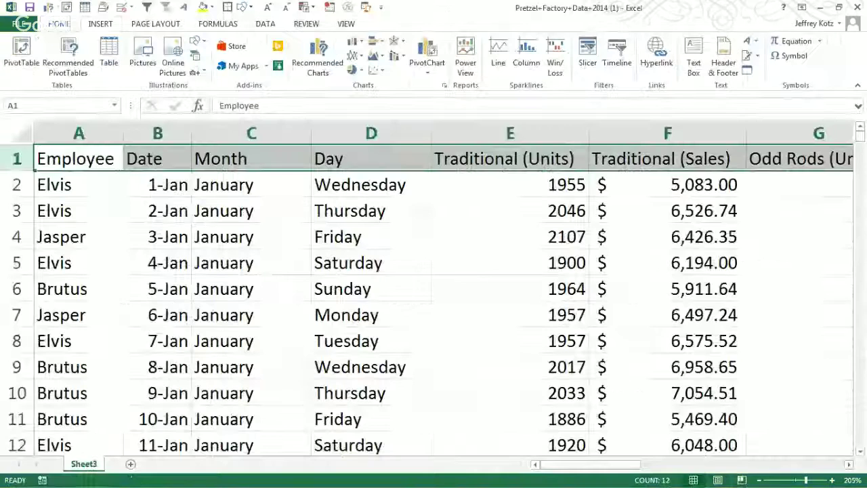
left_click(317, 214)
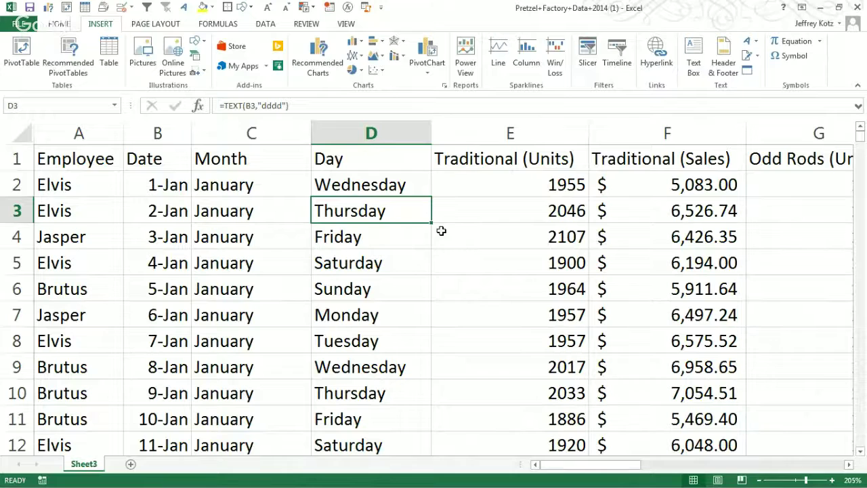
key("Down")
key("Down")
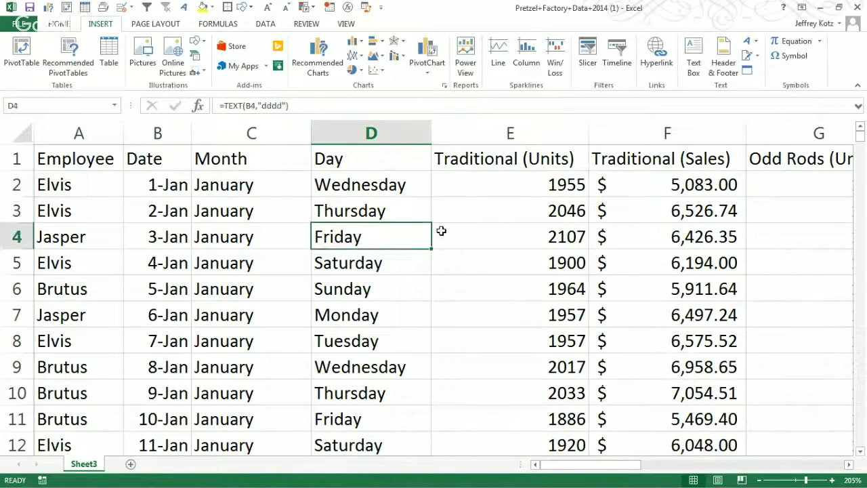
key("Right")
key("Up")
key("Up")
key("Left")
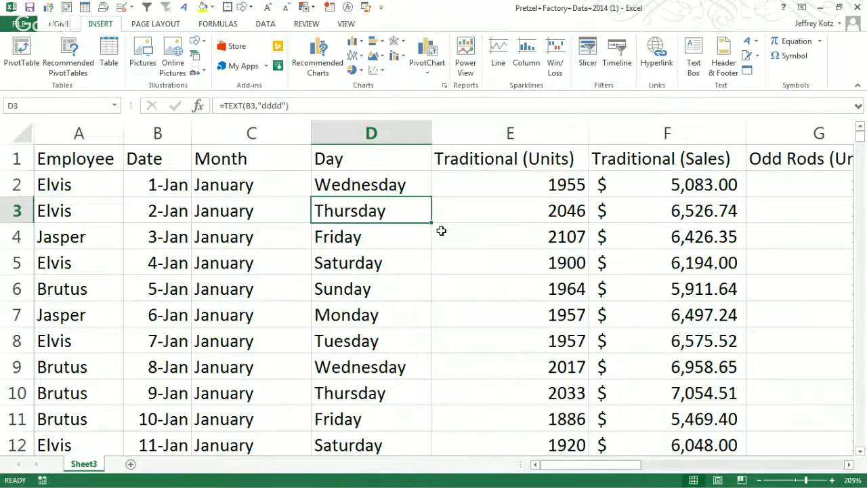
key("Down")
key("Down")
key("Down")
key("Right")
key("Left")
key("Left")
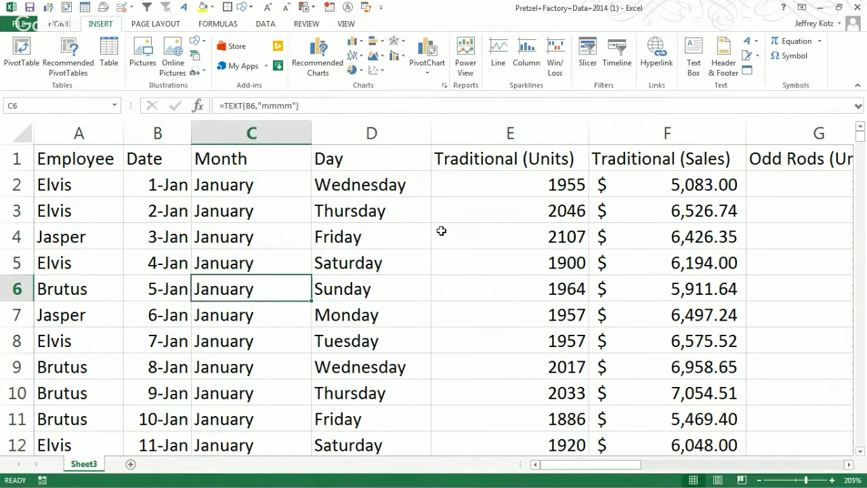
key("Up")
key("Up")
key("Right")
key("Right")
key("Right")
key("Left")
key("Left")
key("Down")
key("Down")
key("Down")
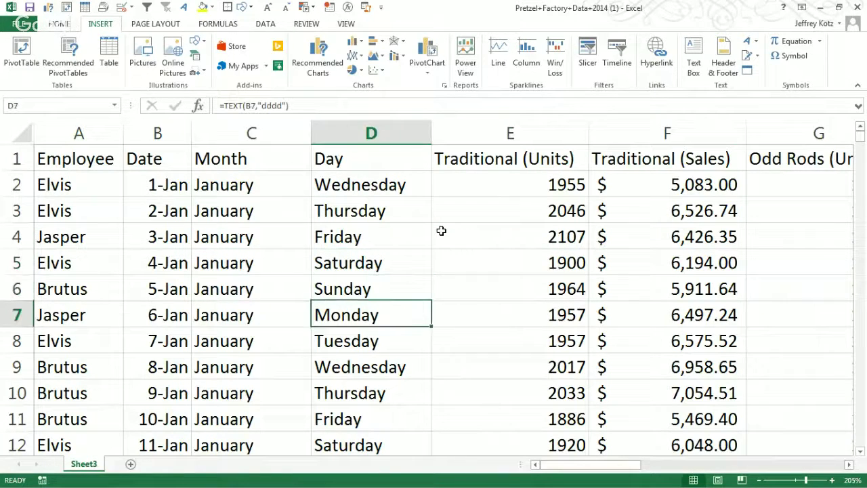
key("Right")
key("Right")
key("Left")
key("Left")
key("Left")
key("Up")
key("Up")
key("Down")
key("Down")
key("Right")
key("Right")
key("Left")
key("Left")
key("Right")
key("Right")
key("Left")
key("Left")
Step: Turn on Scroll Lock, scroll the worksheet sideways and back, and turn Scroll Lock off
key("Scroll_Lock")
key("Right")
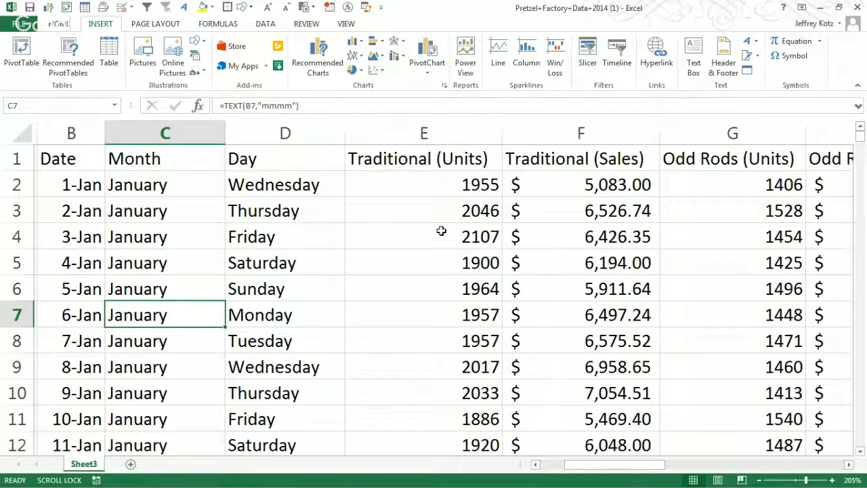
key("alt+Page_Down")
key("alt+Page_Up")
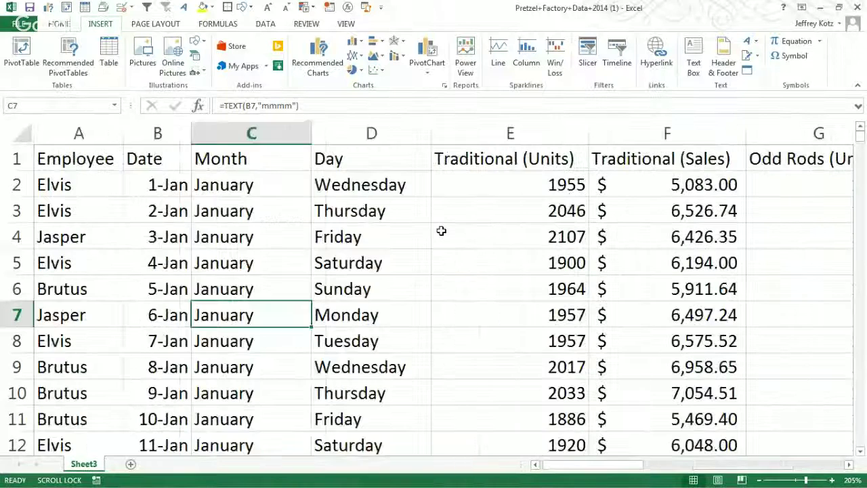
key("Scroll_Lock")
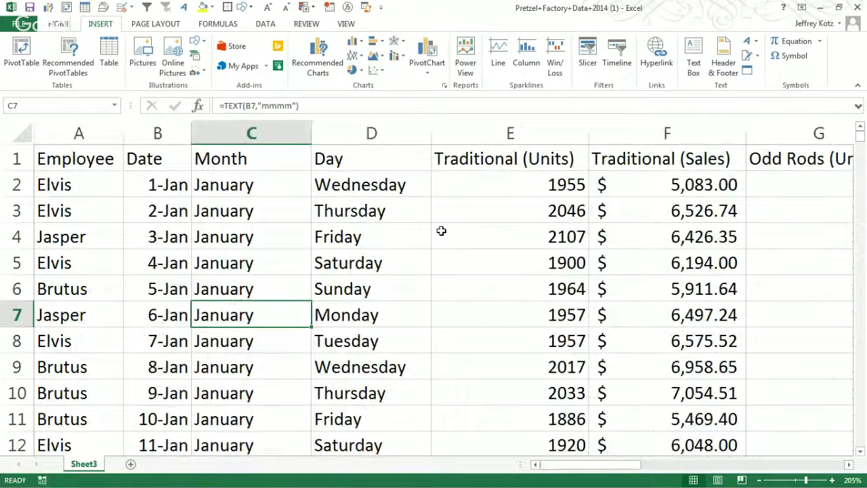
Step: Move the active cell back and forth along row 7, ending in the Employee column
key("Right")
key("Right")
key("Left")
key("Left")
key("Left")
key("Left")
key("Right")
key("Left")
Step: With Scroll Lock on and A7 selected, scroll across the columns and back, and turn Scroll Lock off
key("Scroll_Lock")
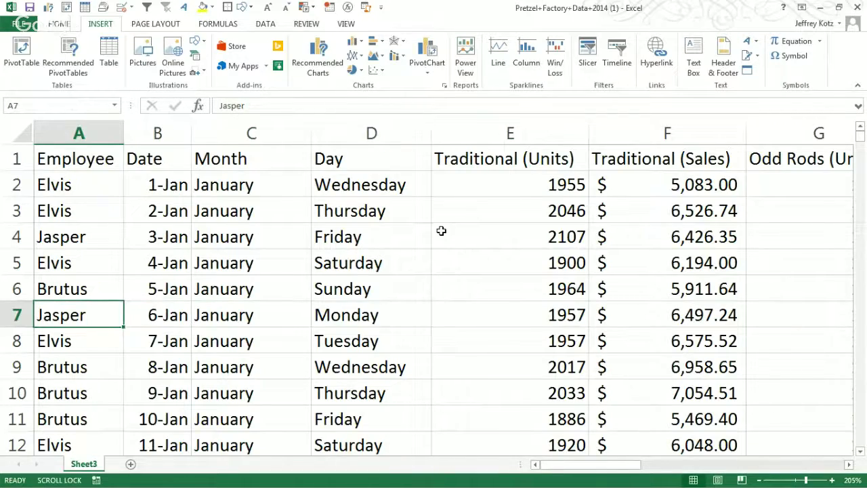
key("Right")
key("Right")
key("Right")
key("Right")
key("Right")
key("Left")
key("Left")
key("Left")
key("Left")
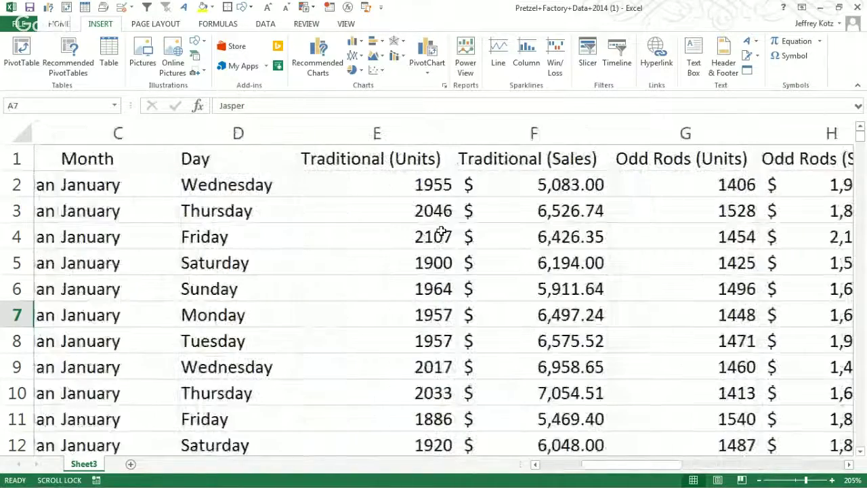
key("Left")
key("Scroll_Lock")
Step: Move the active cell from A7 through row 9 and back up to C6
key("Down")
key("Down")
key("Right")
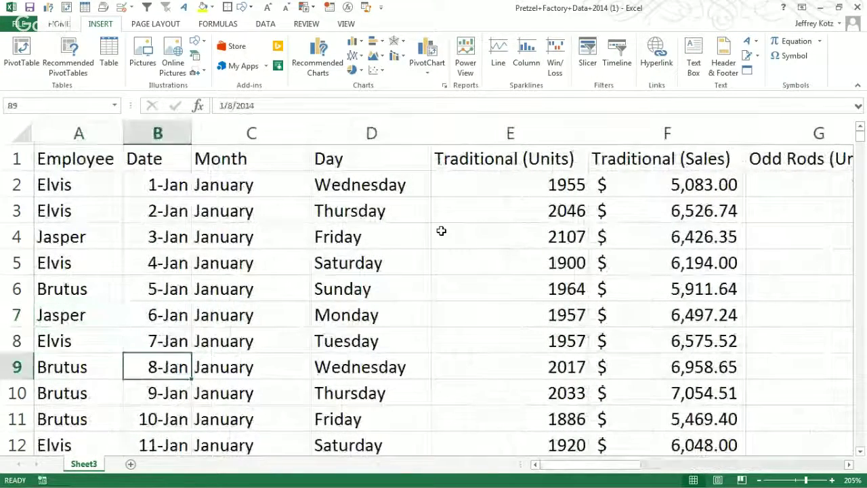
key("Right")
key("Right")
key("Left")
key("Up")
key("Up")
key("Up")
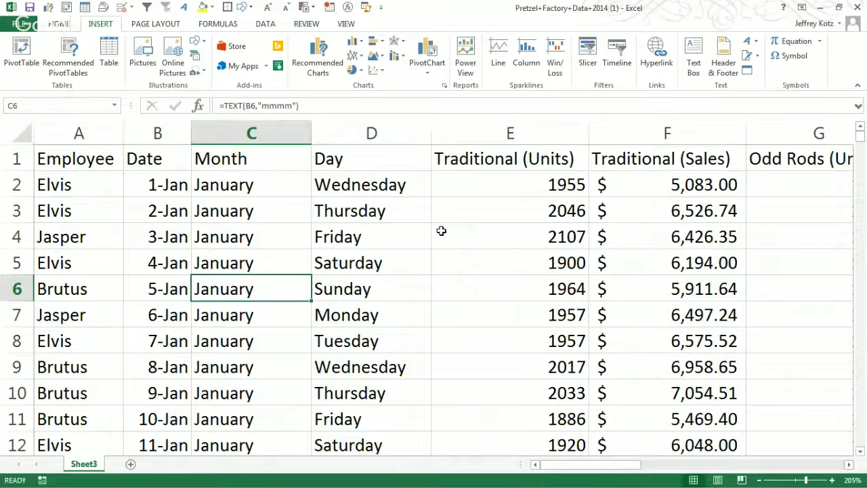
Step: Jump to the last row and last column of the data, and select columns L and M to compare them
key("ctrl+Down")
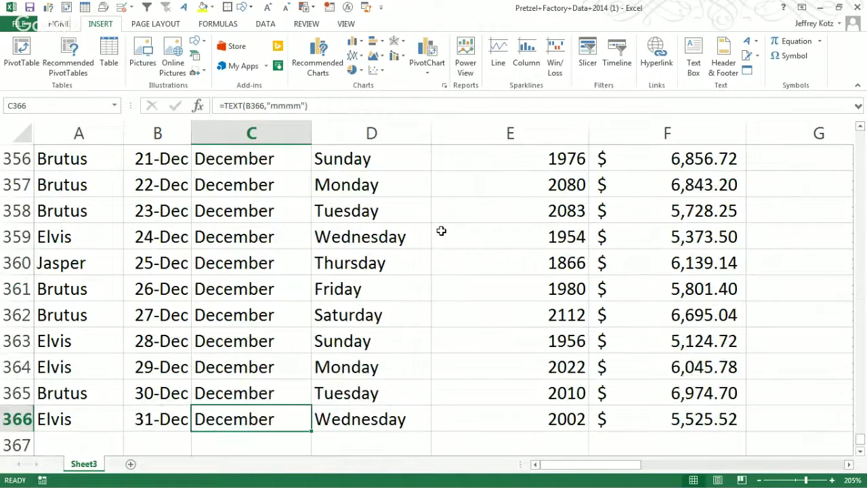
key("ctrl+Right")
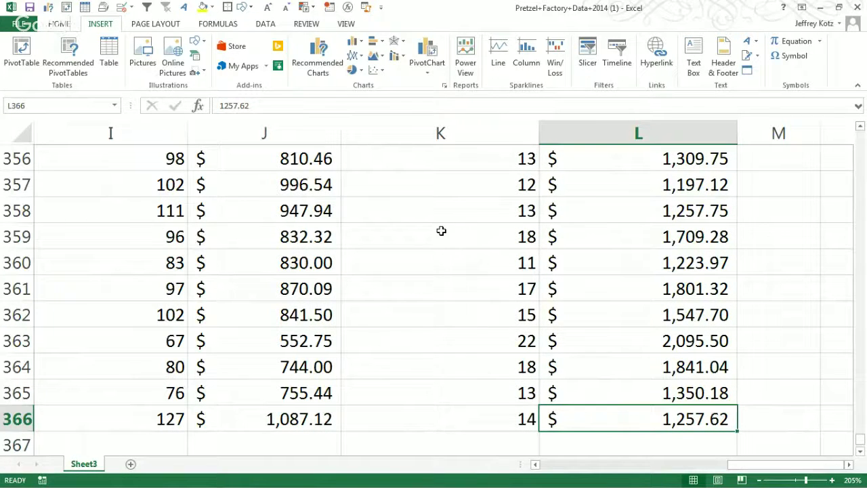
left_click(656, 129)
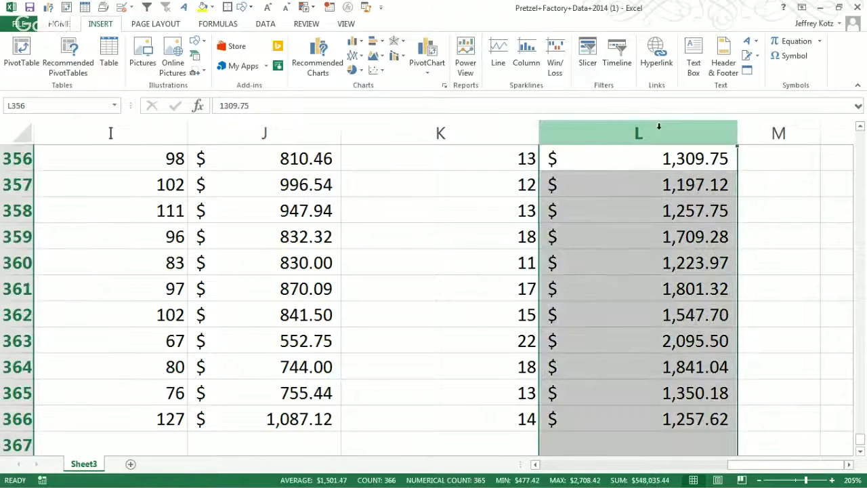
left_click(778, 133)
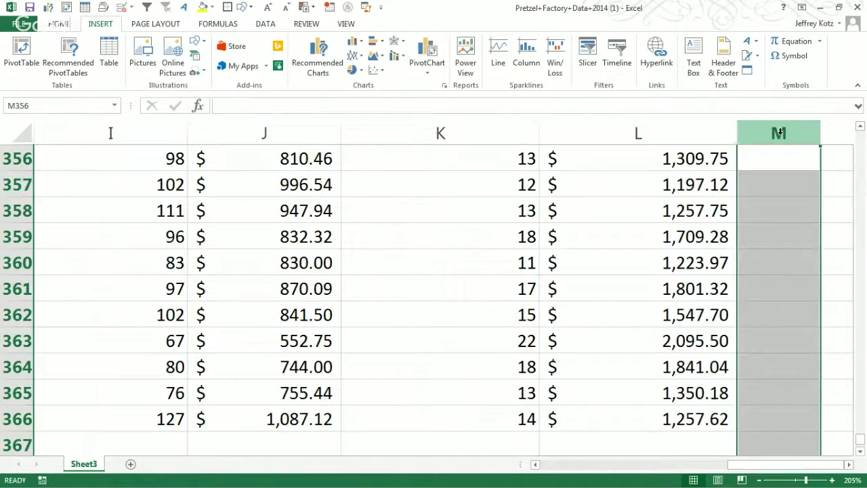
left_click(698, 130)
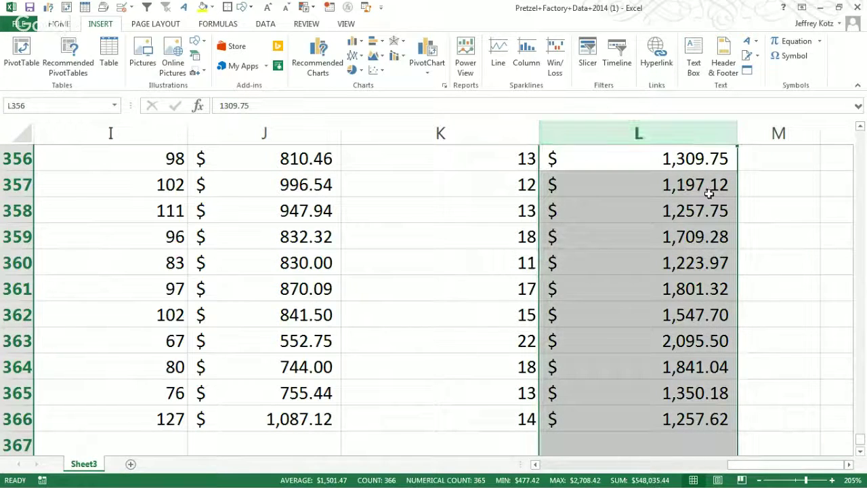
Step: Jump to the last record in column L, up to its header, and back to cell A1
left_click(660, 269)
key("ctrl+Down")
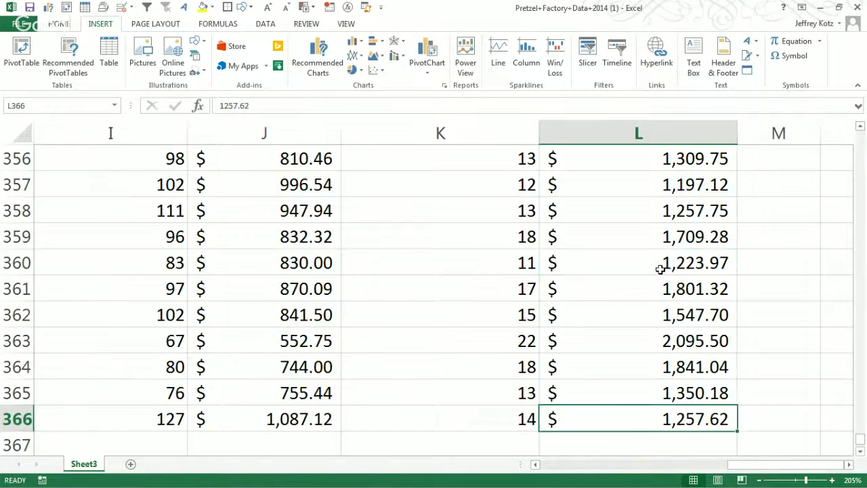
key("ctrl+Up")
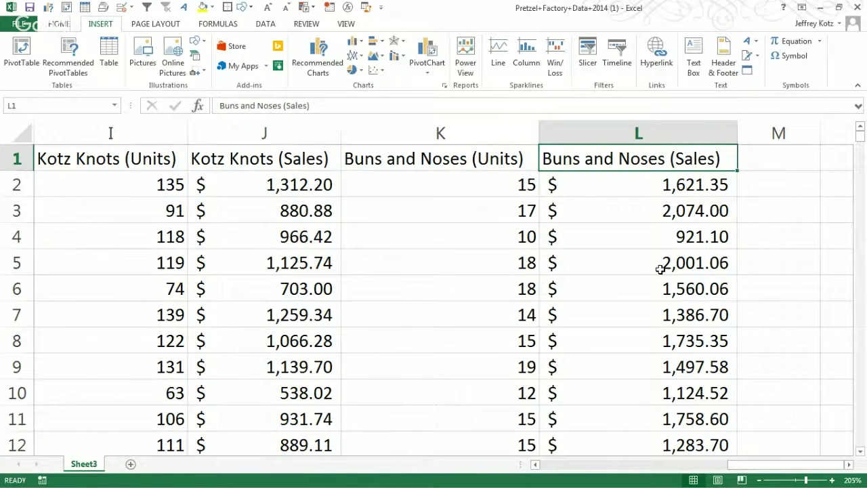
scroll(659, 269, "right", 3)
key("ctrl+Home")
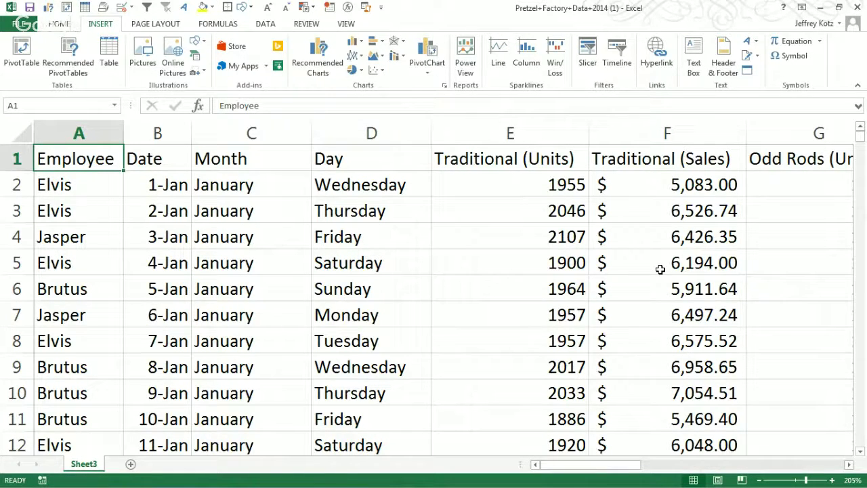
Step: Jump to the last record in the Employee column and move down through the empty rows below it
key("ctrl+Down")
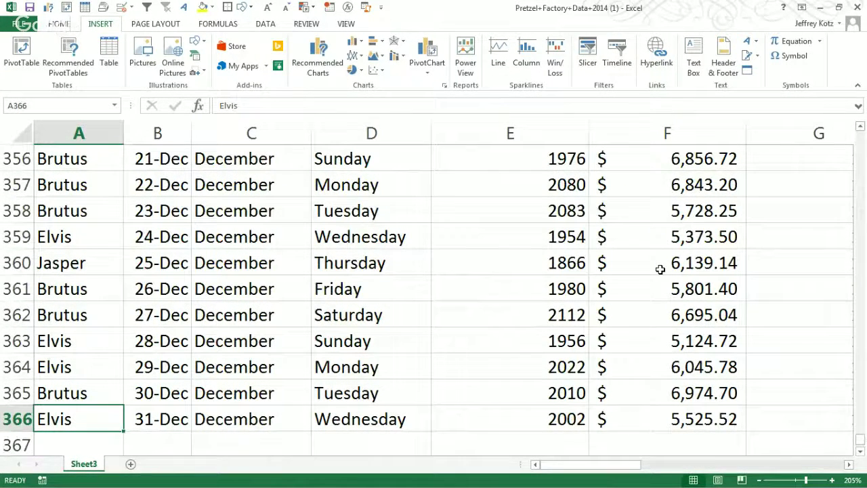
key("Down")
key("Down")
key("Down")
key("Down")
key("Down")
key("Down")
key("Down")
key("Down")
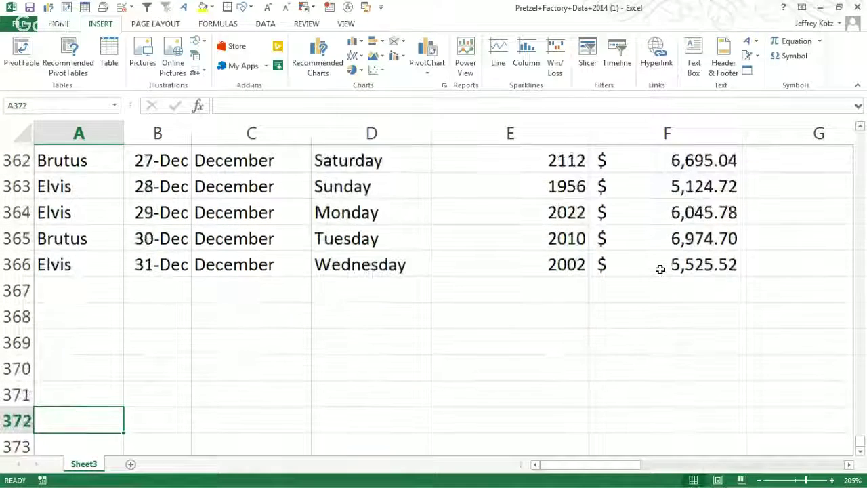
key("Down")
key("Down")
Step: Enter 2345 in cell A368, leaving row 367 blank beneath the last record
key("Up")
key("Up")
key("Up")
key("Up")
key("Up")
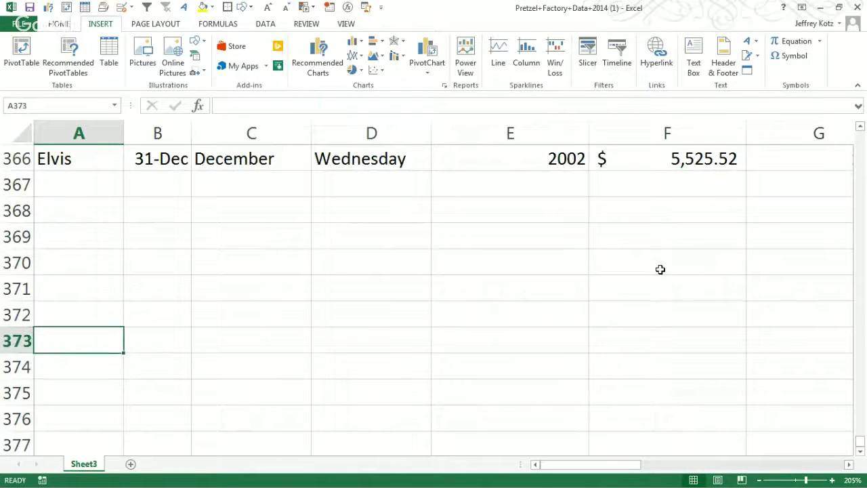
key("Up")
key("Up")
key("Up")
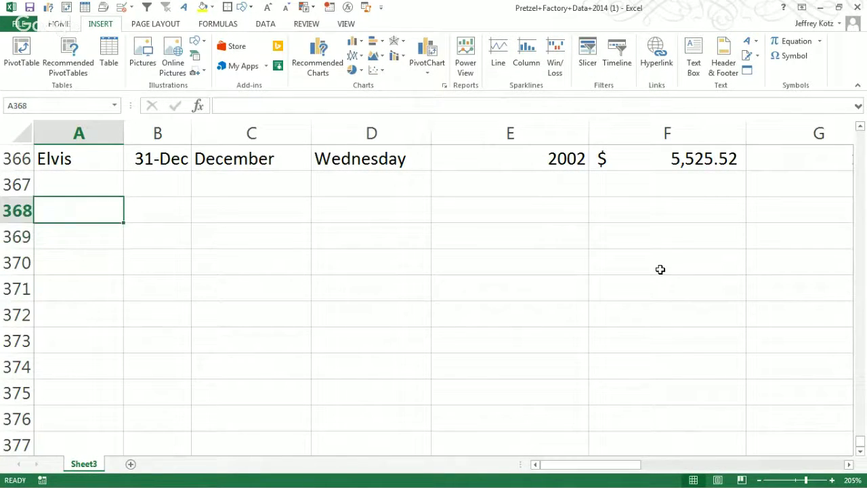
type("2345")
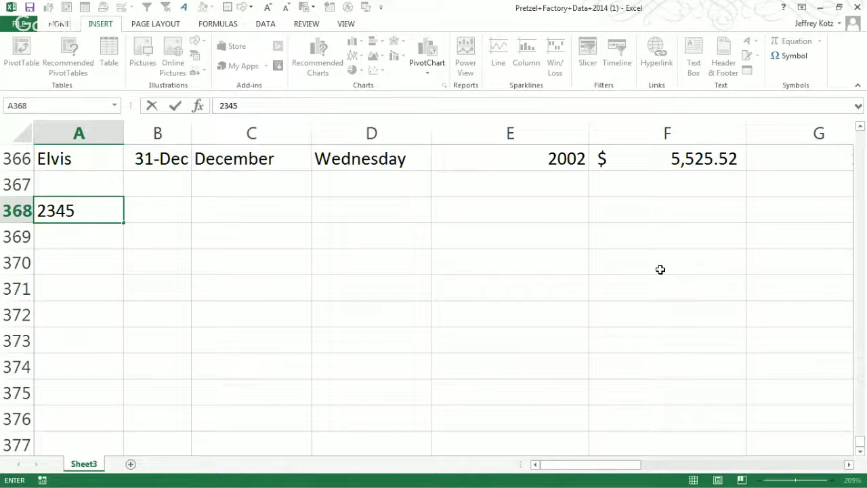
key("Return")
Step: Jump from A366 up to A1 and back down to the last record, and move onto blank cell A367
key("Up")
key("Up")
key("Up")
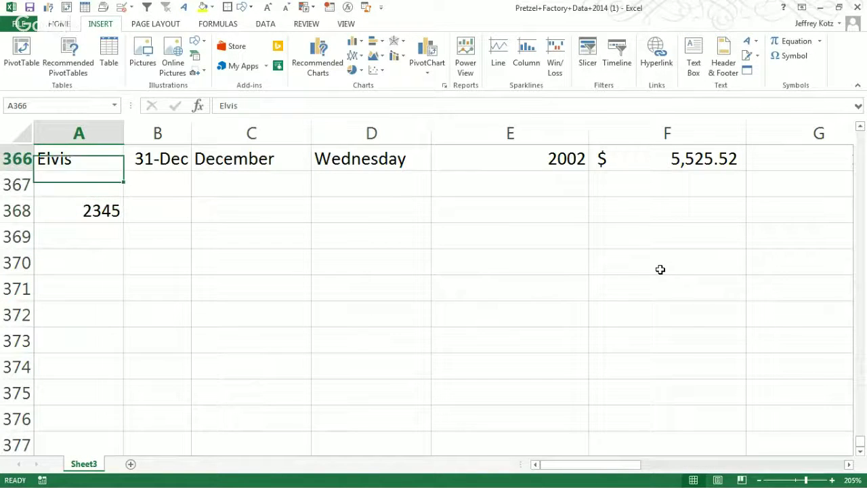
key("ctrl+Up")
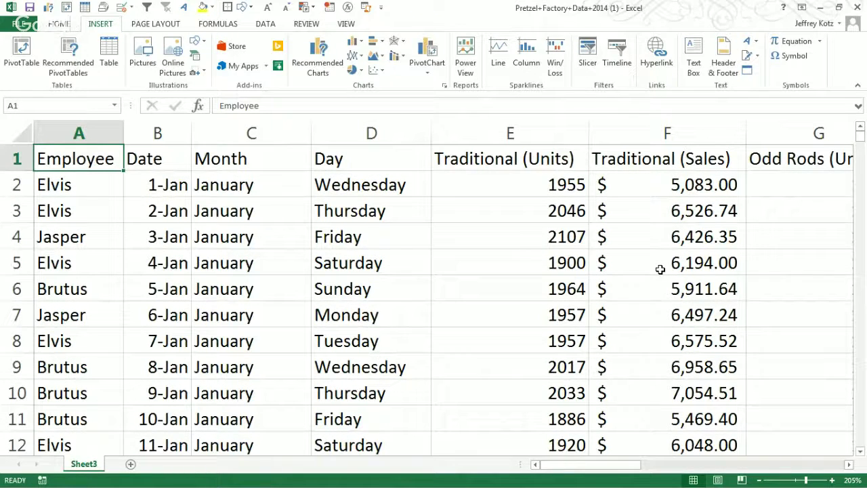
key("ctrl+Down")
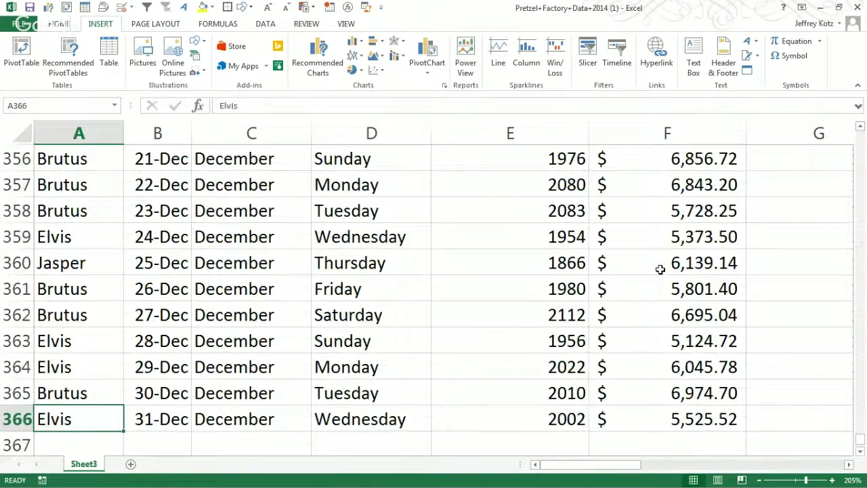
key("Down")
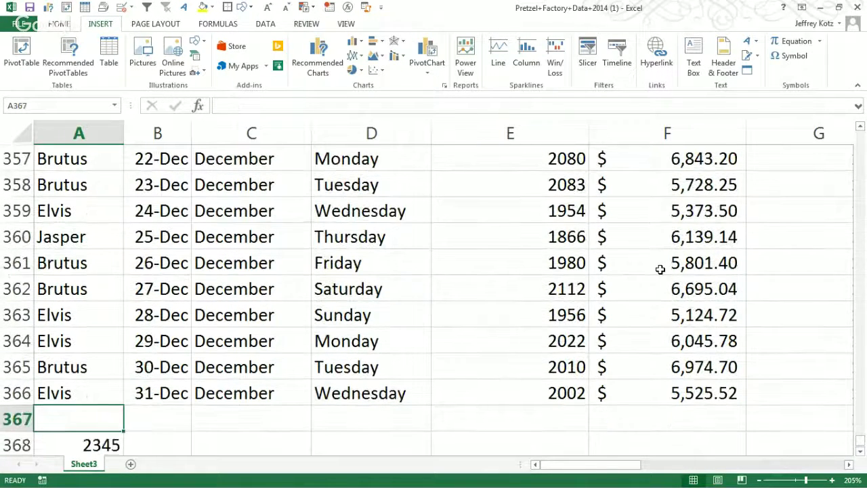
Step: Clear cell A368 and switch to the Word notes, placing the cursor after the rule about no blank rows
key("Down")
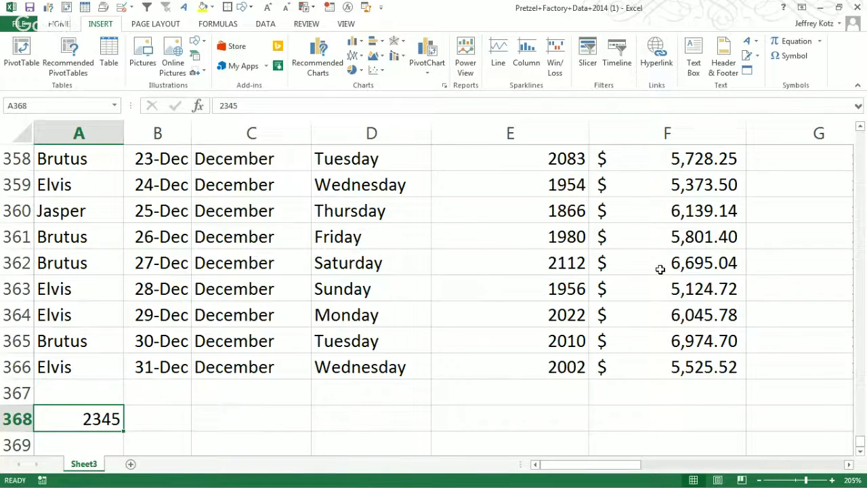
key("Delete")
key("alt+Tab")
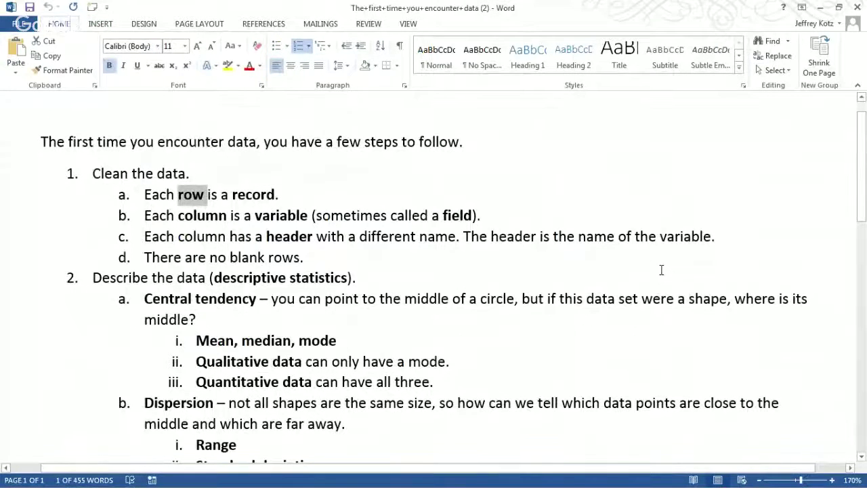
left_click(302, 258)
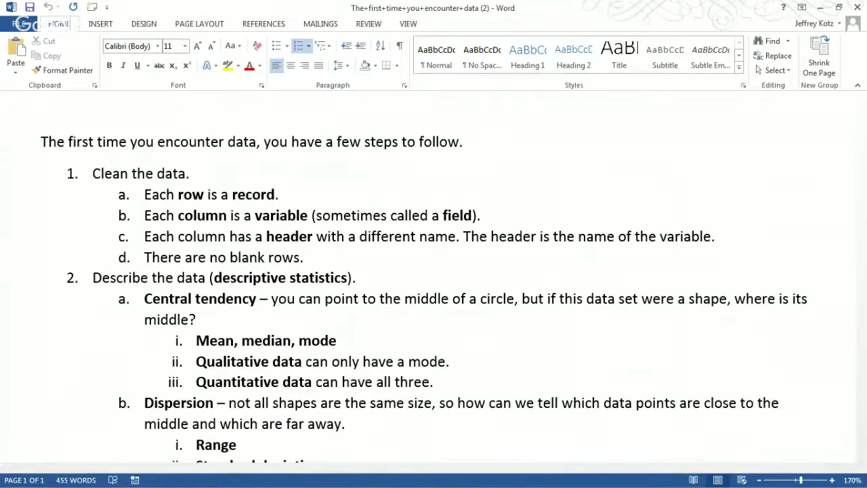
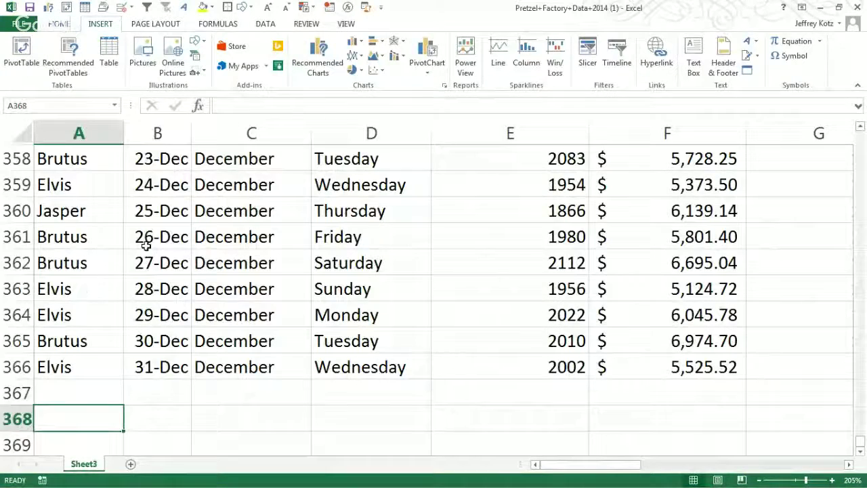
Step: Back in the Excel workbook, go to the top of the Employee column, step through its first records and return to A1
left_click(74, 271)
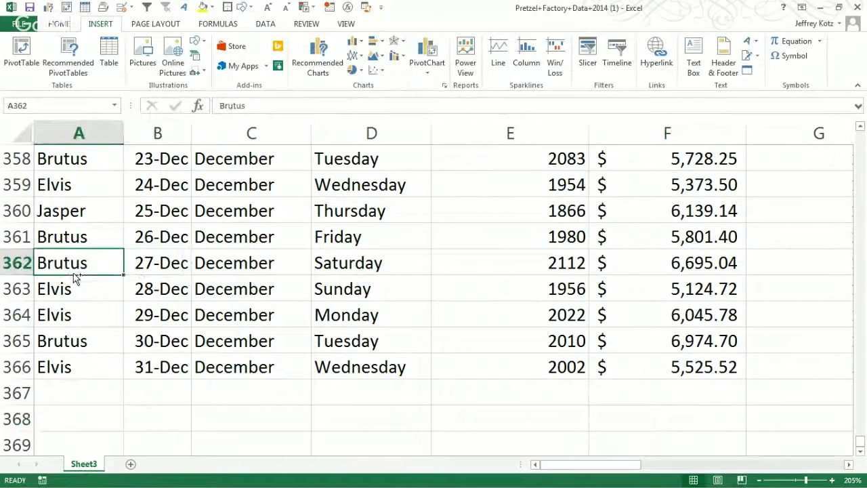
key("ctrl+Home")
key("Down")
key("Down")
key("Down")
key("Down")
key("Down")
key("Down")
key("Down")
key("Down")
key("Down")
key("Down")
key("Down")
key("Down")
key("Down")
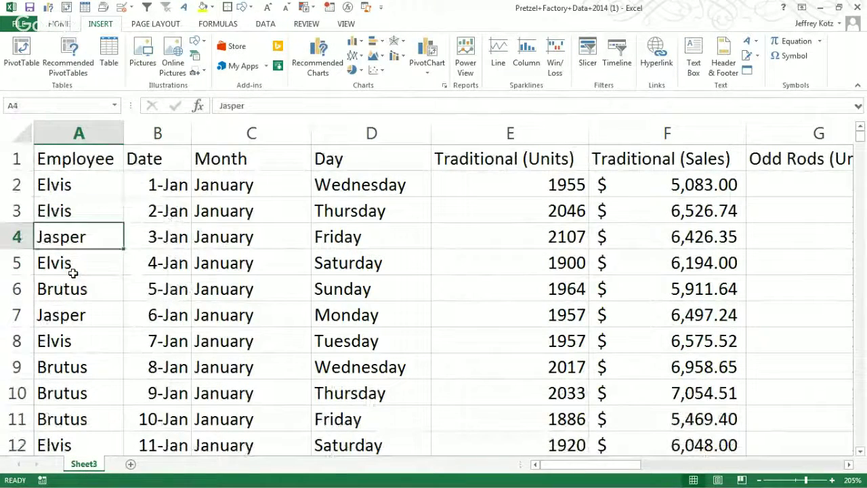
key("Up")
key("Up")
key("Up")
key("Up")
key("Up")
key("Up")
key("Up")
key("Up")
key("Up")
key("Up")
key("Up")
key("Up")
key("Up")
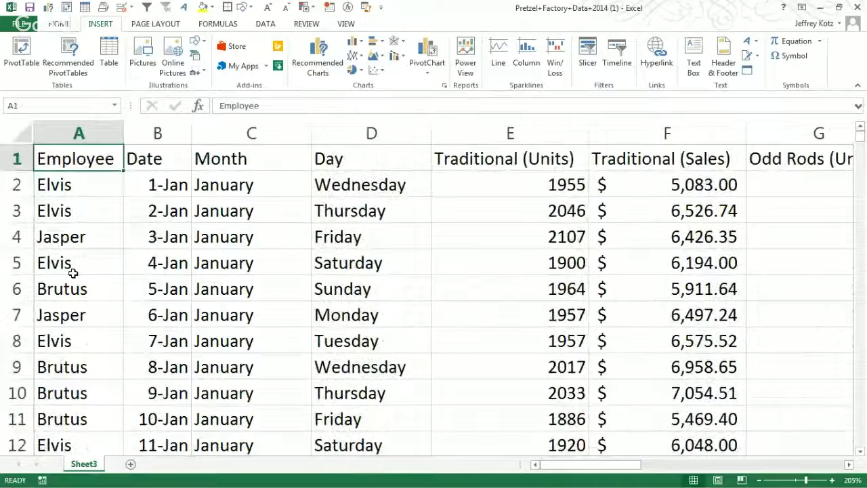
Step: Jump to the last record in the Employee column, look over the final entries and select blank cell A368
key("Down")
key("Down")
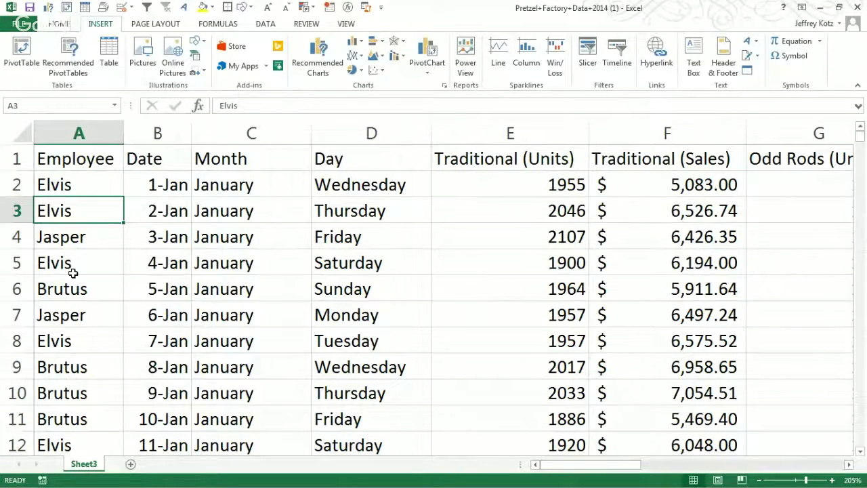
key("ctrl+Down")
key("Down")
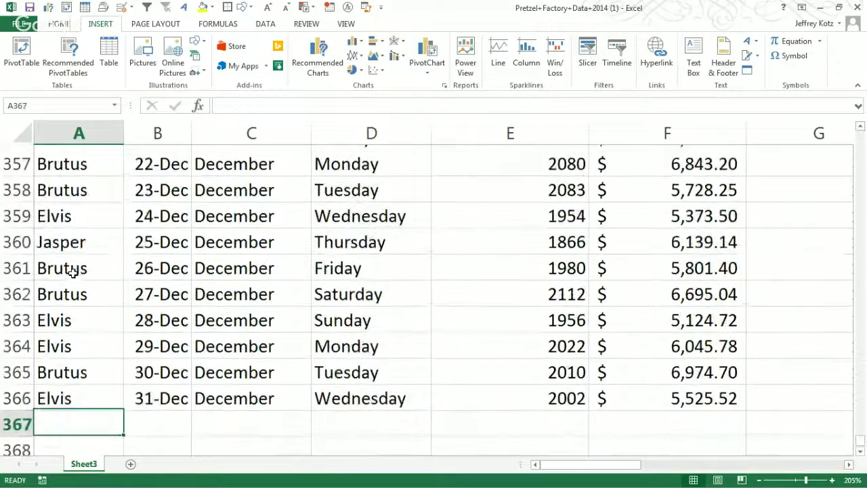
key("Down")
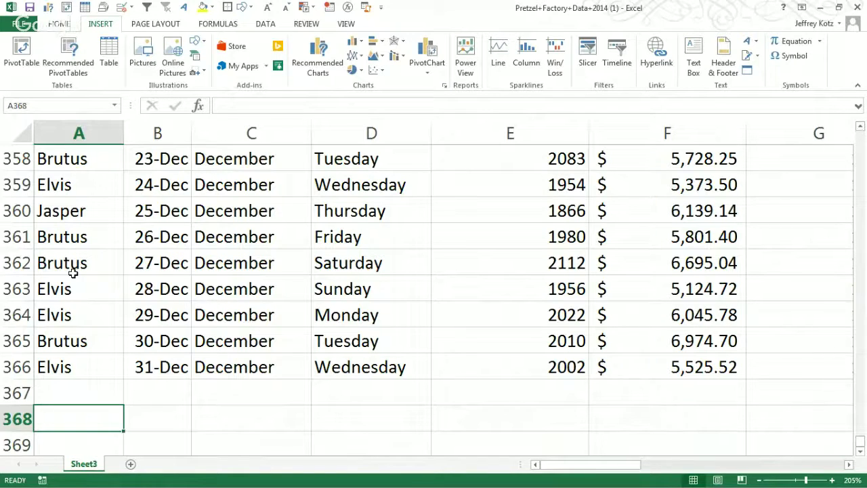
key("Up")
key("Up")
key("Up")
key("Up")
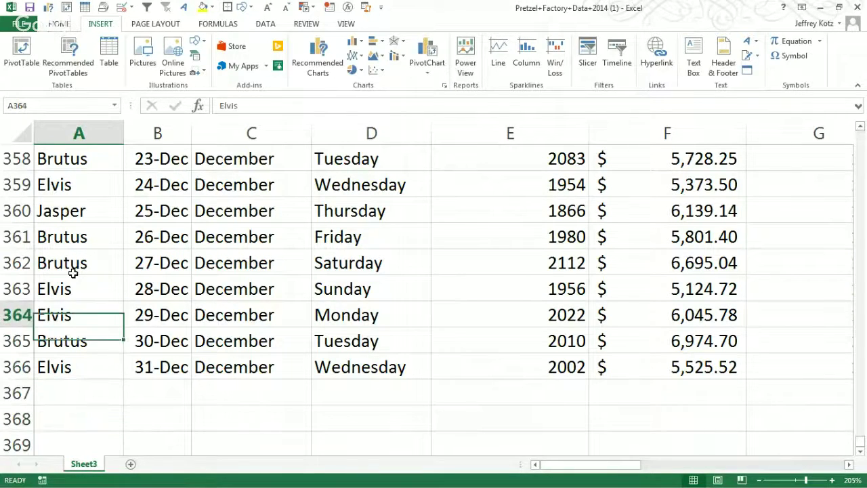
key("Down")
key("Down")
key("Down")
key("Down")
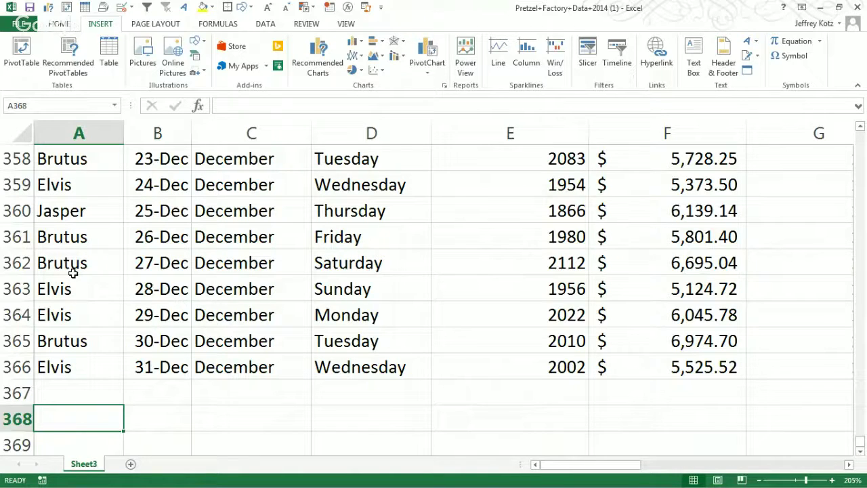
Step: Try to get the mode of the employee names in cell A368 with =MODE(A2:A366), and clear the cell
type("=mode")
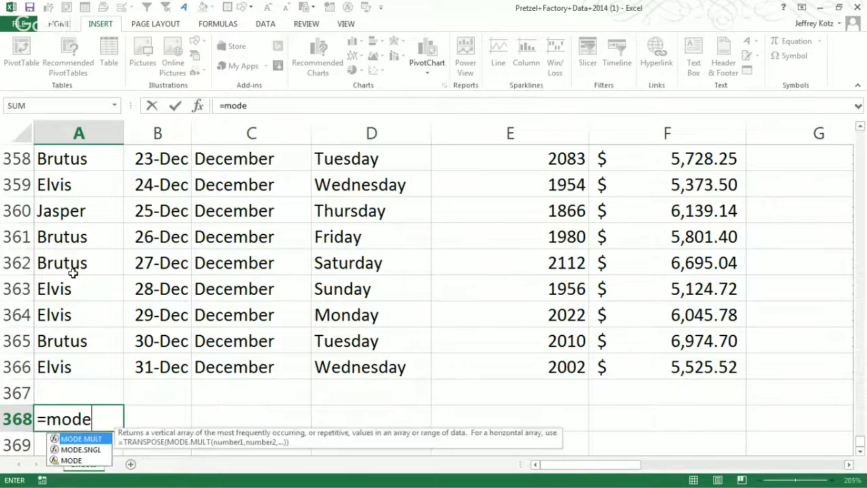
type("(")
key("Up")
key("Up")
key("ctrl+shift+Up")
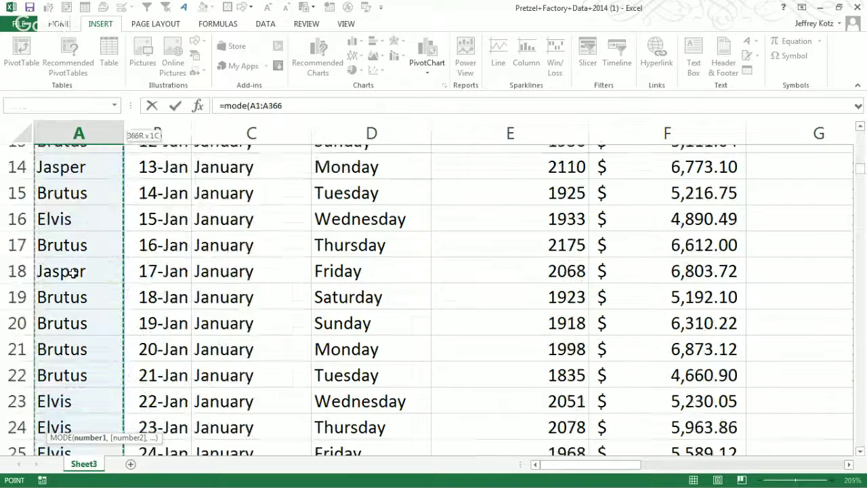
key("shift+Down")
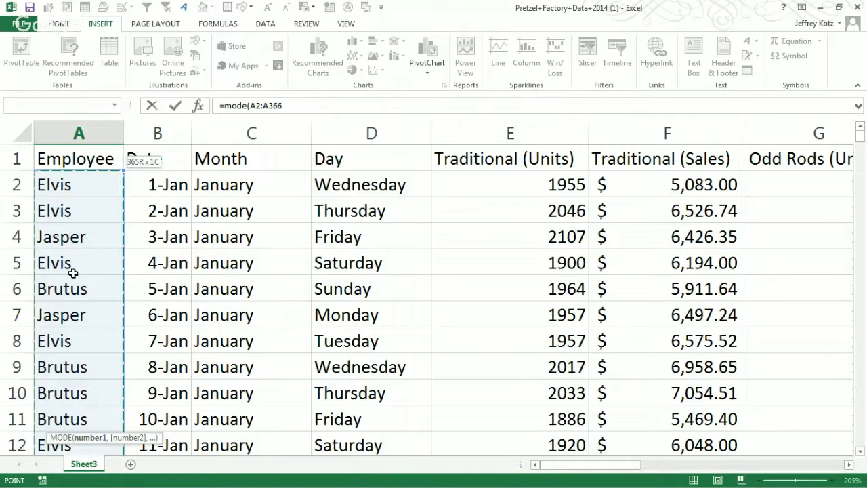
key("Return")
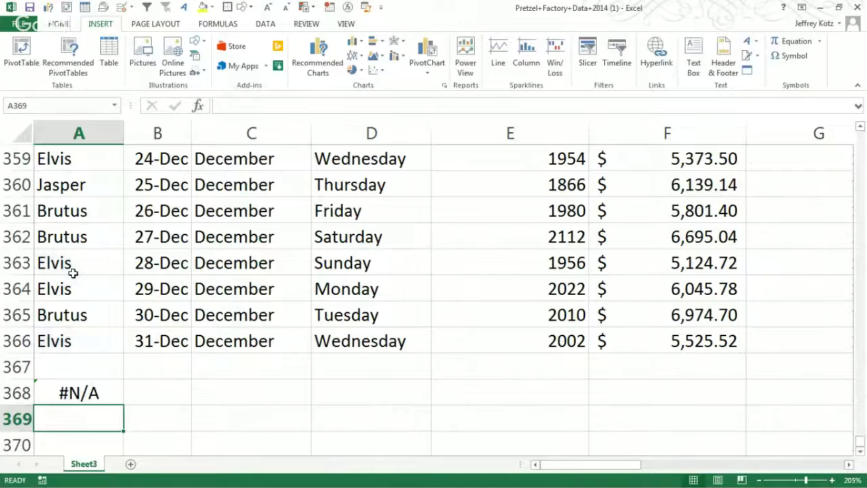
key("Up")
key("Delete")
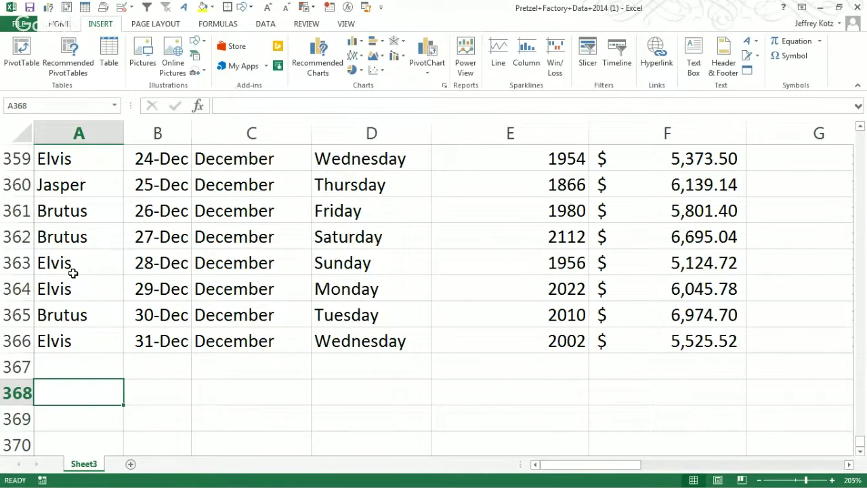
Step: In cell A368, enter a COUNTIF formula over A2:A366 that counts the employee named in row 2
type("=coun")
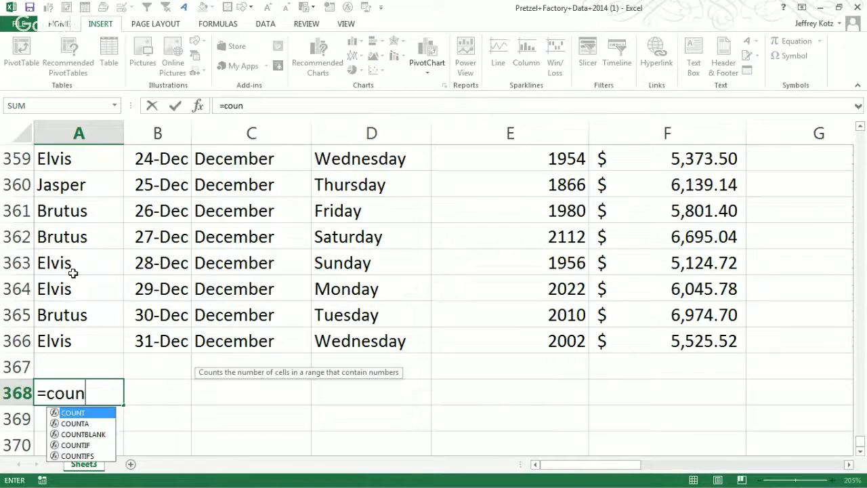
type("tif(")
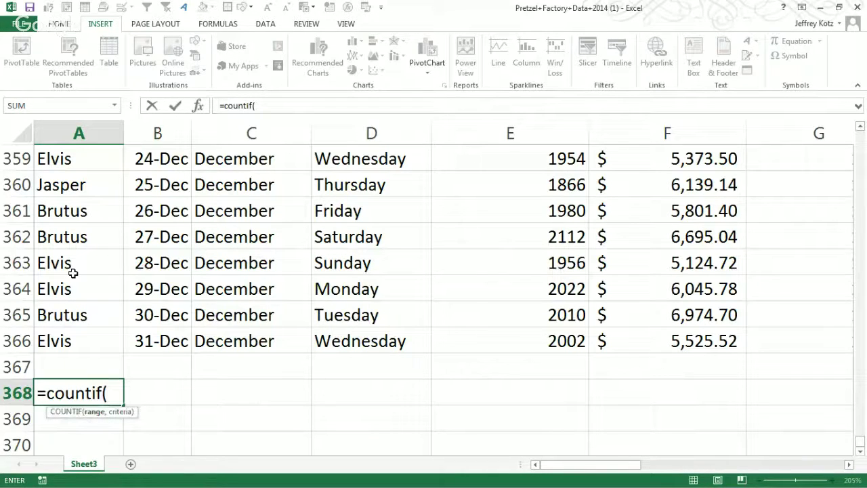
key("Up")
key("Up")
key("ctrl+shift+Up")
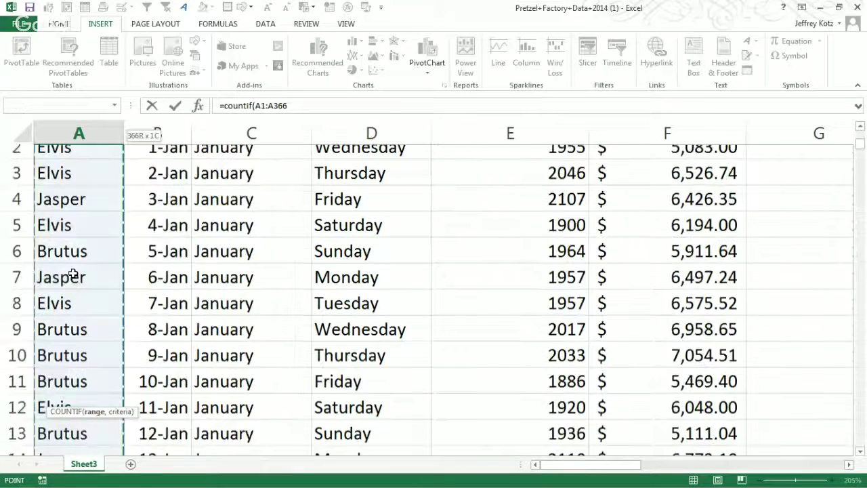
type(",")
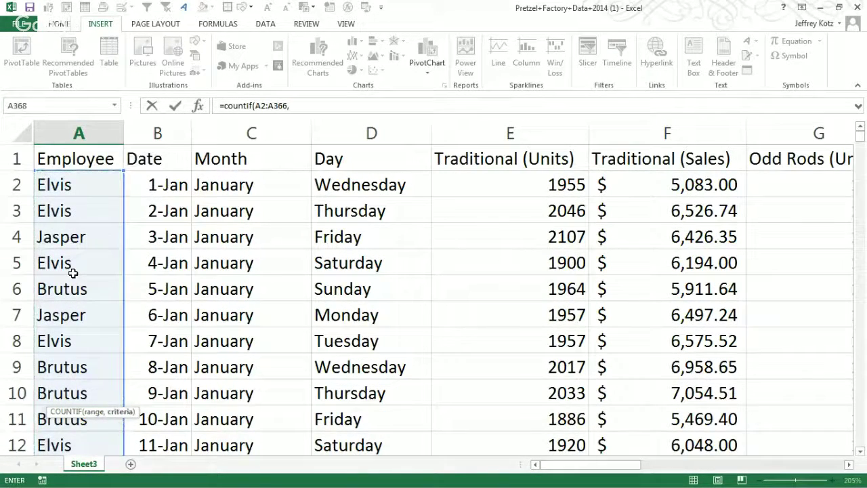
type("\"Elvis")
type(")")
key("Return")
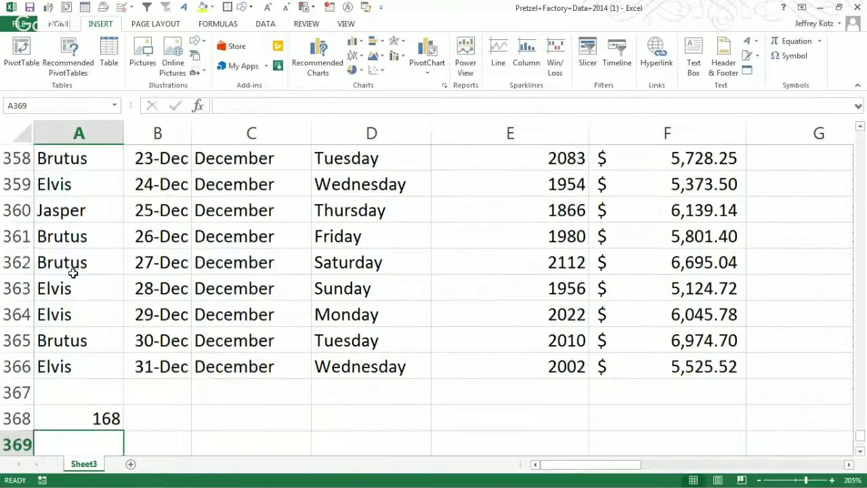
Step: Open the COUNTIF formula in A368 to inspect its range and criterion, close it and clear the cell
key("Up")
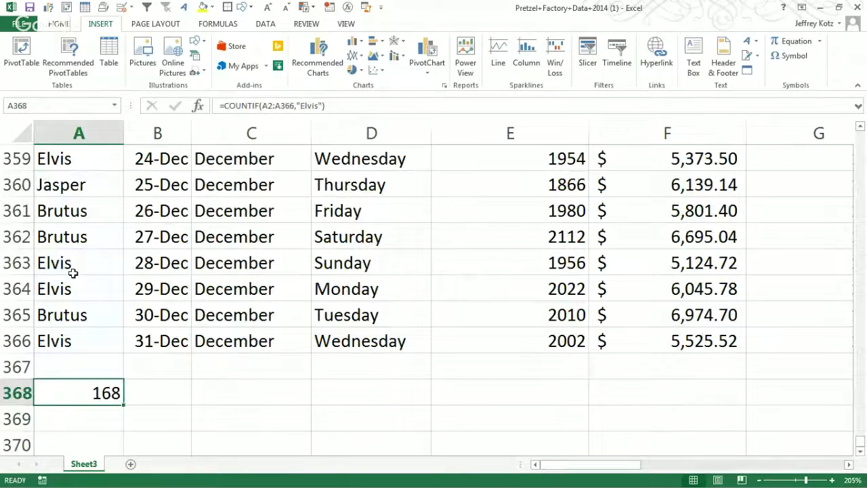
key("F2")
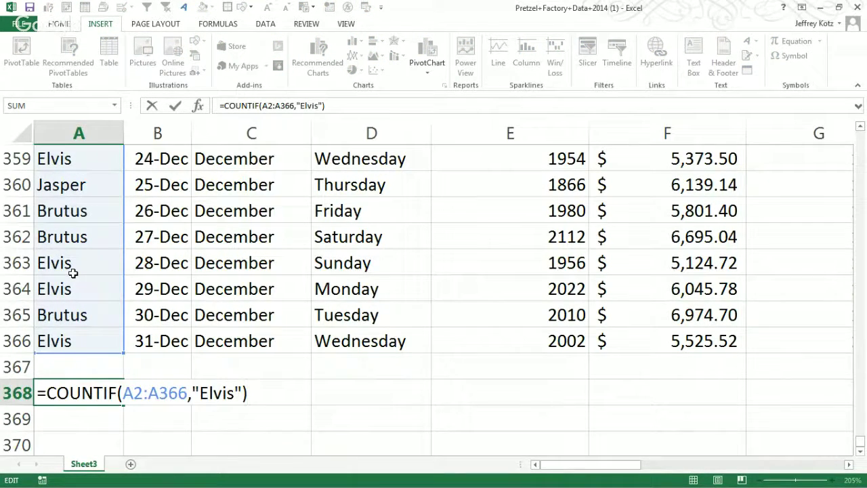
key("ctrl+Return")
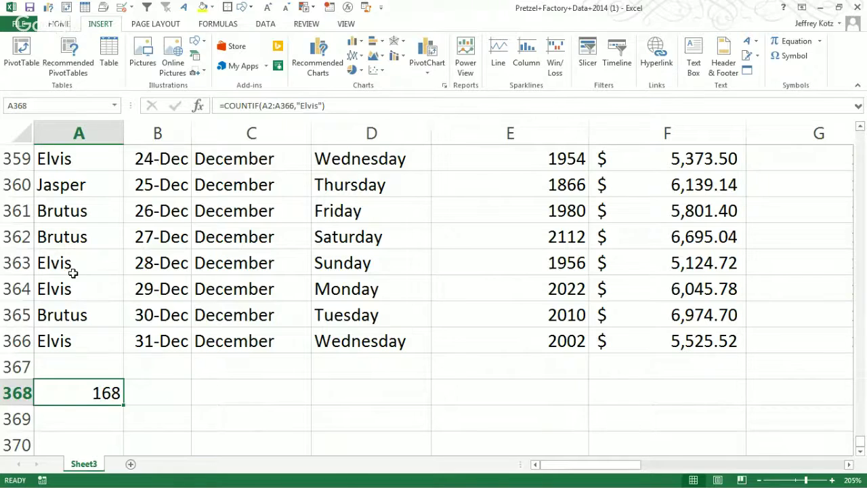
key("Delete")
Step: Switch to the Word notes and highlight "mode" in the qualitative data rule and "Quantitative" in the rule below
key("alt+Tab")
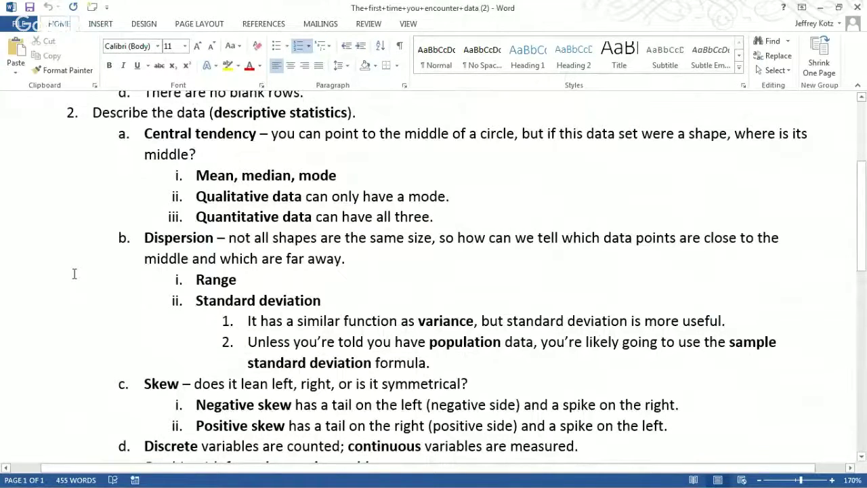
double_click(429, 197)
double_click(267, 215)
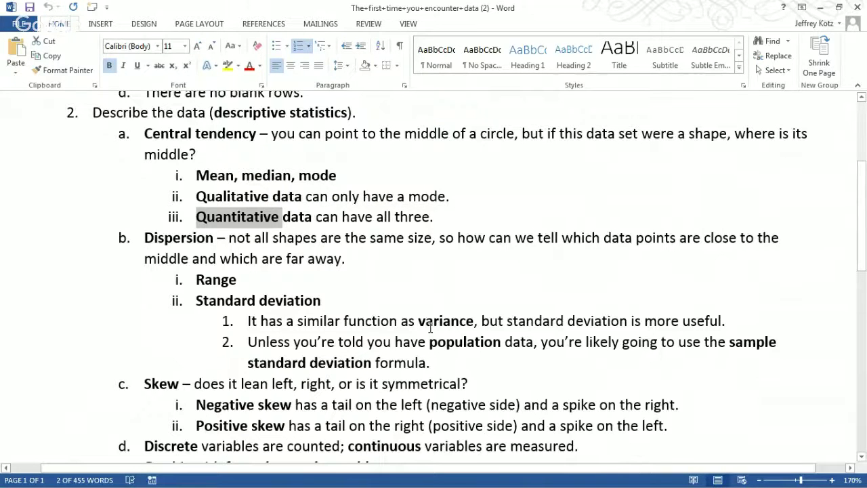
Step: Return to the Excel workbook and jump between the header and last record of the Traditional (Units) column, ending on E1
key("alt+Tab")
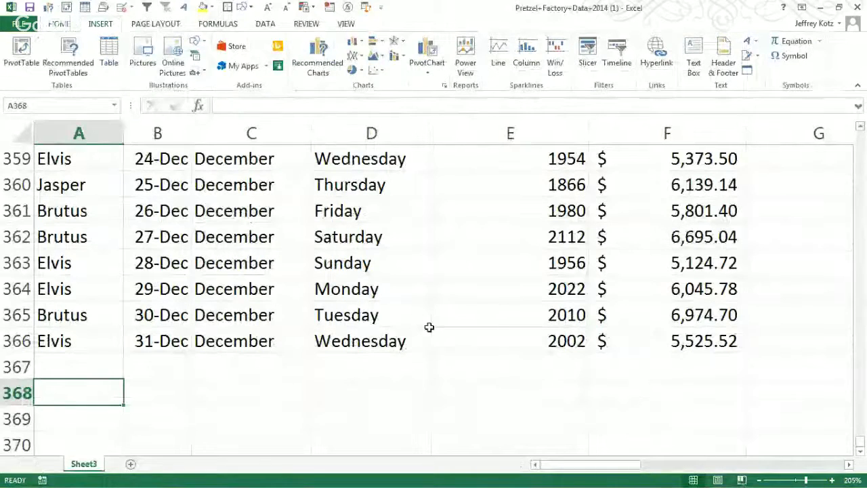
left_click(547, 336)
key("ctrl+Up")
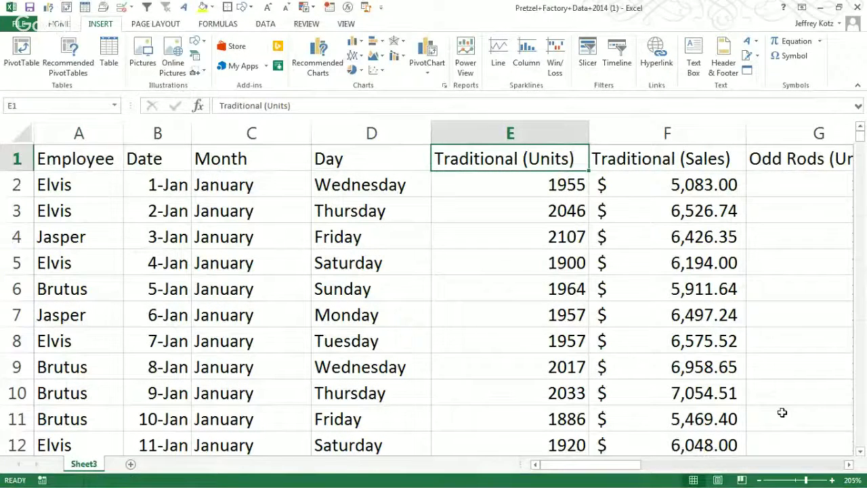
key("ctrl+Down")
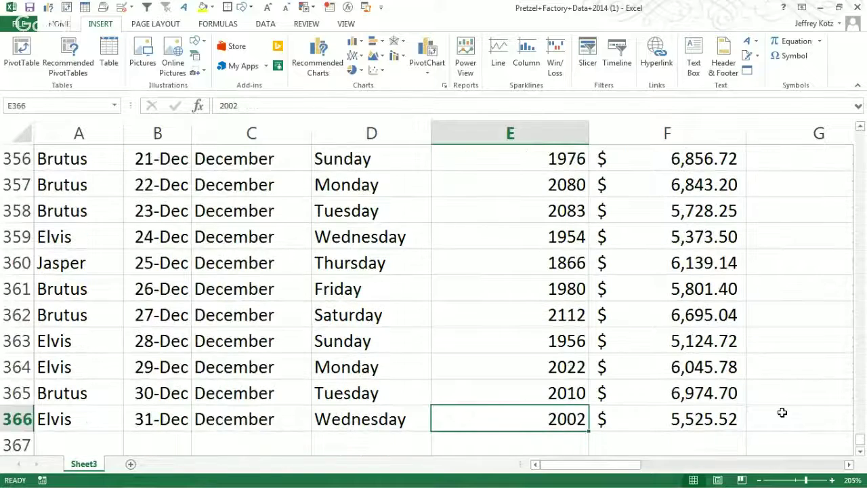
key("ctrl+Up")
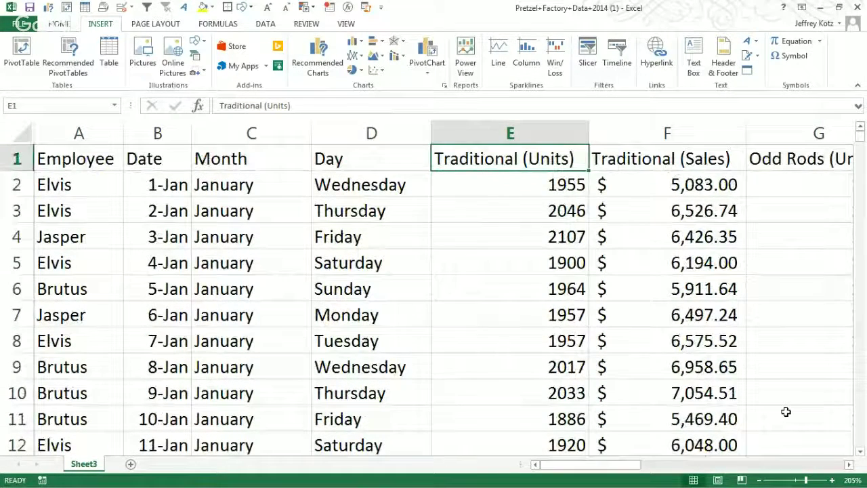
Step: Select row 2, the first record, and freeze the worksheet's top row of headers
left_click(20, 158)
left_click(21, 185)
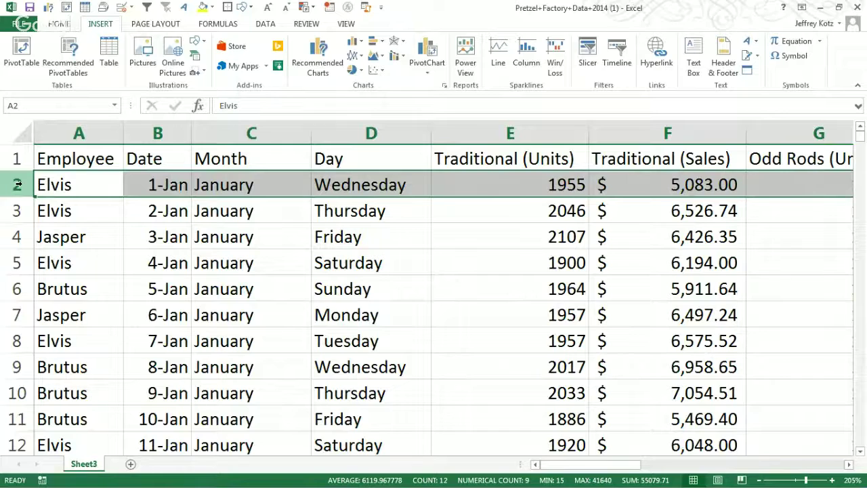
left_click(355, 24)
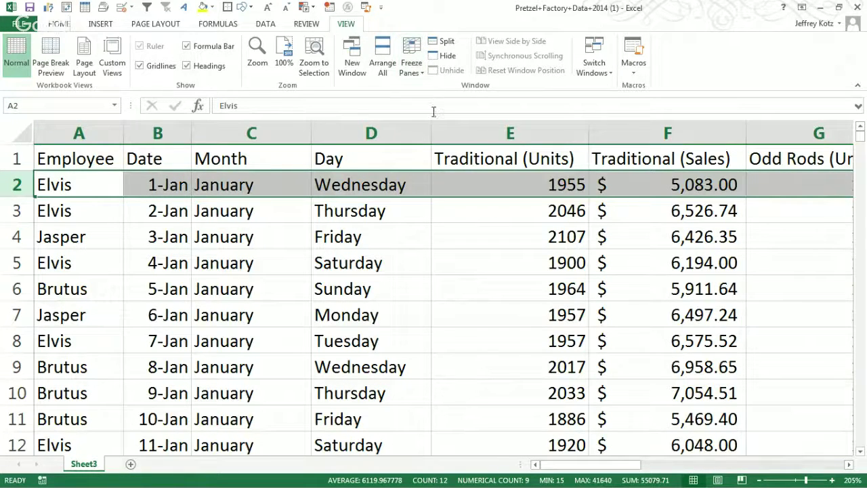
left_click(415, 77)
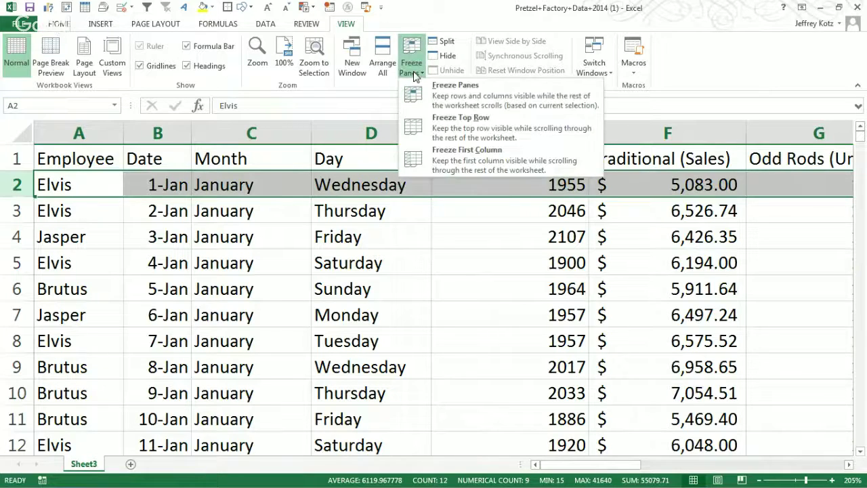
left_click(473, 128)
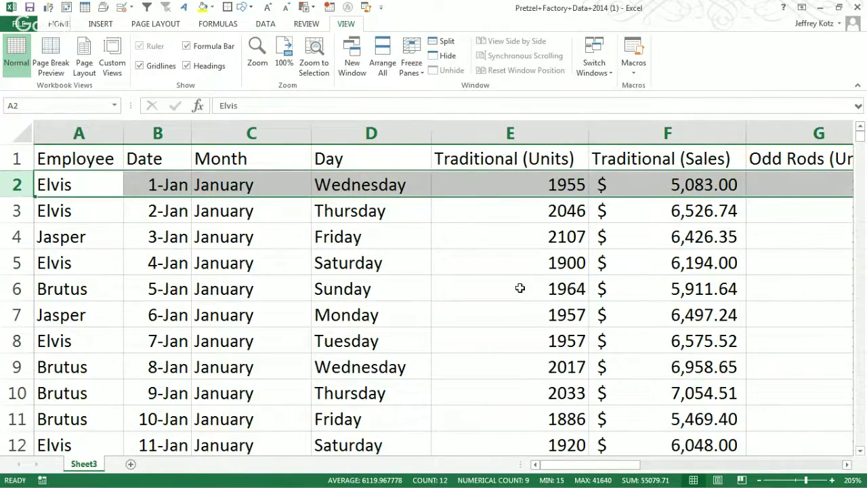
Step: Look through the records beneath the frozen headers down to the end of the Traditional (Units) column
scroll(521, 290, "down", 2)
scroll(526, 291, "down", 6)
scroll(527, 299, "down", 20)
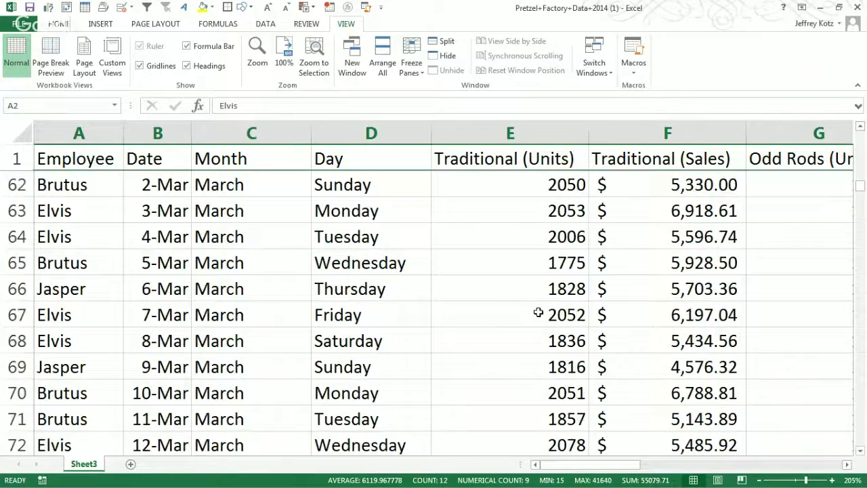
scroll(541, 326, "down", 16)
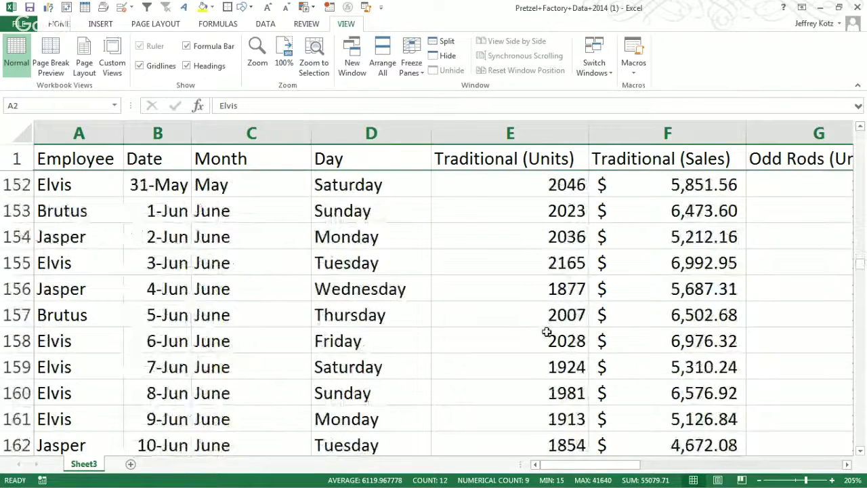
scroll(552, 319, "down", 17)
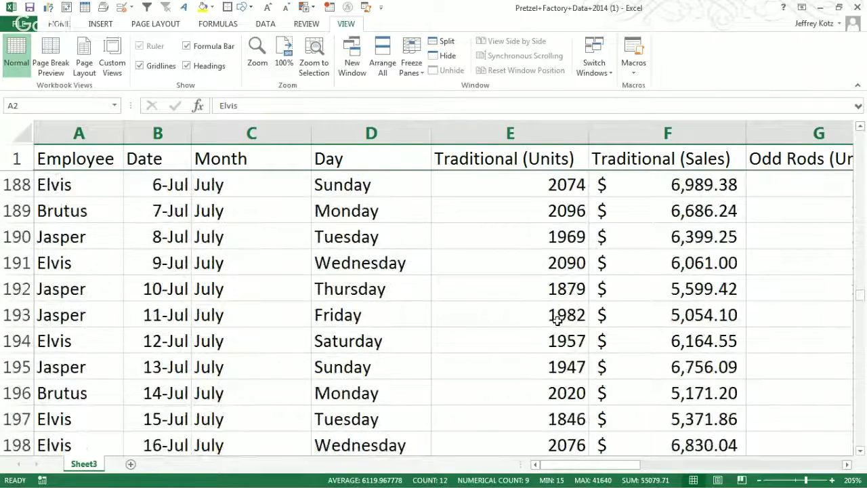
scroll(560, 332, "down", 17)
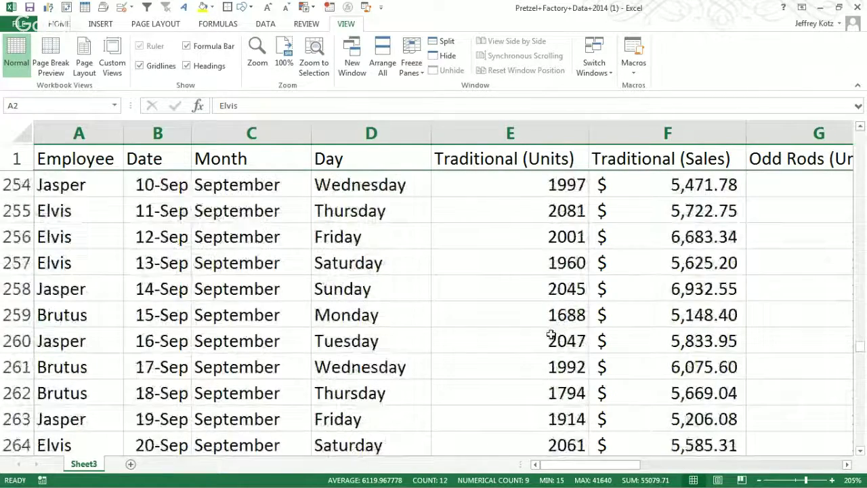
left_click(549, 336)
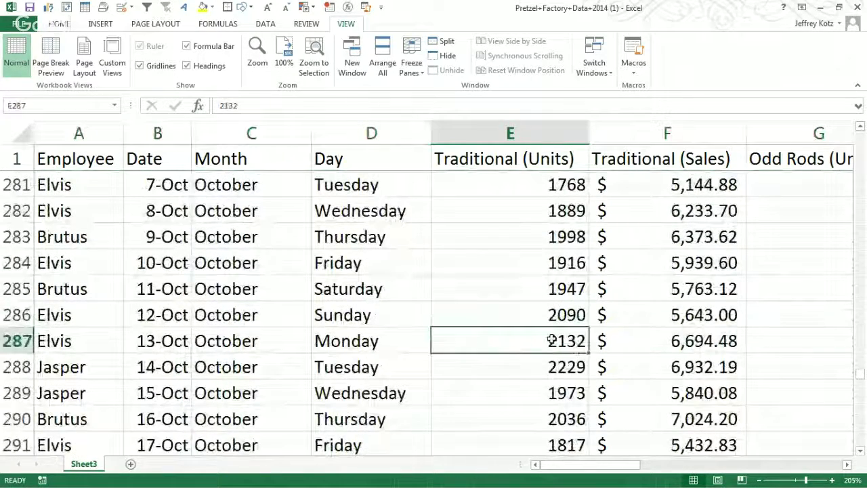
key("ctrl+Down")
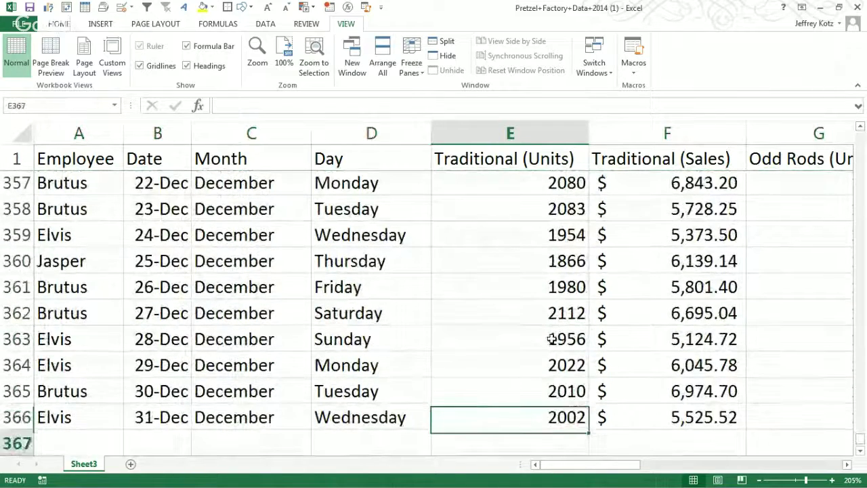
Step: Enter the labels mean, median and mode in cells D368 to D370, leaving one blank row below the last record
scroll(552, 340, "down", 1)
key("Down")
key("Down")
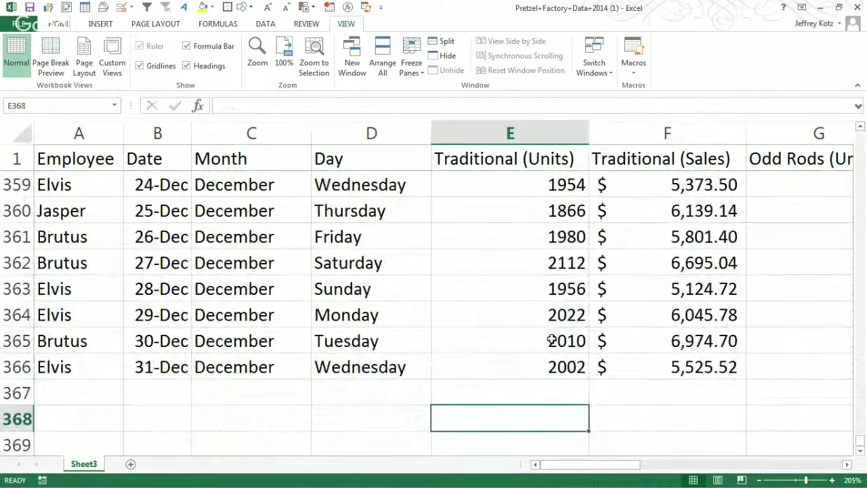
key("Up")
key("Up")
key("Down")
key("Down")
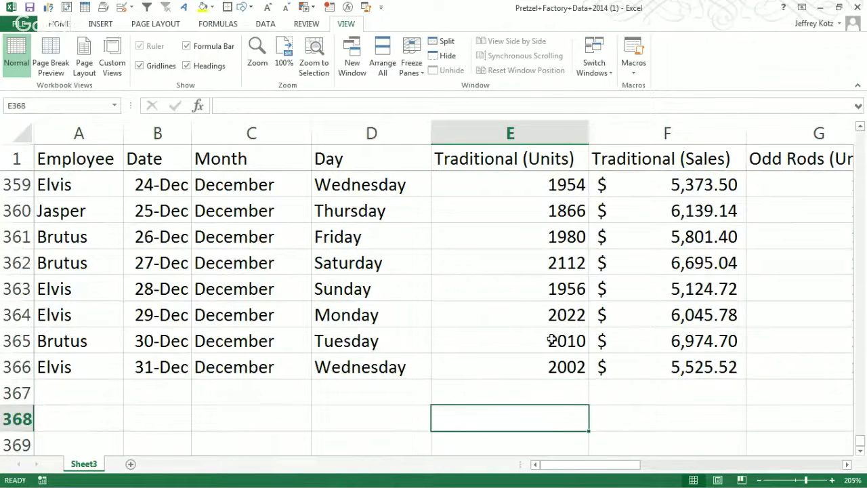
key("Left")
type("mean")
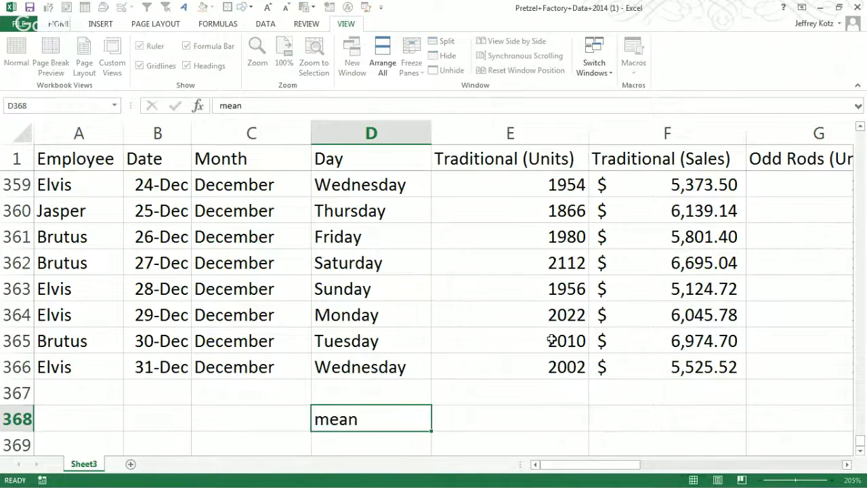
key("Return")
type("median")
key("Return")
type("mode")
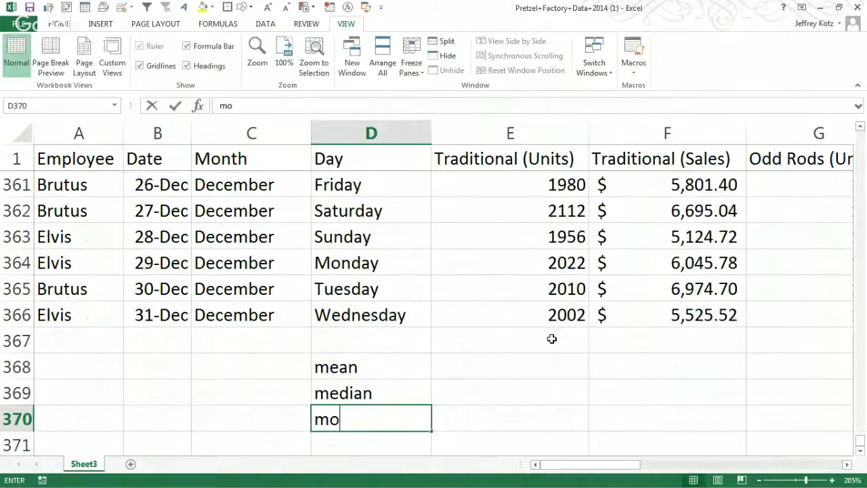
key("Return")
Step: Calculate the mean of Traditional (Units) in E368 with =AVERAGE(E2:E366), and reopen the formula to check its range
key("Up")
key("Up")
left_click(552, 338)
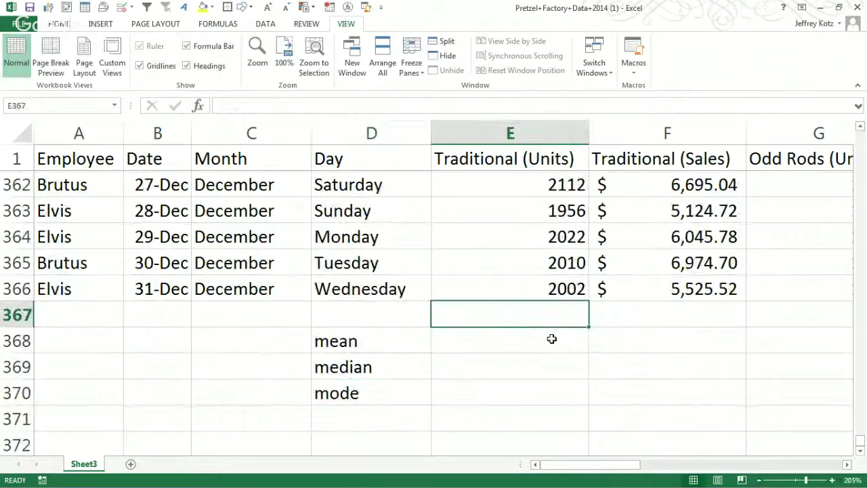
type("=average")
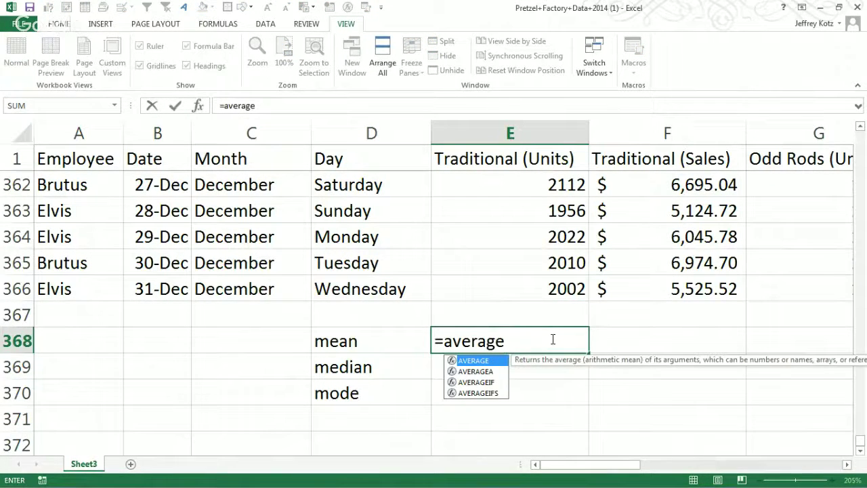
type("(")
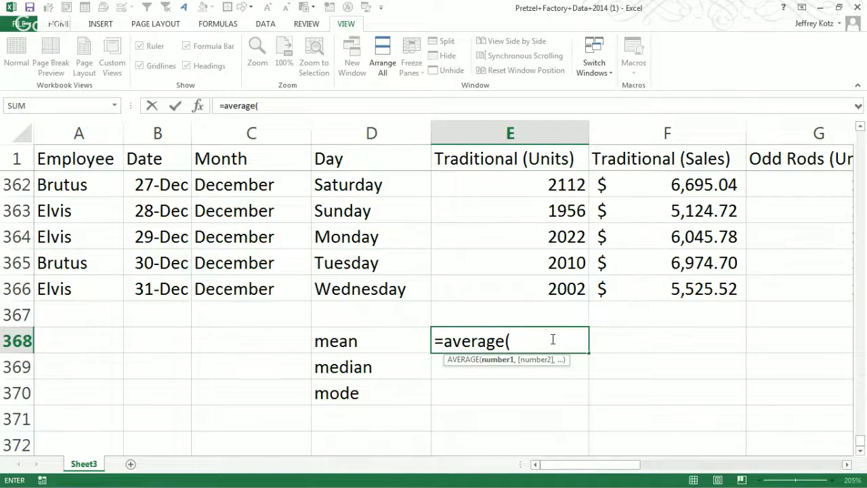
key("Up")
key("Up")
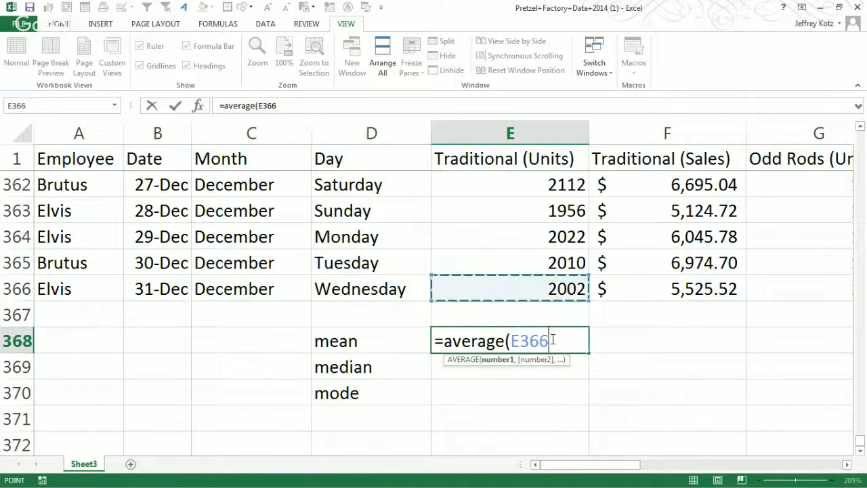
key("ctrl+shift+Up")
key("shift+Down")
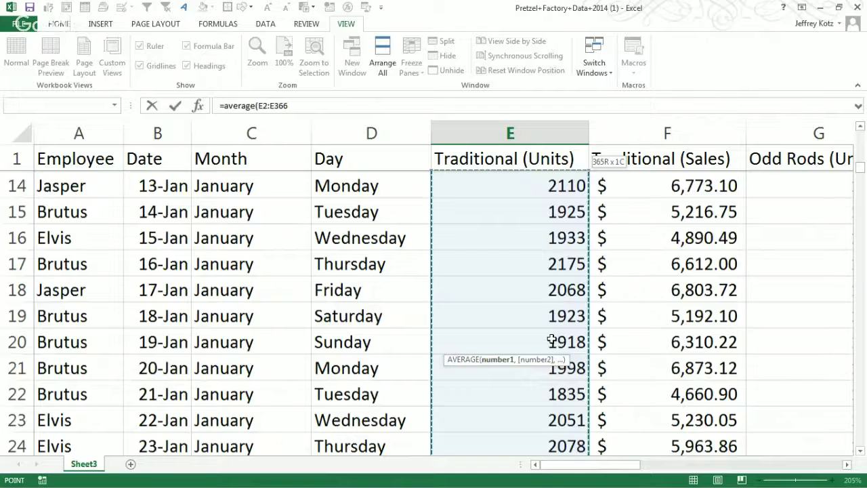
scroll(552, 340, "up", 4)
key("Return")
key("Up")
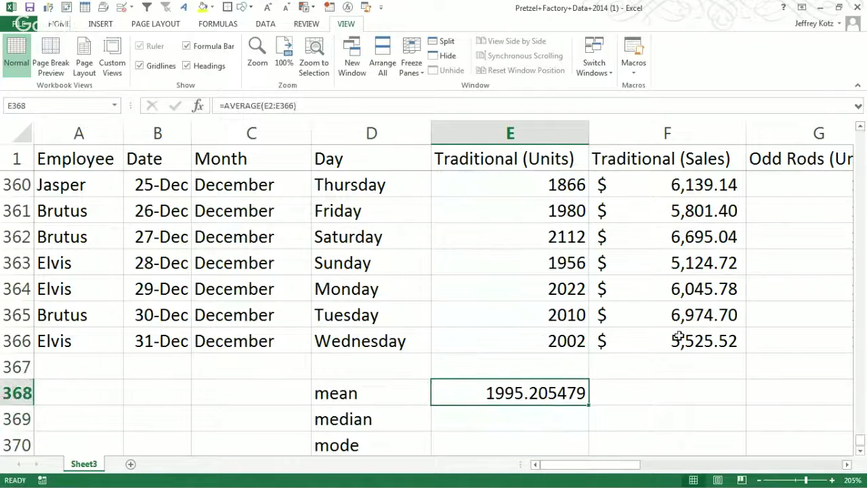
double_click(521, 393)
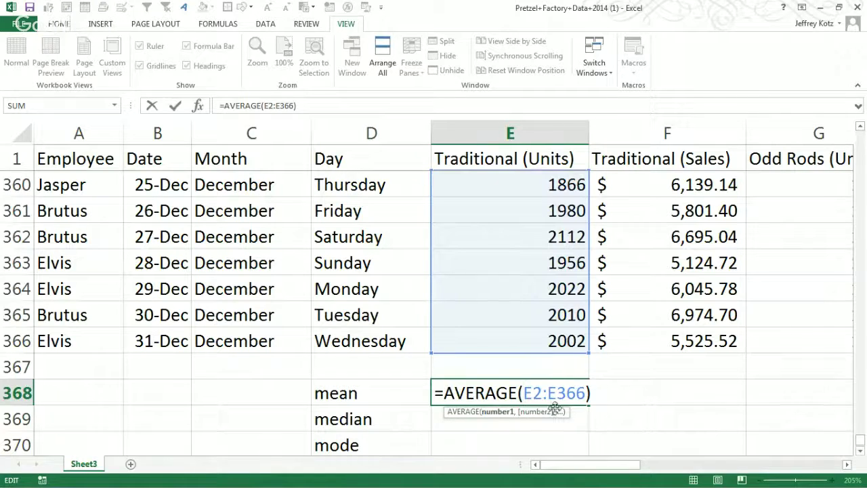
key("Escape")
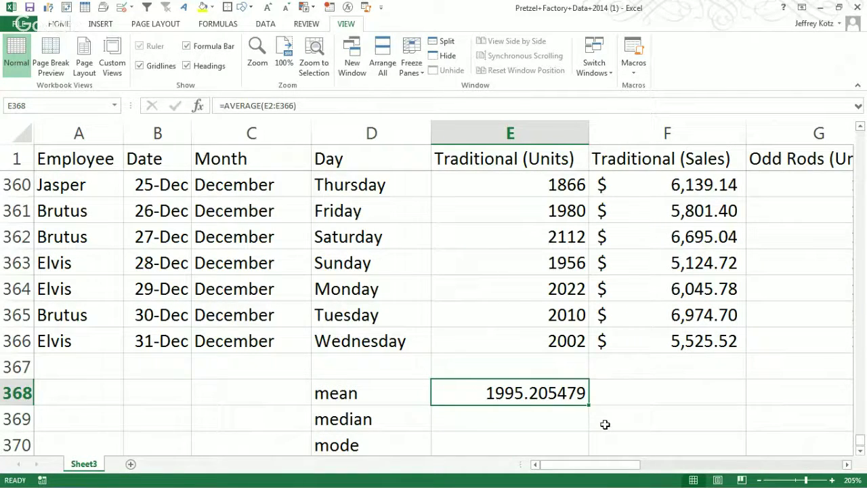
Step: Calculate the Traditional (Units) median in E369 with =MEDIAN(E2:E366) and the mode in E370 with =MODE(E2:E366)
key("Down")
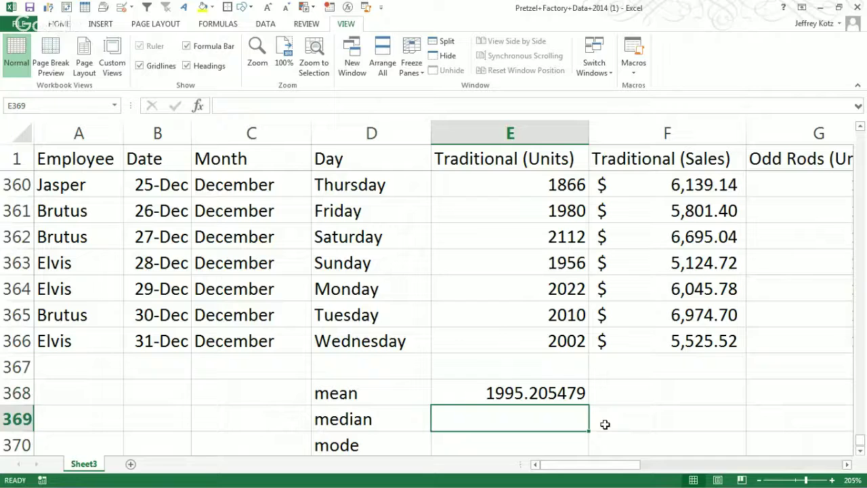
type("=median(")
key("Up")
key("Up")
key("ctrl+shift+Up")
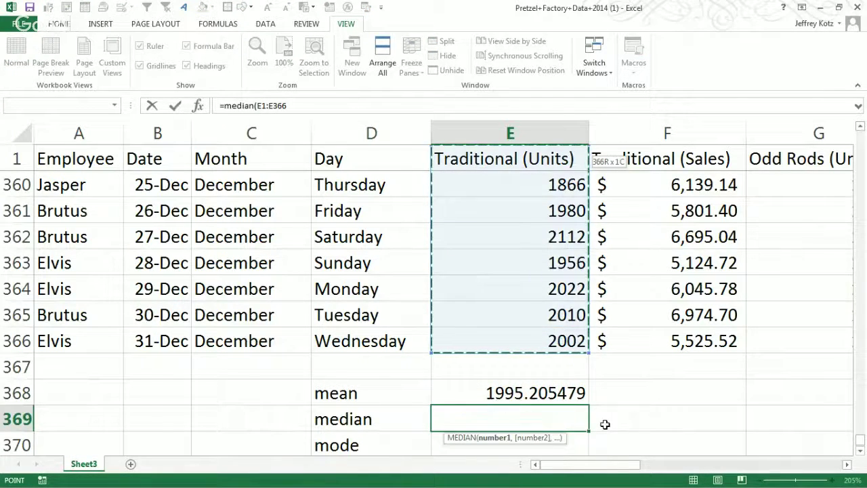
key("shift+Down")
key("Return")
key("Up")
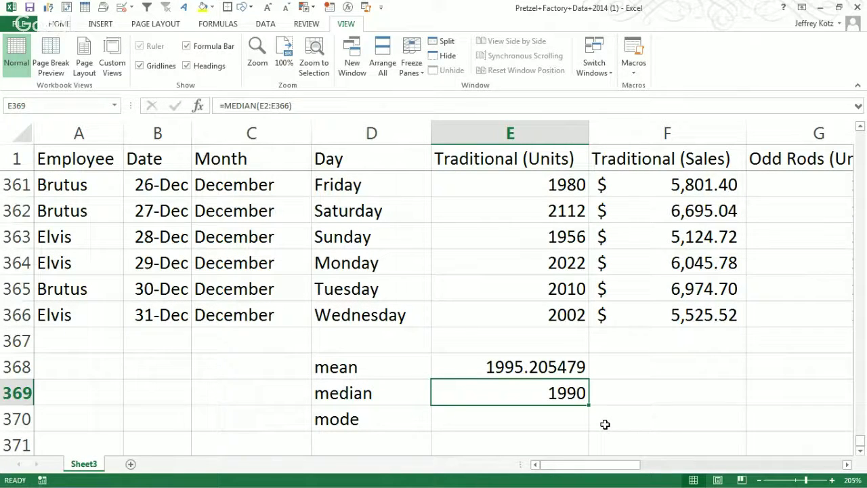
key("Down")
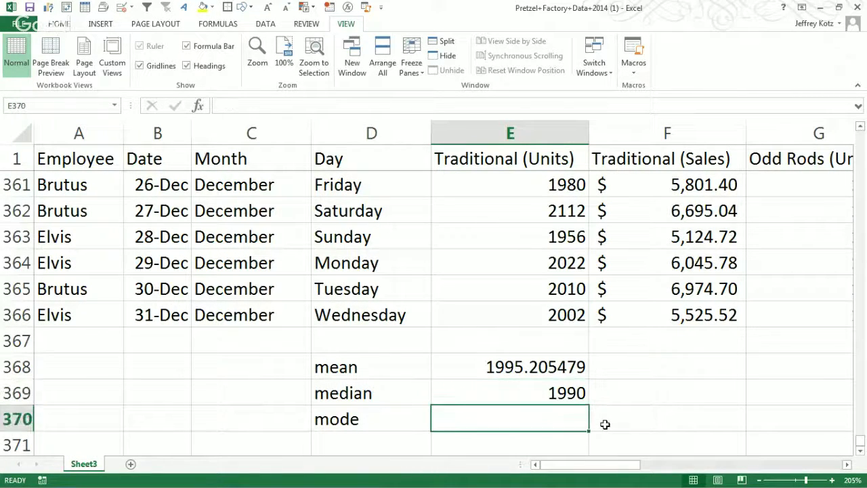
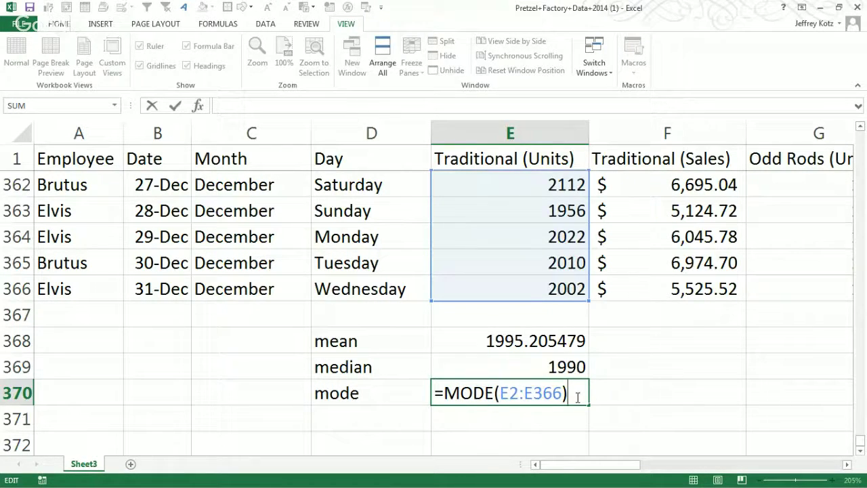
key("ctrl+Return")
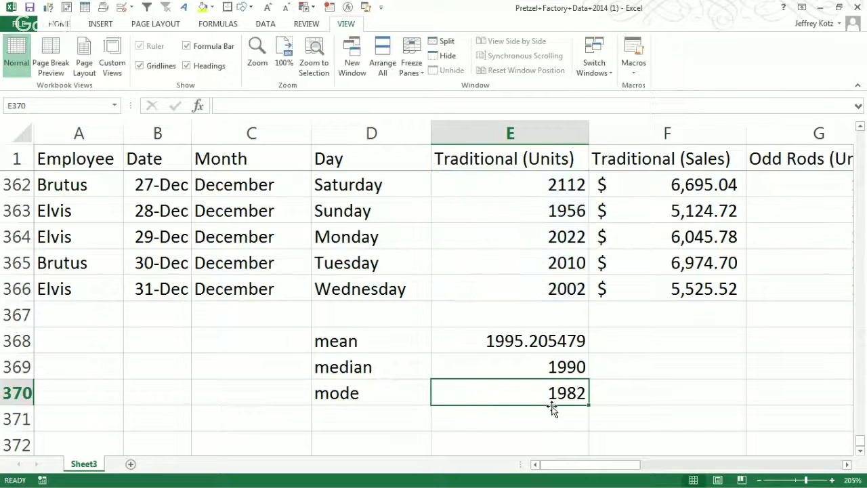
Step: Switch to the Word notes and highlight "standard deviation" under Dispersion, followed by the rule on population data and the sample standard deviation formula
key("alt+Tab")
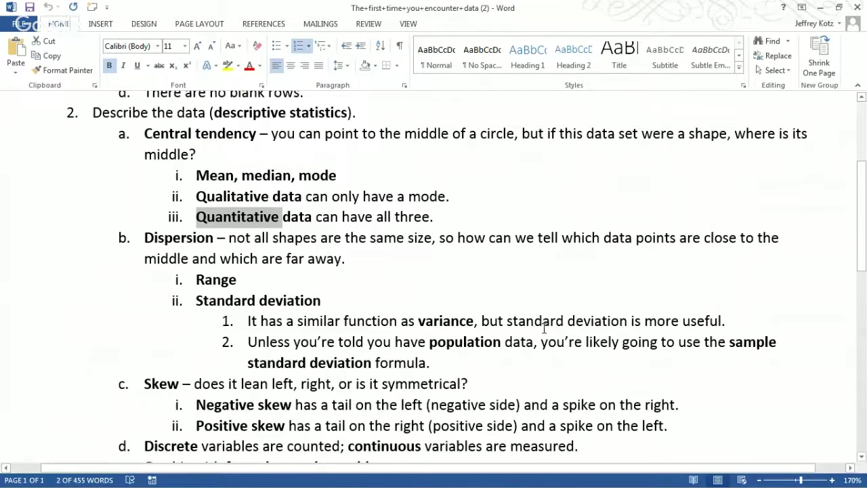
left_click_drag(526, 321, 627, 322)
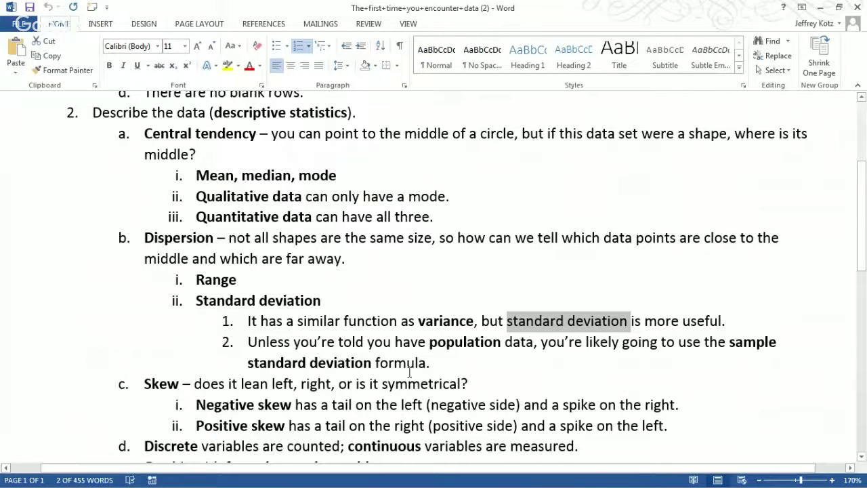
scroll(409, 369, "down", 1)
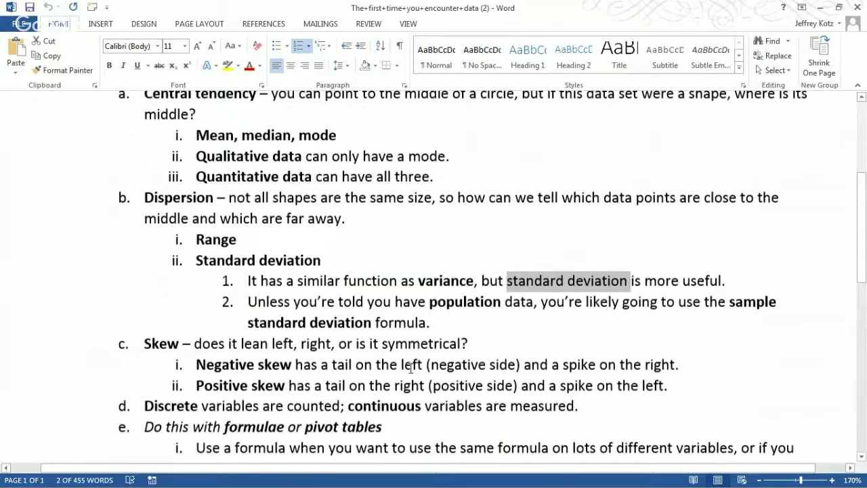
scroll(410, 367, "down", 2)
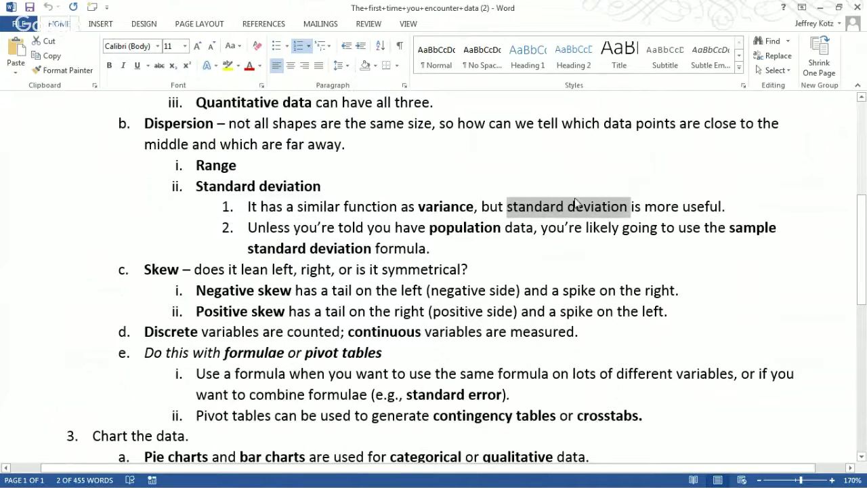
triple_click(269, 227)
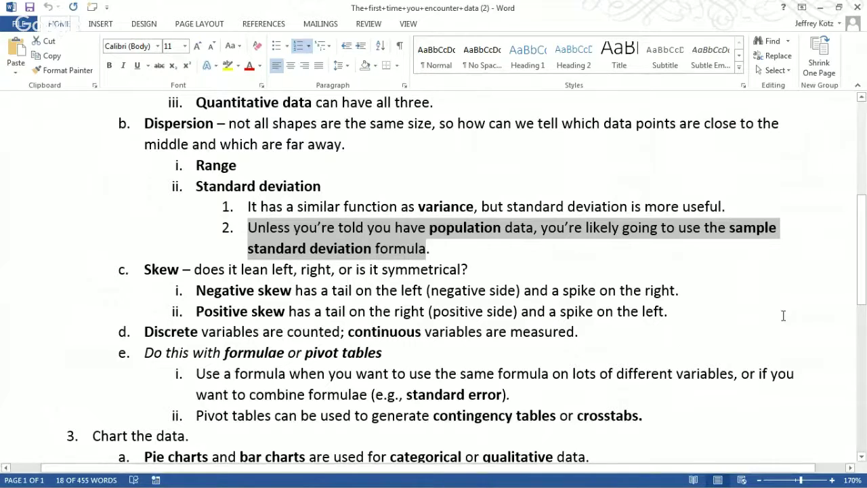
Step: Return to the Excel workbook, label D371 to D373 range, variance and standard deviation, and fit column D's width to its contents
left_click(400, 417)
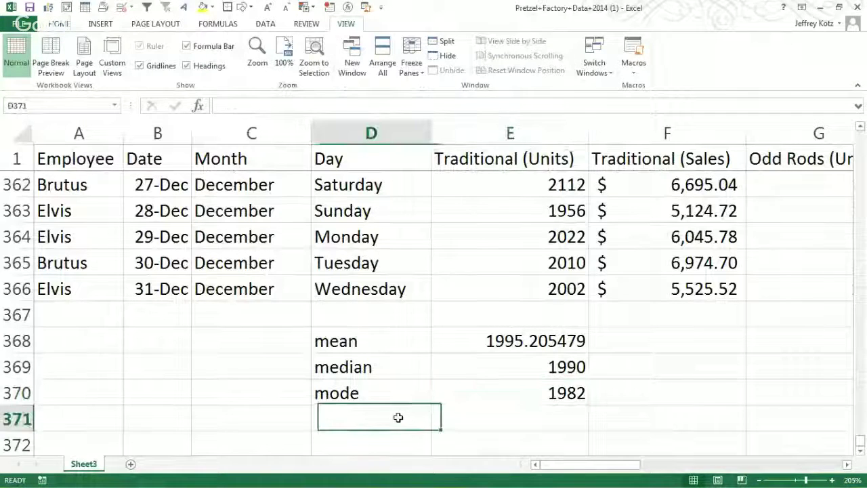
type("range")
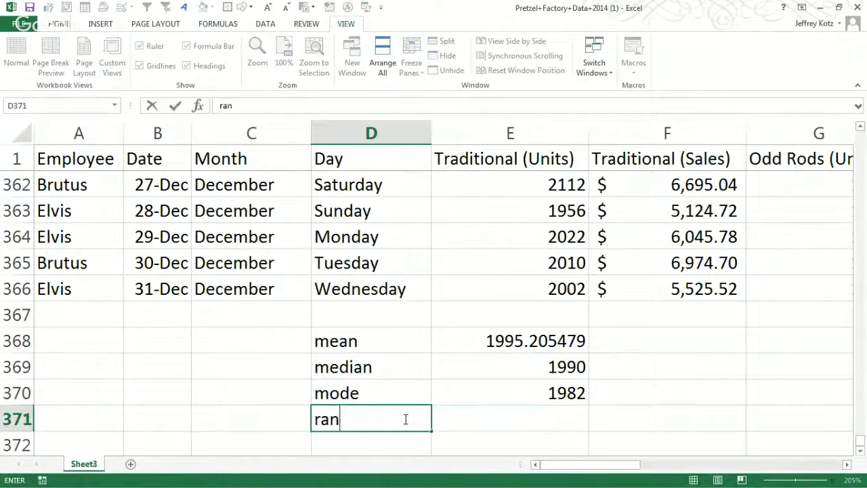
key("Return")
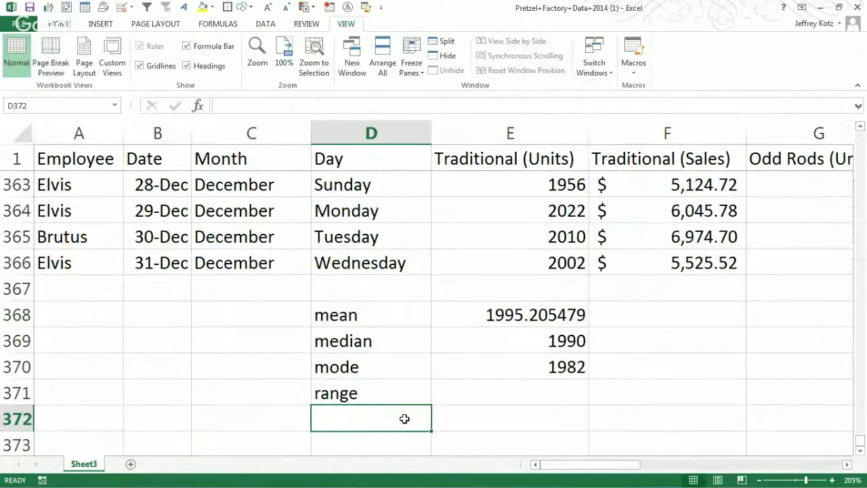
type("variance")
key("Return")
type("standard deviation")
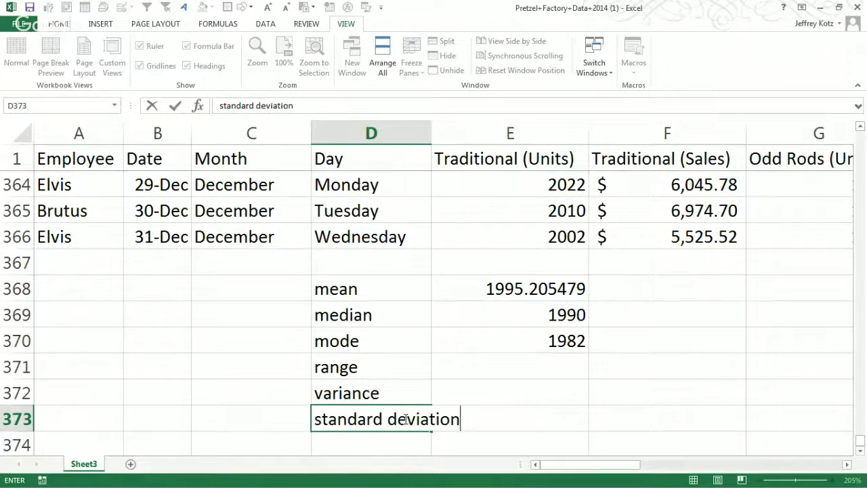
key("Return")
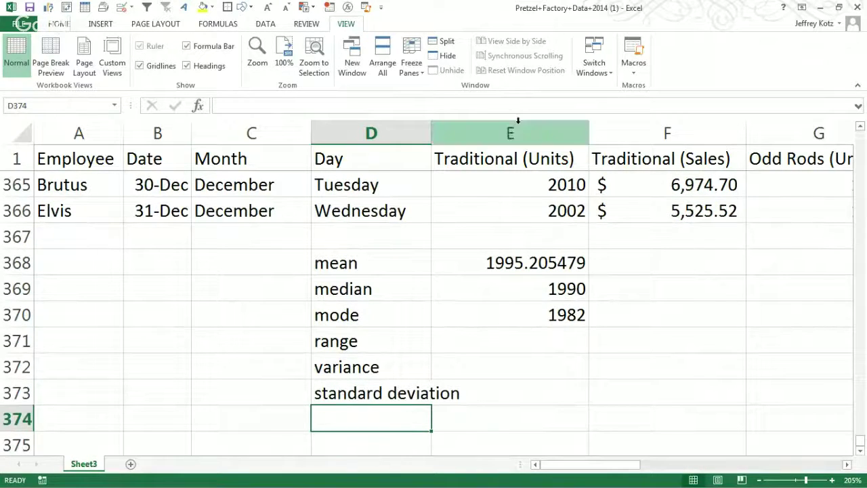
double_click(431, 134)
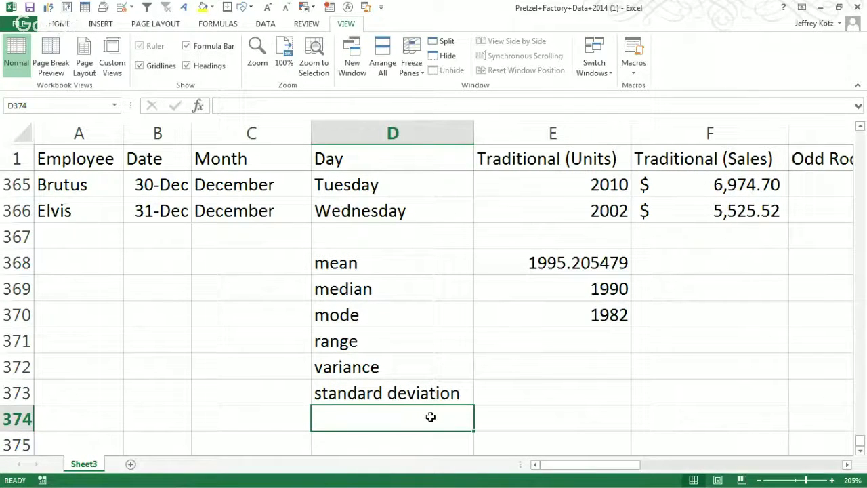
Step: Append "(sample)" to the variance label in D372 and the standard deviation label in D373
key("Up")
key("Up")
double_click(437, 365)
type(")")
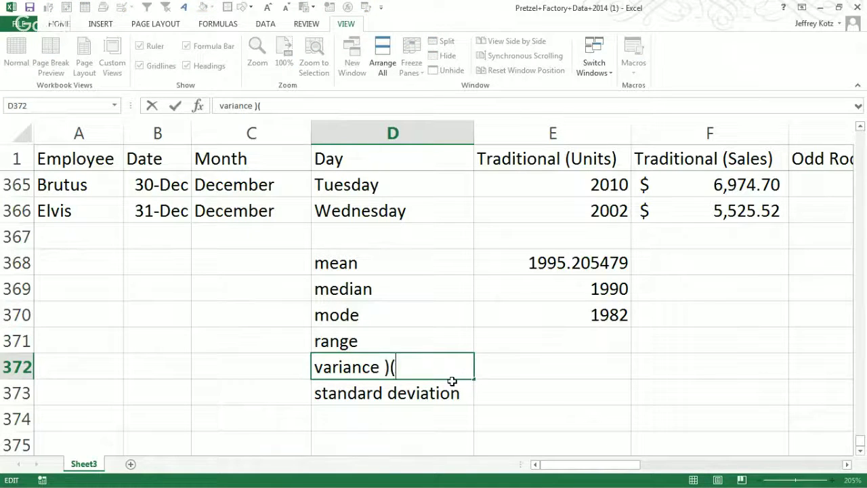
key("BackSpace")
type("(sample)")
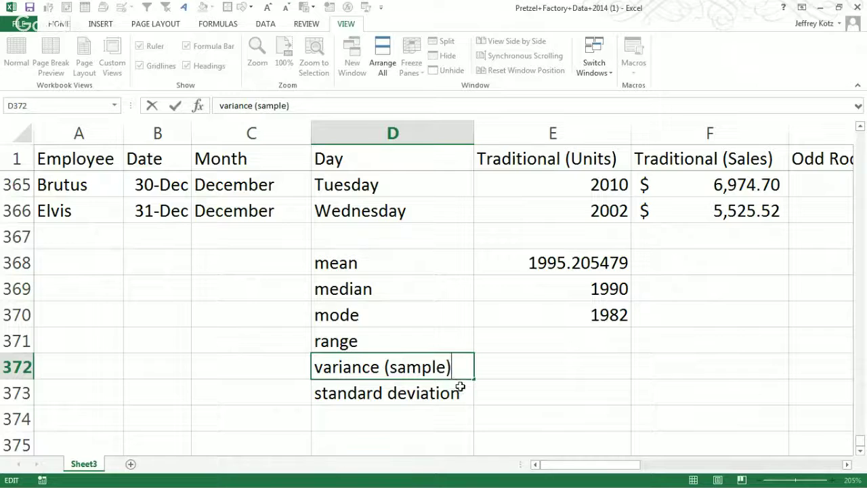
double_click(460, 390)
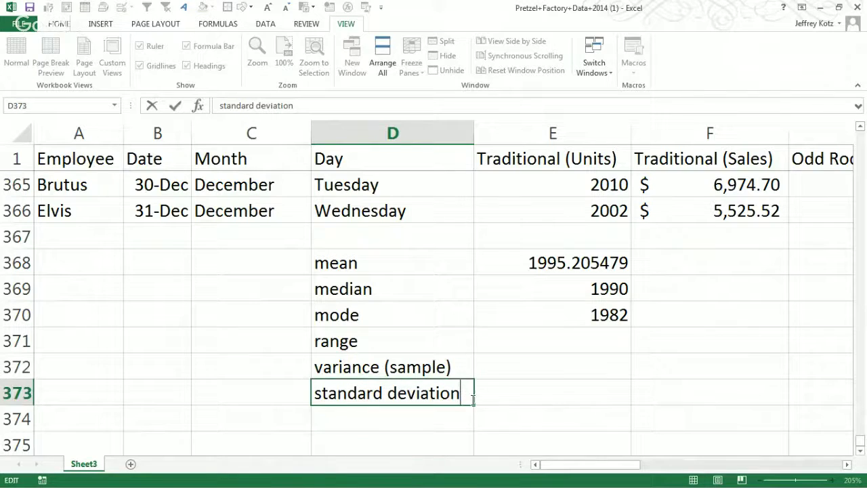
type("(Sam")
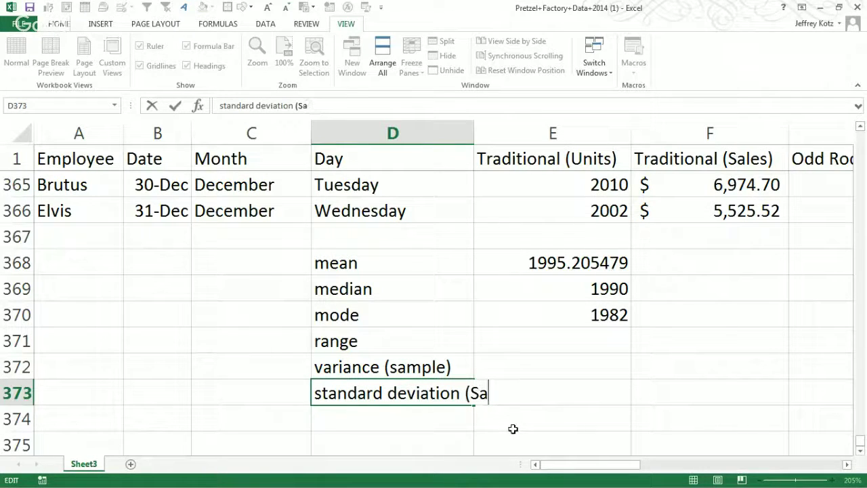
key("BackSpace")
key("BackSpace")
key("BackSpace")
type("sample)")
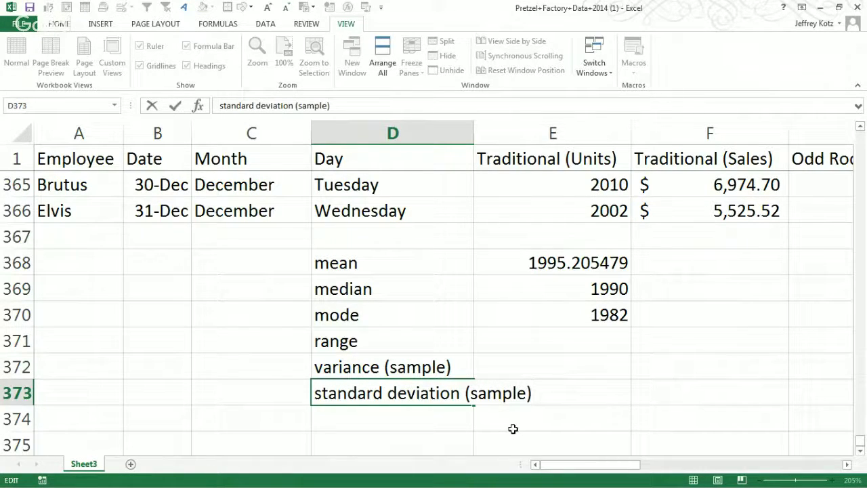
key("Return")
Step: Copy the two sample labels into D374:D375 and replace "sample" with "population" in the copies
key("Up")
key("shift+Up")
key("ctrl+c")
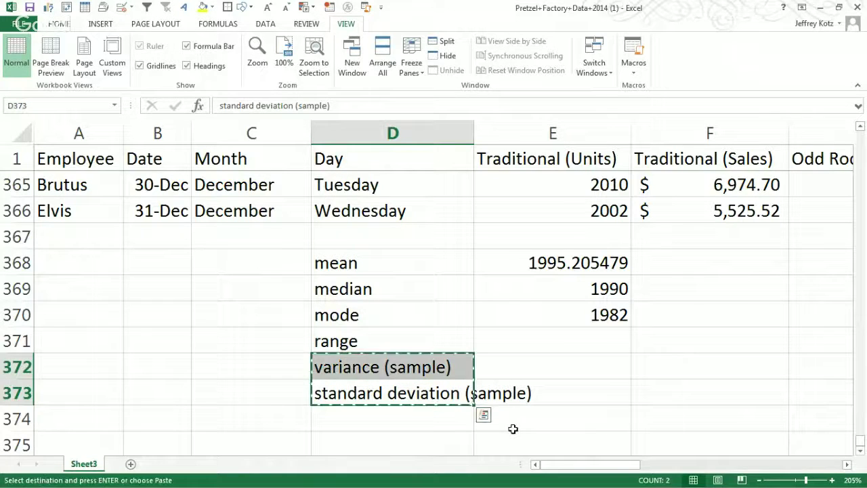
key("Down")
key("ctrl+v")
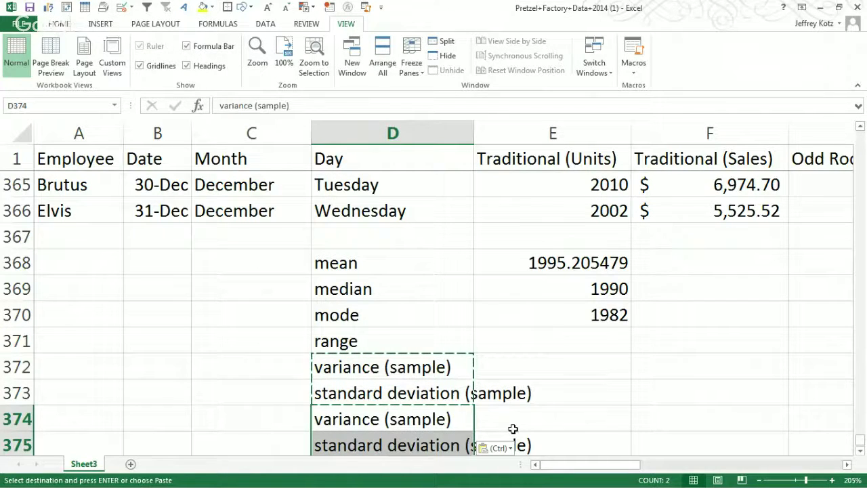
left_click_drag(420, 430, 424, 441)
key("ctrl+h")
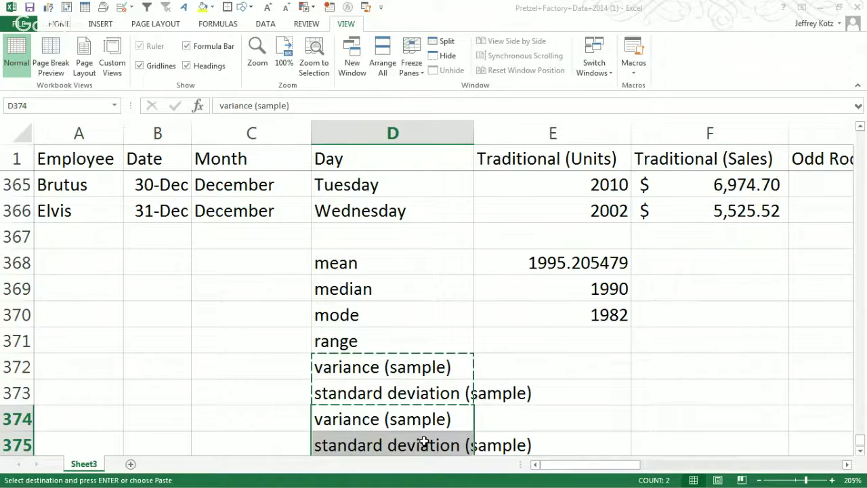
key("alt+a")
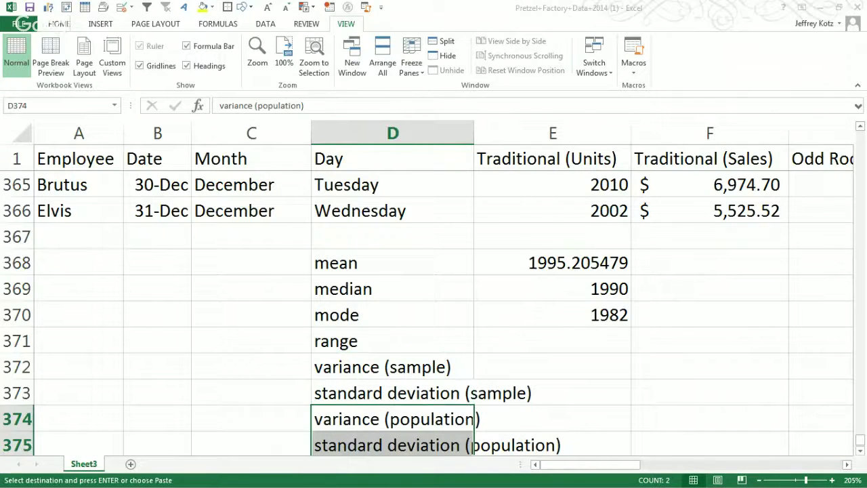
left_click(590, 386)
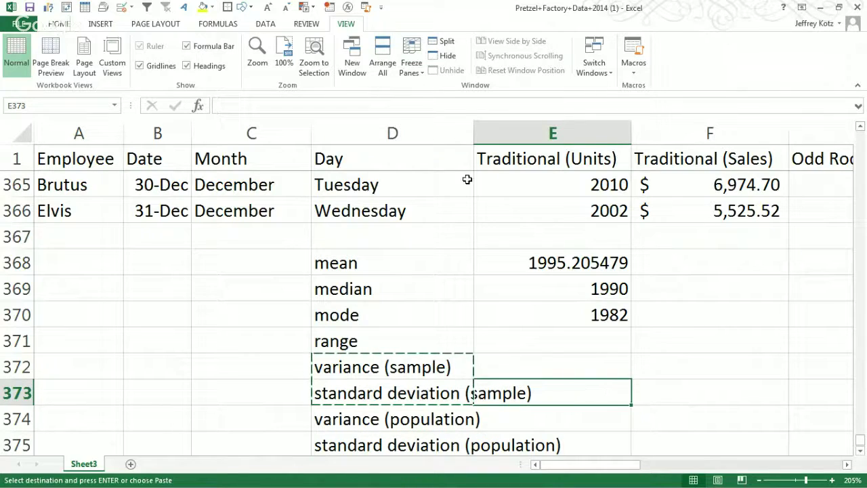
Step: Right-align the variance and standard deviation labels in D372:D375
left_click(415, 445)
left_click_drag(372, 368, 390, 453)
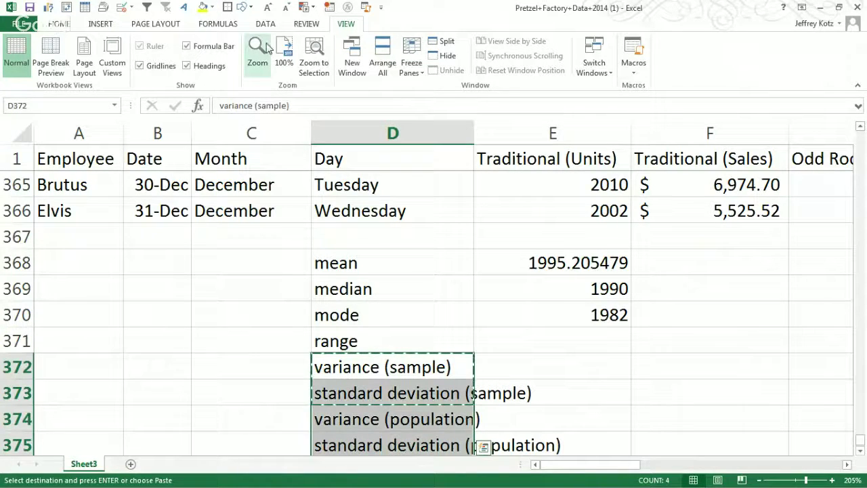
left_click(58, 25)
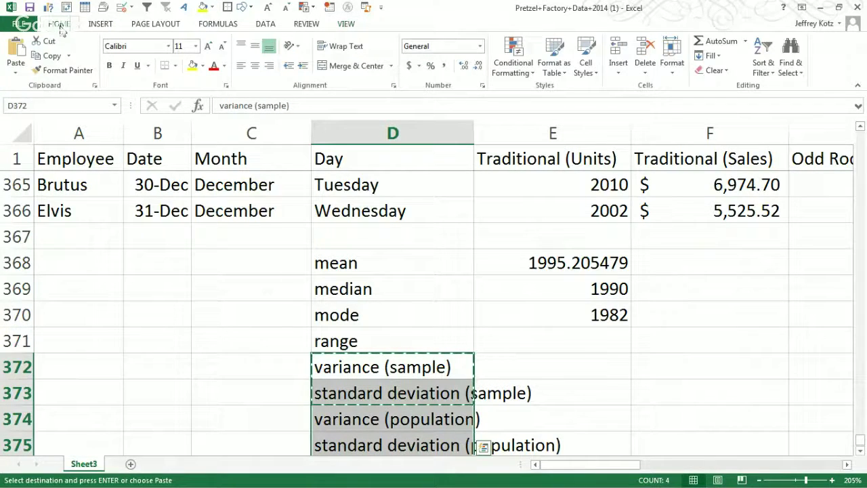
left_click(269, 66)
Step: Calculate the sample variance of the Traditional (Units) values in E372 with the VAR.S function
left_click(567, 380)
left_click(611, 359)
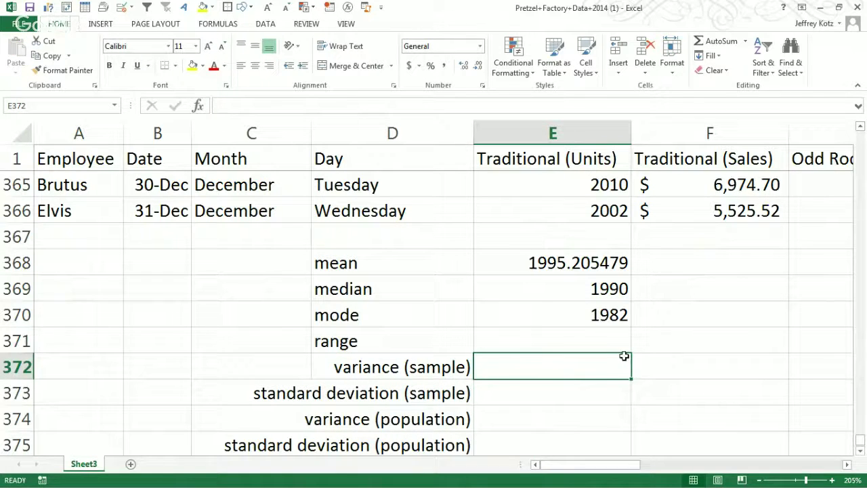
type("=")
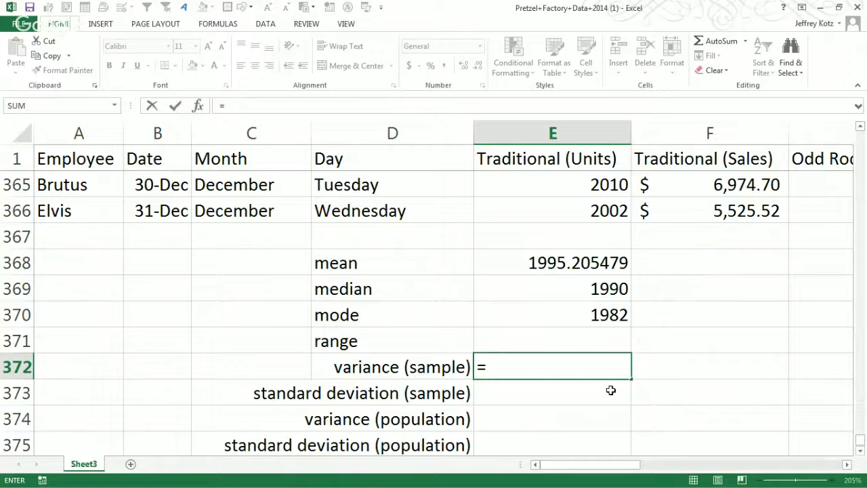
type("va")
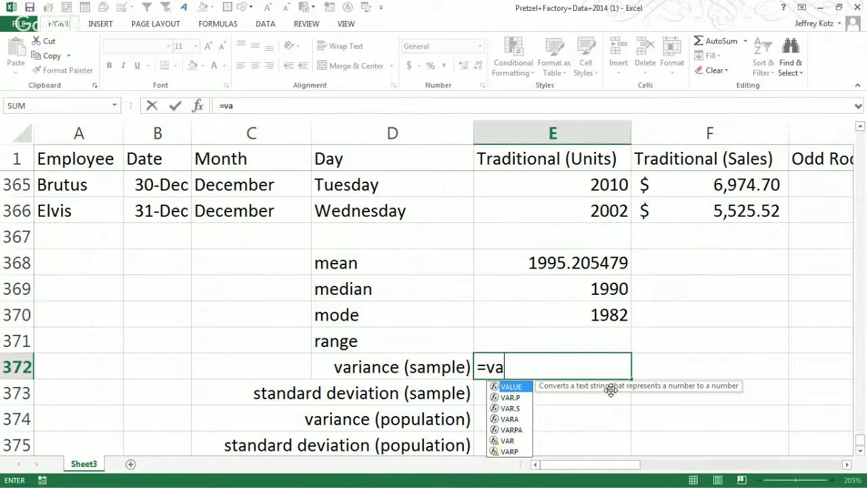
type("r")
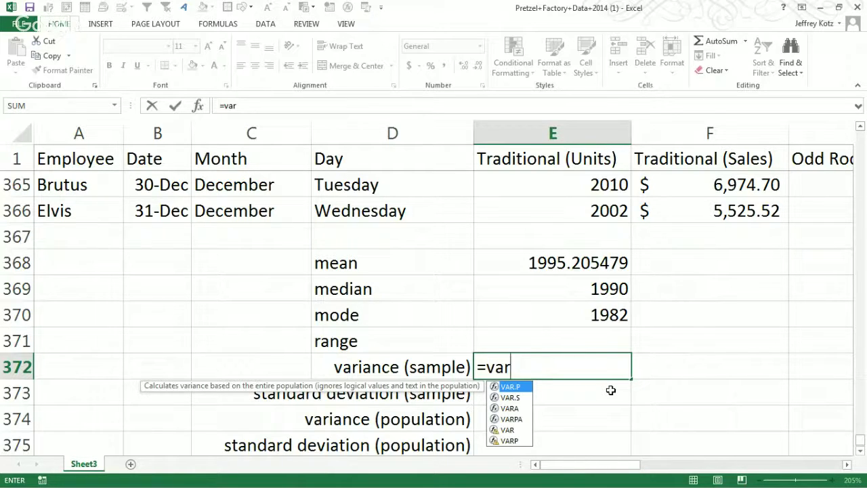
key("Down")
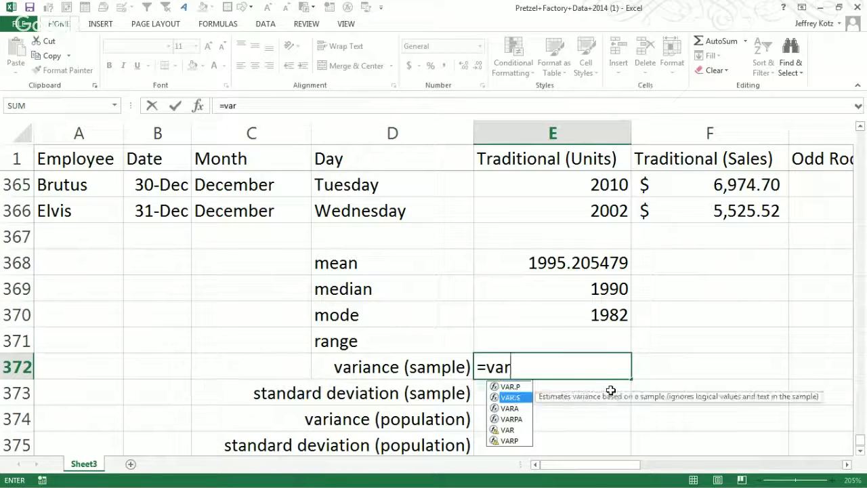
key("Tab")
key("Up")
key("Up")
key("Up")
key("Up")
key("Up")
key("Up")
key("ctrl+shift+Up")
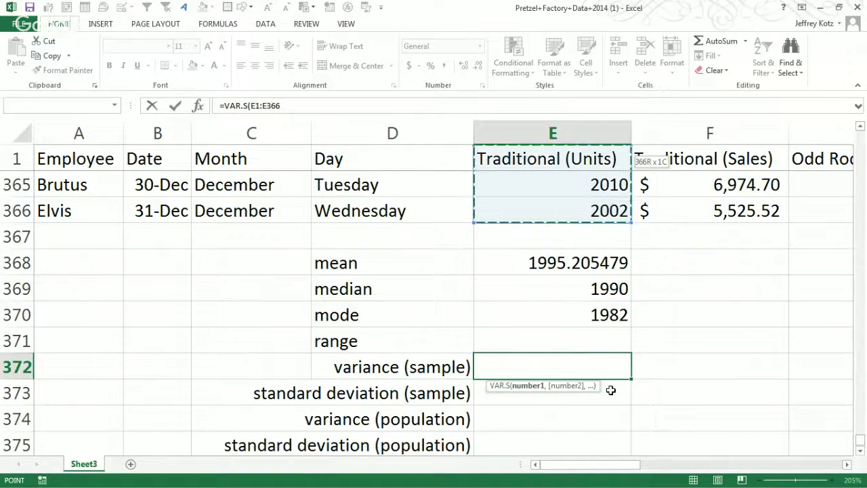
key("Return")
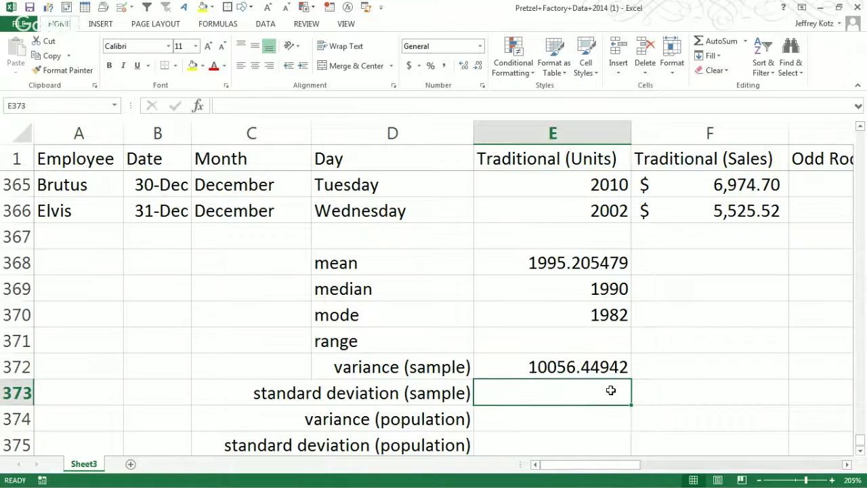
Step: Calculate the sample standard deviation of Traditional (Units) in E373 with =STDEV.S(E2:E366)
type("=stde")
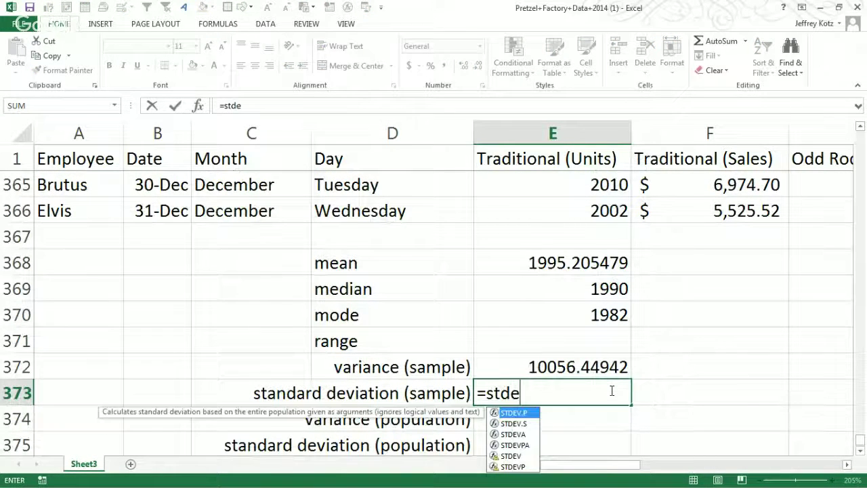
key("Down")
key("Tab")
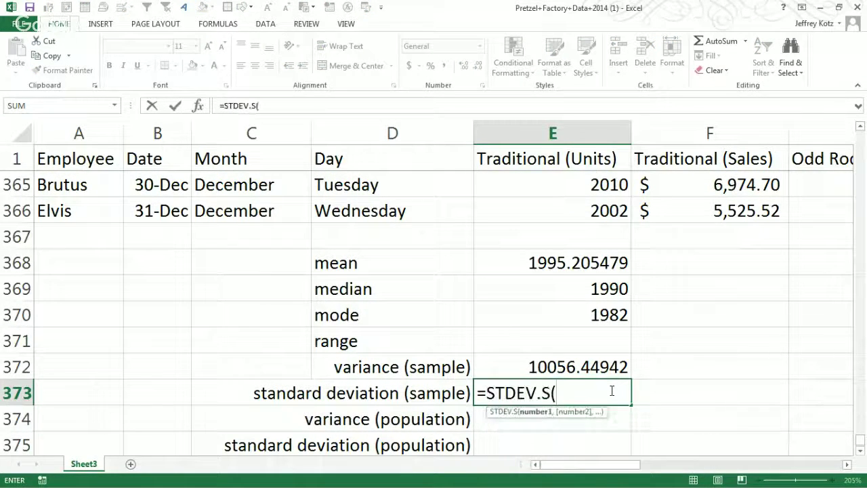
key("Up")
key("Up")
key("Up")
key("Up")
key("Up")
key("Up")
key("Down")
key("Up")
key("Up")
key("ctrl+shift+Up")
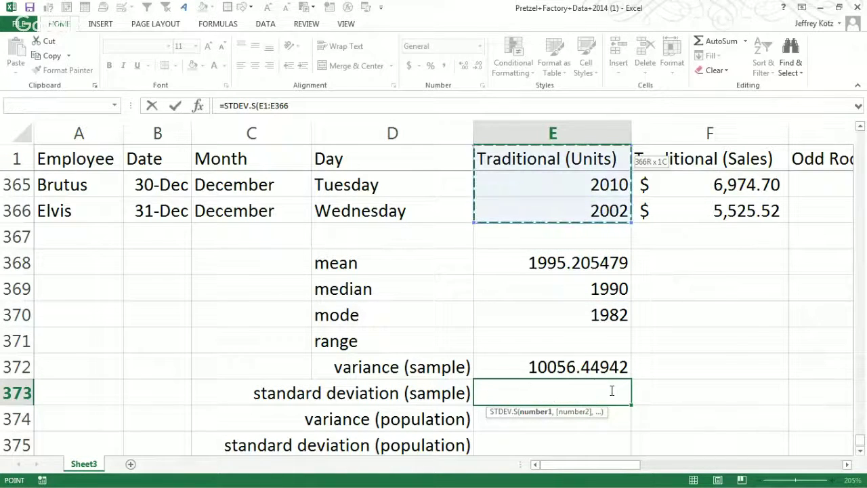
key("Return")
key("Up")
key("Down")
Step: Calculate the population variance of Traditional (Units) in E374 with =VAR.P(E2:E366)
type("=")
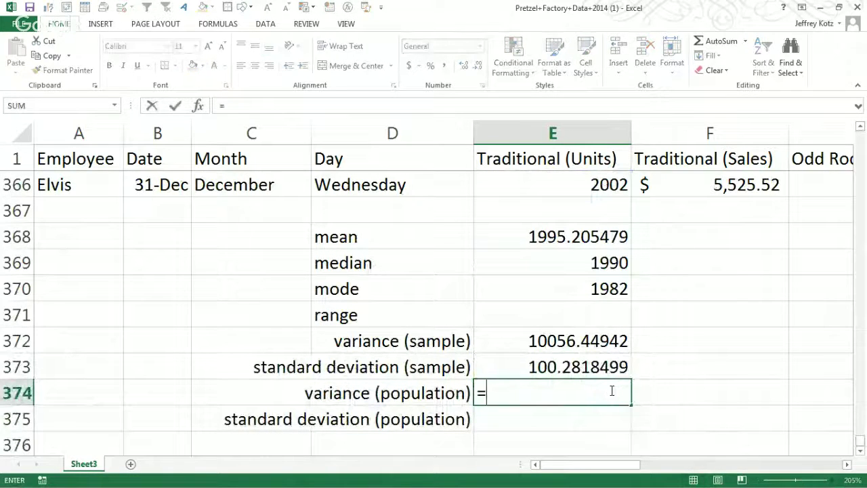
type("var.p(")
key("Up")
key("Up")
key("Up")
key("Up")
key("Up")
key("Up")
key("Up")
key("Up")
key("ctrl+shift+Up")
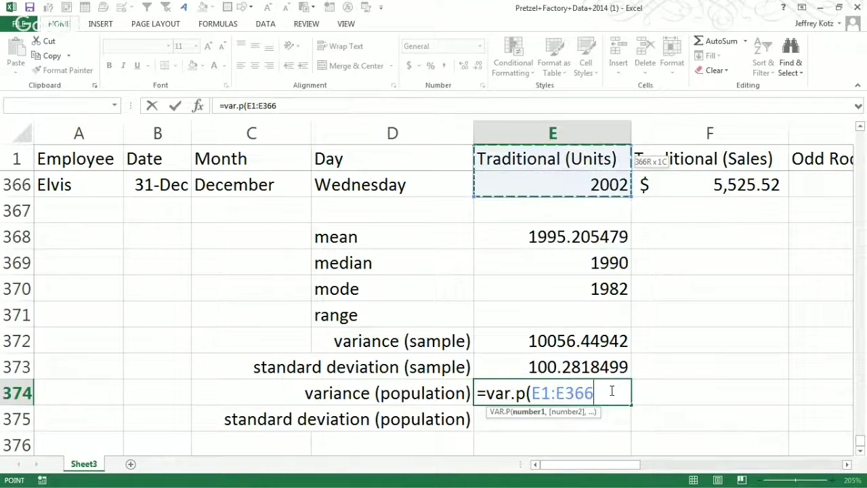
key("shift+Down")
key("Return")
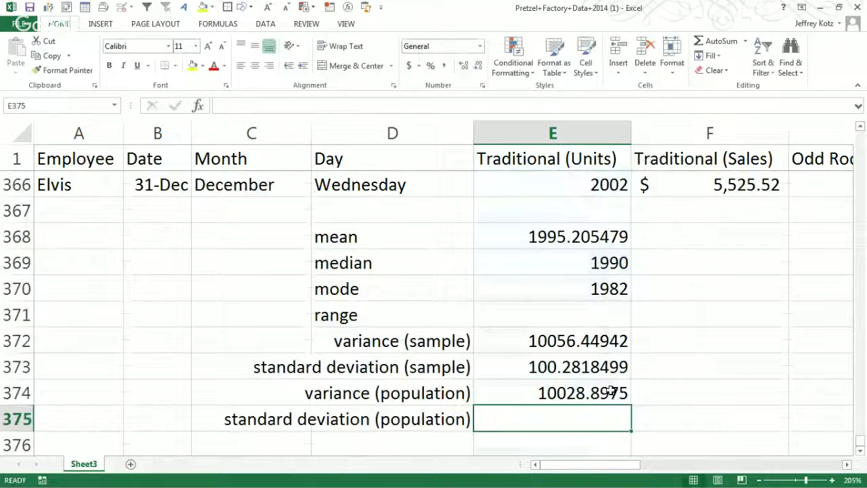
Step: Calculate the population standard deviation of Traditional (Units) in E375 with =STDEV.P(E2:E366)
type("=")
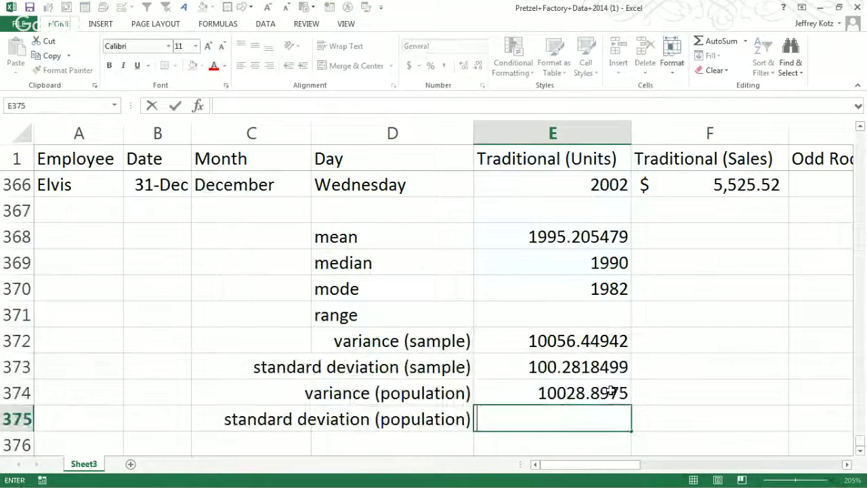
type("std")
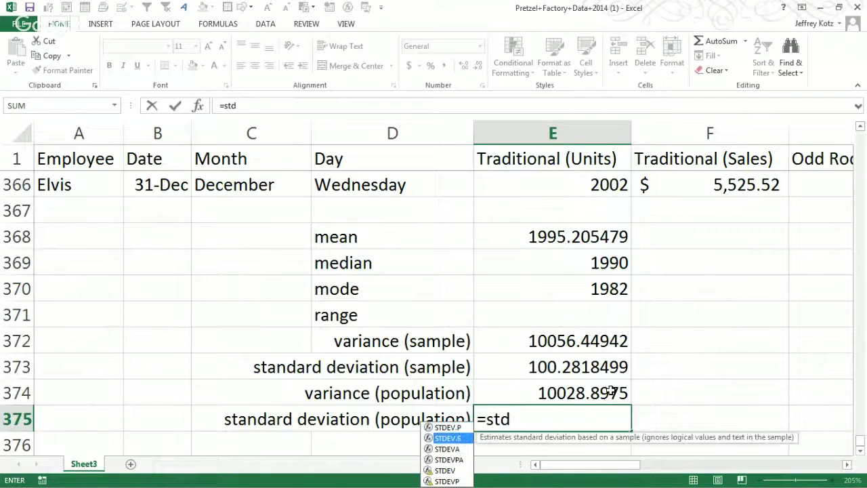
key("Down")
key("Tab")
key("Up")
key("Up")
key("Up")
key("Up")
key("Up")
key("Up")
key("Up")
key("Up")
key("Up")
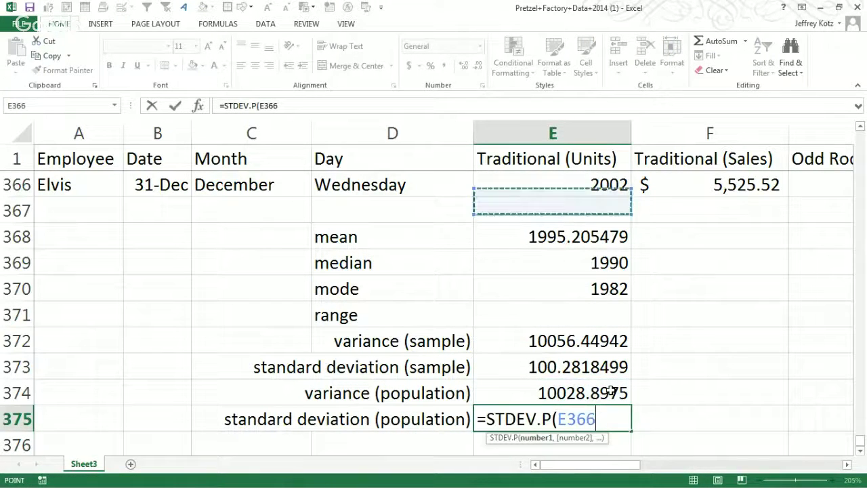
key("ctrl+shift+Up")
key("shift+Down")
key("Return")
key("Return")
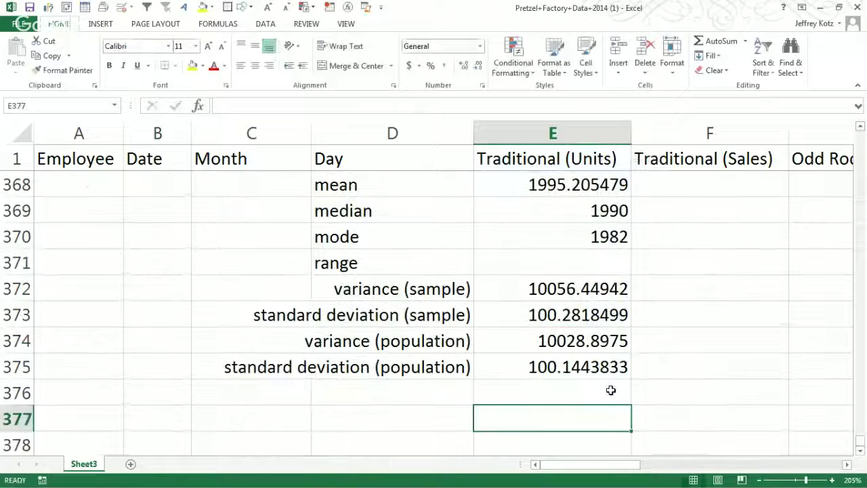
Step: Highlight the sample and population standard deviation results in E373 and E375 with a yellow fill
left_click(579, 311)
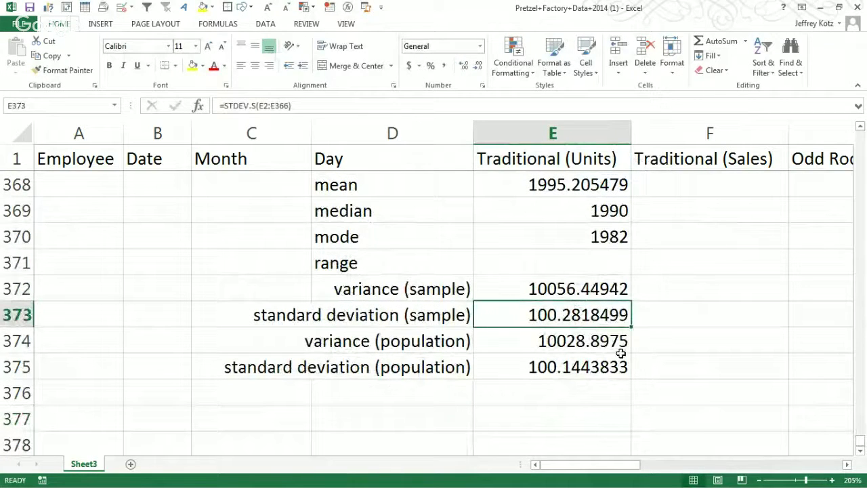
left_click(561, 367, "ctrl")
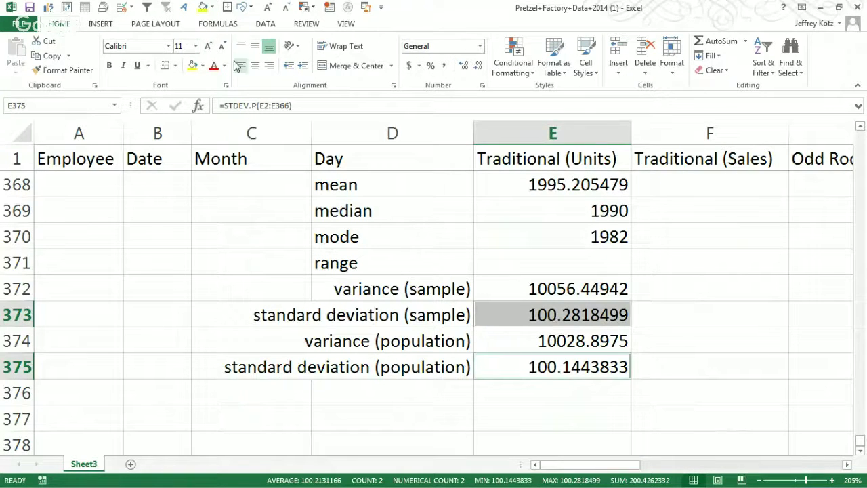
left_click(192, 67)
left_click(610, 408)
Step: Calculate the difference between the sample and population standard deviations in E376 with =E373-E375
left_click(568, 386)
double_click(568, 386)
type("=")
key("Up")
key("Up")
key("Up")
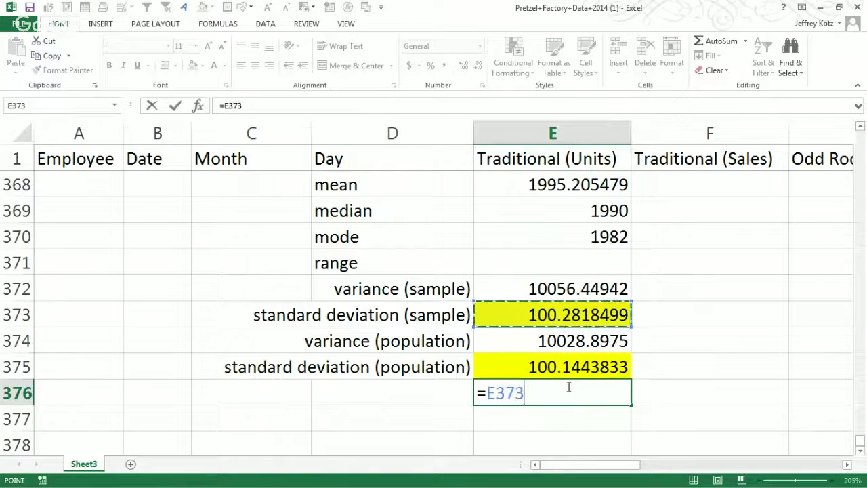
type("-")
key("Up")
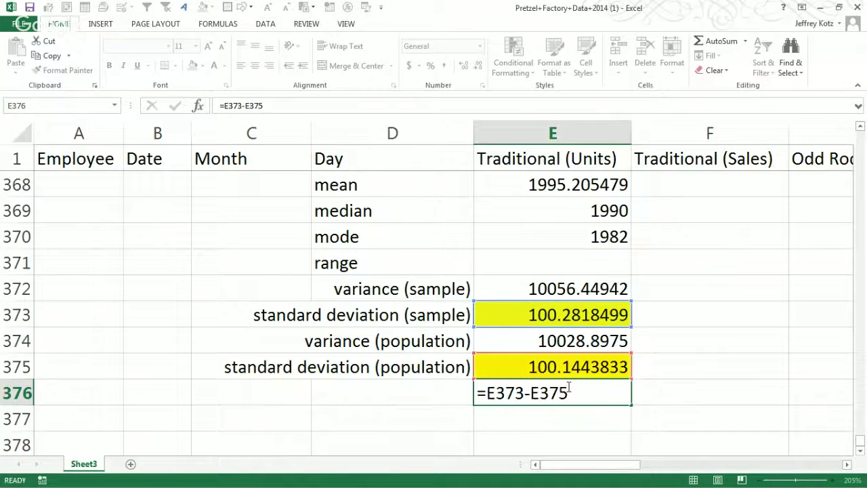
key("Return")
left_click(568, 386)
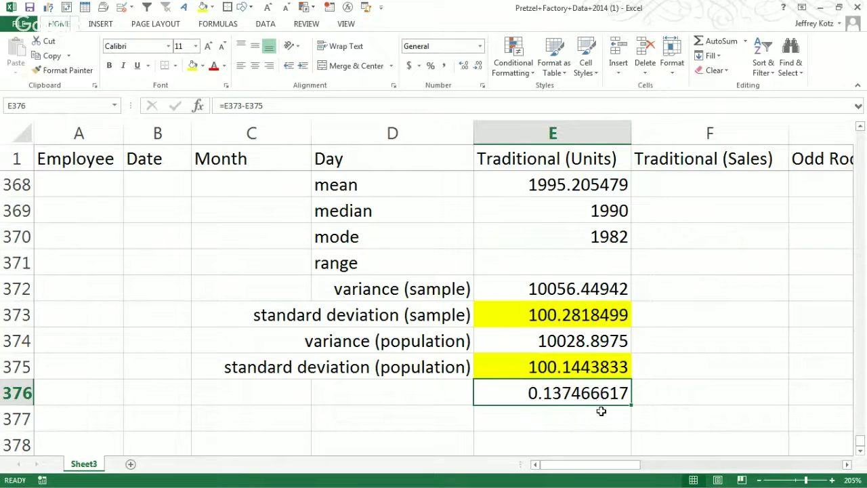
left_click(572, 314)
left_click(568, 372)
left_click(577, 321)
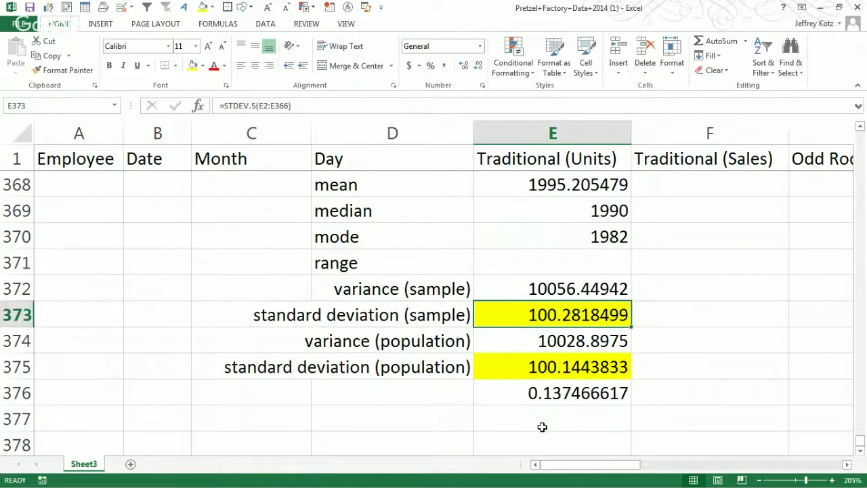
Step: Clear the standard deviation difference from E376
left_click(557, 414)
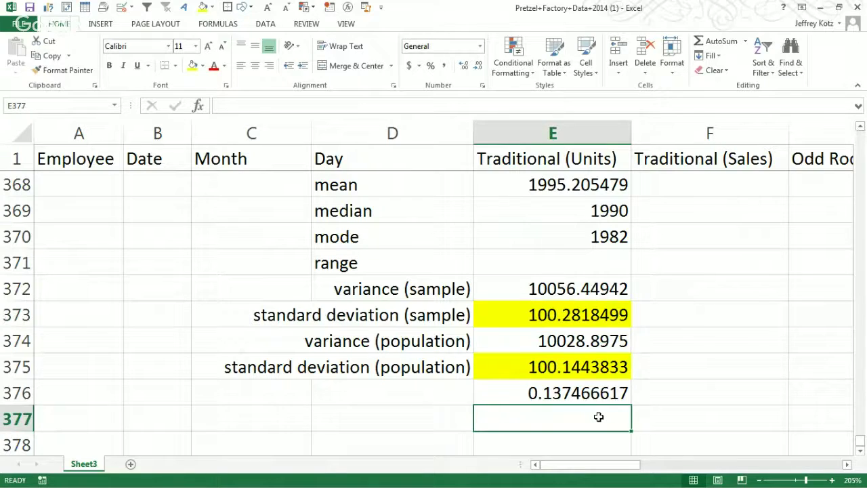
key("Up")
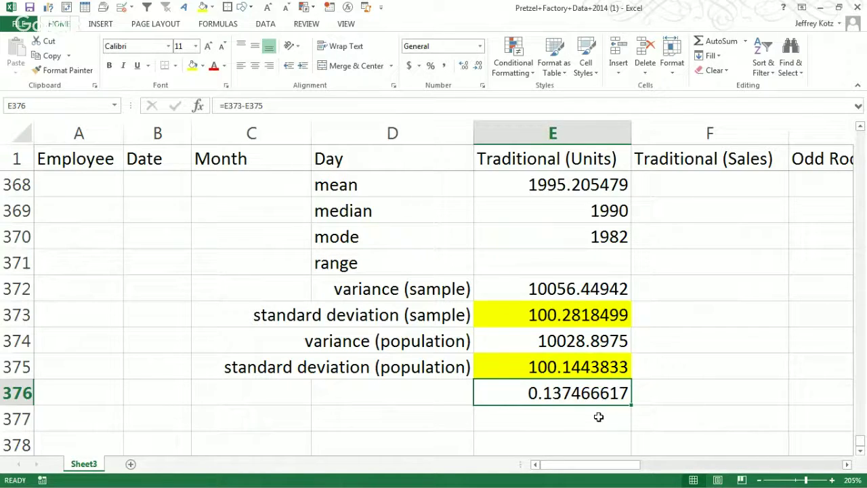
key("Delete")
Step: Fill the sample variance and sample standard deviation labels and results in D372:E373 with green
left_click_drag(596, 288, 526, 315)
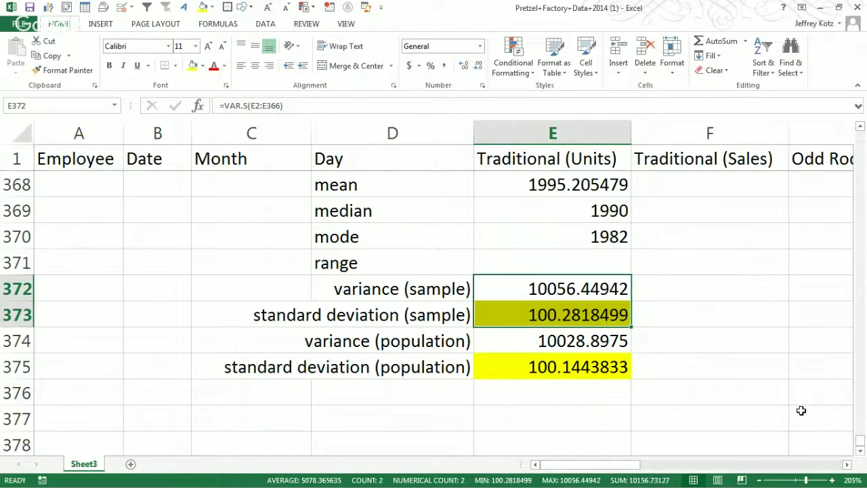
left_click_drag(447, 288, 565, 317)
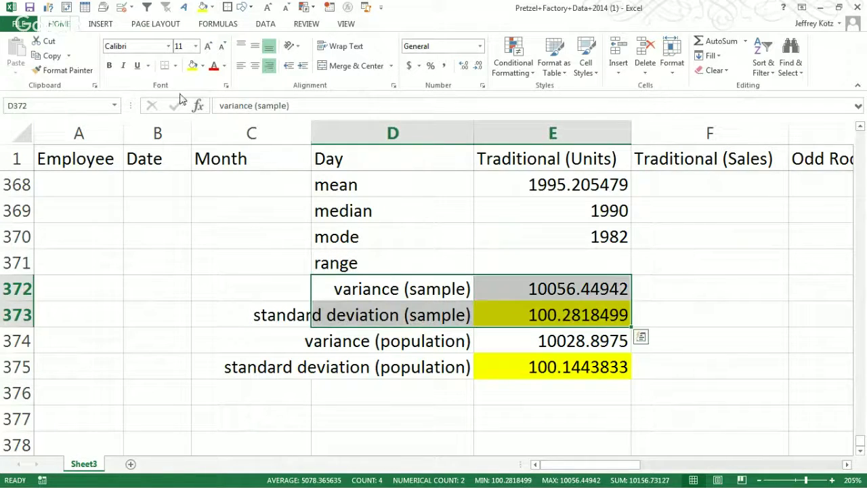
left_click(202, 66)
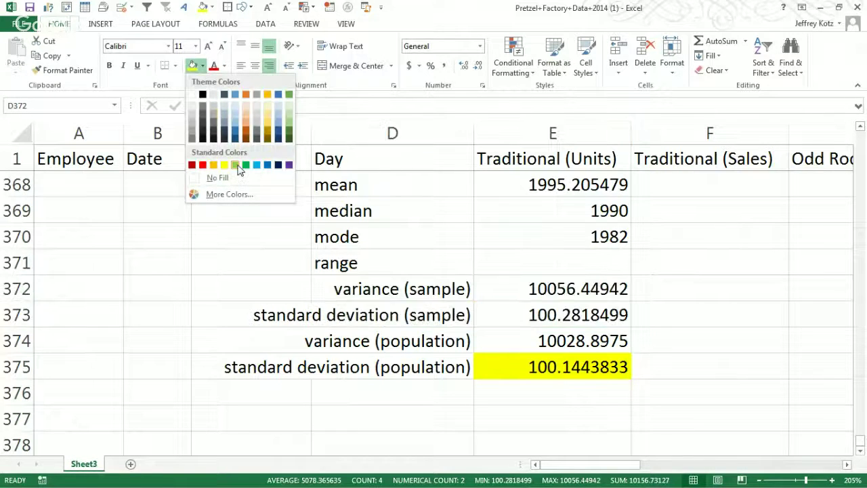
left_click(249, 164)
left_click(555, 367)
left_click(584, 414)
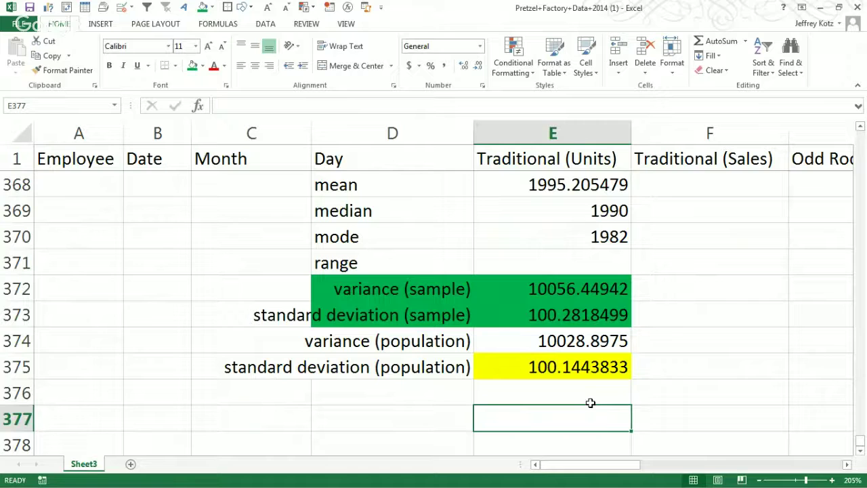
Step: Calculate the range of Traditional (Units) in E371 with =MAX(E2:E366)-MIN(E2:E366)
double_click(584, 260)
type("=max(")
key("Up")
key("Up")
key("Up")
key("Up")
key("Up")
key("Up")
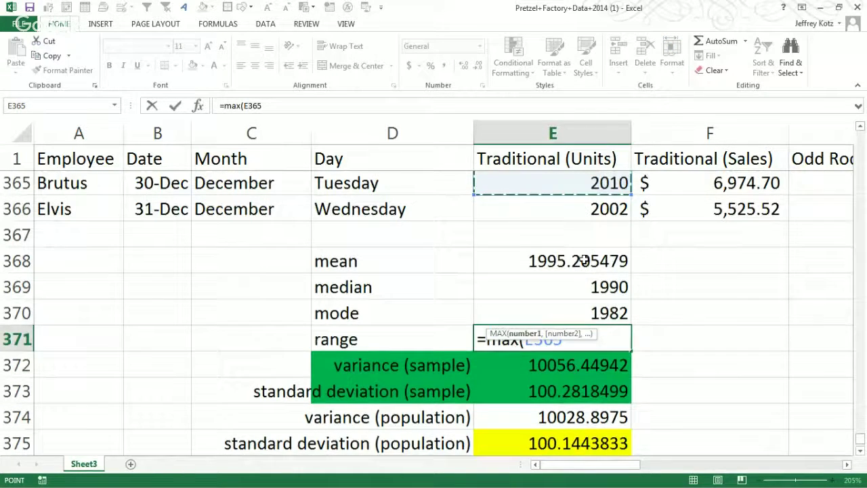
key("Down")
key("ctrl+shift+Up")
key("shift+Down")
type(")")
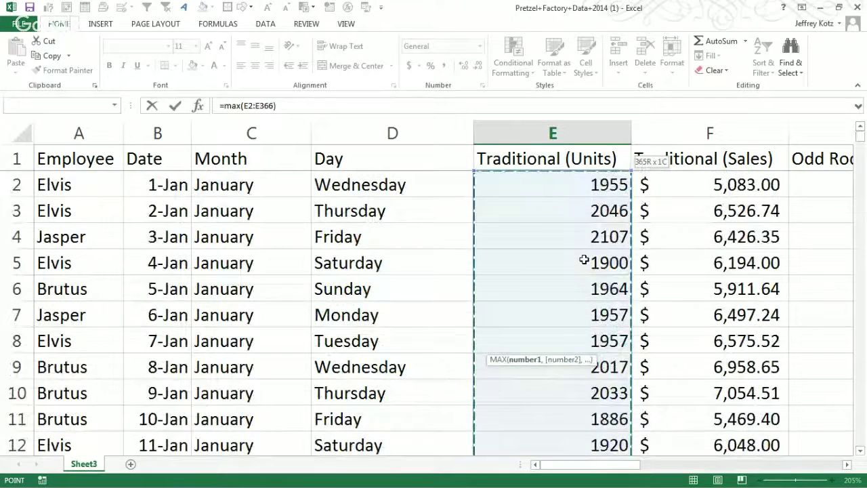
type("-min(")
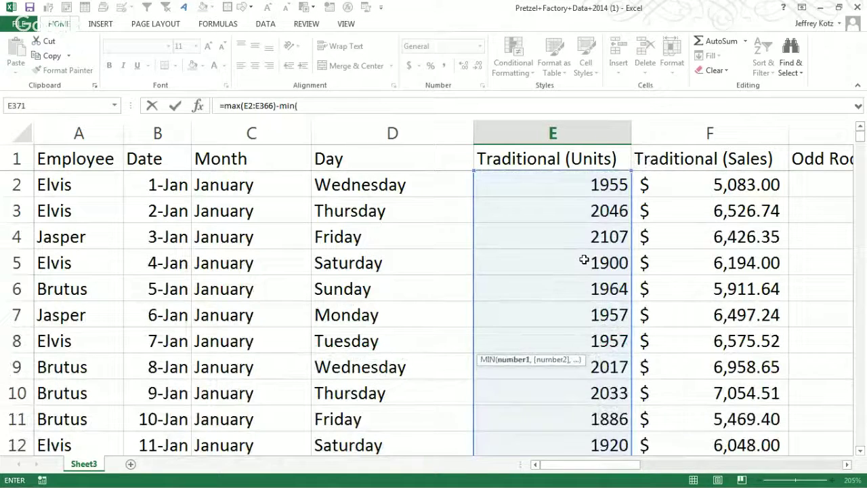
key("Up")
key("Up")
key("Up")
key("Up")
key("Up")
key("ctrl+shift+Up")
key("shift+Down")
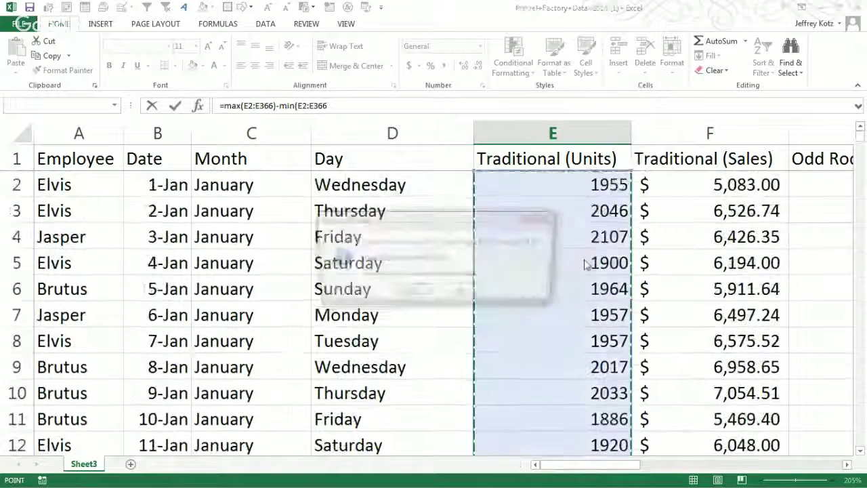
key("Return")
key("Return")
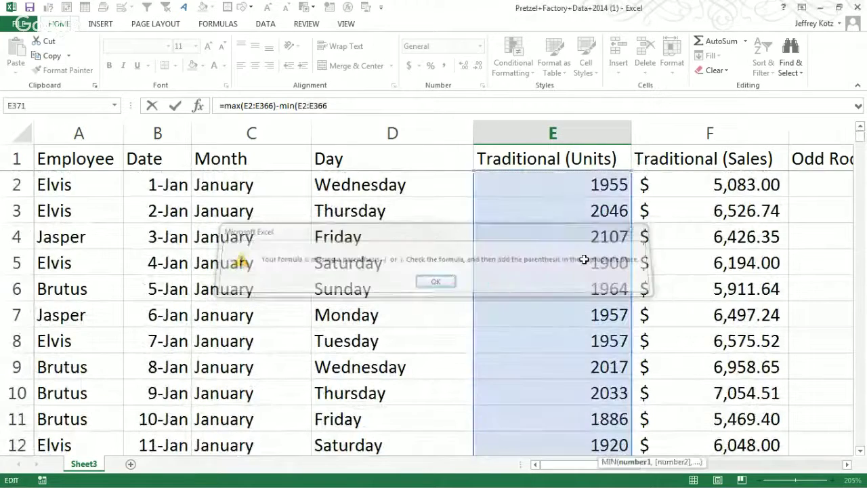
key("Return")
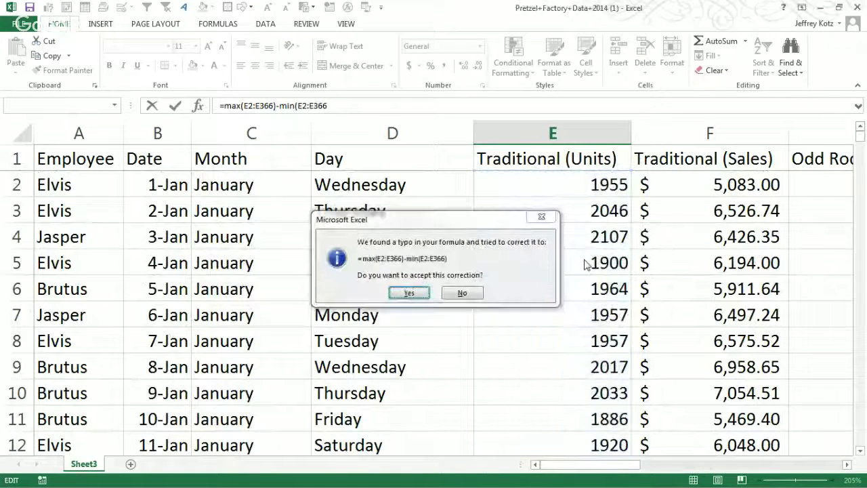
key("Return")
key("Up")
key("Up")
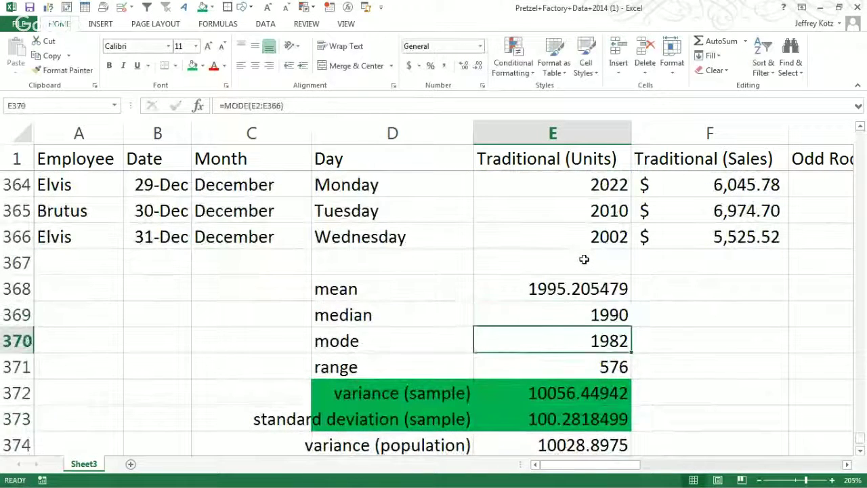
Step: Make the range label and its result in D371:E371 bold
key("Down")
left_click_drag(445, 359, 520, 363)
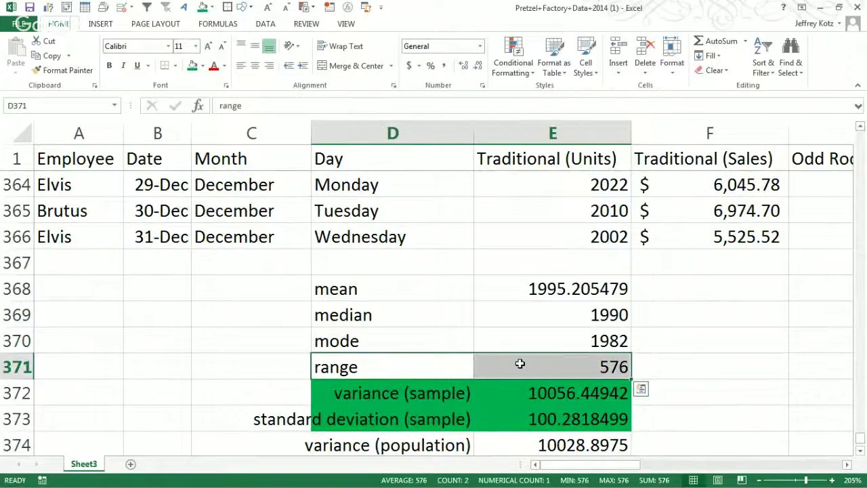
key("ctrl+b")
left_click(617, 424)
Step: Examine the range formula in E371 and the cells it refers to, leaving the formula as it is
left_click(597, 365)
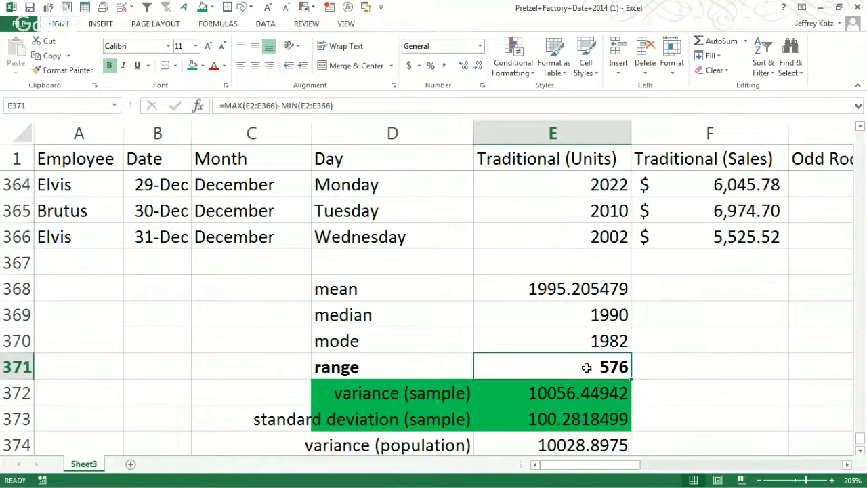
double_click(586, 368)
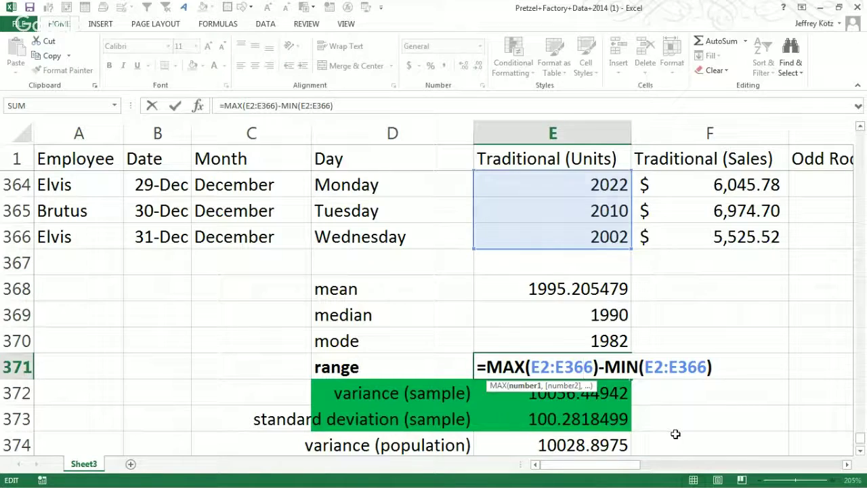
key("Escape")
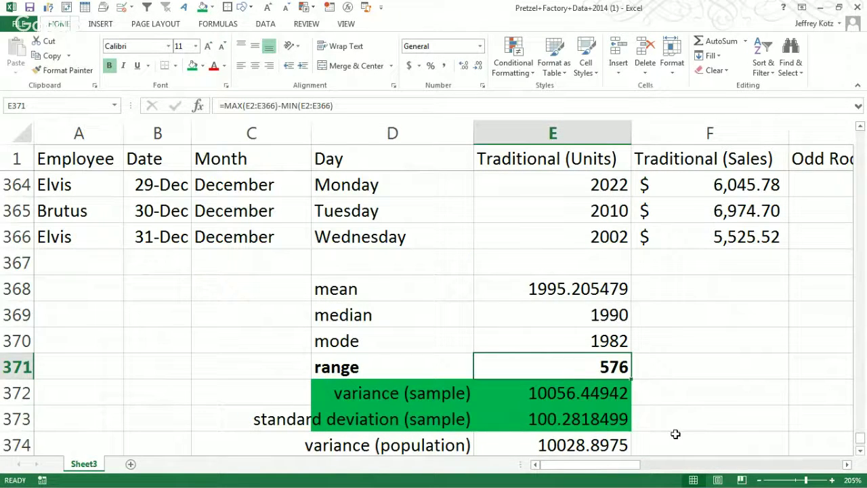
Step: Review the statistics and their labels in column D, from the mean down to the population standard deviation
left_click_drag(573, 288, 633, 447)
left_click(534, 389)
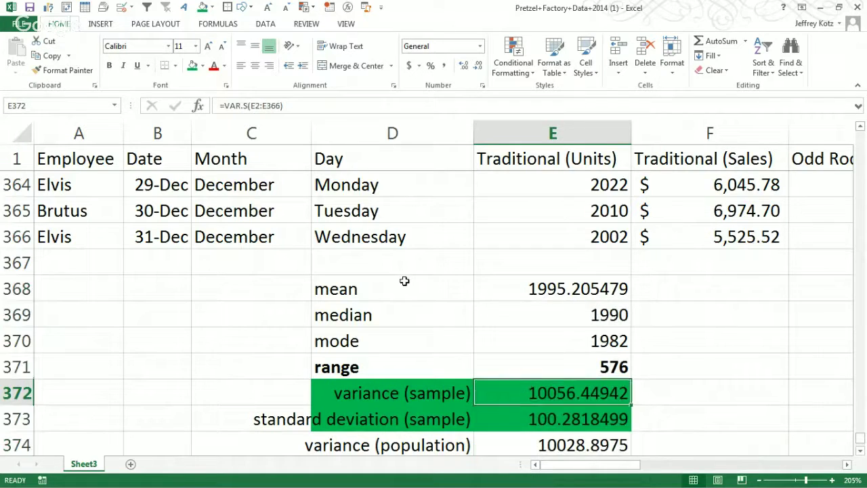
left_click(402, 283)
left_click(401, 317)
left_click(401, 340)
left_click(390, 370)
left_click(416, 394)
left_click(425, 416)
scroll(466, 393, "down", 1)
left_click(466, 393)
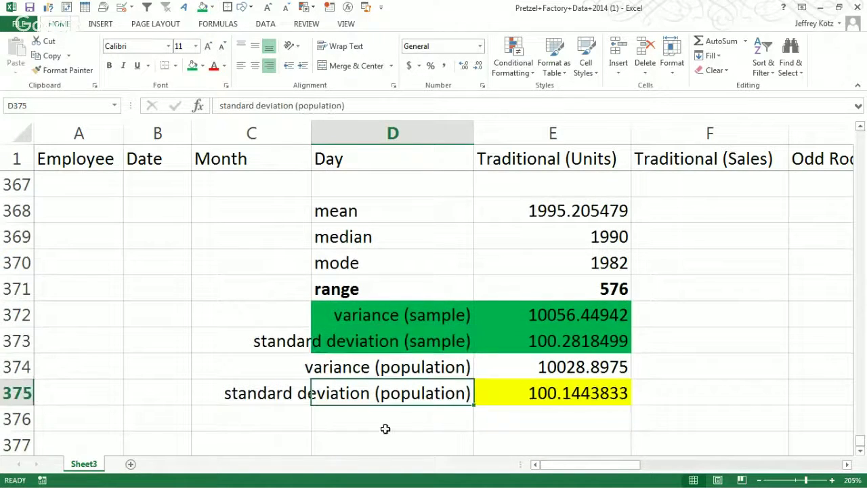
Step: Delete rows 374 and 375, which hold the population variance and population standard deviation
left_click_drag(17, 366, 18, 394)
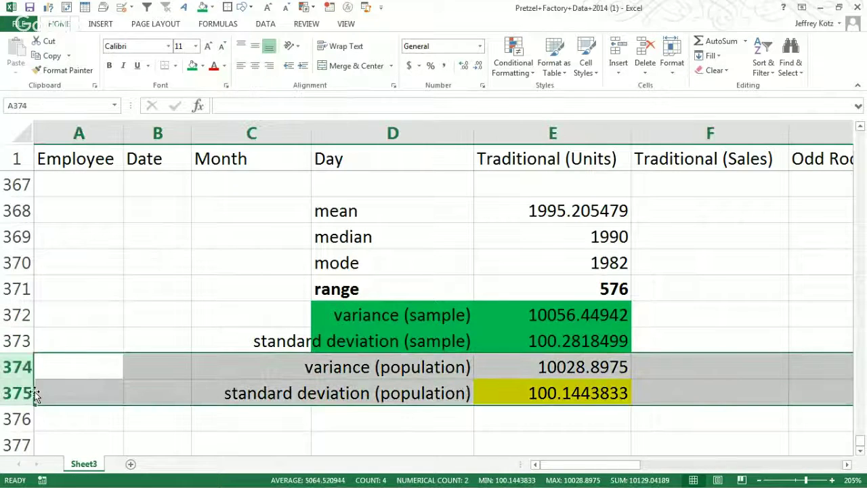
right_click(19, 397)
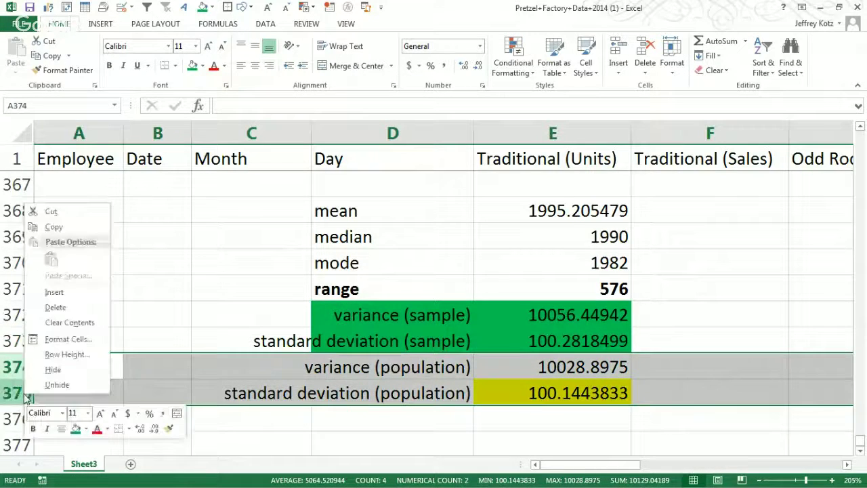
left_click(56, 308)
left_click(576, 414)
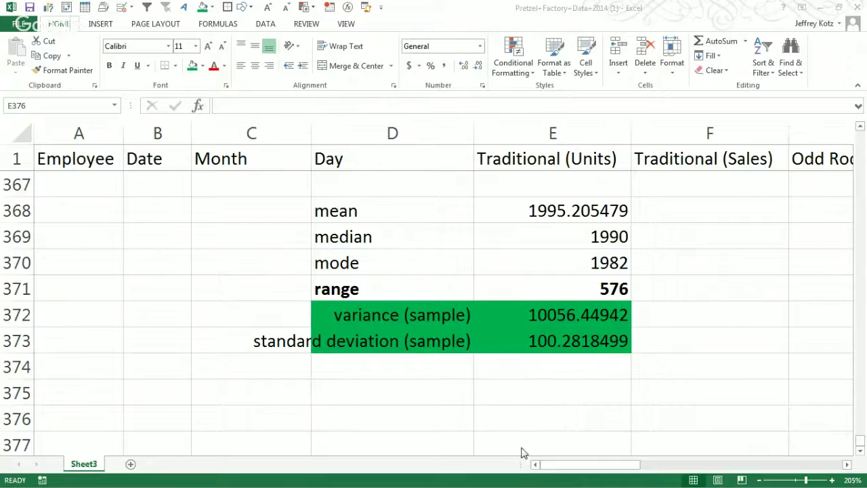
Step: Switch to the Word notes and review the dispersion section on range and sample standard deviation
key("alt+Tab")
left_click(312, 246)
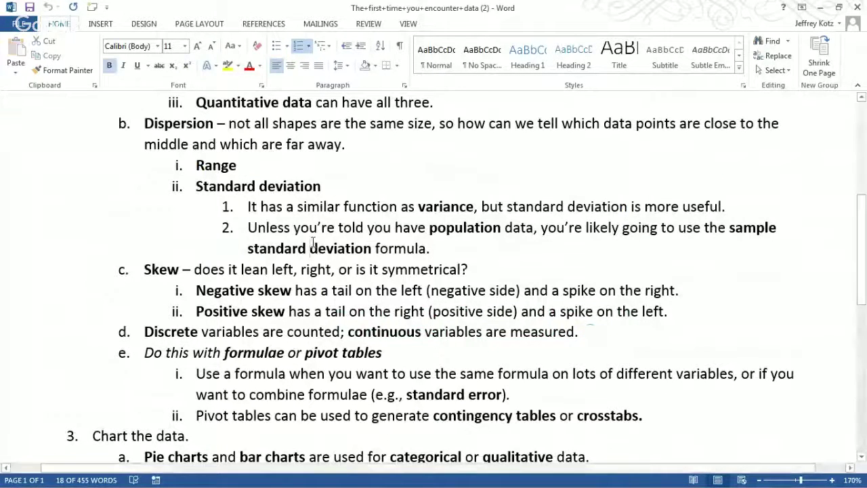
left_click(184, 125)
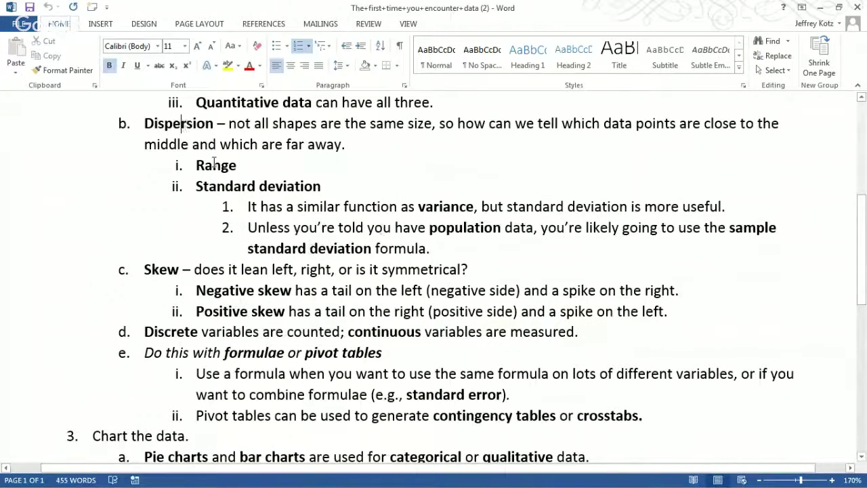
left_click(228, 185)
left_click_drag(286, 249, 372, 249)
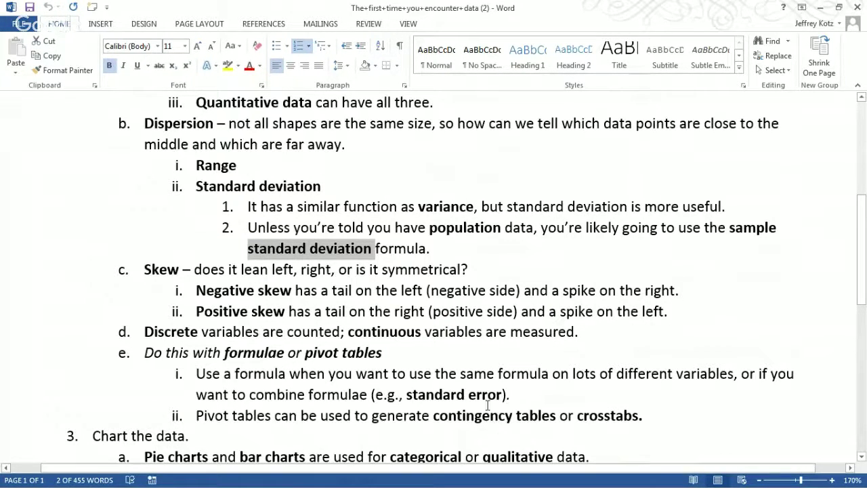
Step: Look through the descriptive statistics outline, from central tendency and dispersion to the skew entry
scroll(502, 392, "down", 3)
scroll(312, 379, "up", 3)
scroll(312, 379, "up", 5)
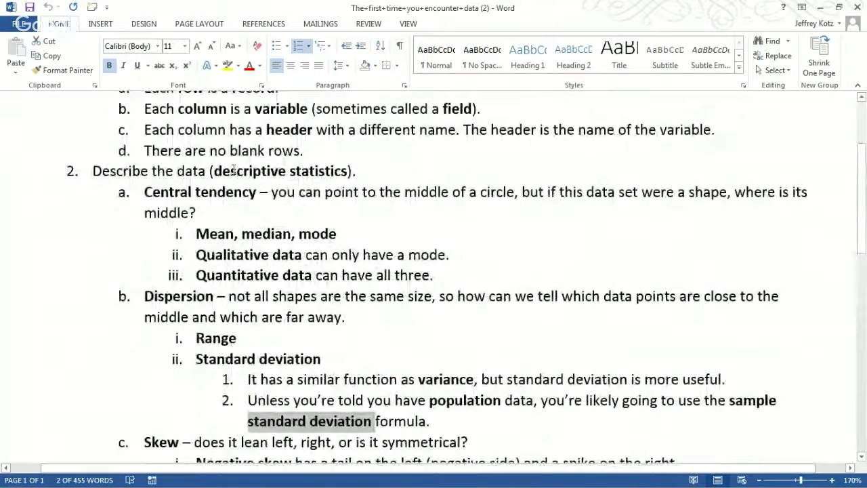
left_click_drag(166, 193, 257, 192)
left_click(164, 296)
scroll(203, 298, "down", 8)
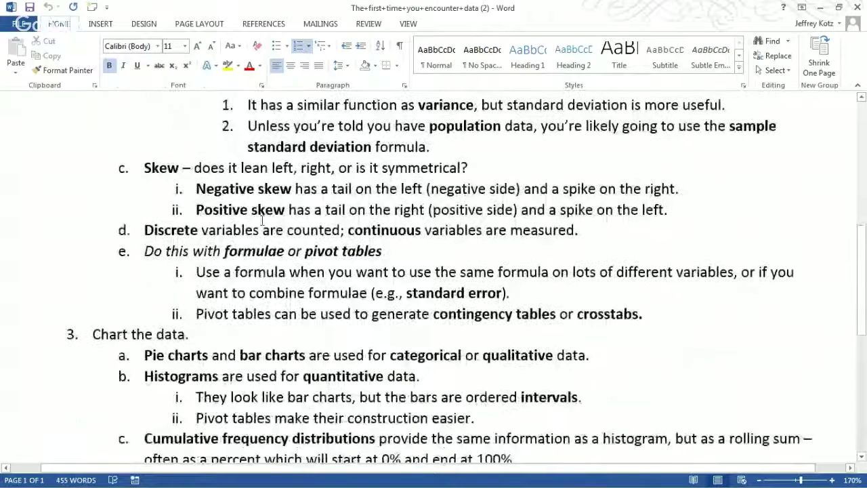
double_click(160, 168)
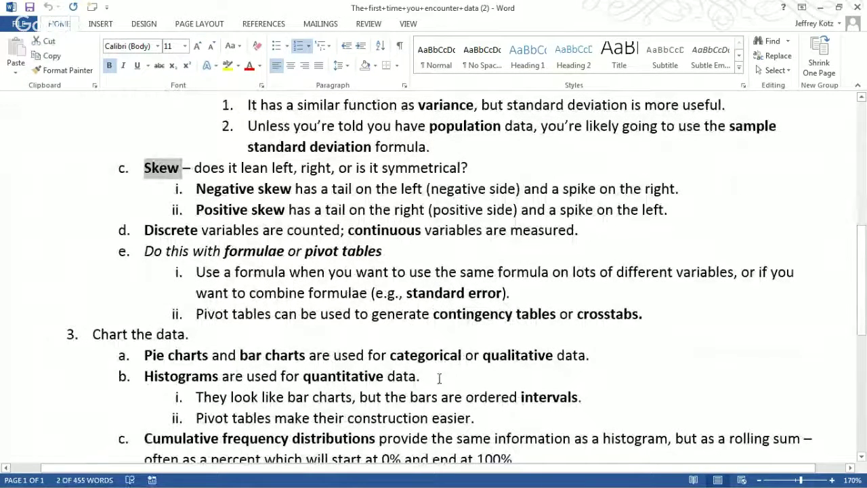
Step: Switch back to the Excel workbook and enter the label "skew" in D374
key("alt+Tab")
left_click(437, 368)
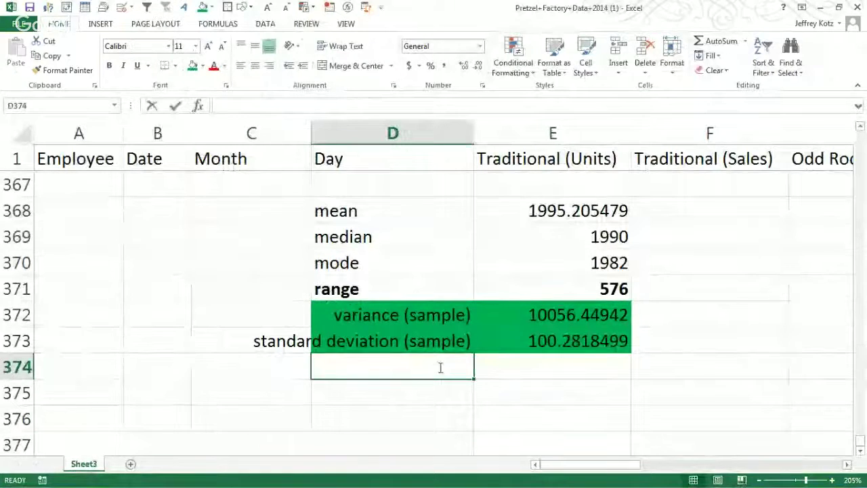
type("skew")
key("Tab")
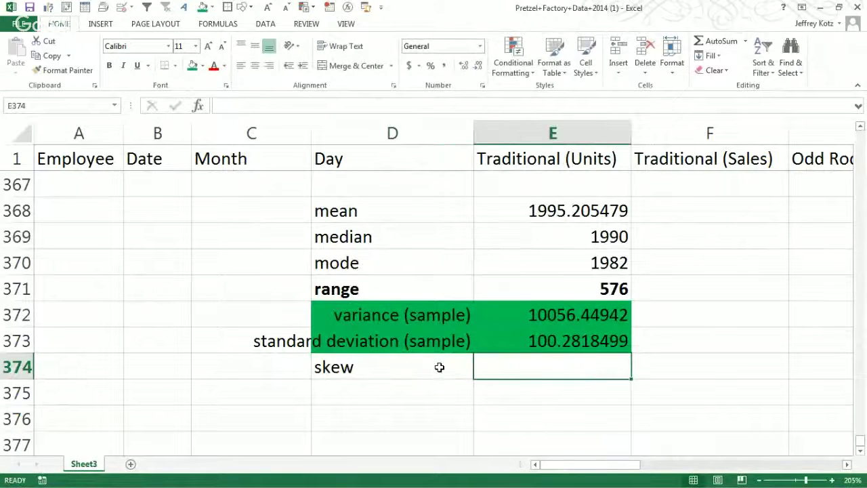
Step: Calculate the skew of Traditional (Units) in E374 with =SKEW(E2:E366)
type("=skew(")
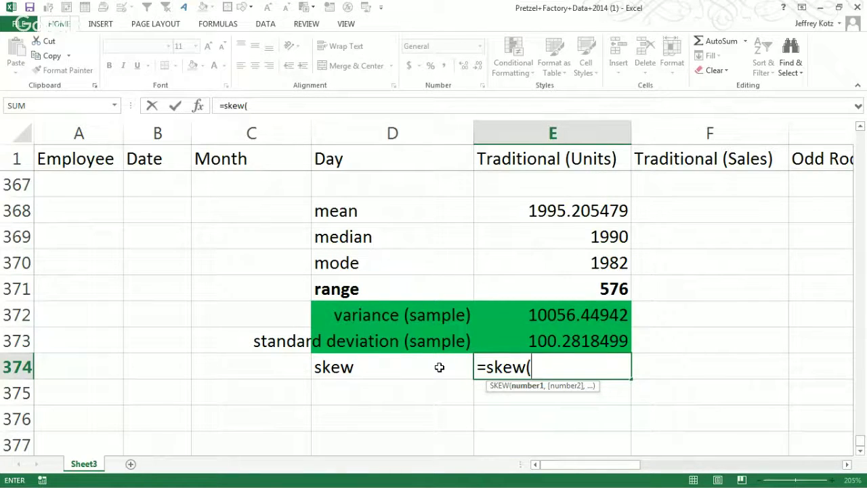
key("Up")
key("Up")
key("Up")
key("Up")
key("Up")
key("Up")
key("Up")
key("Up")
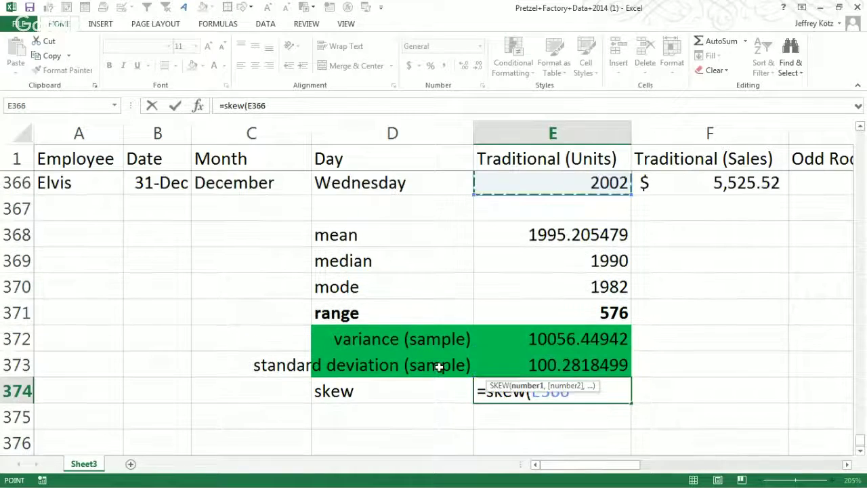
key("ctrl+shift+Up")
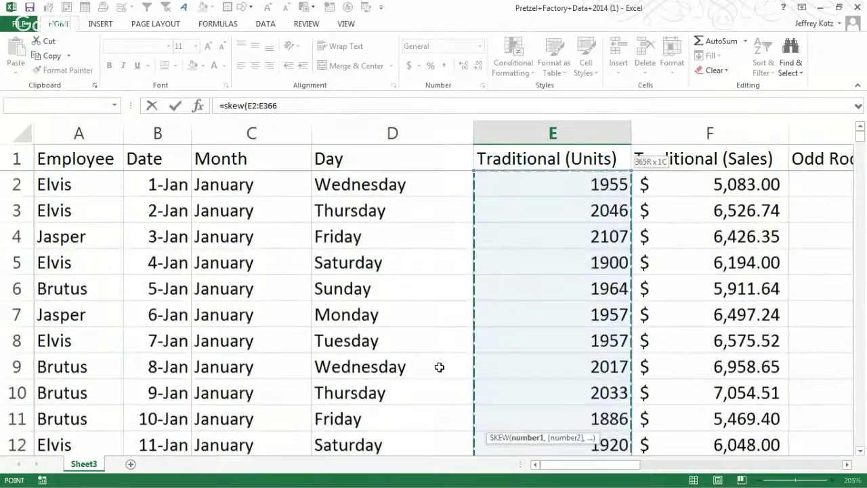
key("Return")
Step: Return to the skew result in E374 and check its formula against the Traditional (Units) range
key("Up")
key("Right")
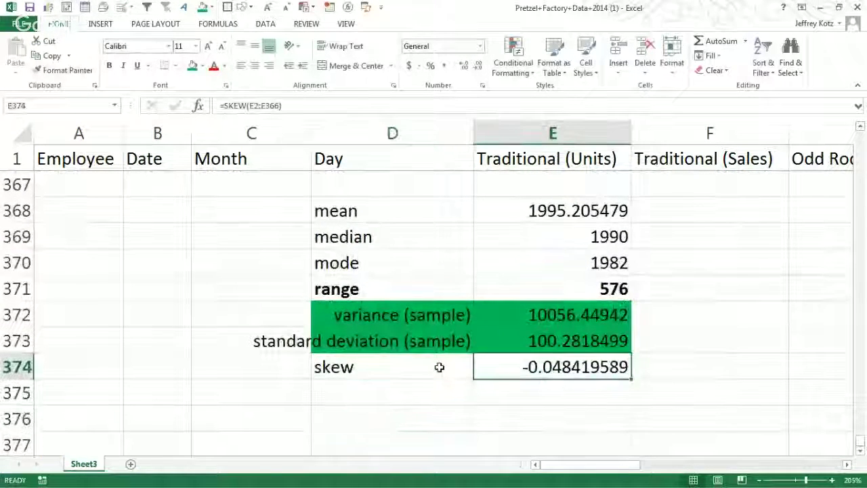
double_click(575, 365)
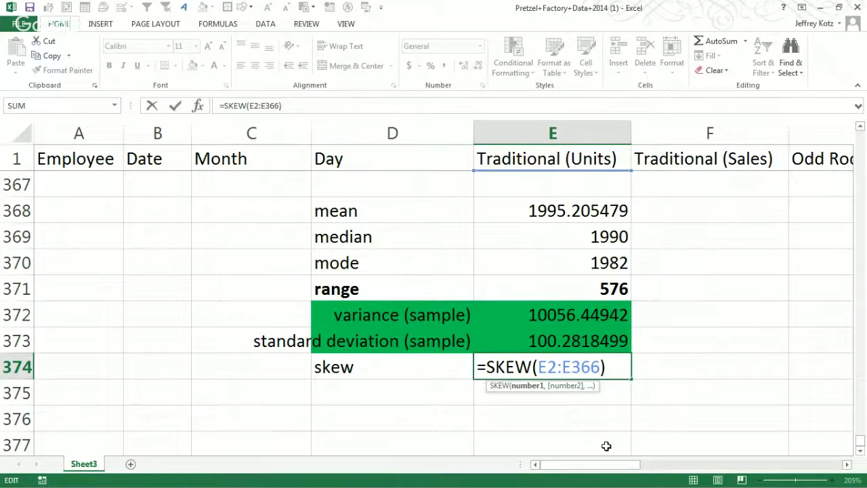
key("ctrl+Return")
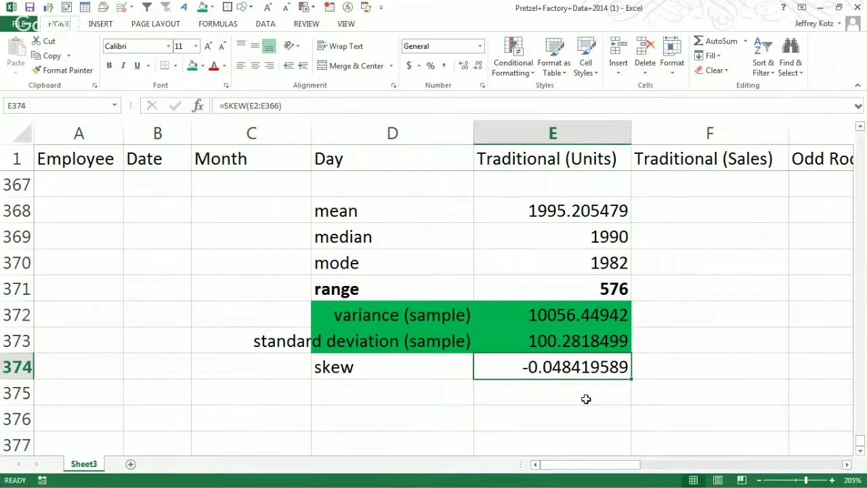
Step: Format the skew value in E374 to show two decimal places
left_click(478, 68)
left_click(478, 68)
left_click(477, 68)
left_click(477, 67)
left_click(477, 68)
left_click(477, 67)
left_click(477, 67)
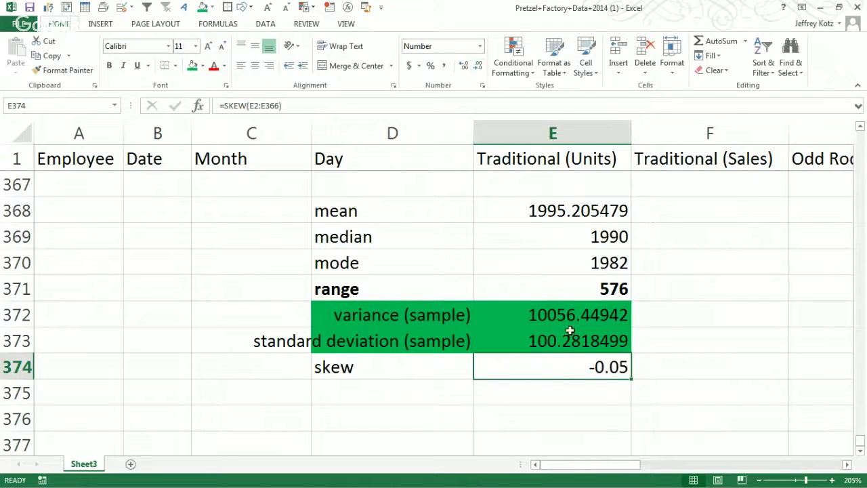
left_click(600, 400)
left_click(600, 367)
Step: Switch to the Word notes and review the items on discrete and continuous variables and on formulae or pivot tables
key("alt+Tab")
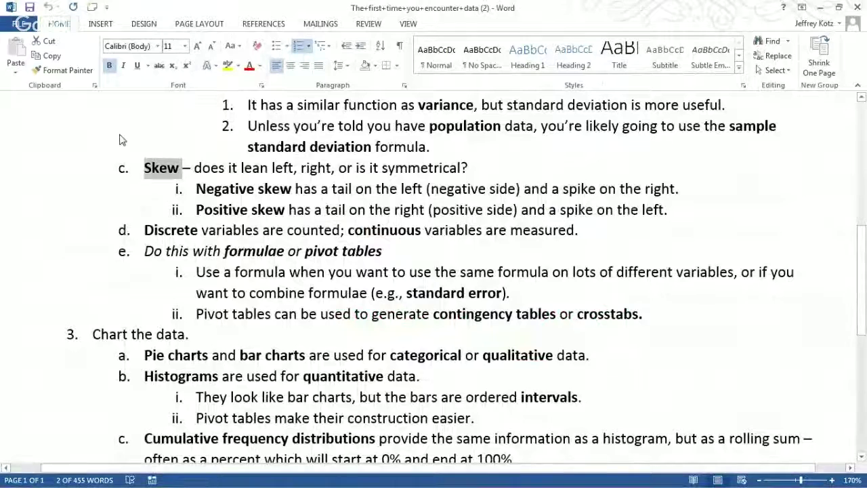
left_click(304, 236)
double_click(165, 232)
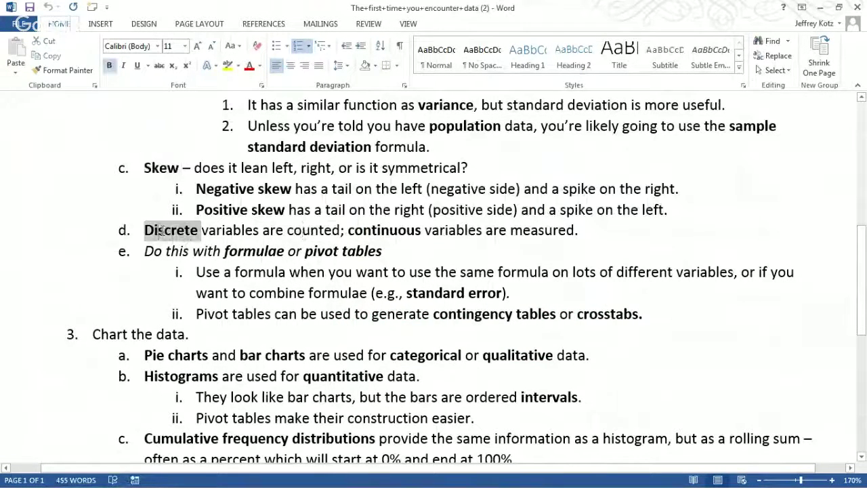
left_click_drag(657, 310, 145, 228)
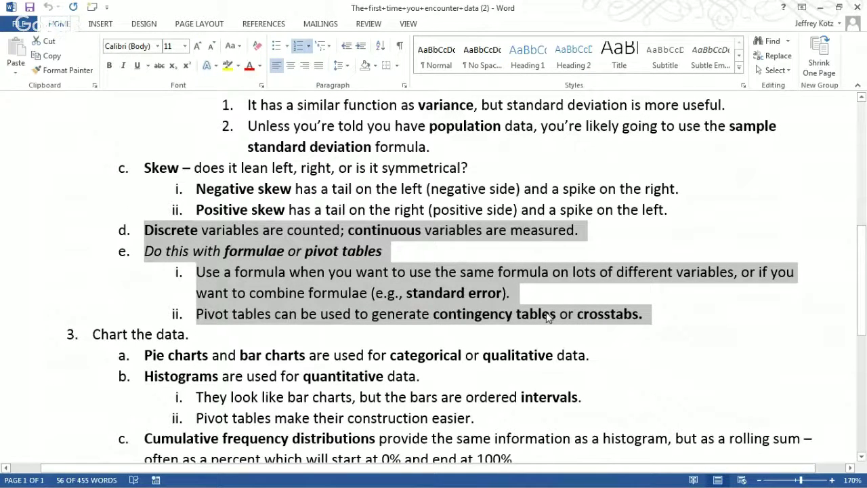
Step: Switch back to the Excel workbook and examine the December values of Traditional (Units) and Traditional (Sales), down to row 366
key("alt+Tab")
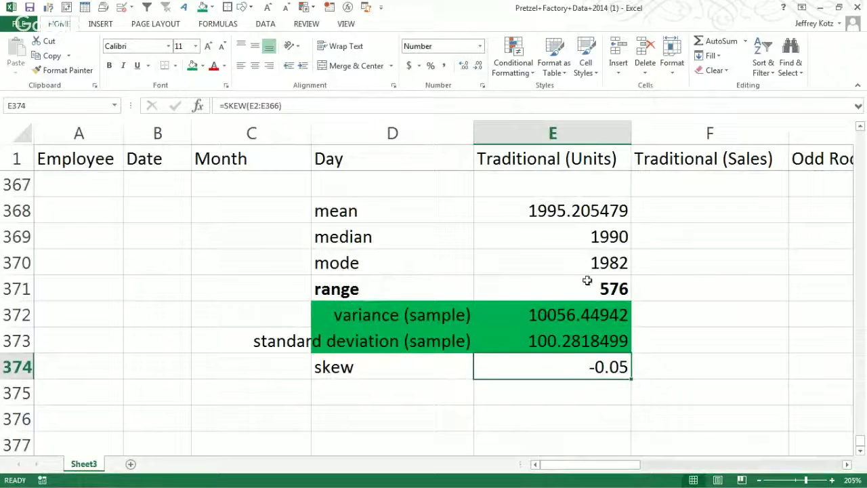
scroll(611, 319, "up", 5)
left_click(582, 237)
scroll(538, 357, "up", 2)
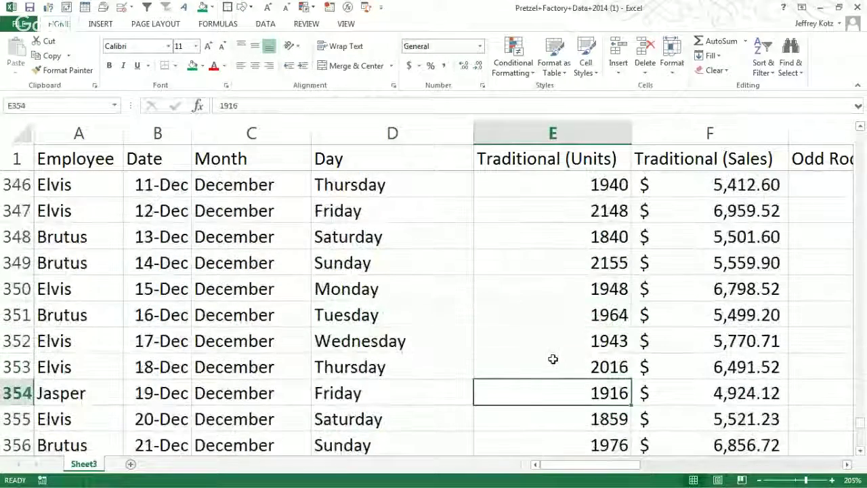
scroll(553, 363, "down", 1)
scroll(553, 362, "down", 2)
scroll(555, 362, "down", 2)
left_click(550, 312)
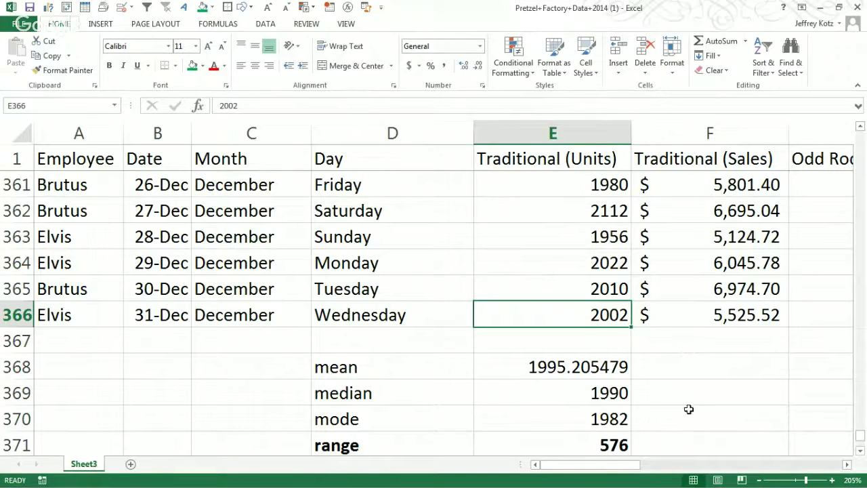
left_click(724, 317)
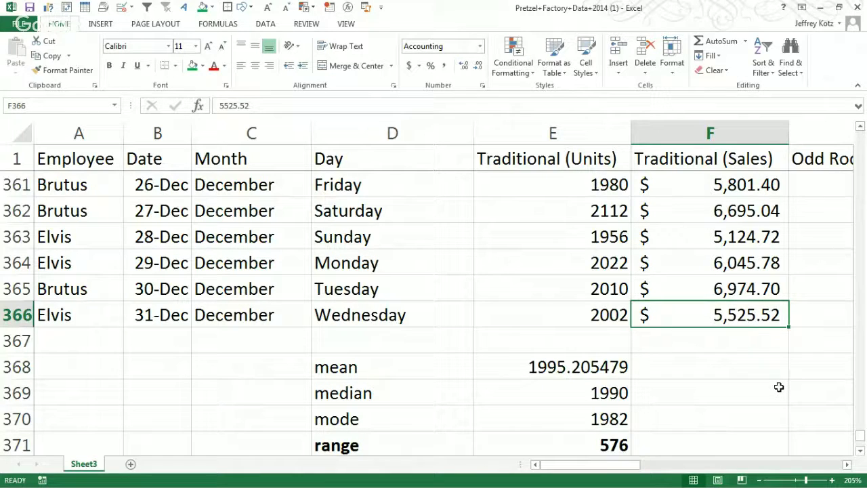
Step: Switch to the Word notes and review the definitions of discrete and continuous variables
key("alt+Tab")
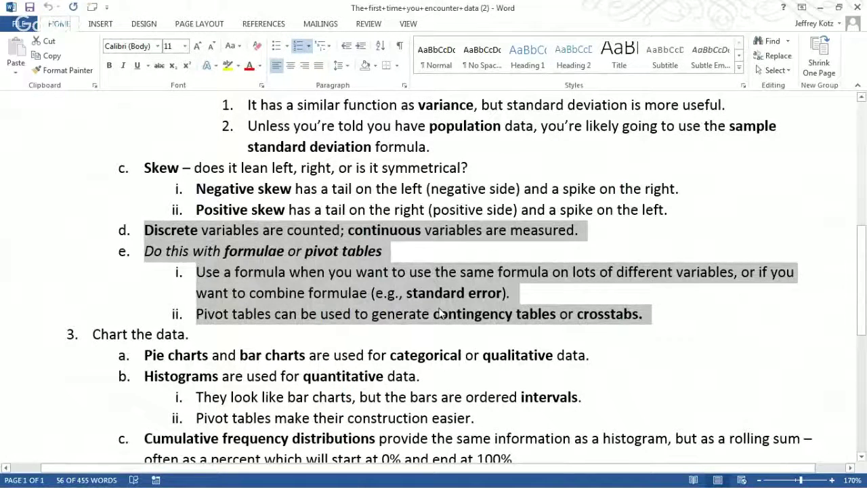
left_click(372, 293)
left_click(157, 230)
left_click(400, 230)
left_click(178, 231)
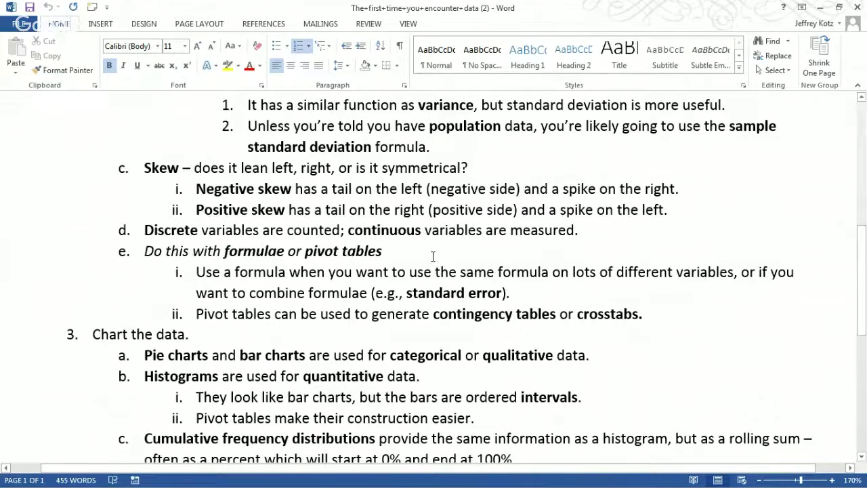
double_click(390, 230)
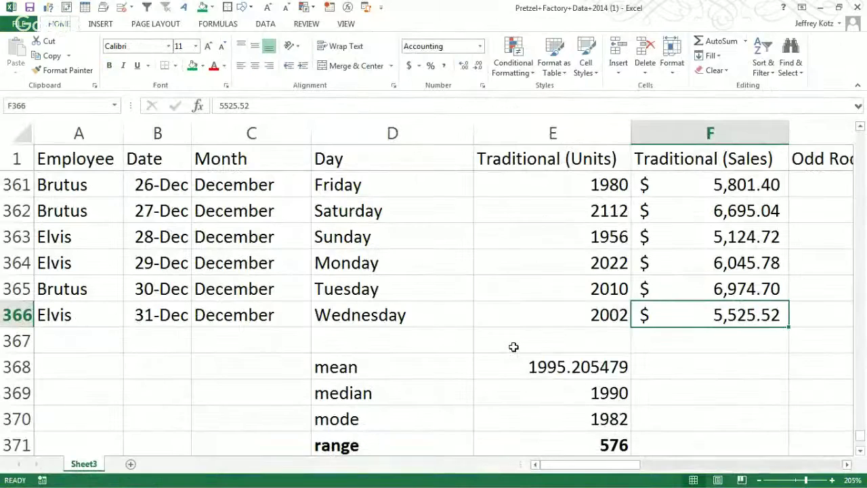
Step: In the Excel workbook, compare the discrete units value in E366 with the continuous sales value in F366
key("Left")
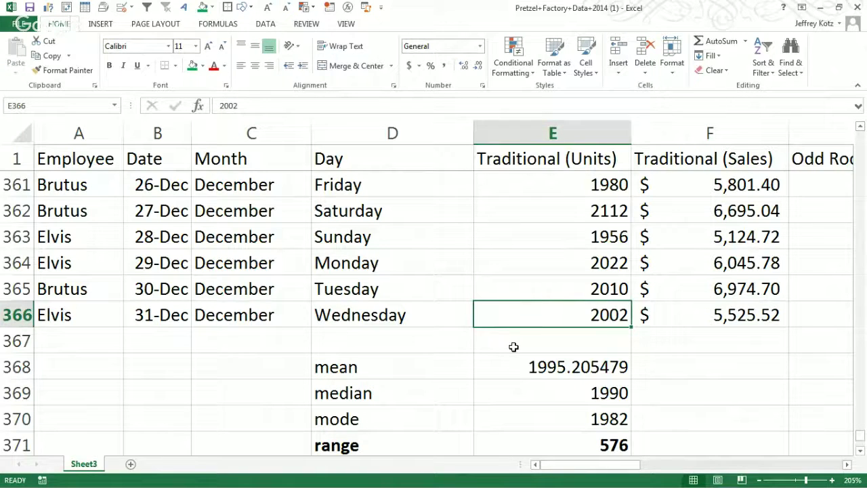
key("Right")
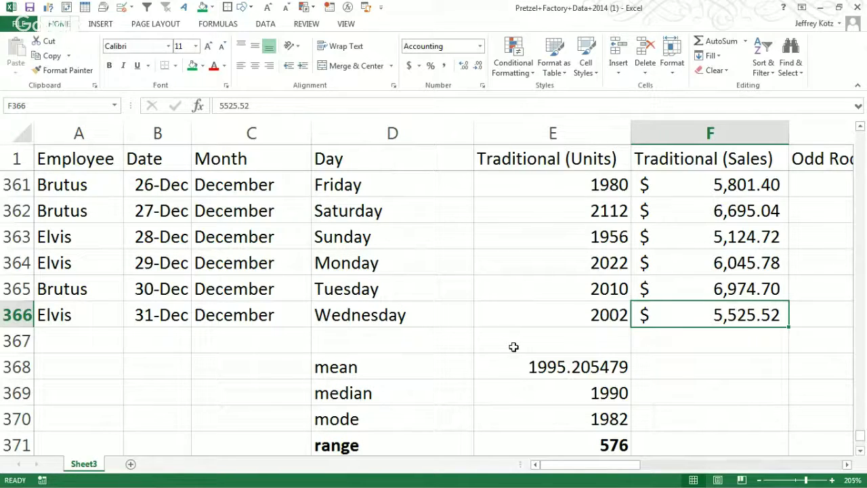
key("Left")
key("Right")
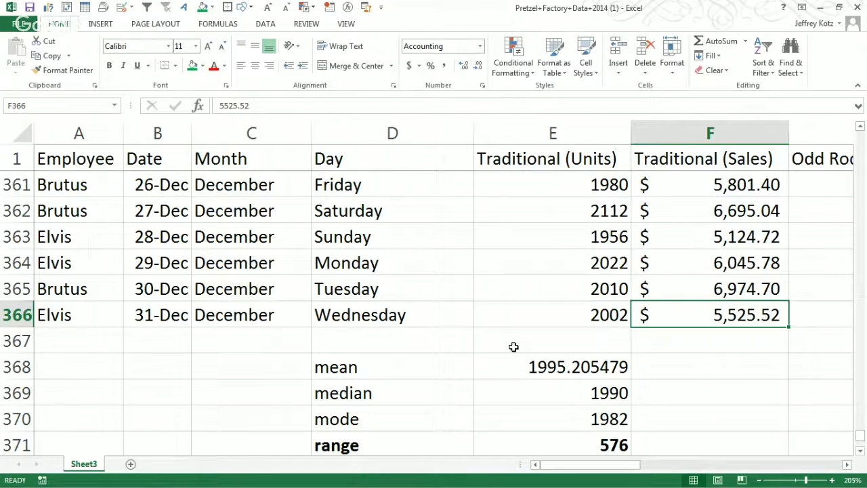
key("Left")
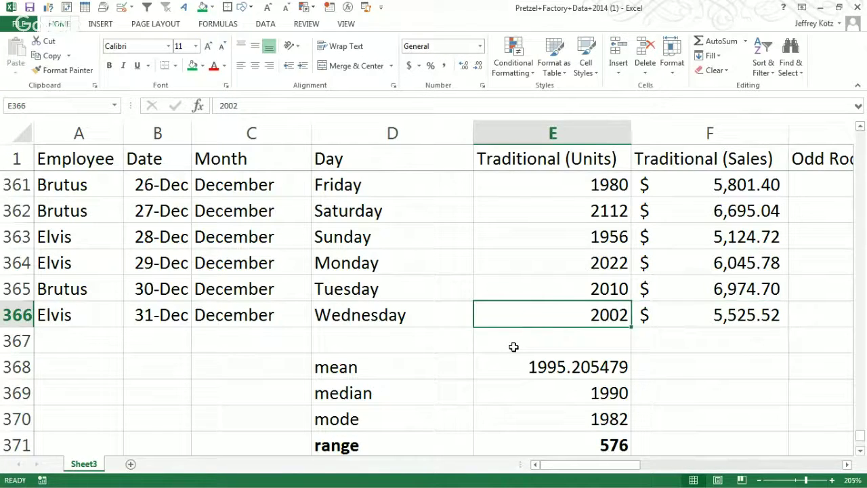
key("Right")
Step: Switch to the Word notes and review the item on doing the statistics with formulae or pivot tables
key("alt+Tab")
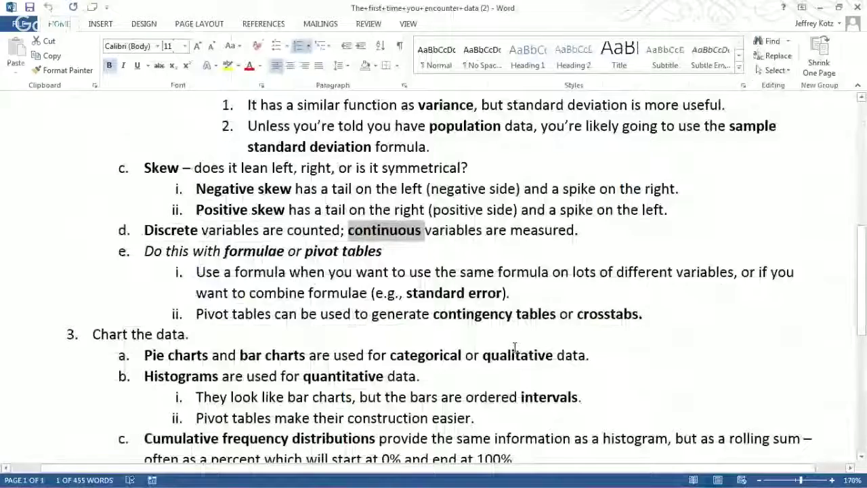
key("Down")
key("Down")
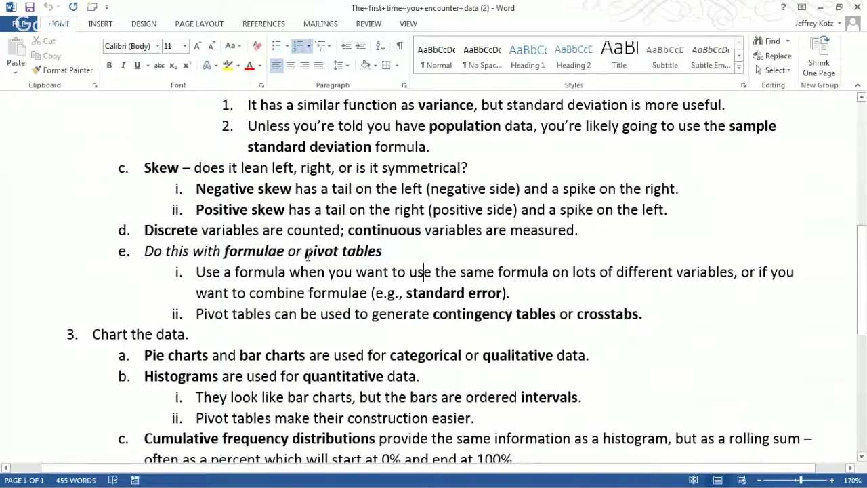
double_click(264, 251)
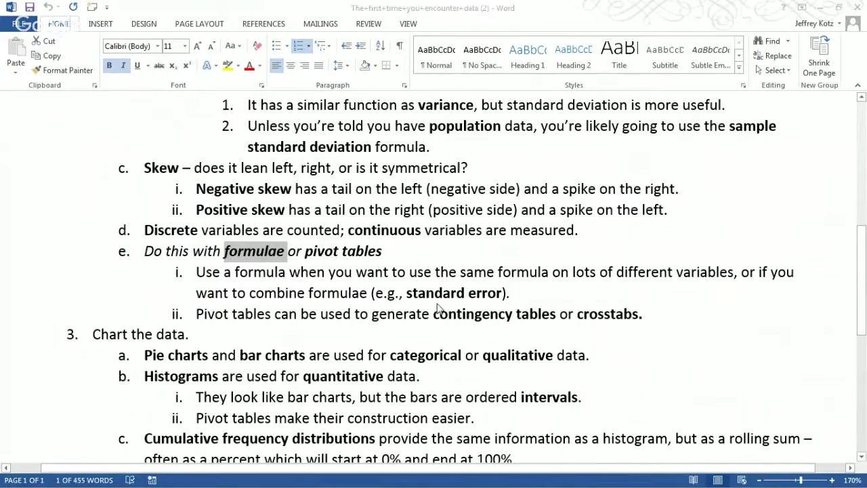
Step: Switch back to the Excel workbook and copy the statistics formulas in E368:E374 across through column L, Buns and Noses (Sales)
key("alt+Tab")
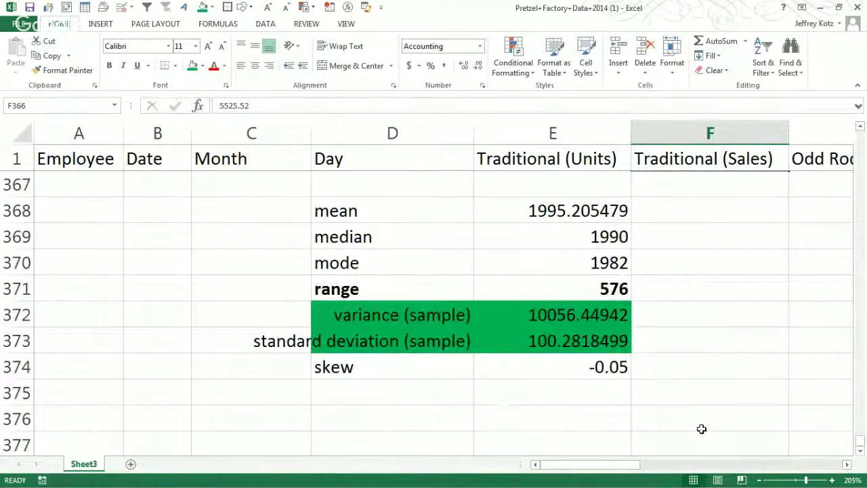
left_click(582, 214)
left_click_drag(581, 214, 579, 367)
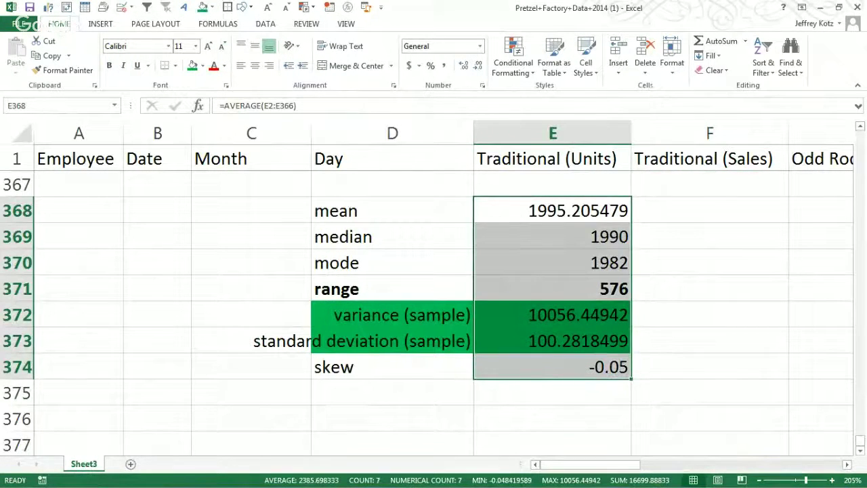
key("ctrl+c")
key("shift+Right")
key("shift+Right")
key("shift+Right")
key("shift+Right")
key("shift+Right")
key("shift+Right")
key("shift+Right")
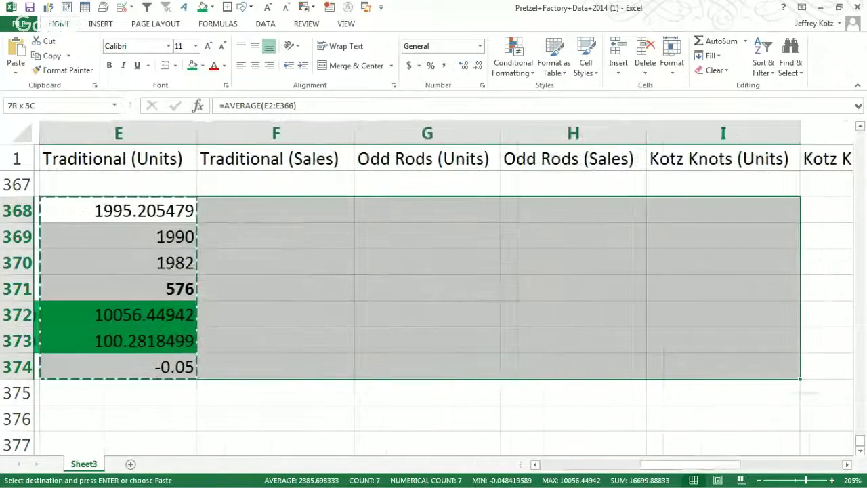
key("Return")
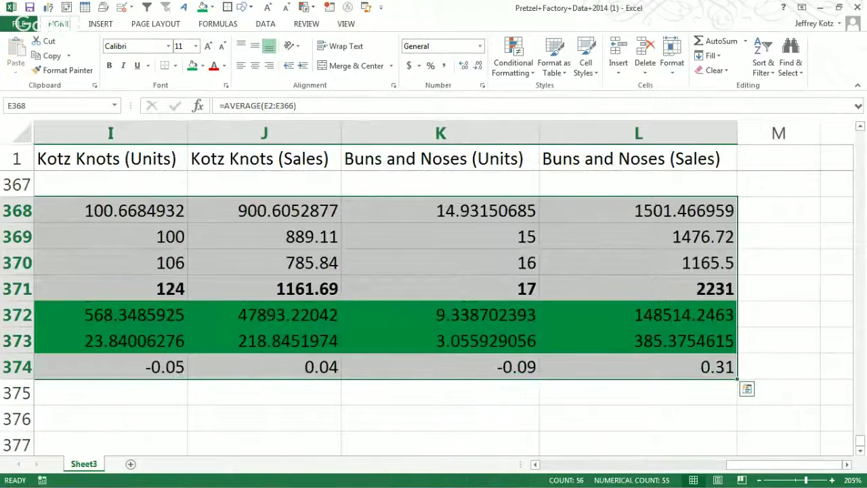
Step: Examine the copied mean, median and mode cells for Traditional (Sales) and Odd Rods (Units), ending at F368
key("Home")
key("Right")
key("Right")
key("Right")
key("Right")
key("Right")
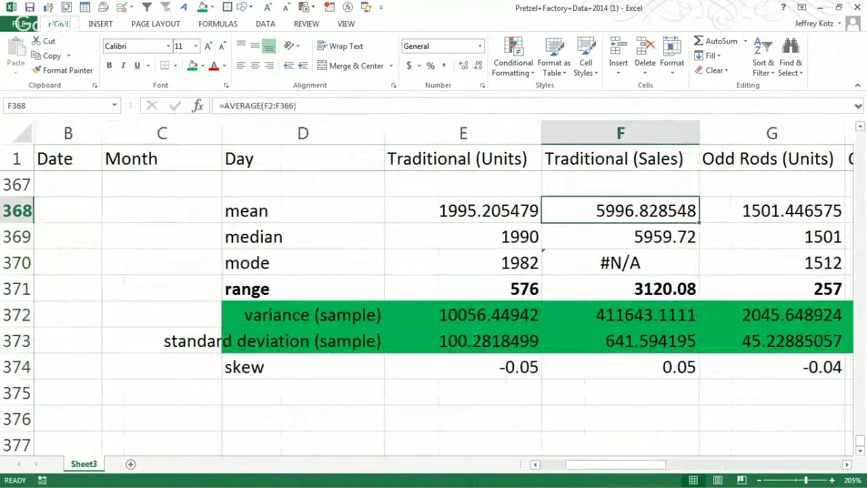
key("Down")
key("Down")
key("Left")
key("Right")
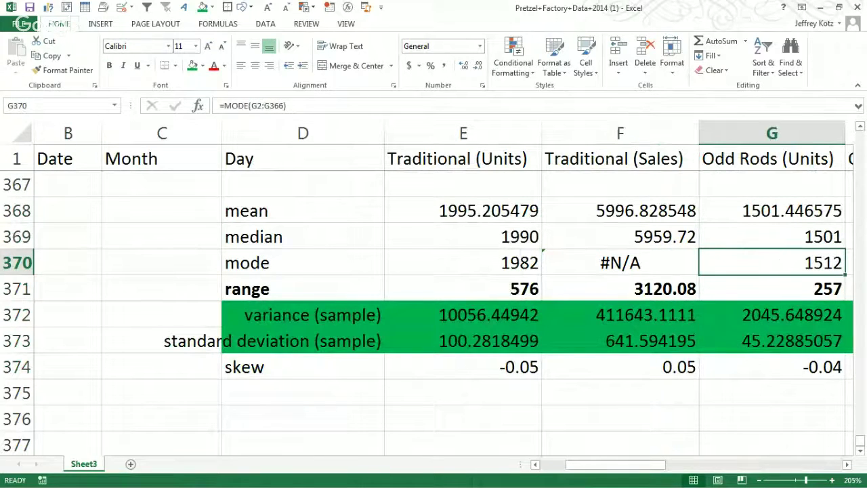
key("Up")
key("Up")
key("Left")
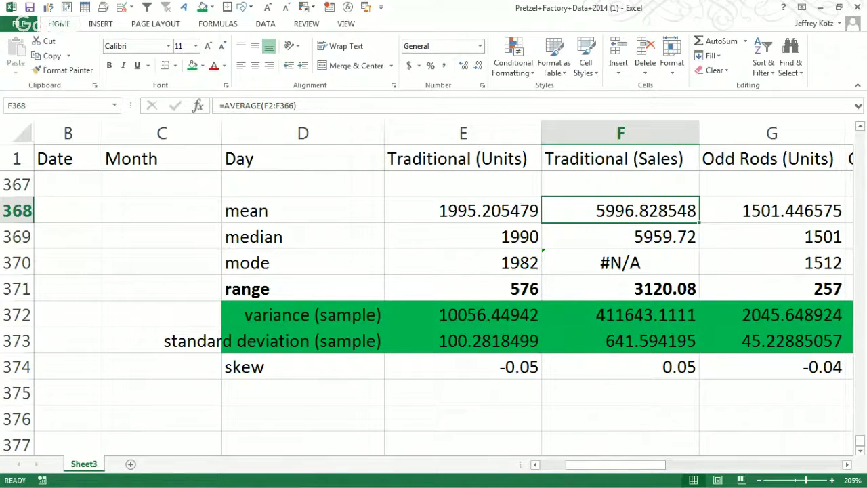
Step: Check the copied Traditional (Sales) formulas in column F, from the median down to the skew in F374
key("Down")
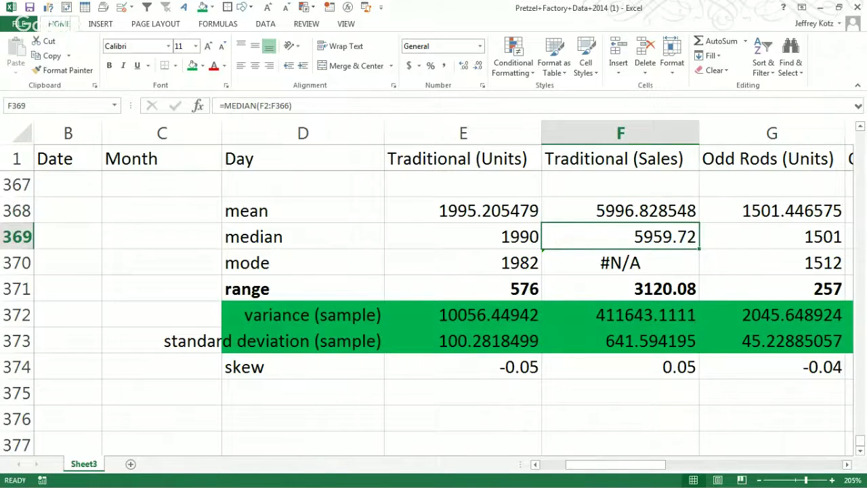
key("Down")
key("Down")
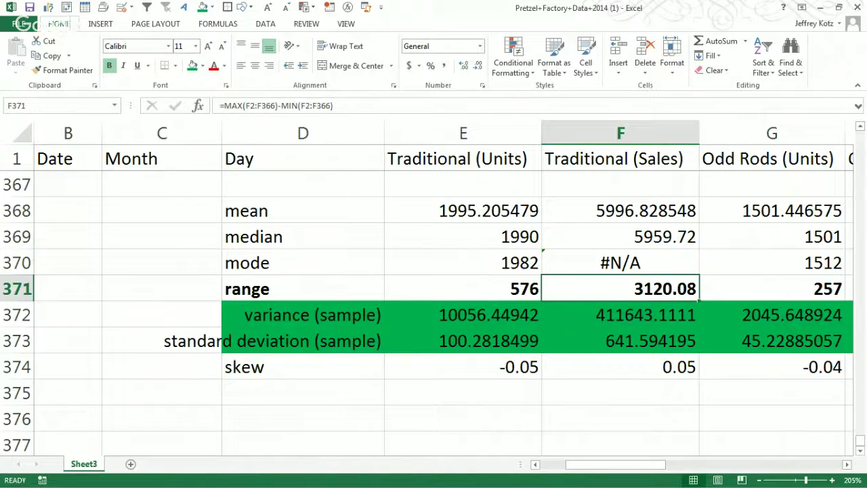
key("Down")
key("Down")
key("Up")
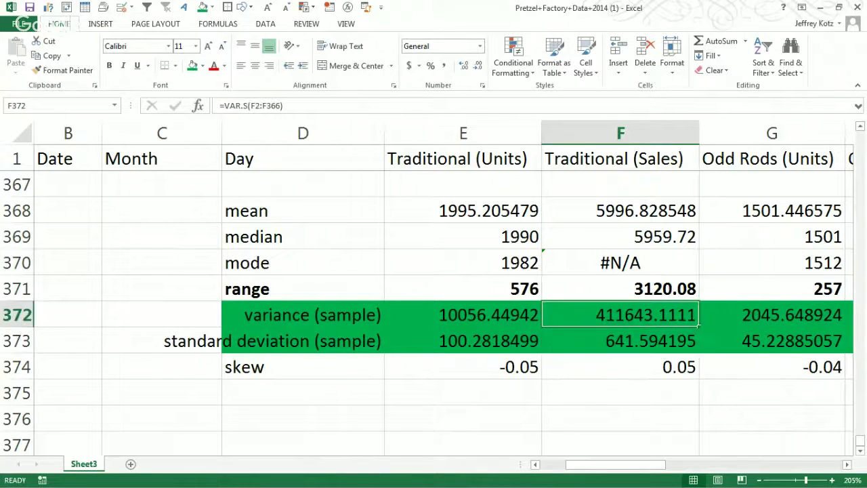
key("Down")
key("Down")
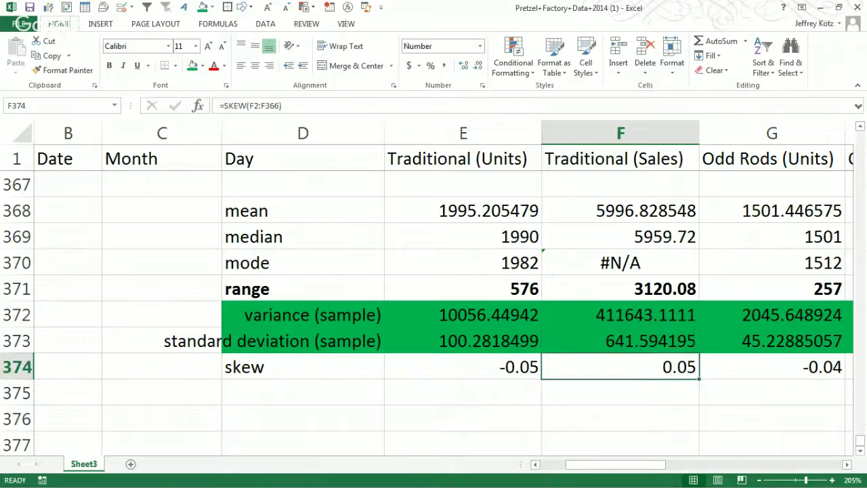
Step: Look across the skew row 374 for the remaining products, through Buns and Noses (Sales) and back
key("Right")
key("Right")
key("Right")
key("Right")
key("Right")
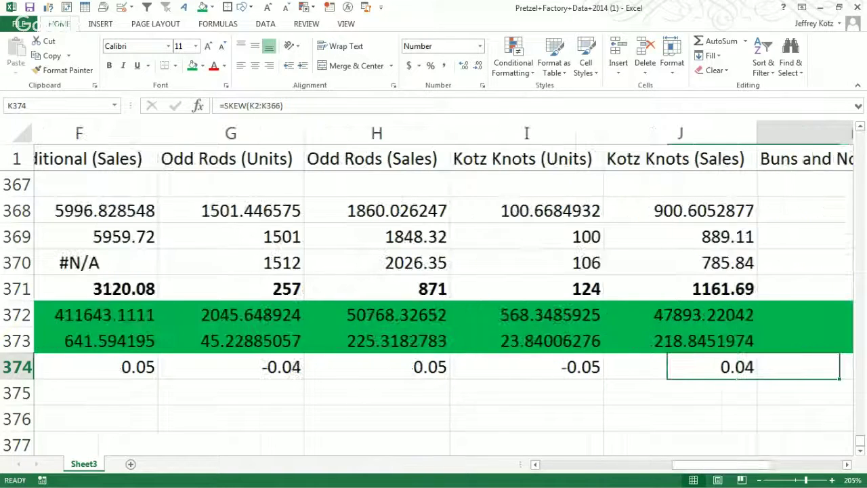
key("Right")
key("Left")
key("Left")
key("Left")
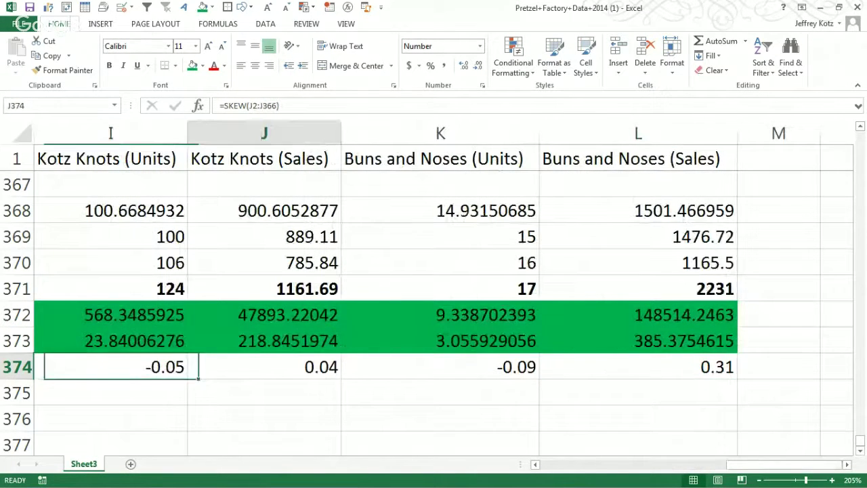
key("Right")
key("Right")
key("Right")
key("Left")
key("Left")
key("Left")
key("Left")
key("Left")
key("Left")
key("Left")
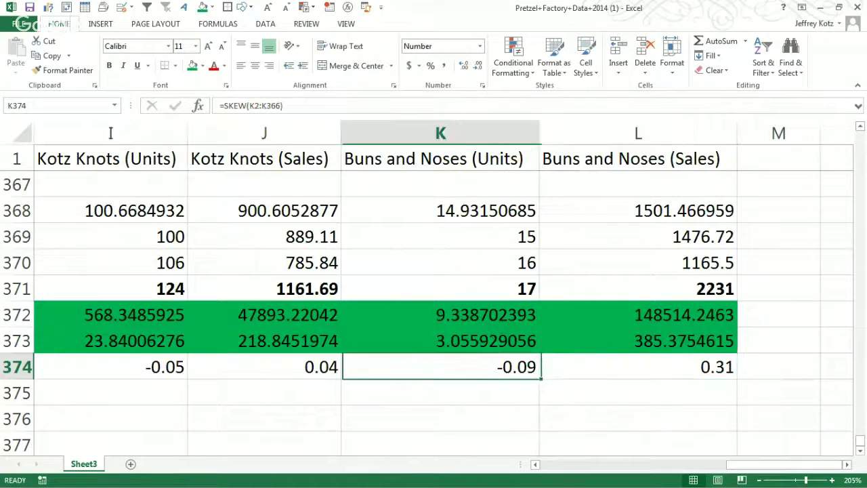
Step: Return to the Traditional (Units) column and select its statistics from the skew up to the mean, E368:E374
key("Left")
key("Left")
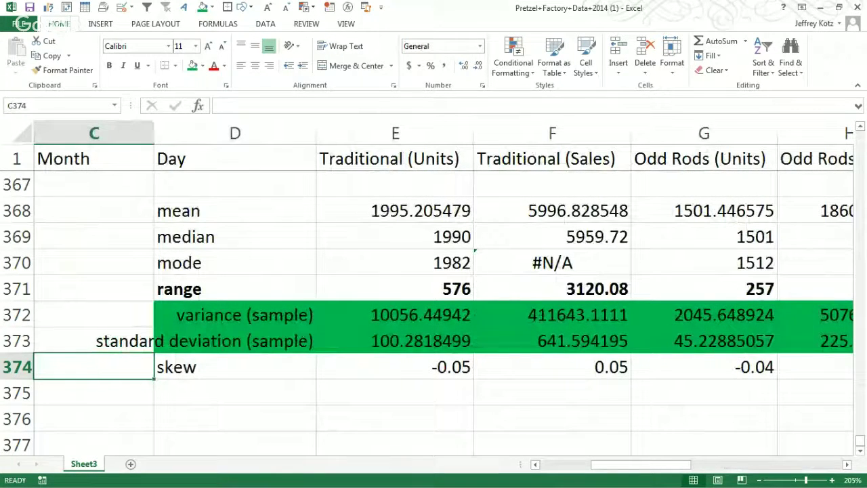
key("Right")
key("Right")
key("Right")
key("shift+Up")
key("Left")
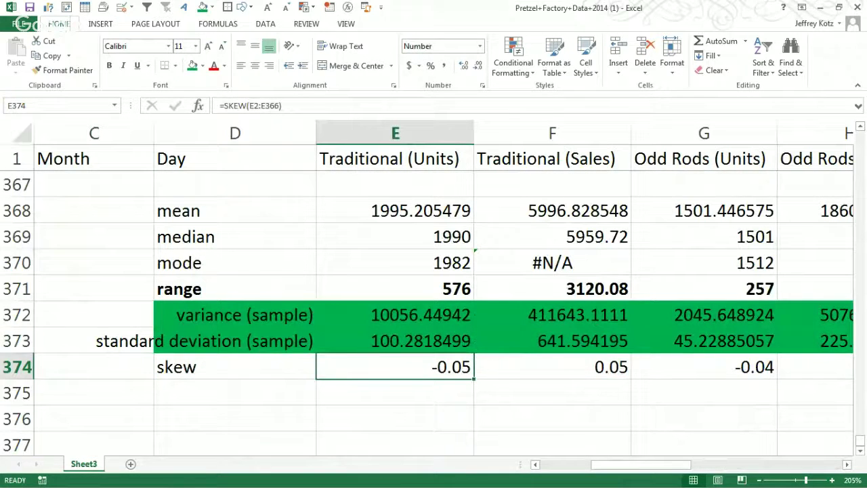
key("shift+Up")
key("shift+Up")
key("shift+Up")
key("shift+Up")
key("shift+Up")
key("shift+Up")
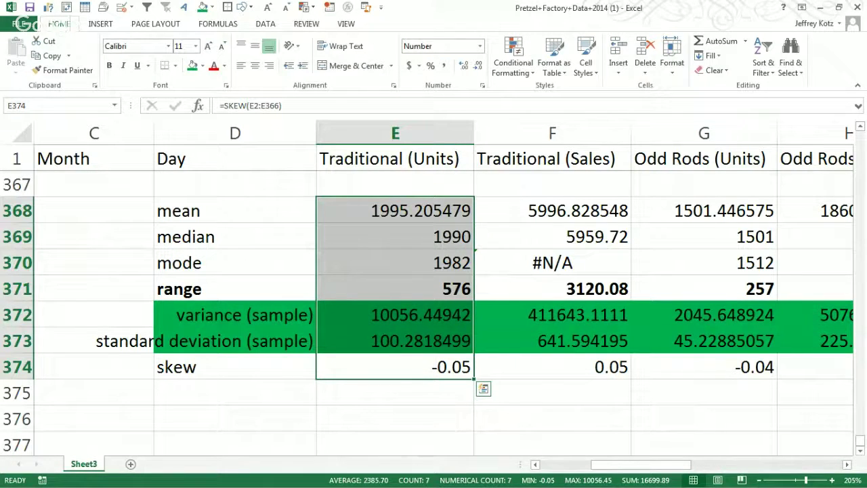
Step: Switch to the Word notes and highlight "pivot tables" and the note on using formulas for many variables or combining them for standard error
key("alt+Tab")
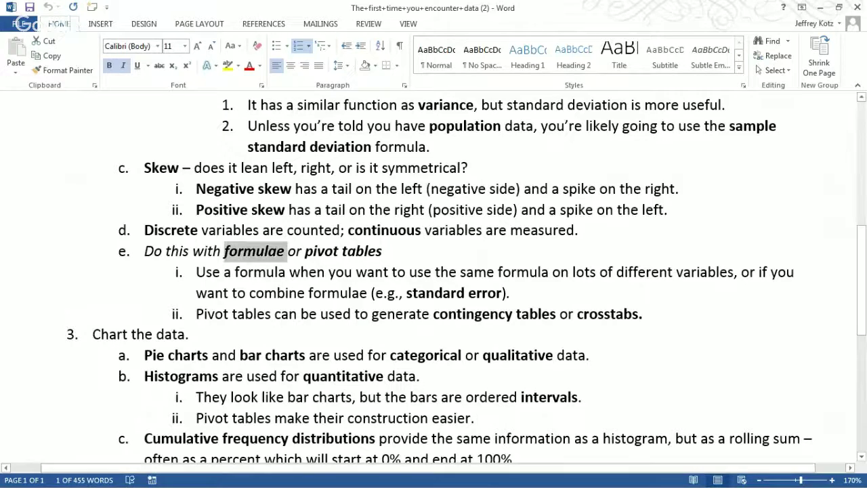
left_click(286, 250)
left_click_drag(305, 251, 382, 252)
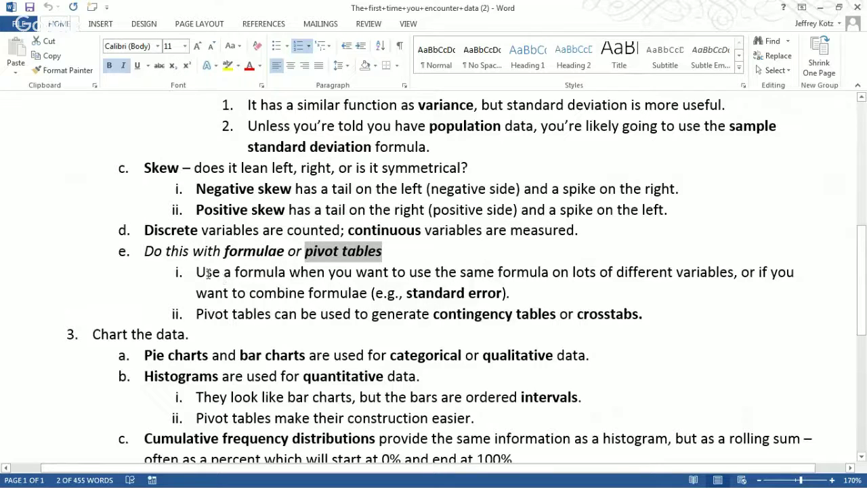
left_click_drag(197, 272, 502, 294)
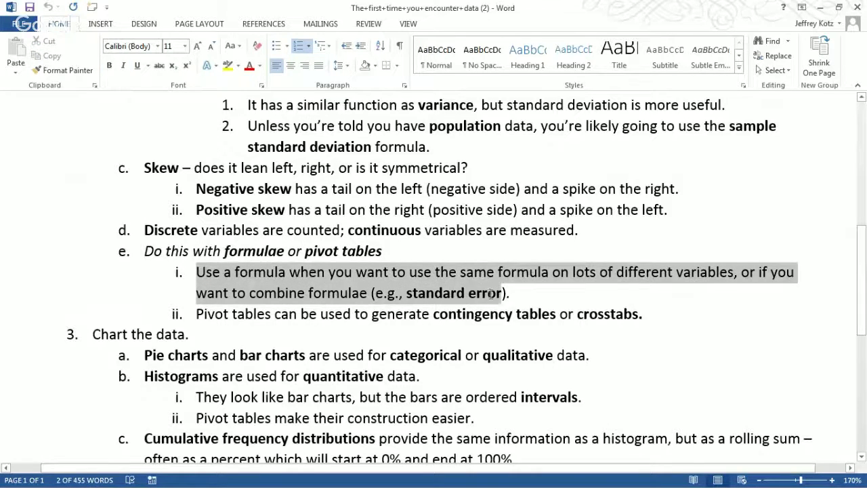
left_click(426, 293)
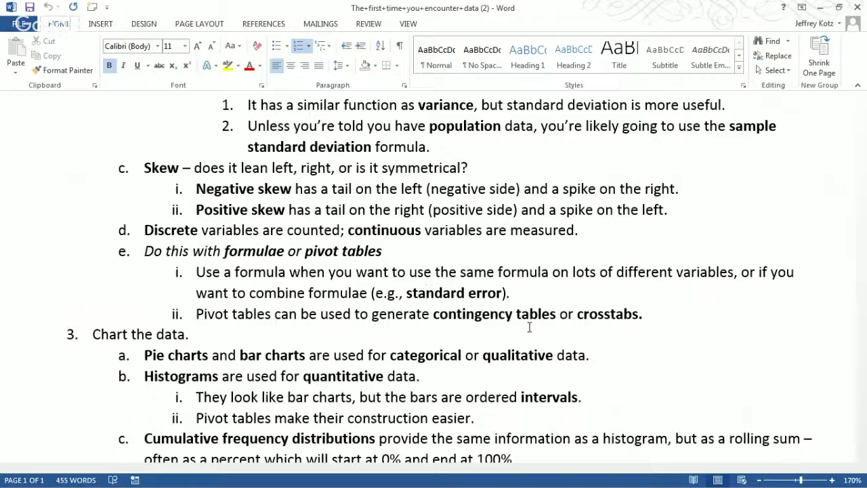
Step: Switch back to the Excel workbook and label D375, below skew, as "sample size (count)"
key("alt+Tab")
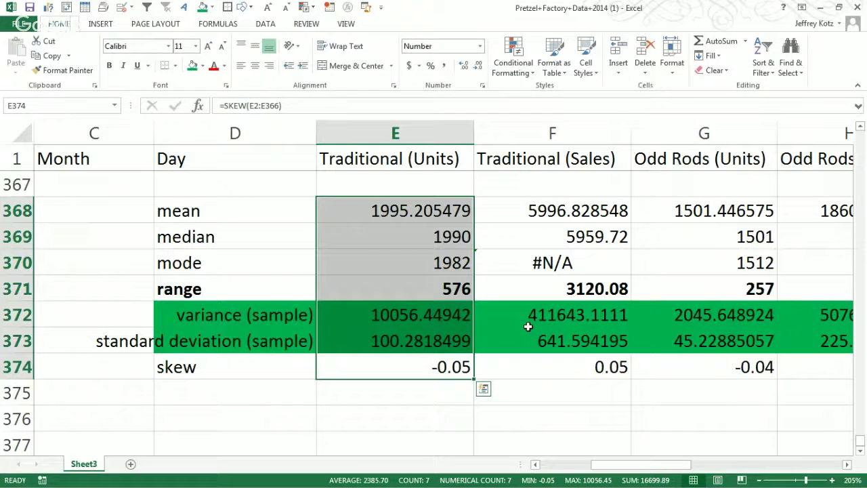
left_click(190, 409)
left_click(263, 401)
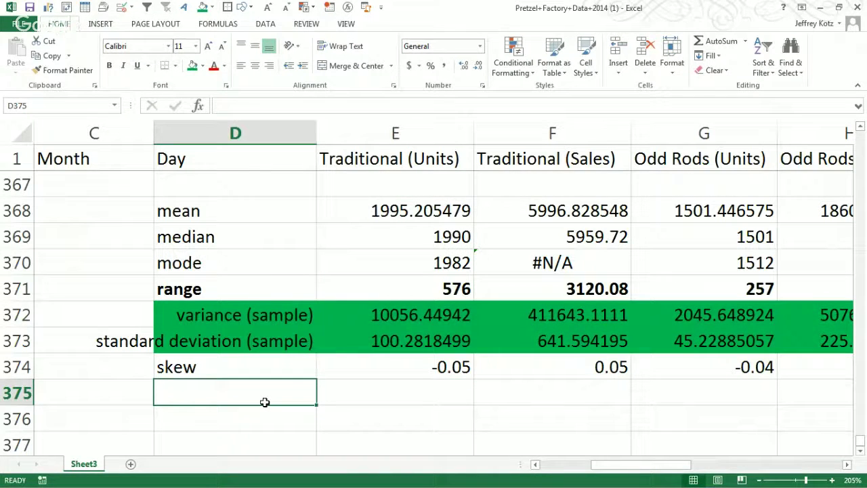
type("sample size (")
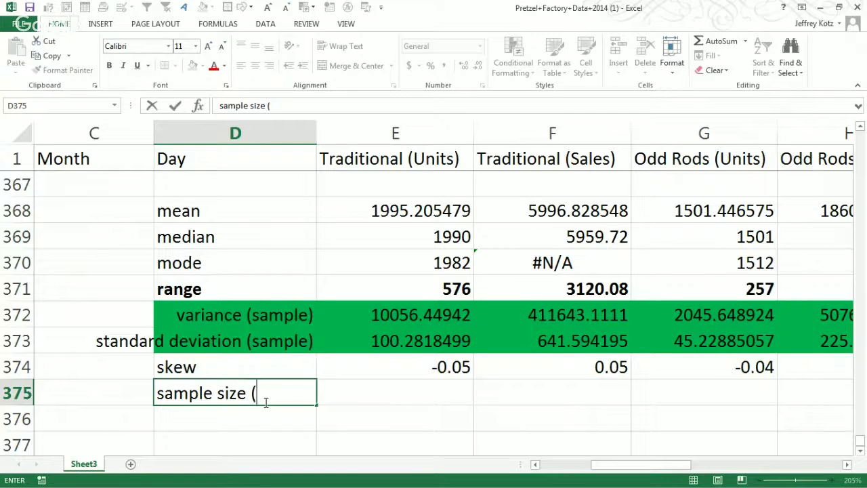
type("count)")
key("Tab")
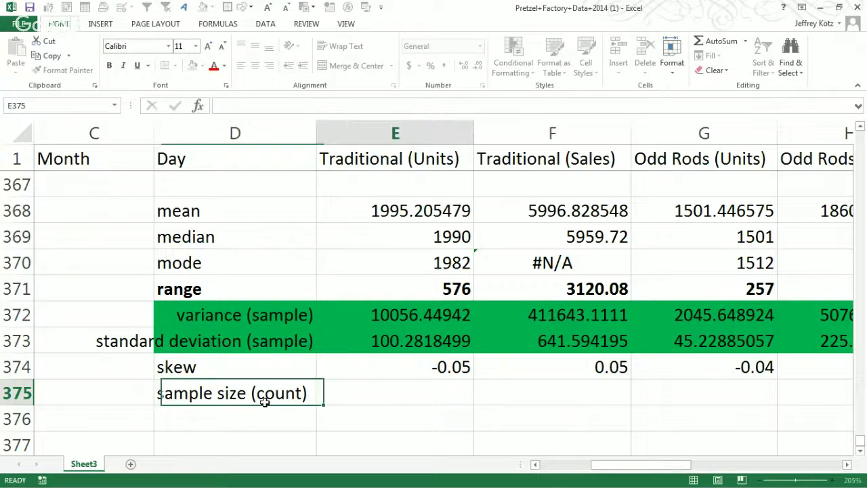
Step: Calculate the sample size for Traditional (Units) in E375 with =COUNT(E2:E366)
type("=count(")
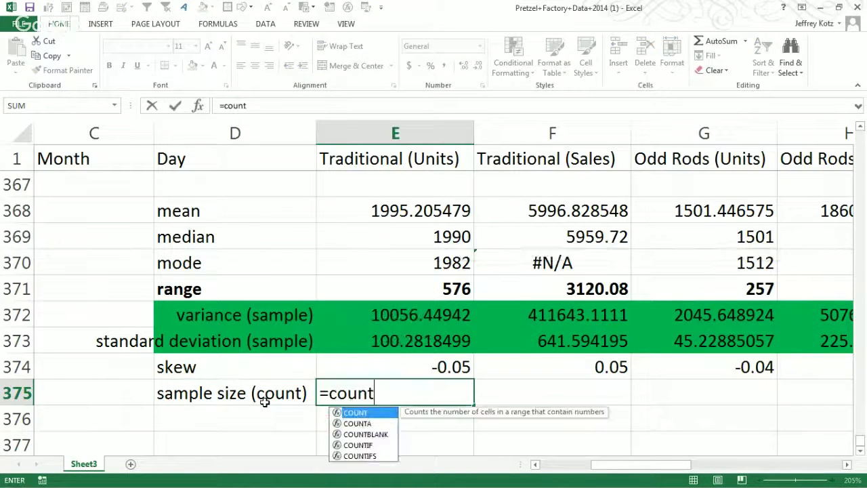
key("Up")
key("Up")
key("Up")
key("Up")
key("Up")
key("Up")
key("Up")
key("Up")
key("Up")
key("Up")
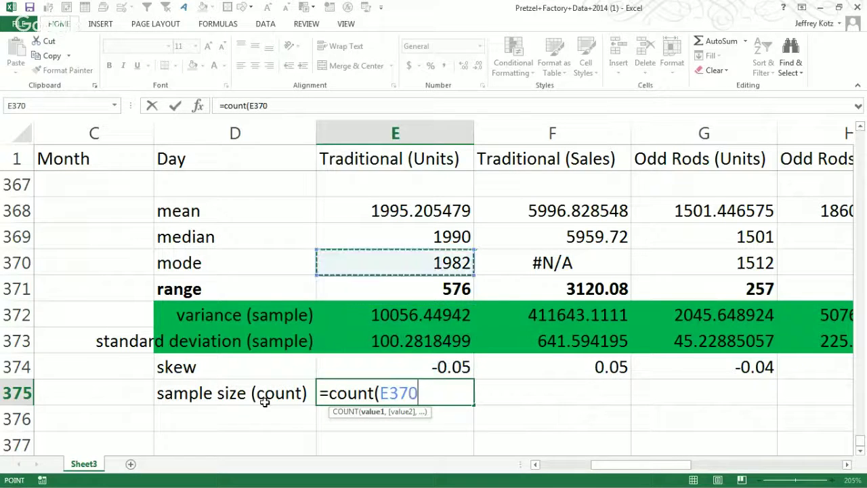
key("Down")
key("ctrl+shift+Up")
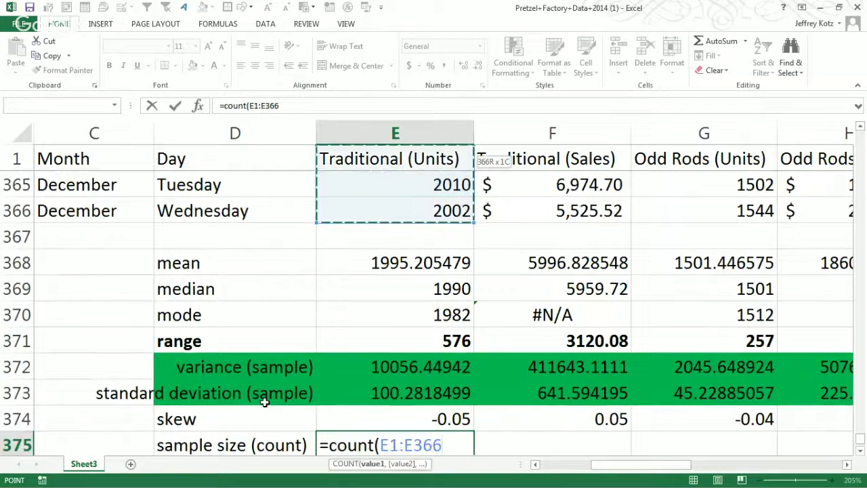
key("Return")
key("Return")
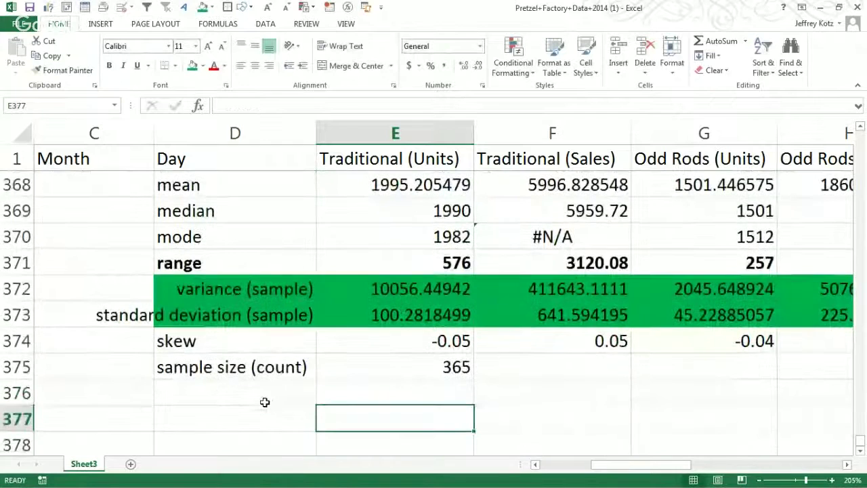
key("Up")
key("Up")
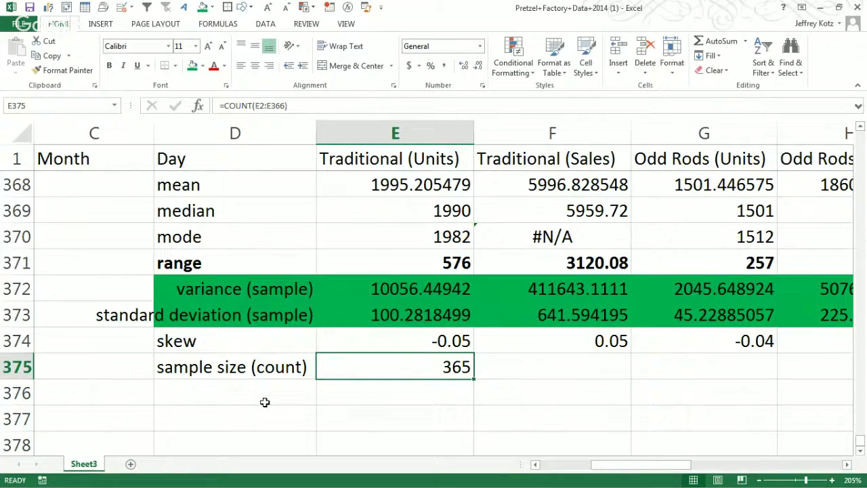
Step: Label D376, below the sample size, as "standard error"
left_click(265, 402)
type("s")
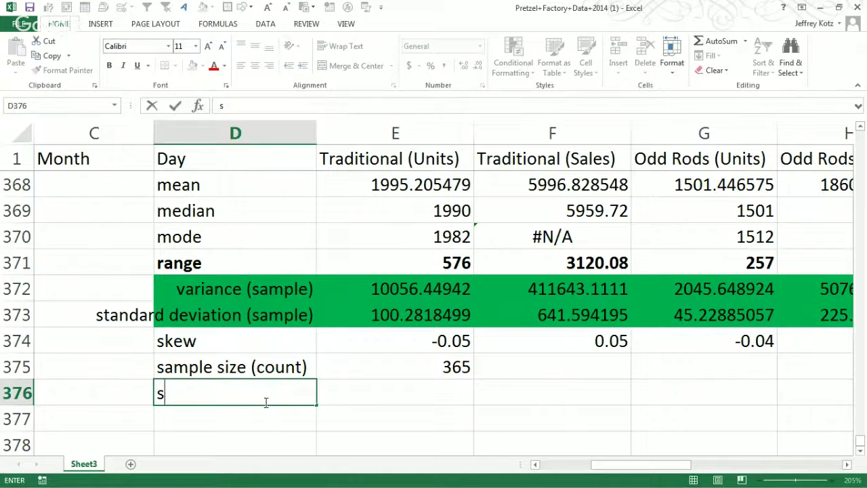
type("tandard error")
key("Tab")
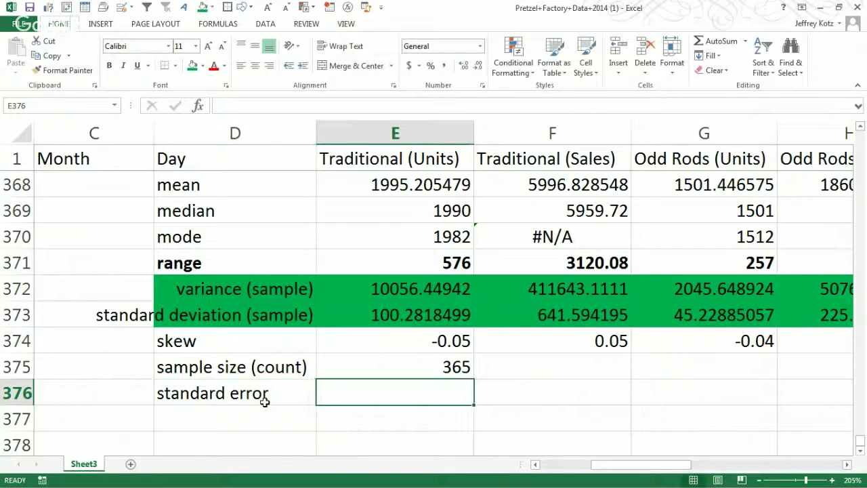
Step: Calculate the Traditional (Units) standard error in E376 with =E373/SQRT(E375), accepting the closing parenthesis correction
type("=")
key("Up")
key("Up")
key("Up")
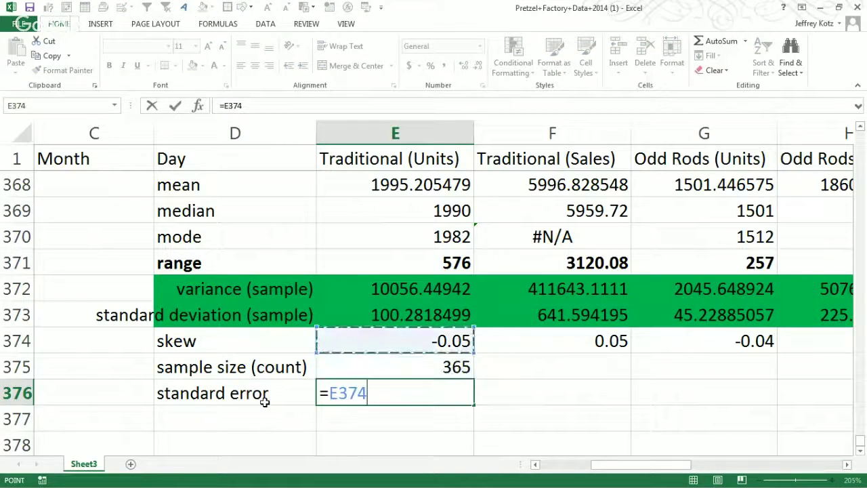
type("/sqrt(")
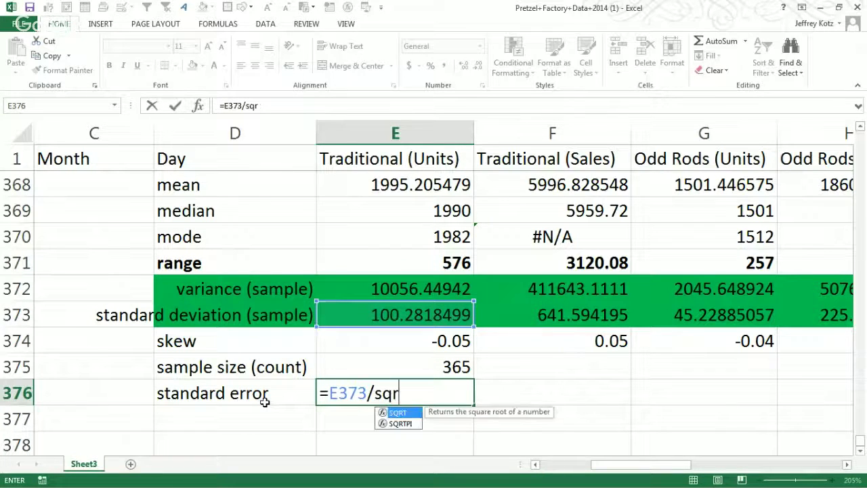
key("Up")
key("Return")
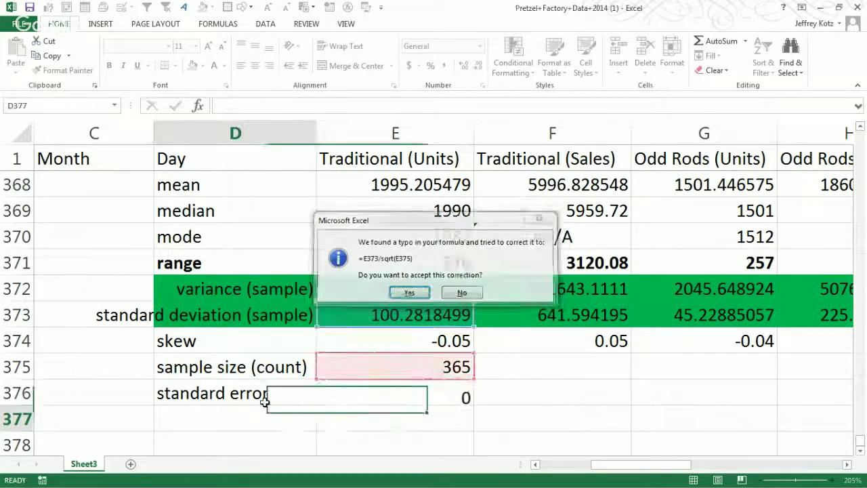
key("Return")
key("Up")
key("Right")
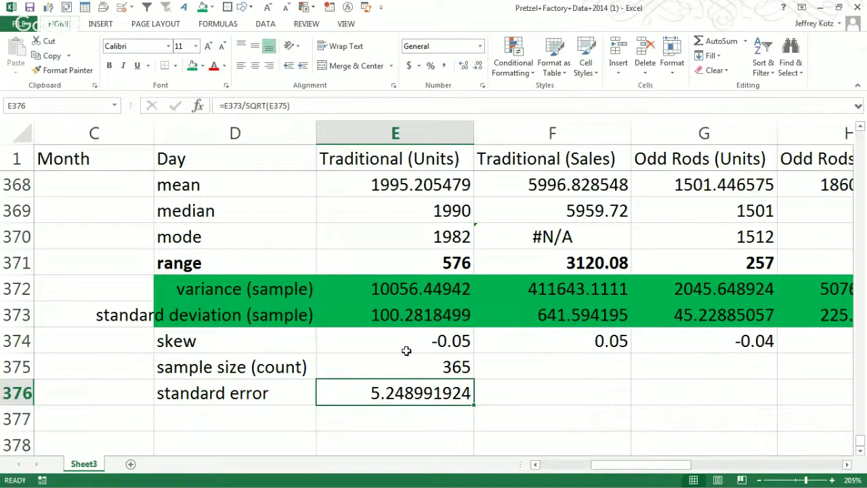
Step: Examine column E, its mean in E368 and the cells referenced by the standard error formula in E376, leaving the formula as is
left_click(395, 132)
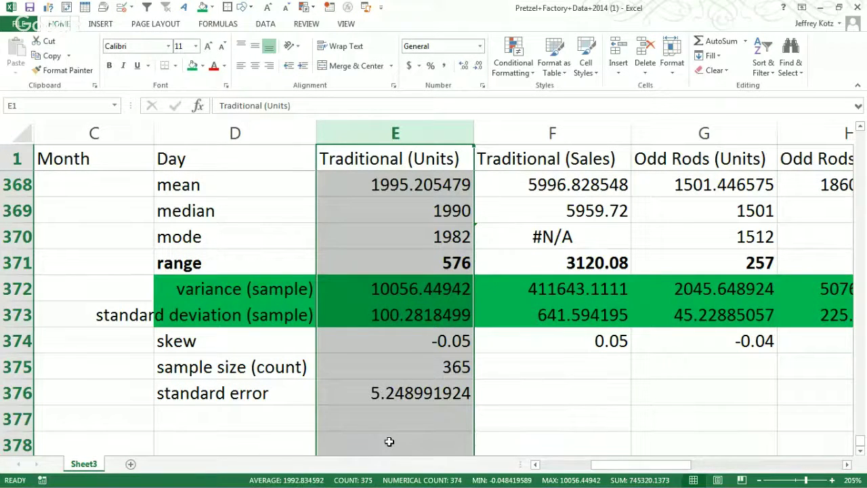
left_click(371, 389)
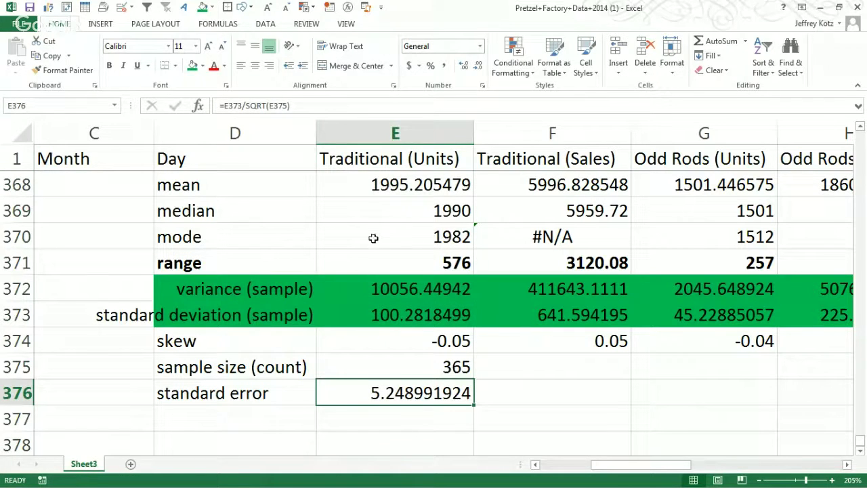
left_click(380, 183)
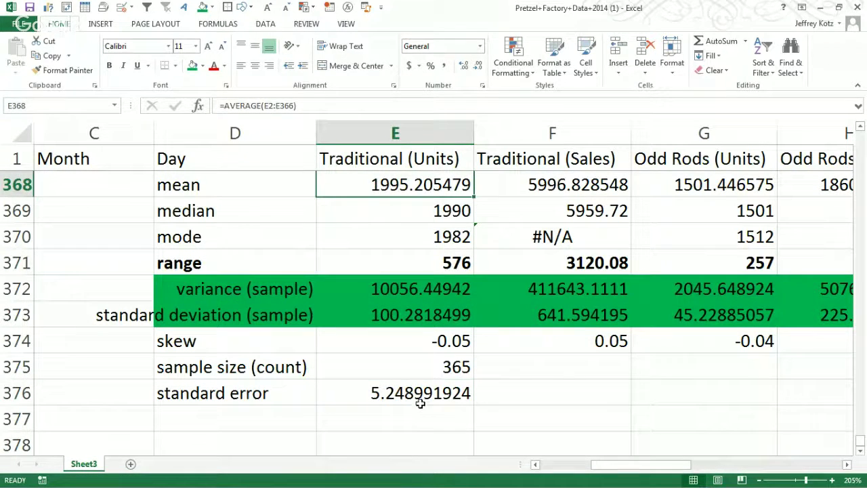
left_click(410, 397)
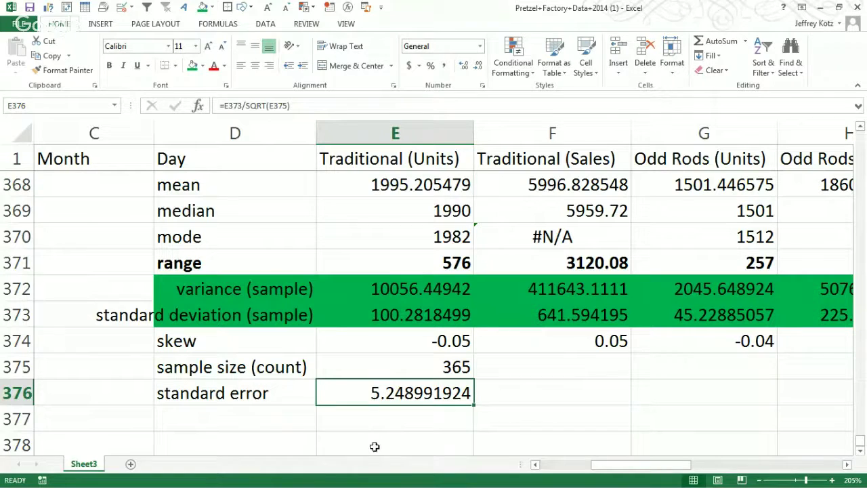
left_click(264, 397)
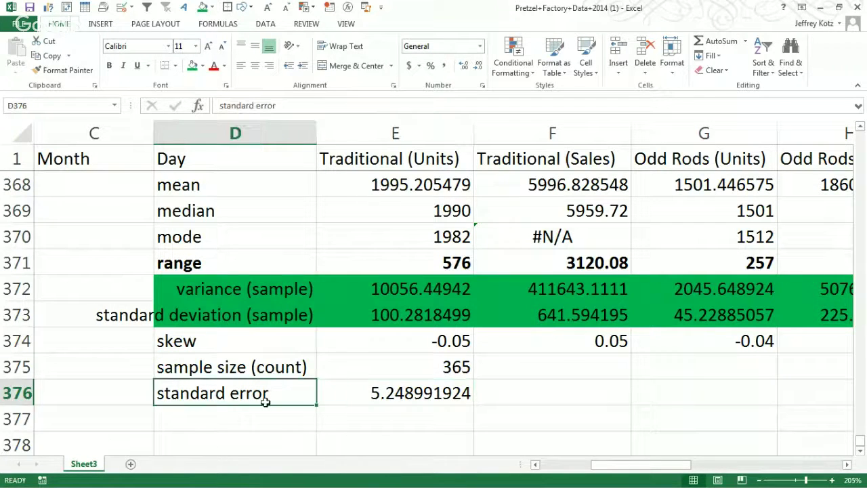
double_click(421, 392)
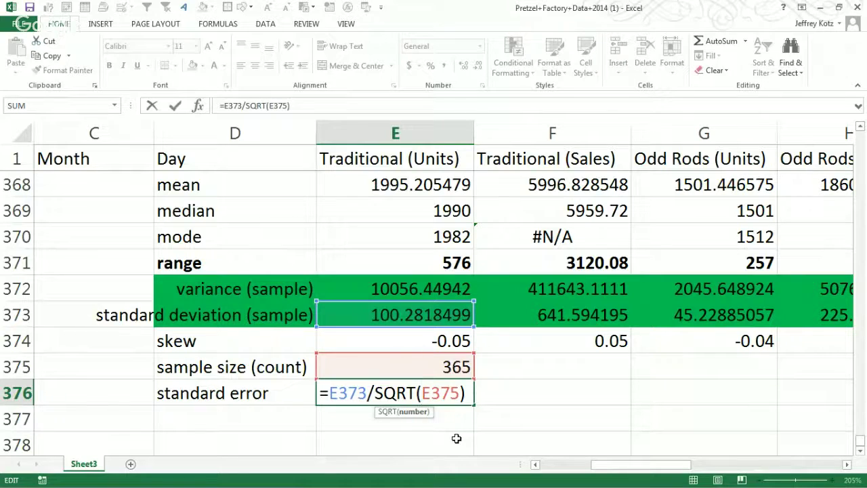
key("ctrl+Return")
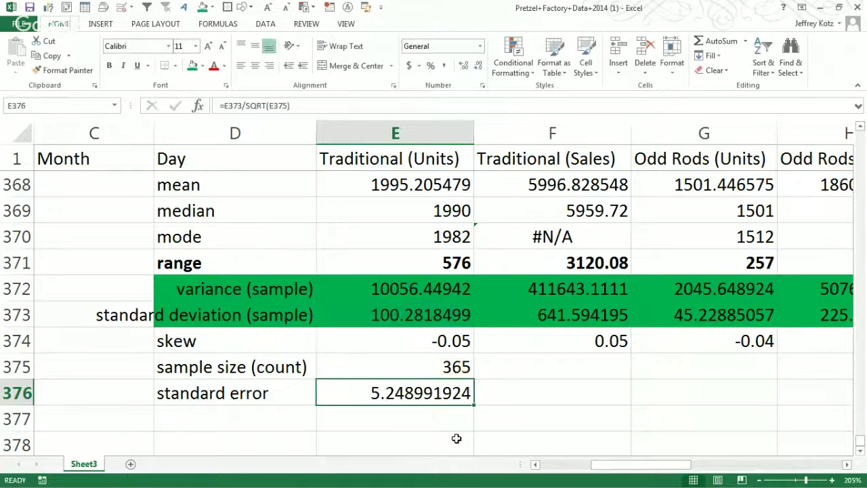
double_click(397, 388)
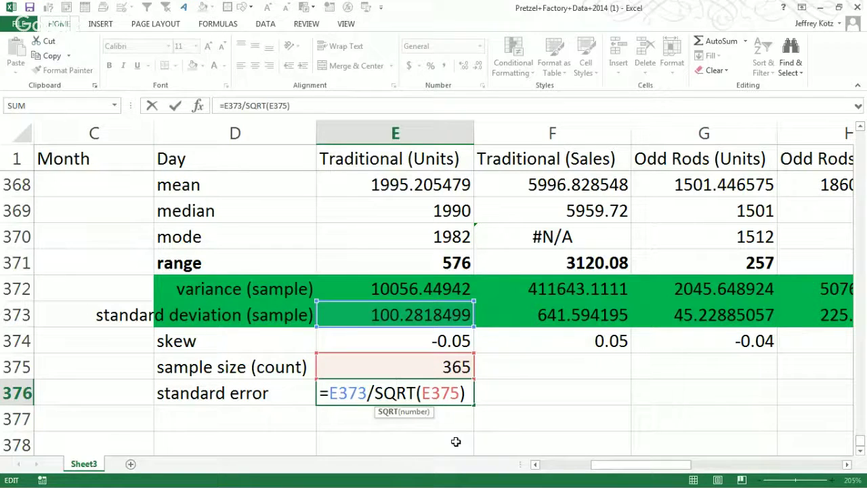
key("Escape")
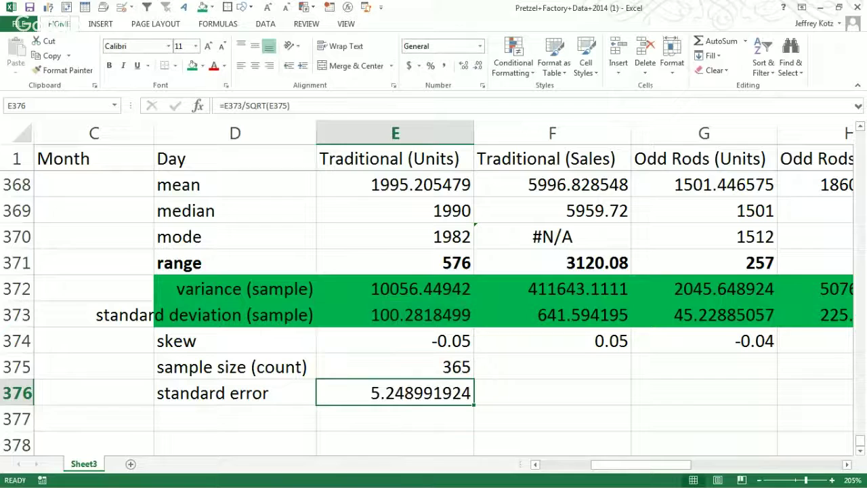
Step: Switch to the Word notes to highlight "Pivot tables can be used to generate", and return to Excel to look over the December rows
key("alt+Tab")
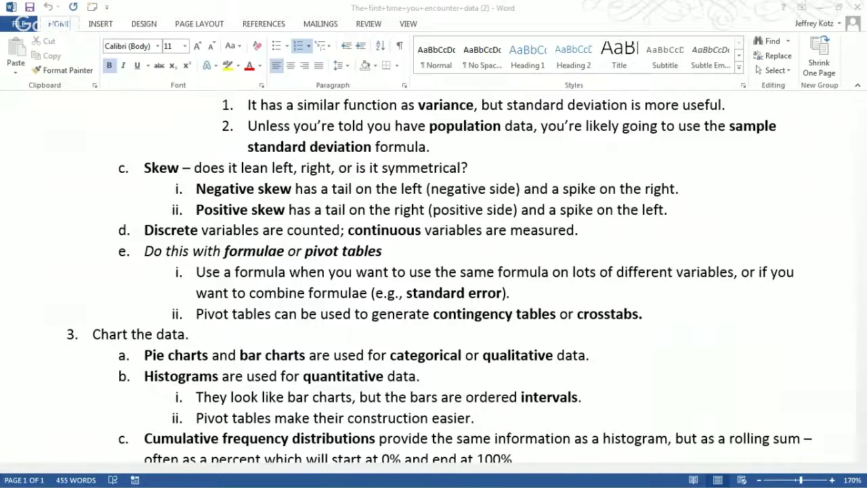
left_click_drag(211, 316, 406, 313)
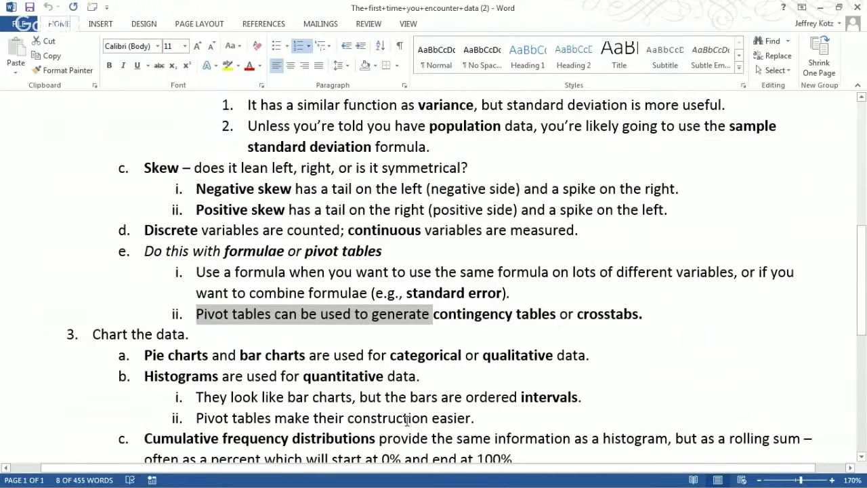
key("alt+Tab")
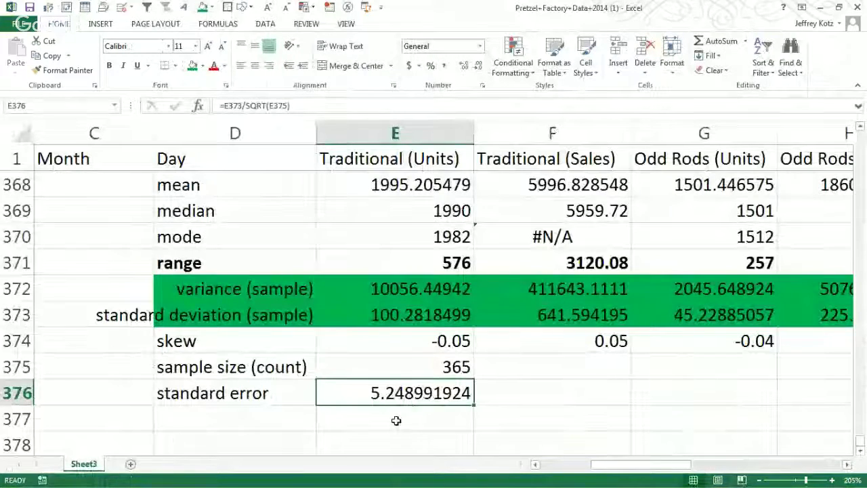
scroll(517, 319, "up", 7)
scroll(495, 409, "down", 6)
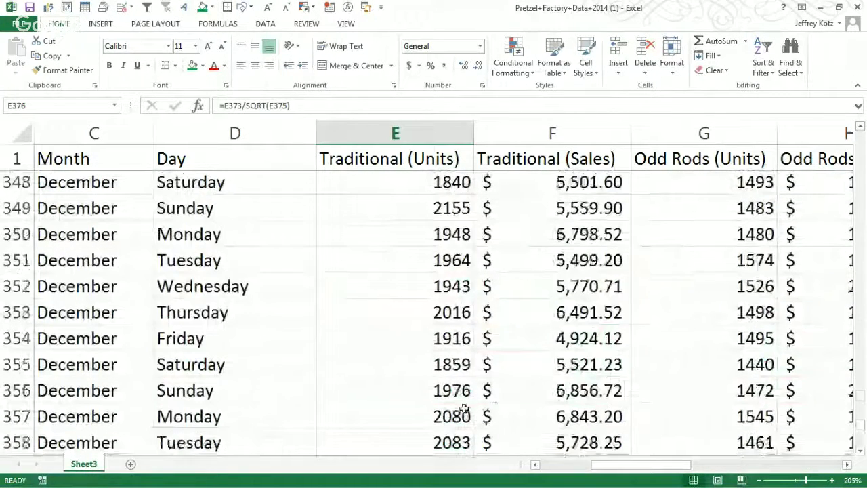
Step: Examine blank row 367 and how it separates the daily records from the summary statistics below
left_click(8, 237)
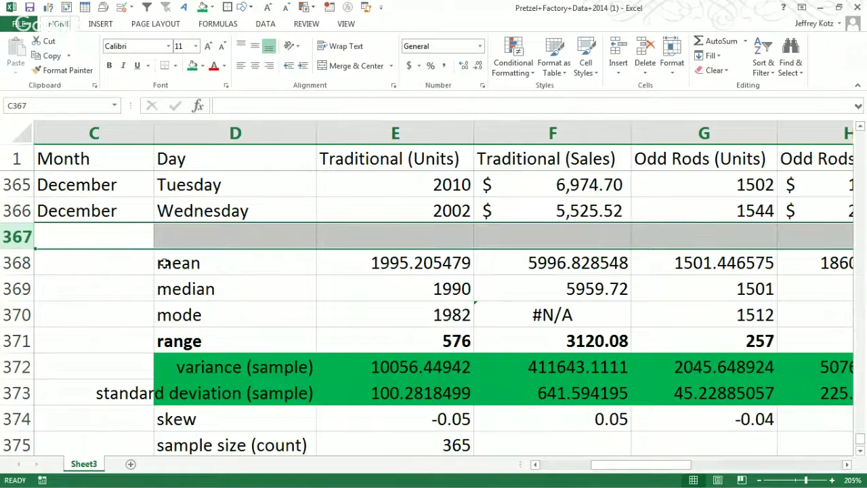
left_click_drag(177, 258, 243, 383)
scroll(478, 411, "up", 1)
scroll(478, 411, "up", 1)
left_click_drag(237, 253, 253, 259)
scroll(401, 309, "up", 1)
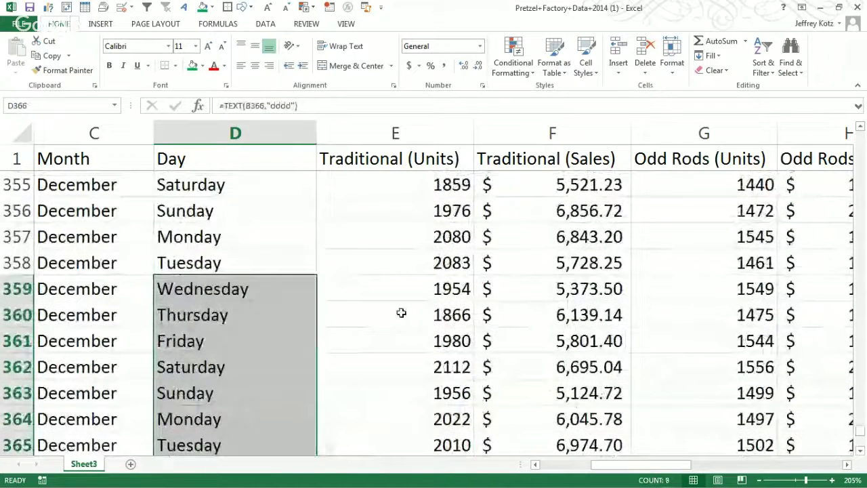
scroll(413, 399, "down", 1)
left_click(406, 397)
left_click(459, 262)
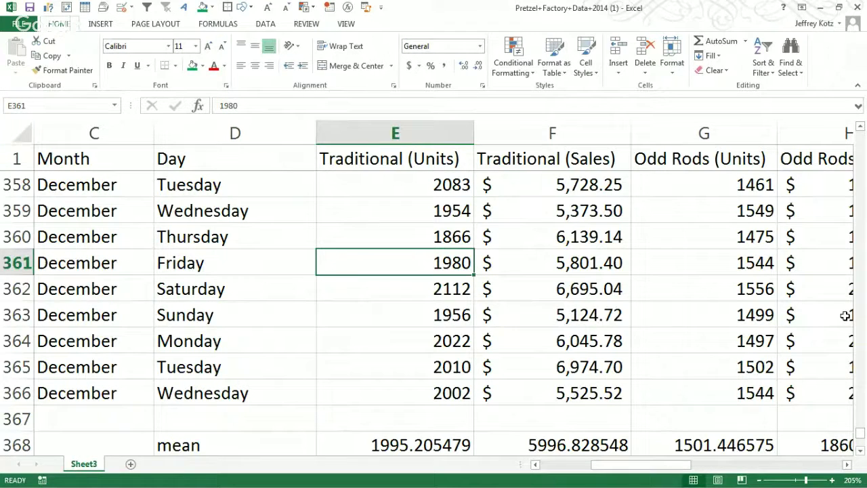
left_click(103, 25)
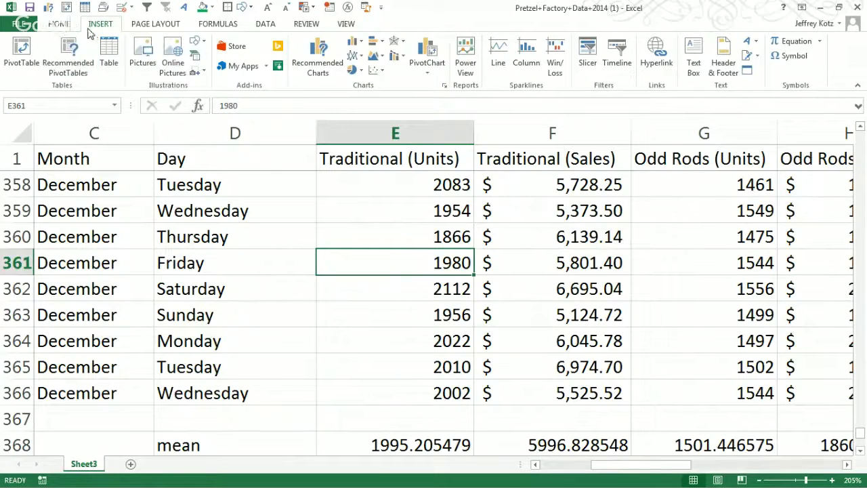
left_click(22, 51)
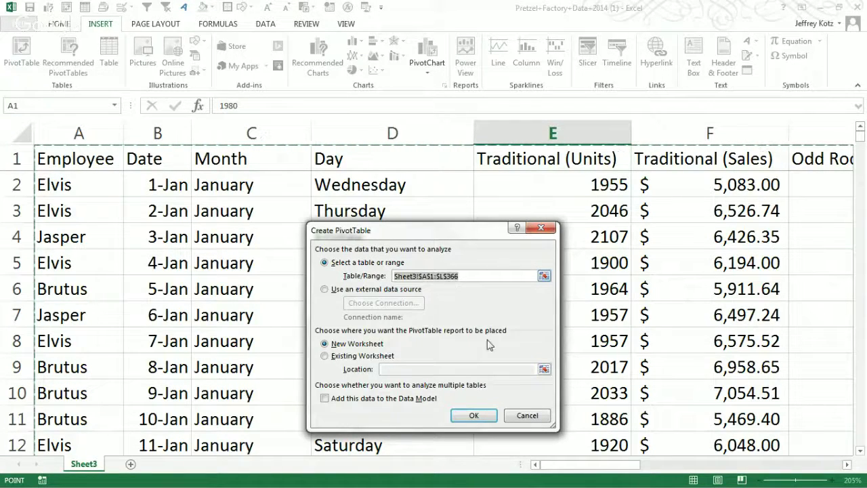
left_click(526, 415)
left_click(784, 376)
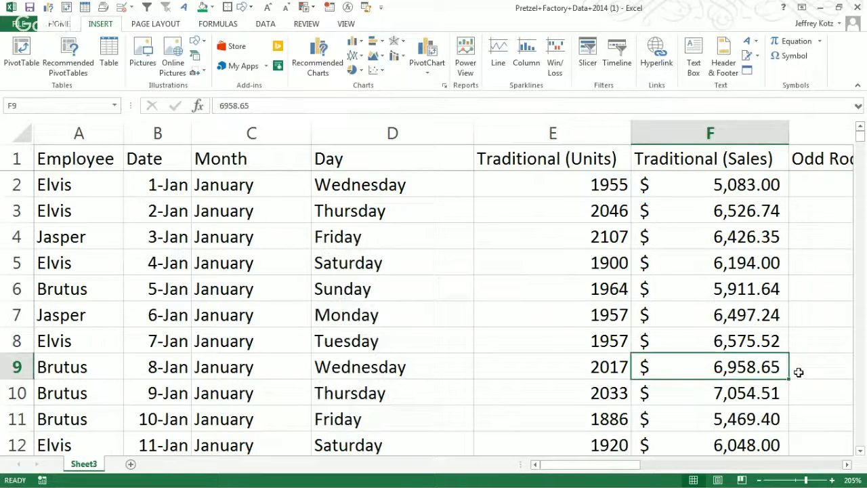
Step: Check the data's extent from L366 back to A1, and insert a PivotTable from Sheet3!$A$1:$L$366 on a new worksheet
key("ctrl+Right")
key("ctrl+Down")
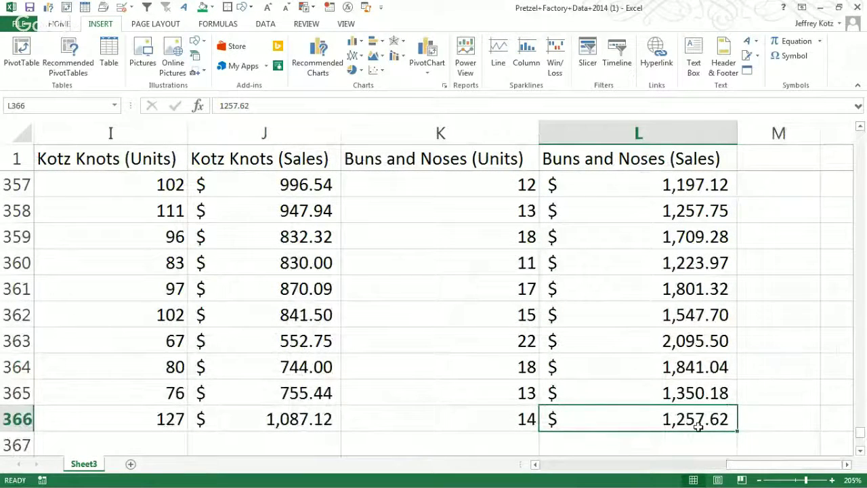
key("ctrl+Home")
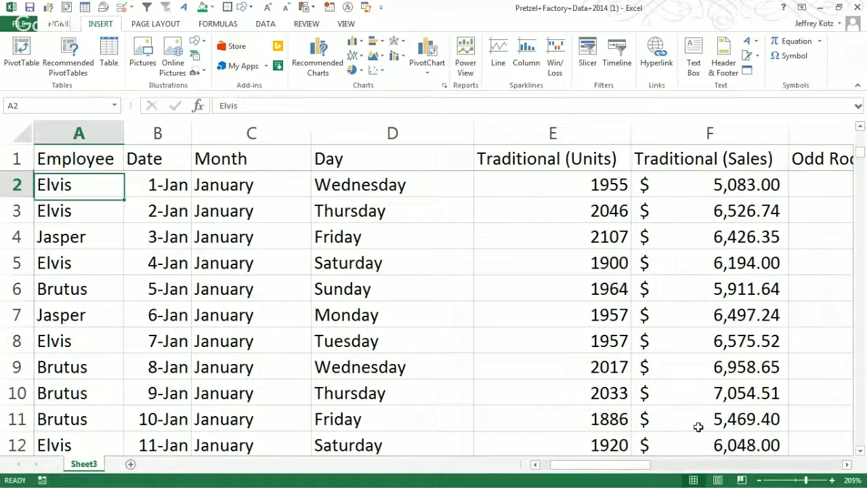
left_click(107, 162)
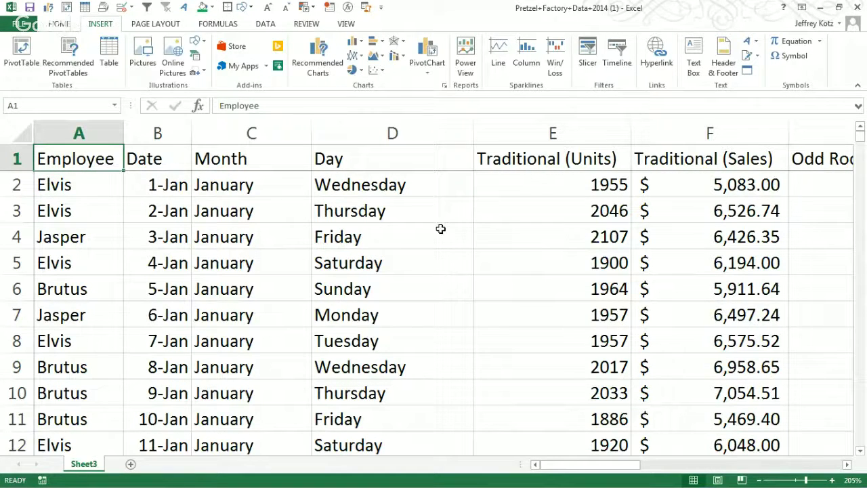
left_click(22, 58)
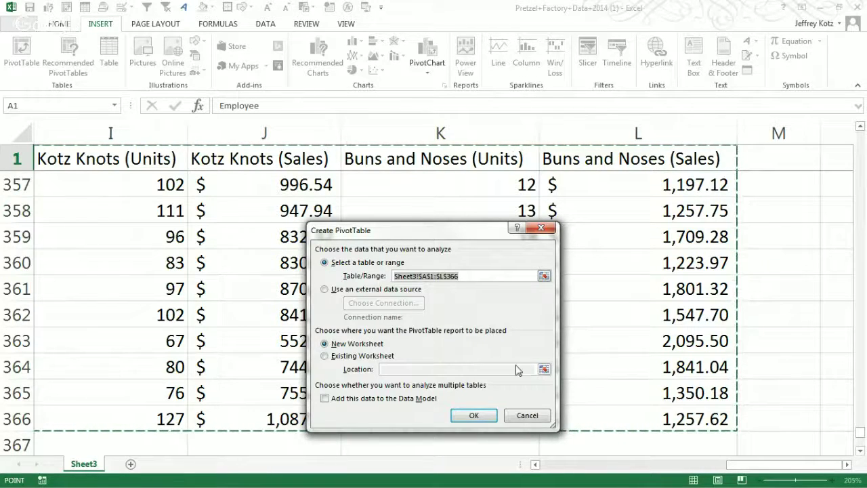
left_click(468, 412)
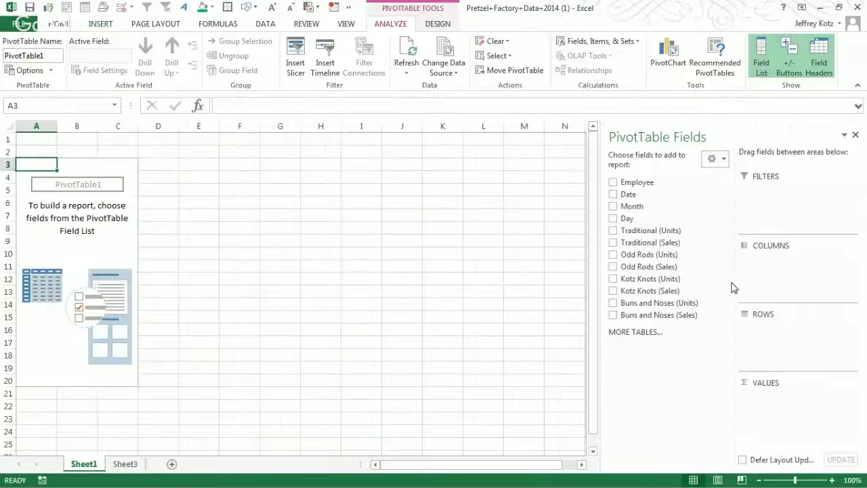
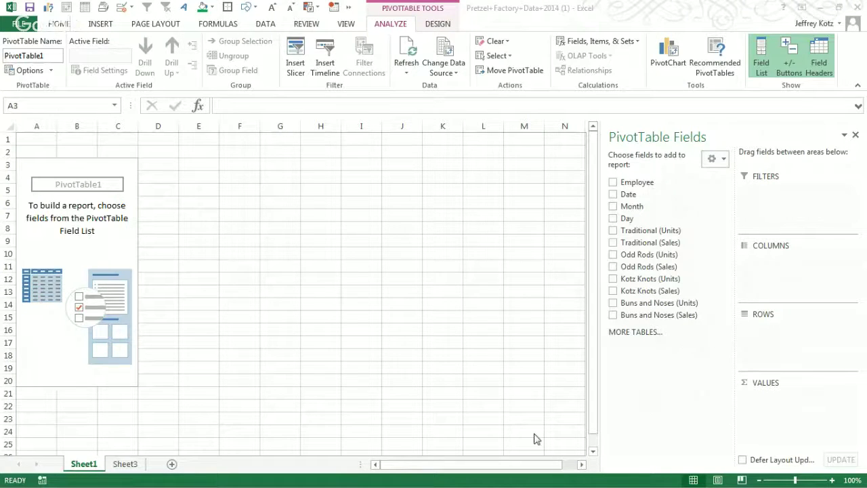
Step: Rename the source worksheet Sheet3 as Data
left_click(124, 463)
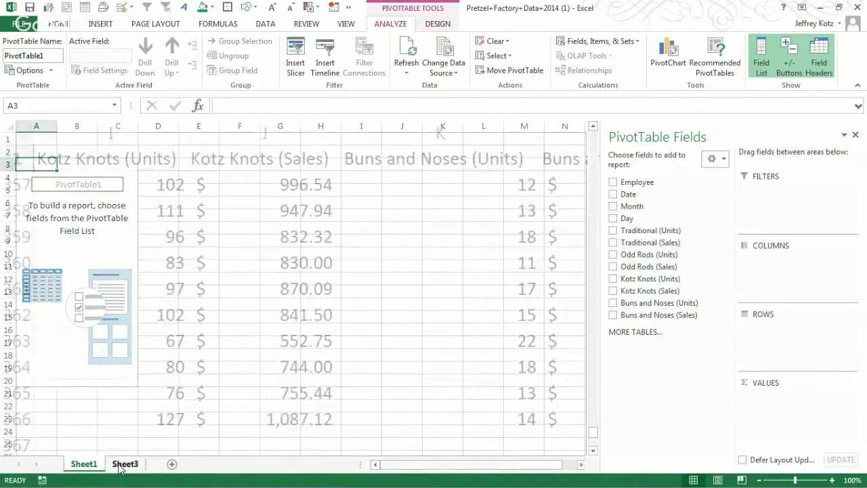
double_click(125, 464)
type("Data")
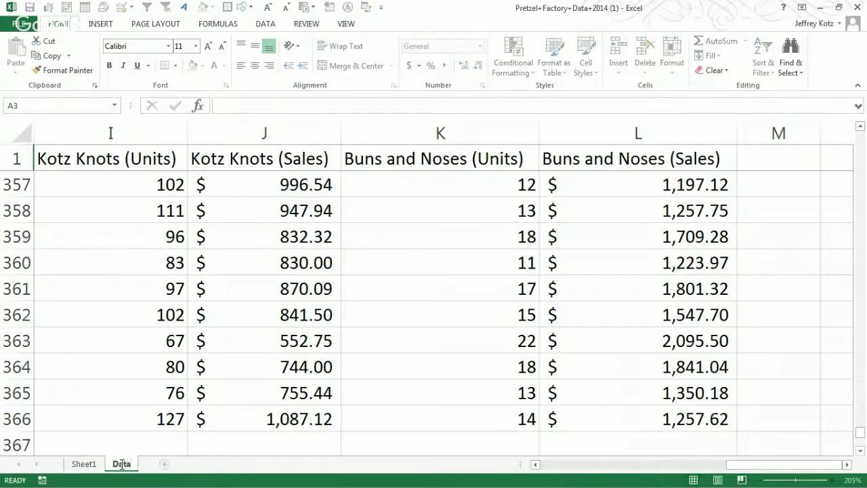
Step: Rename Sheet1 as PivotTable, move it after the Data sheet and return to it
left_click(84, 465)
double_click(84, 464)
type("PivotTable")
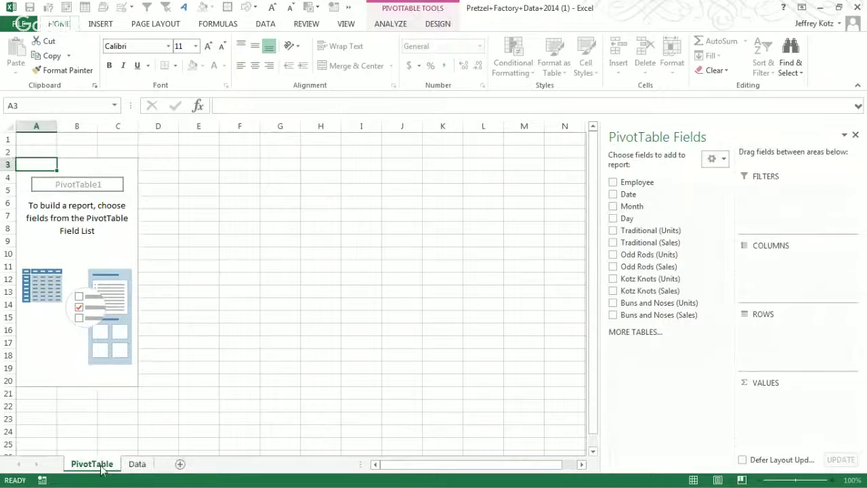
key("Return")
left_click_drag(103, 467, 179, 472)
left_click(80, 465)
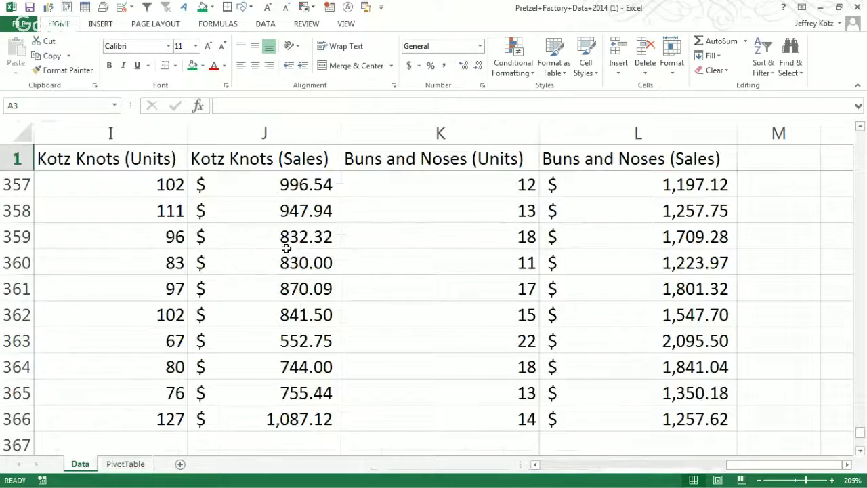
left_click(129, 465)
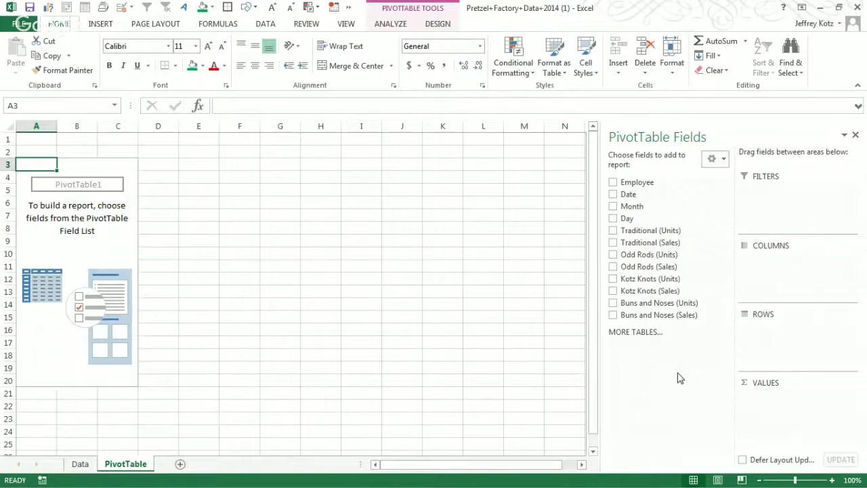
Step: Add the Employee field to the pivot table's rows and look over the employee labels
left_click_drag(647, 182, 786, 342)
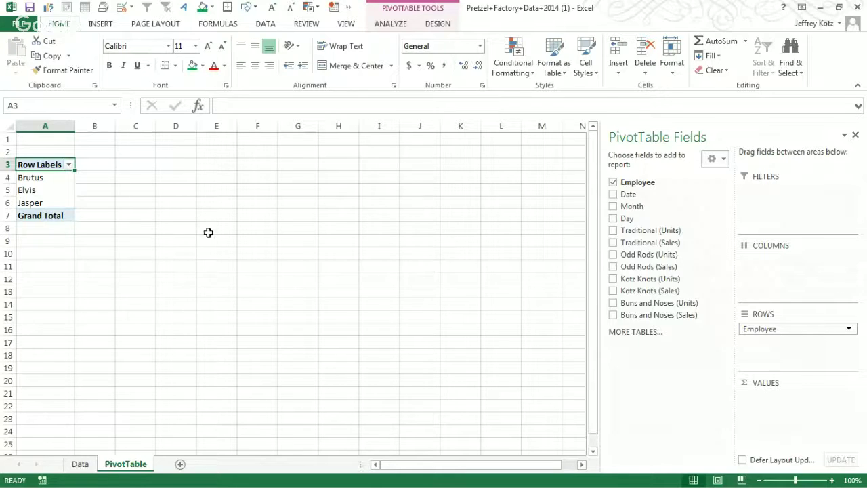
left_click(41, 177)
left_click(36, 192)
left_click(39, 204)
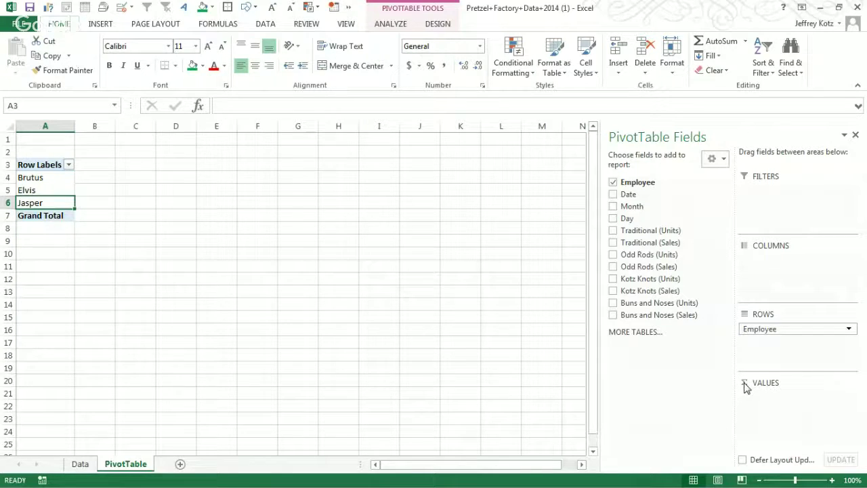
Step: Try Day, Odd Rods (Sales) and Month in turn as the pivot table's values, removing each before adding the next
left_click_drag(694, 231, 503, 342)
left_click_drag(660, 243, 468, 319)
left_click_drag(671, 218, 775, 410)
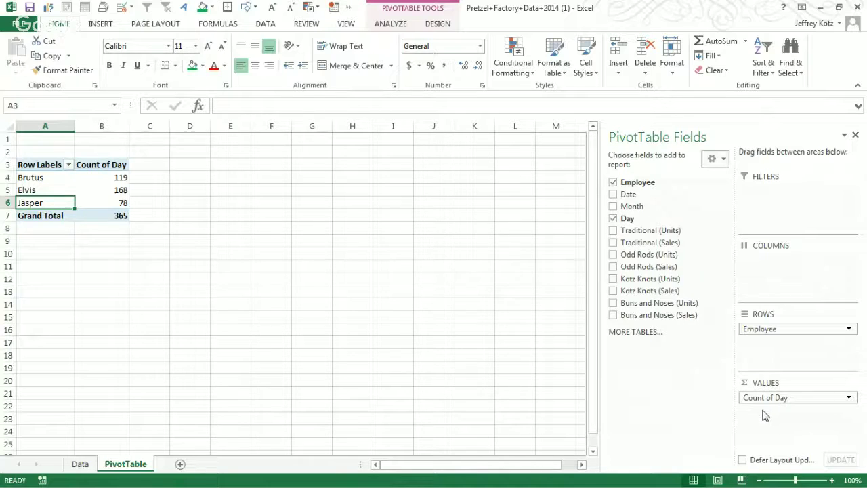
left_click_drag(760, 403, 698, 310)
left_click_drag(649, 266, 778, 411)
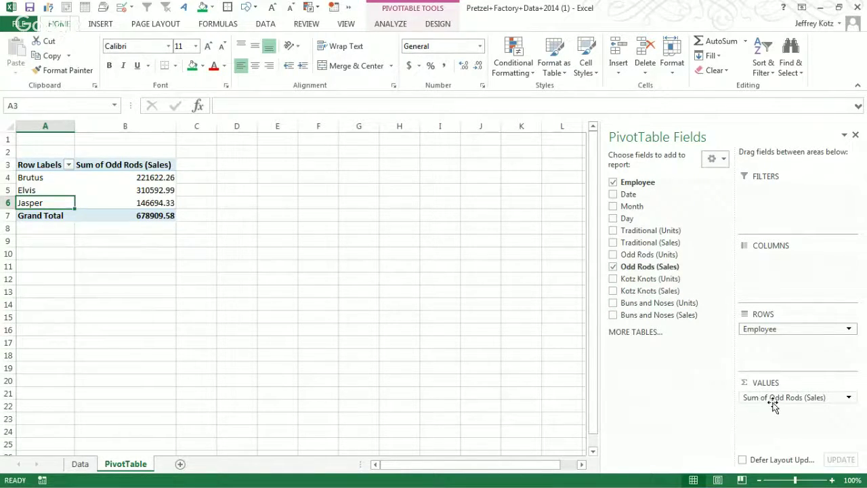
left_click_drag(786, 399, 499, 346)
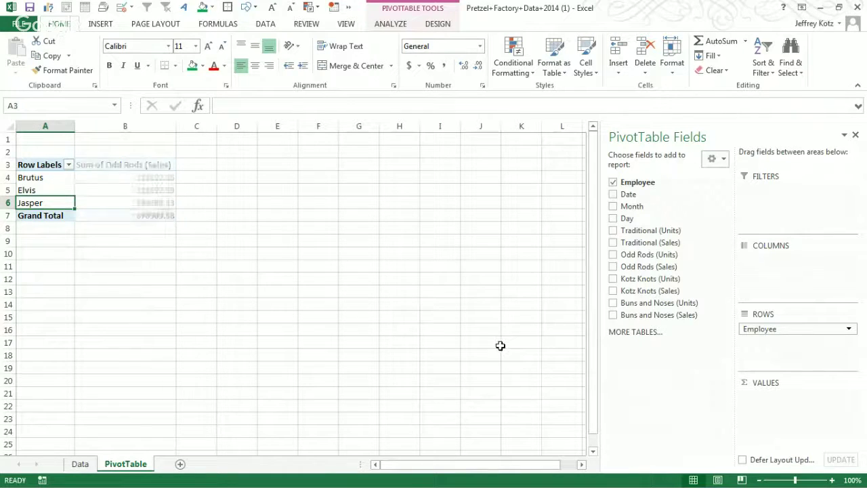
left_click_drag(640, 211, 796, 419)
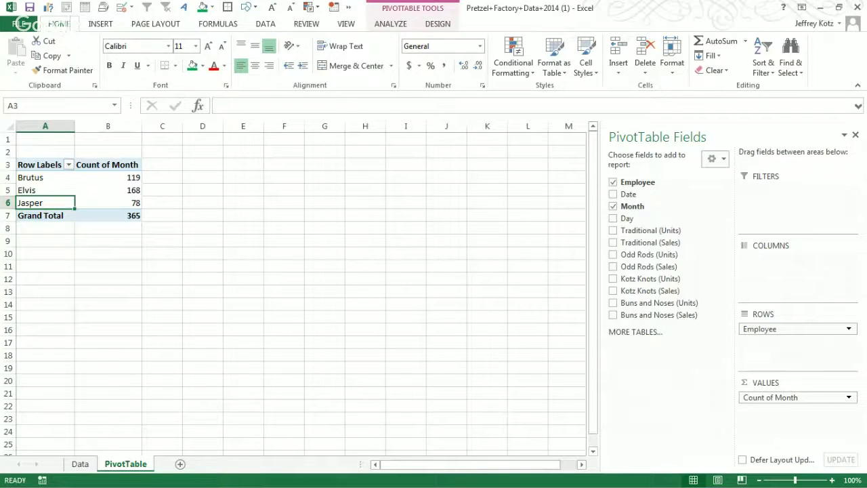
Step: Switch to the Word notes and review the central tendency points, highlighting the quantitative data entry
key("alt+Tab")
key("ctrl+Home")
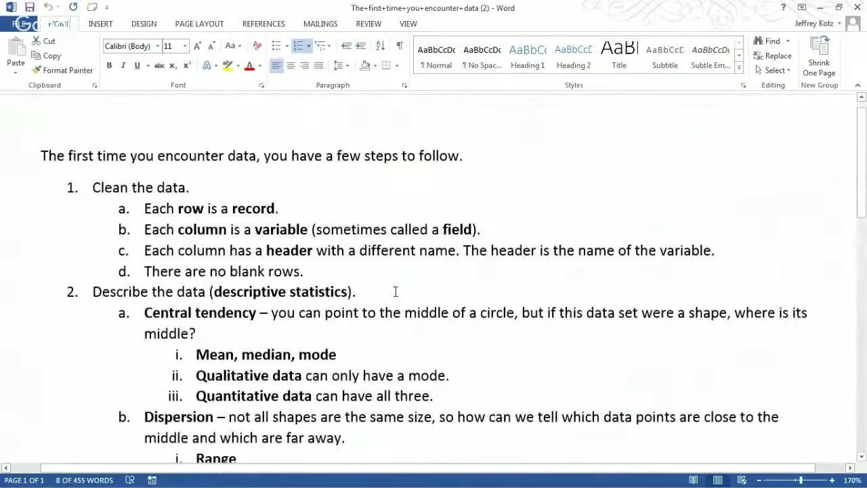
scroll(457, 445, "up", 1)
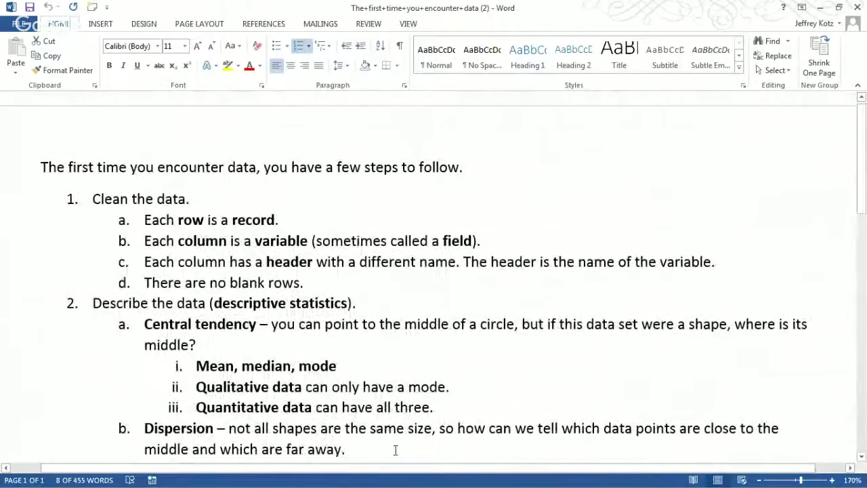
left_click_drag(238, 407, 313, 407)
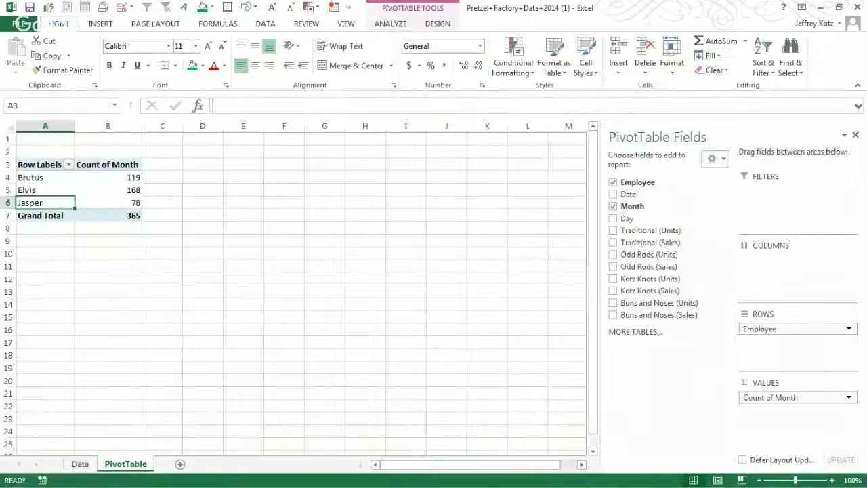
Step: Back in Excel, replace Month with Traditional (Units) in the values, and replace that with Day to count days per employee
left_click_drag(799, 398, 332, 308)
left_click_drag(670, 230, 789, 398)
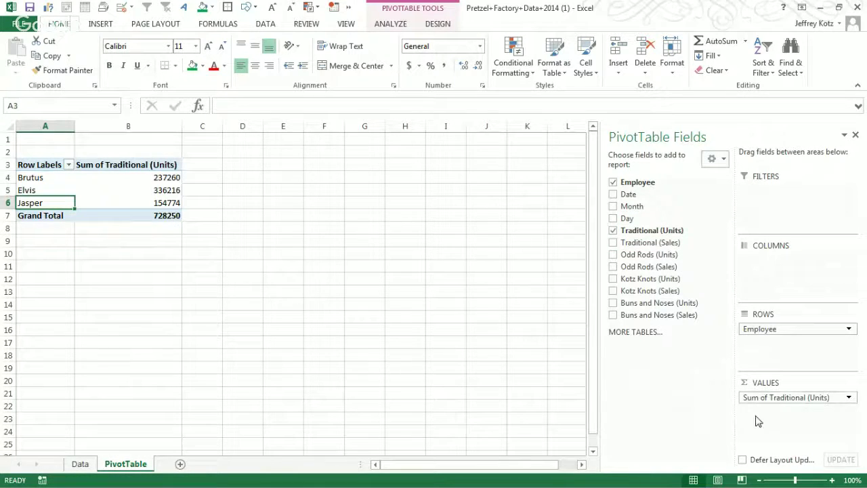
left_click_drag(761, 402, 399, 300)
left_click_drag(628, 218, 782, 439)
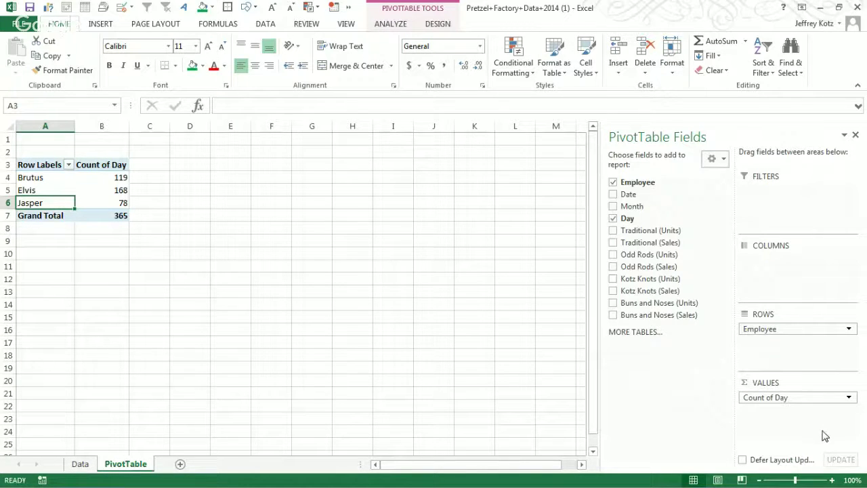
Step: Zoom the PivotTable sheet to the range A1:D10 and select an empty cell beside the table
left_click_drag(203, 251, 10, 89)
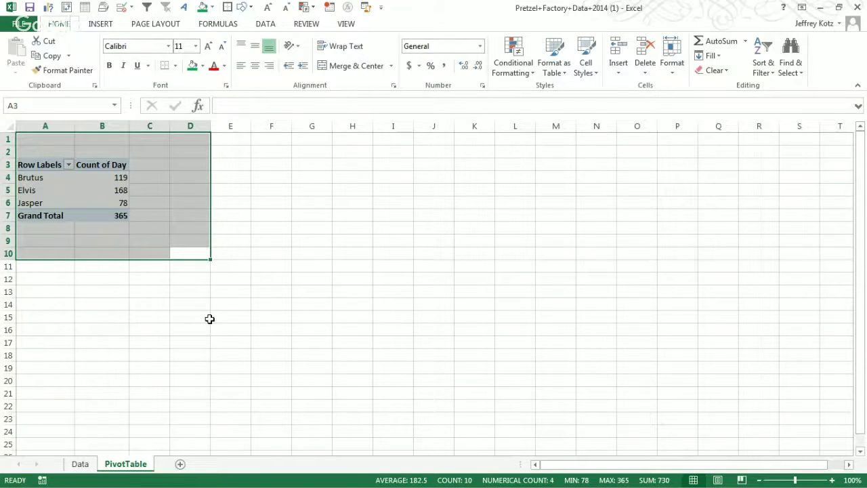
key("alt+w")
key("g")
left_click(459, 345)
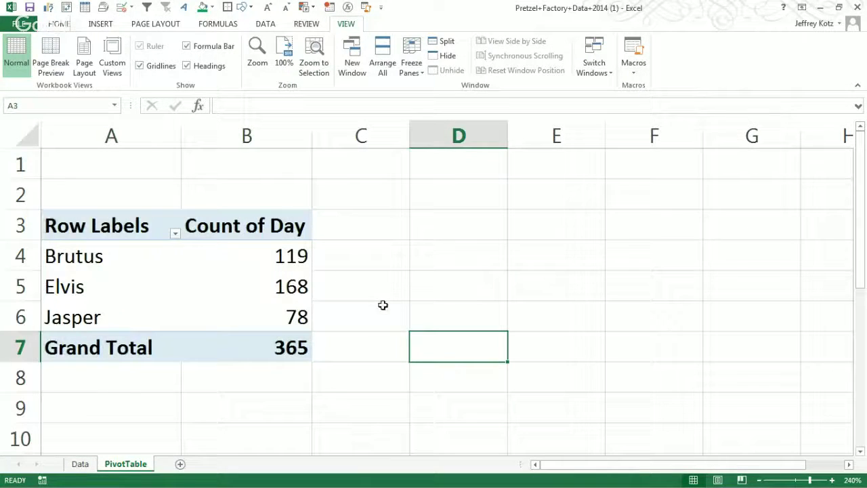
Step: Alternate between cells inside and outside the pivot table to examine when the field list and PivotTable tools are available
left_click(205, 307)
left_click(394, 269)
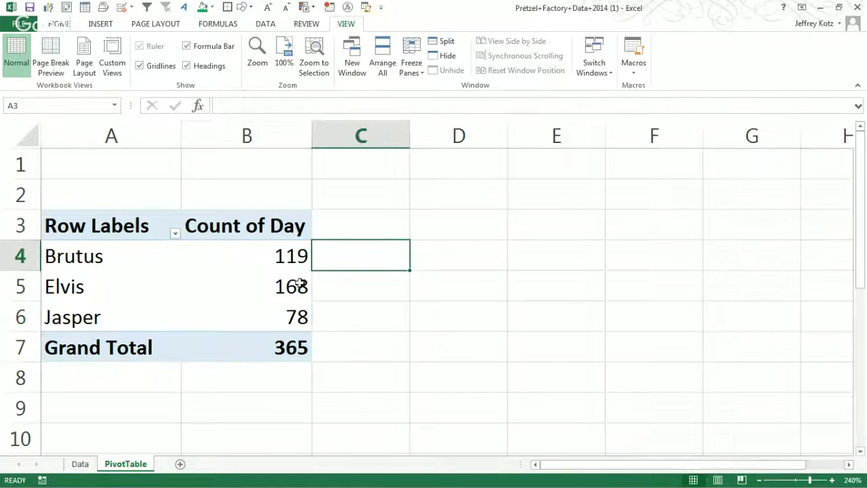
left_click(296, 281)
left_click(490, 298)
left_click(244, 284)
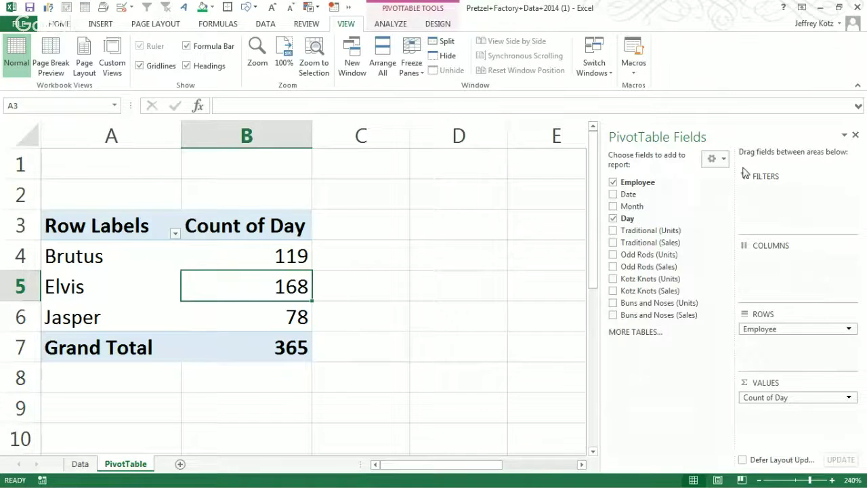
left_click(321, 244)
left_click(236, 278)
left_click(364, 292)
left_click(238, 283)
left_click(465, 316)
left_click(289, 292)
left_click(359, 286)
left_click(238, 273)
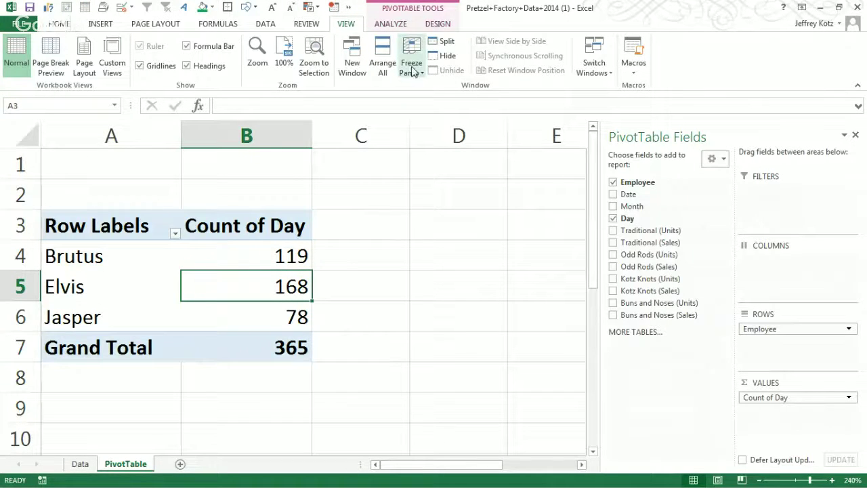
left_click(412, 285)
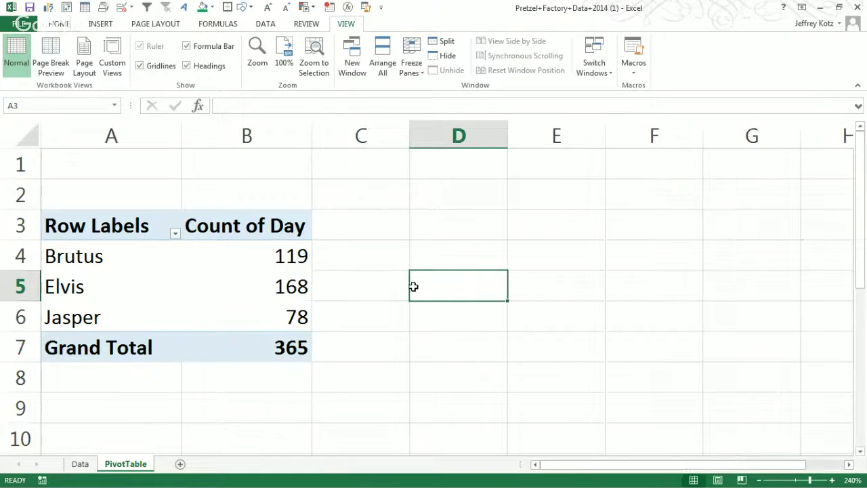
left_click(234, 270)
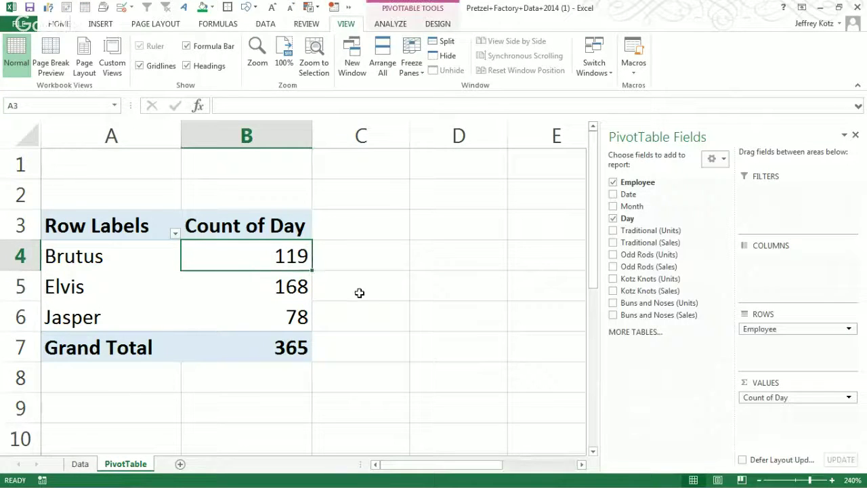
Step: Select cells outside and inside the pivot table in turn to compare how the field list and contextual tools respond
left_click(380, 287)
left_click(285, 284)
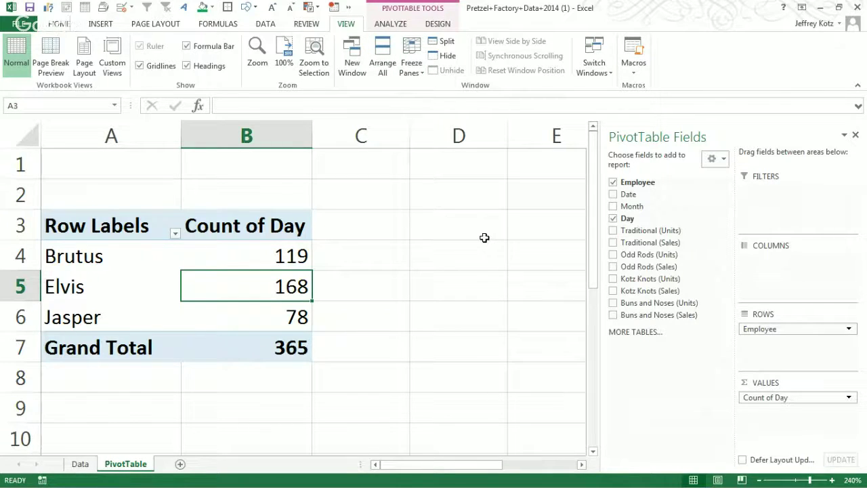
left_click(397, 260)
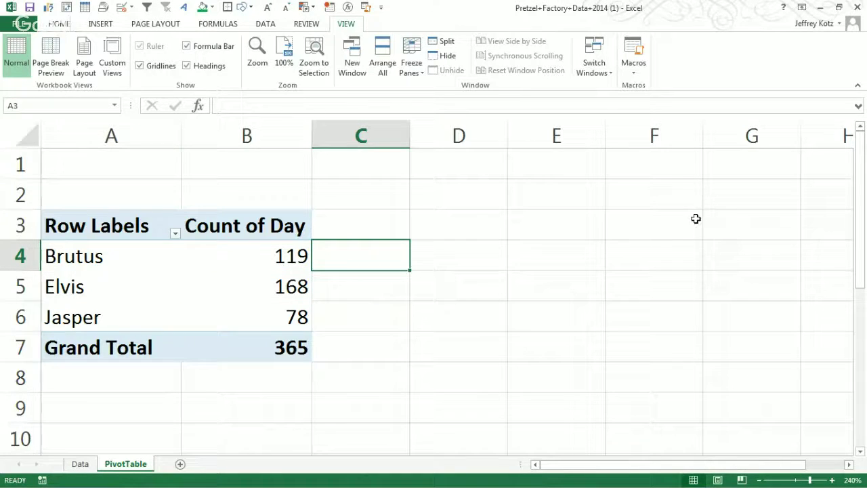
left_click(264, 298)
left_click(499, 237)
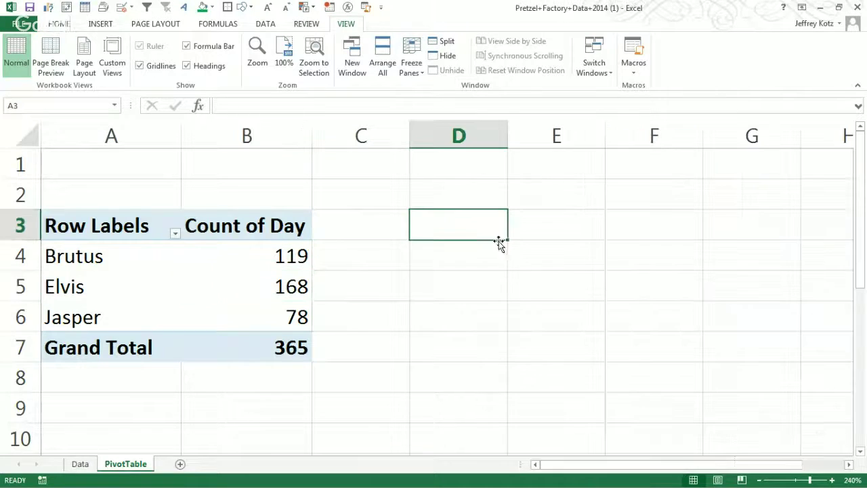
left_click(251, 266)
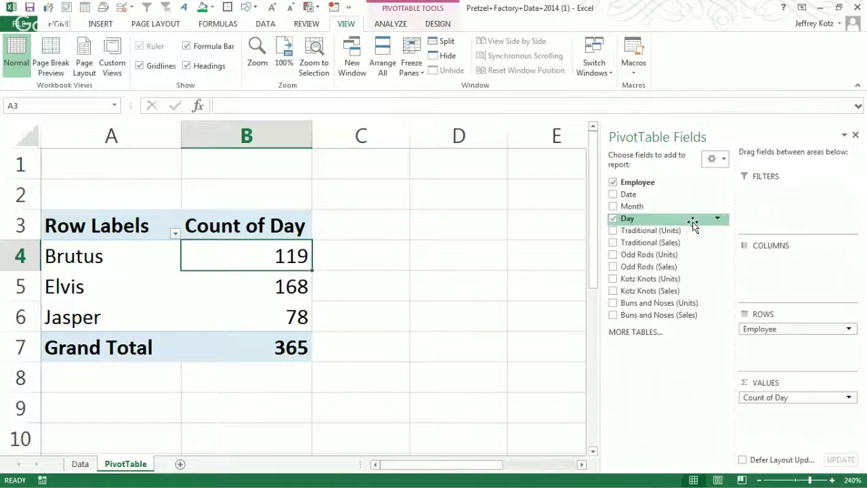
Step: Compare the Analyze and Design commands available for the selected pivot table
left_click(391, 24)
left_click(439, 25)
left_click(413, 25)
left_click(443, 28)
left_click(411, 29)
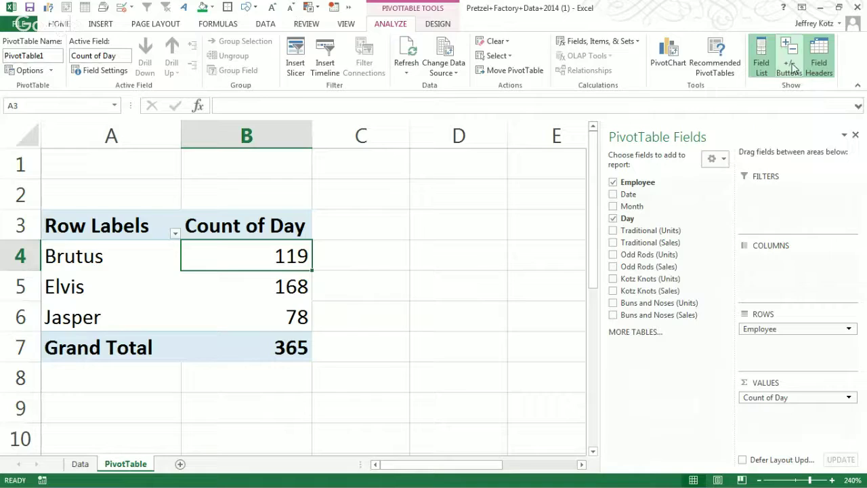
Step: Turn the pivot table's field headers, +/- buttons and field list off and back on
left_click(827, 63)
left_click(828, 63)
left_click(827, 63)
left_click(828, 63)
left_click(789, 66)
left_click(789, 66)
left_click(761, 55)
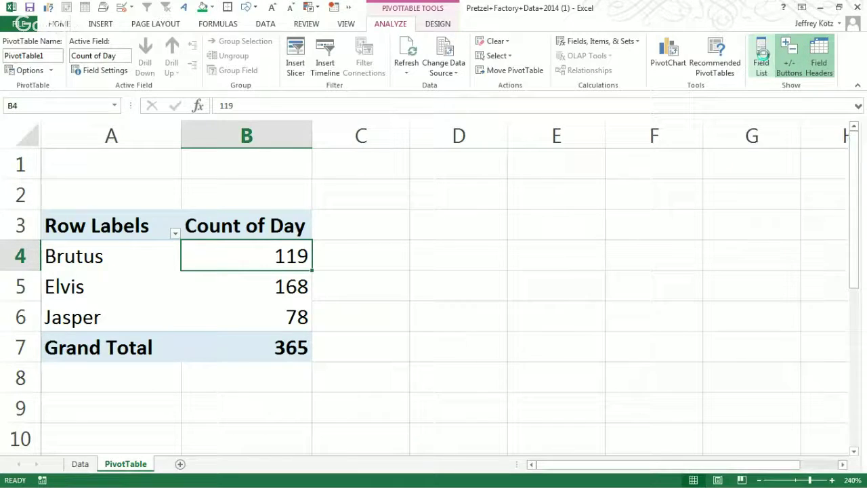
left_click(762, 56)
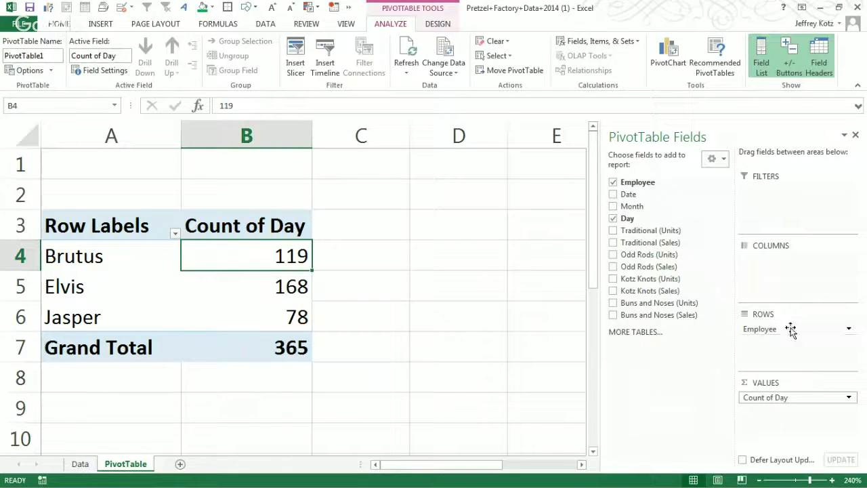
Step: Examine the Value Field Settings of the Count of Day field and cancel them
left_click(364, 363)
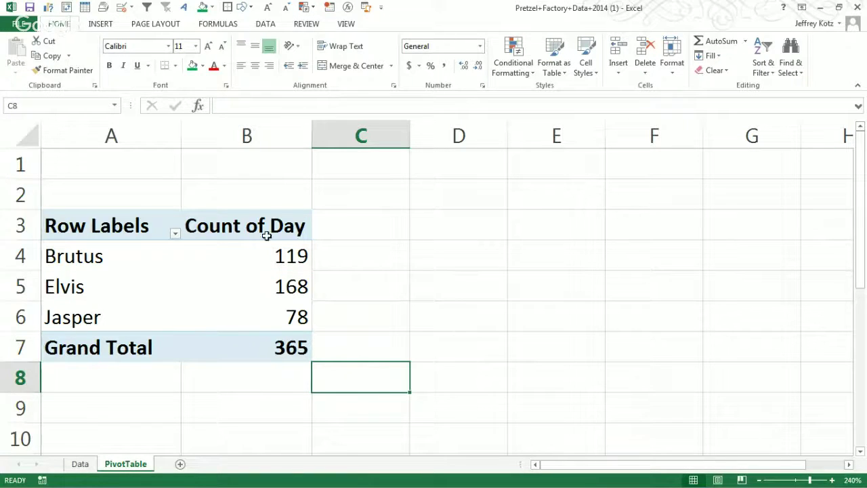
left_click(273, 275)
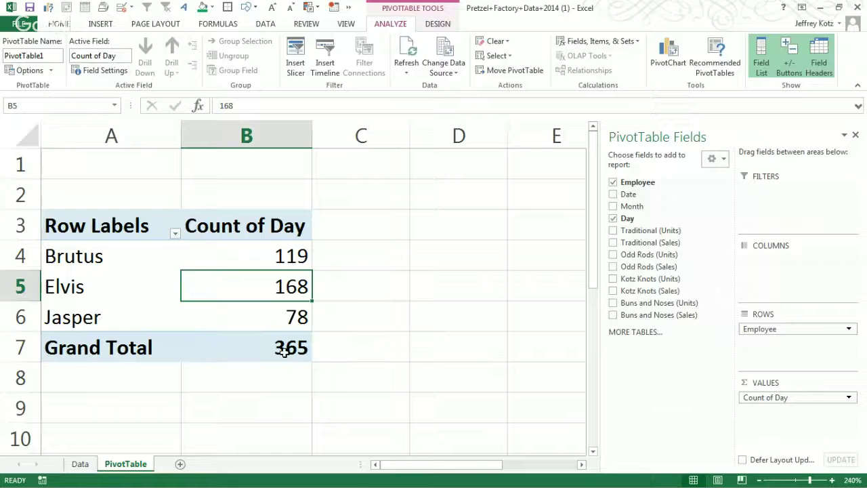
double_click(251, 230)
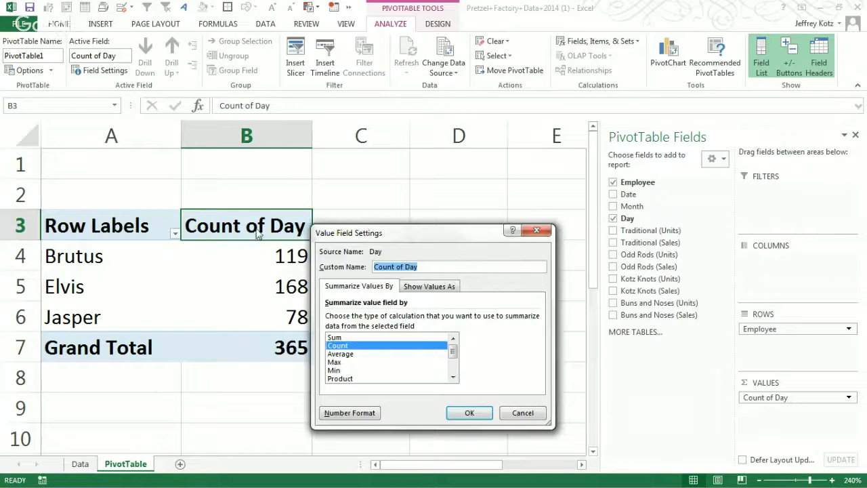
left_click_drag(447, 234, 494, 204)
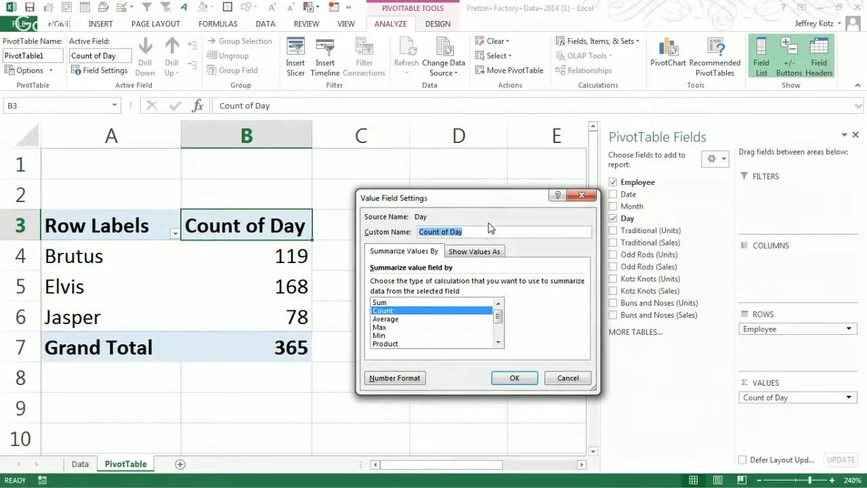
left_click(568, 378)
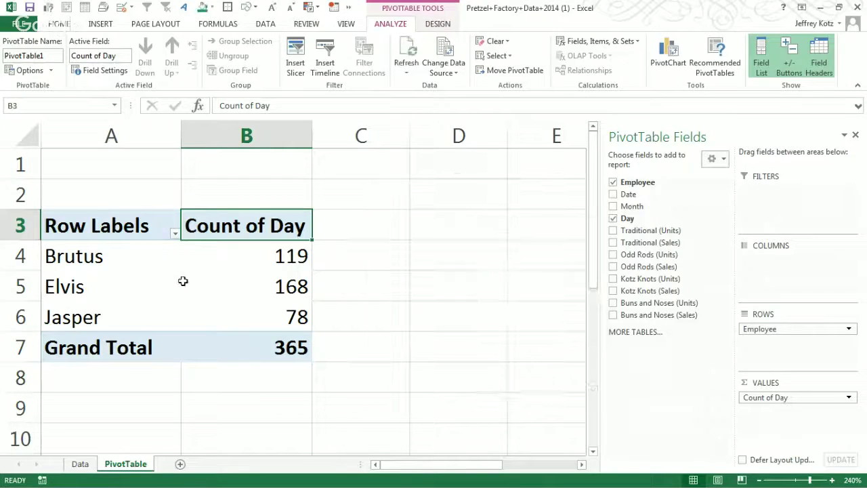
Step: Rename the Count of Day value field as Frequency and check its column
double_click(241, 228)
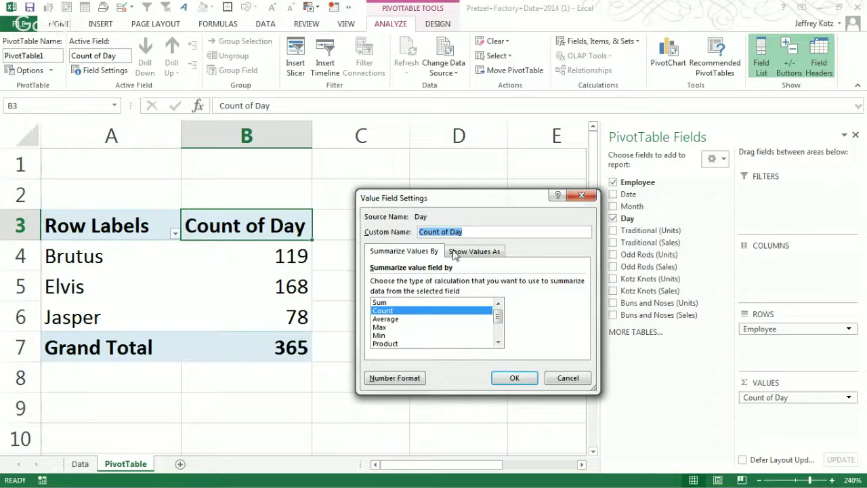
type("Frequency")
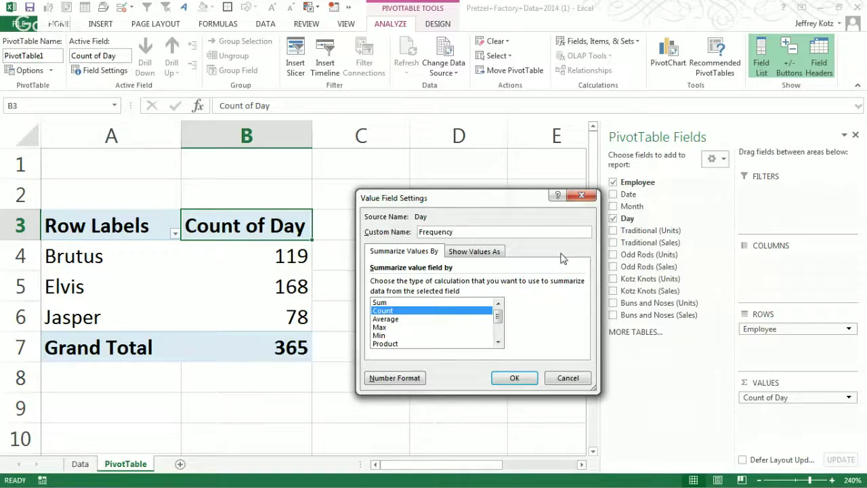
key("Return")
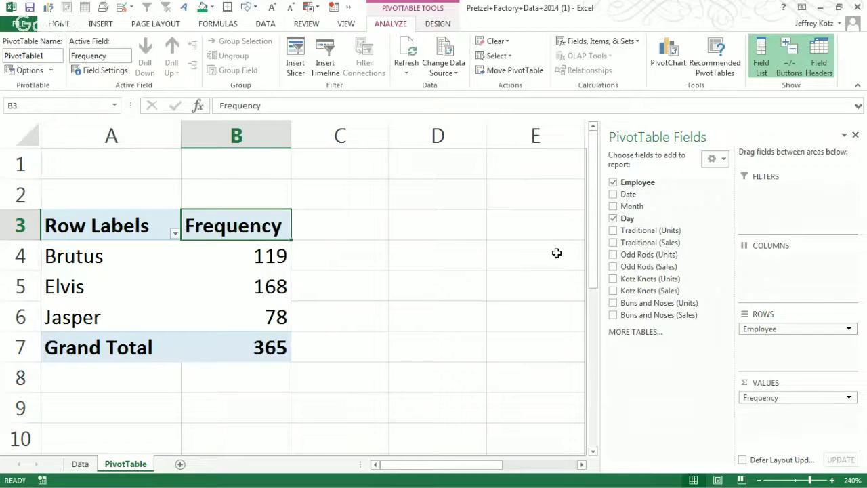
left_click(263, 144)
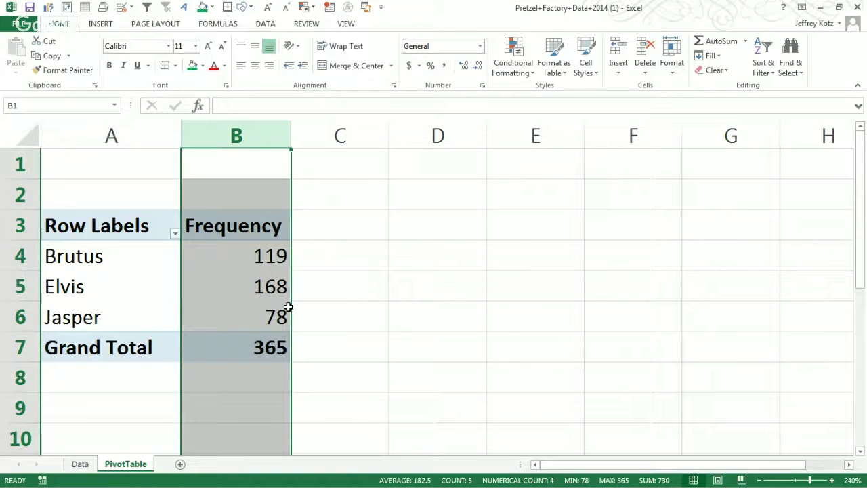
left_click(257, 288)
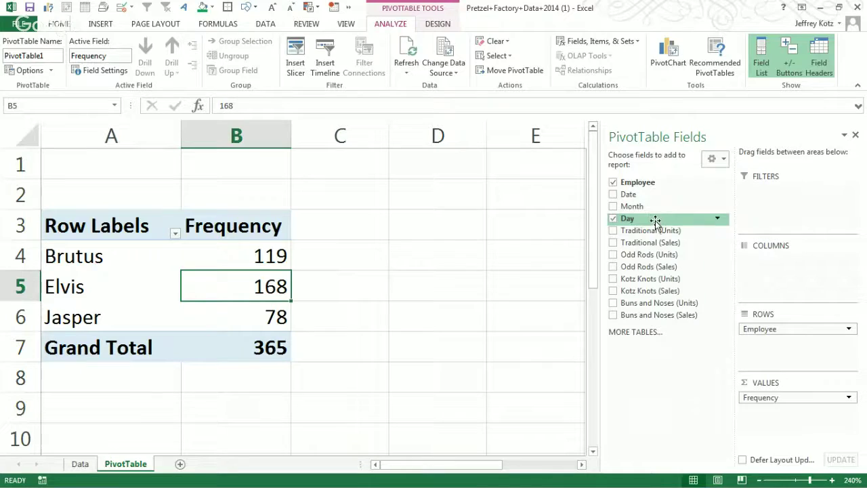
Step: Remove the Frequency field from the values and add Day back, repeating the removal and re-adding once more
left_click_drag(772, 398, 497, 372)
left_click_drag(627, 218, 778, 405)
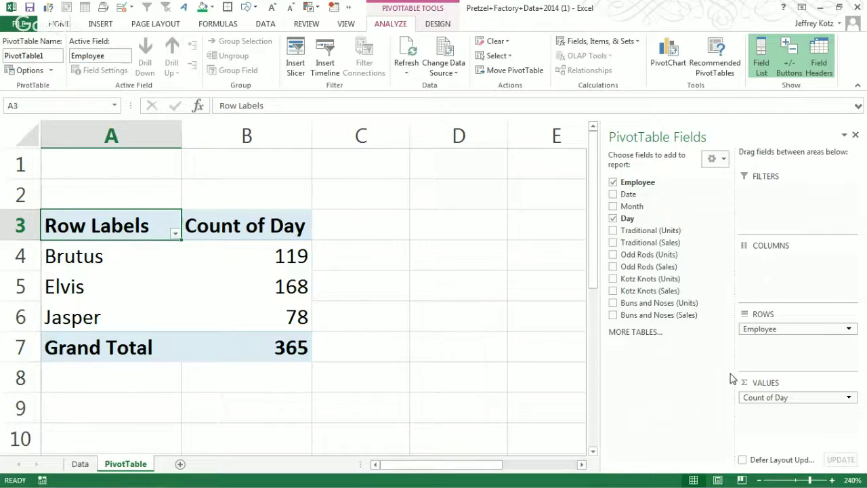
left_click_drag(774, 400, 678, 284)
left_click_drag(622, 223, 537, 417)
left_click_drag(638, 220, 810, 426)
Step: Give the re-added Count of Day field the custom name Frequency
double_click(262, 228)
type("Frequency")
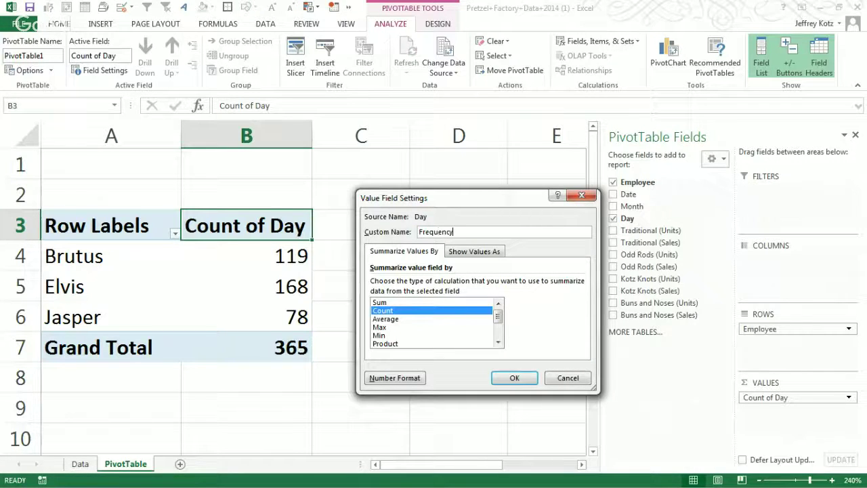
key("Return")
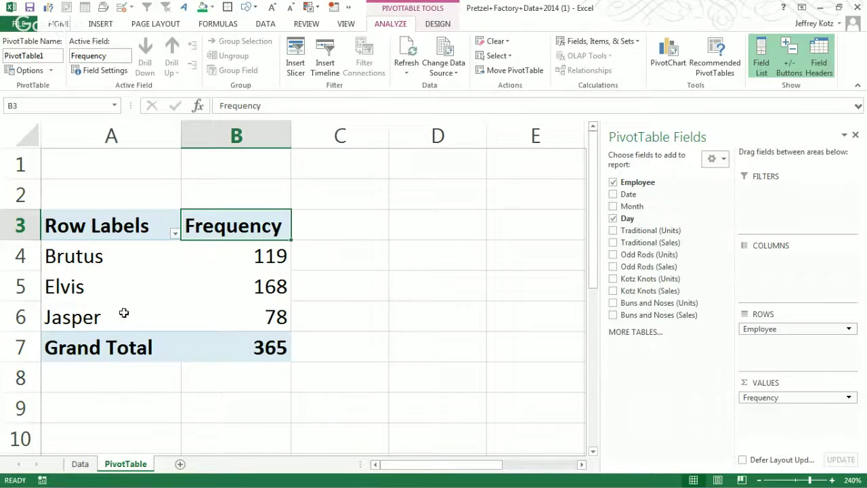
Step: Show the Frequency values as % of Grand Total and inspect each employee's percentage
mouse_move(248, 291)
double_click(248, 226)
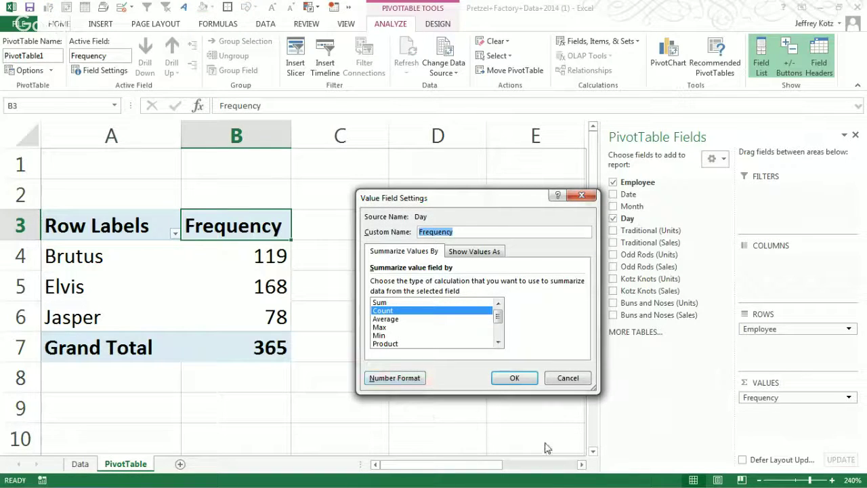
left_click_drag(518, 201, 515, 225)
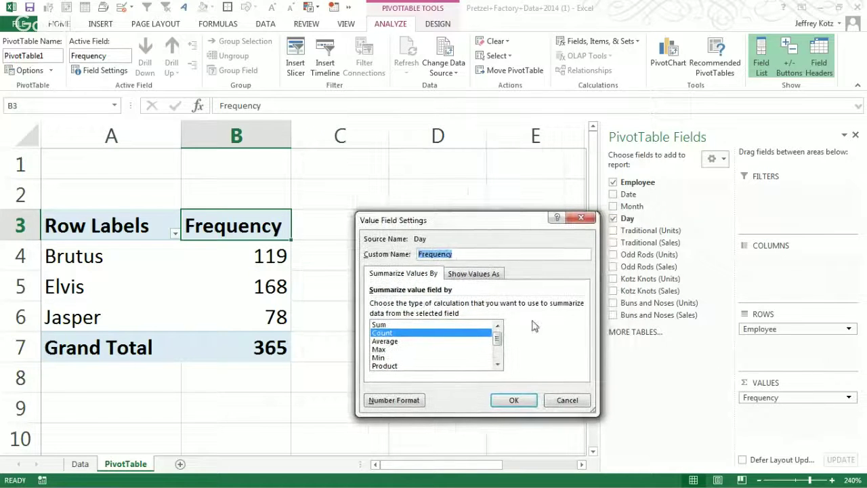
left_click(489, 279)
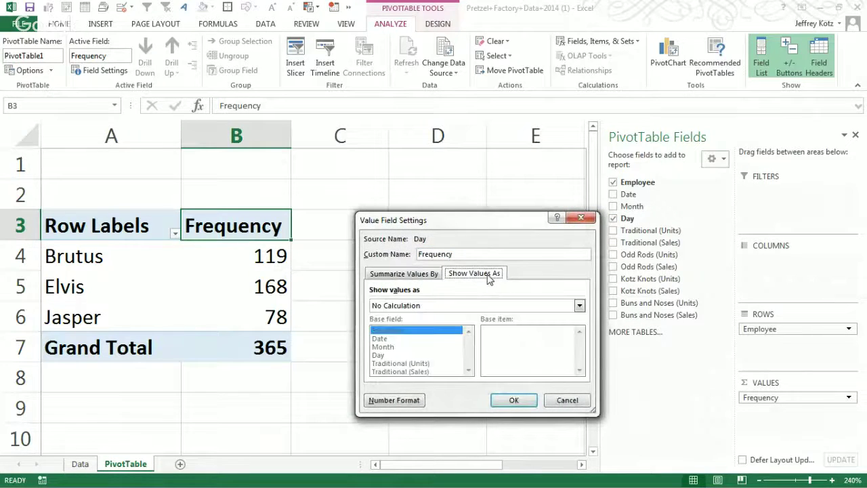
left_click(436, 306)
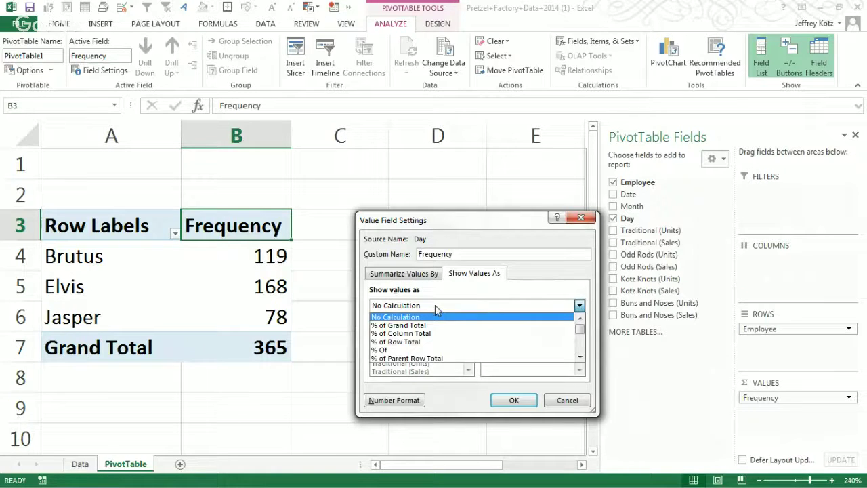
left_click(424, 326)
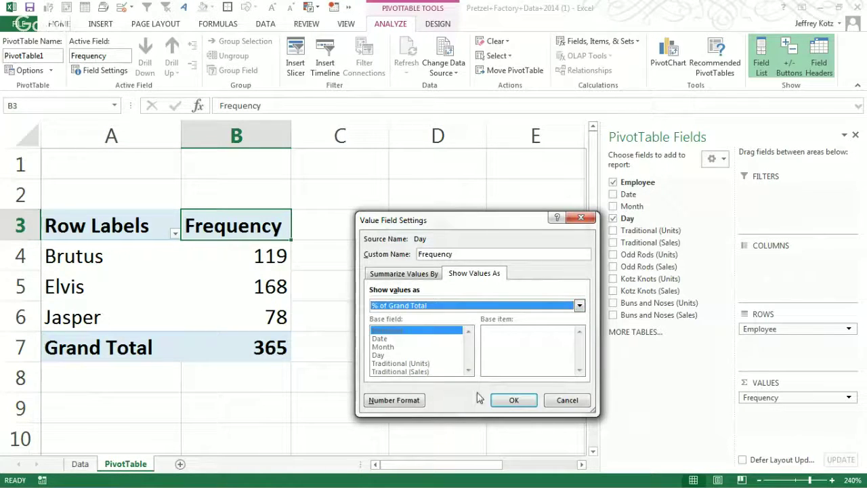
left_click(504, 400)
left_click(257, 286)
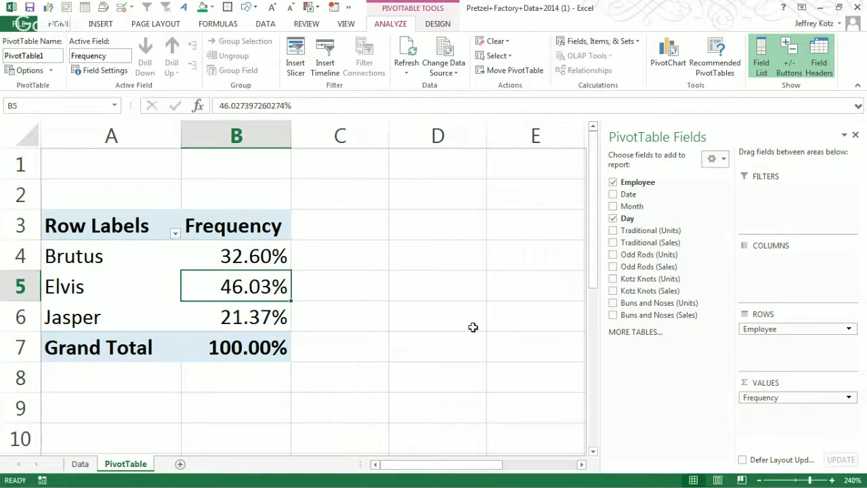
left_click(245, 321)
left_click(258, 255)
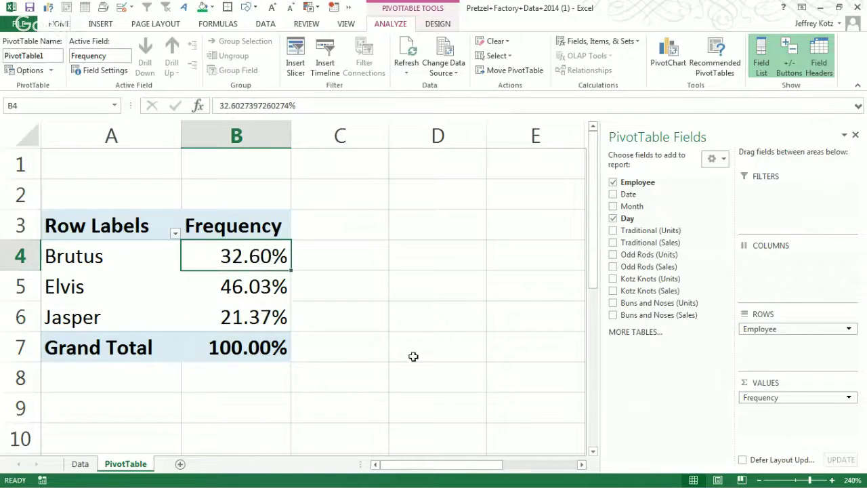
Step: Change the value field's custom name to Percent of days worked
double_click(245, 229)
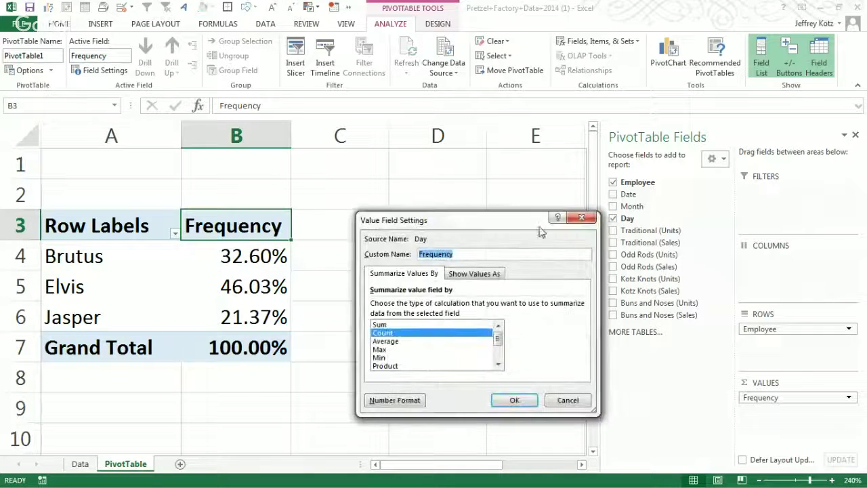
type("Percent of Days worked")
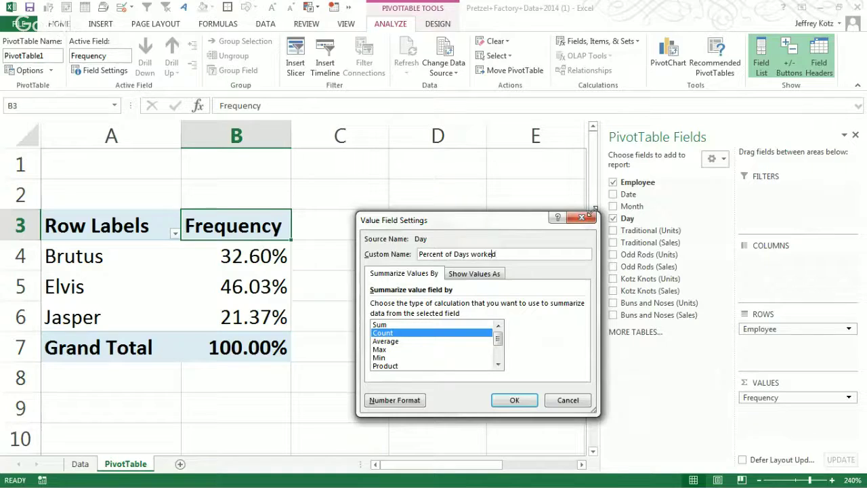
key("shift+Left")
type("d")
key("Return")
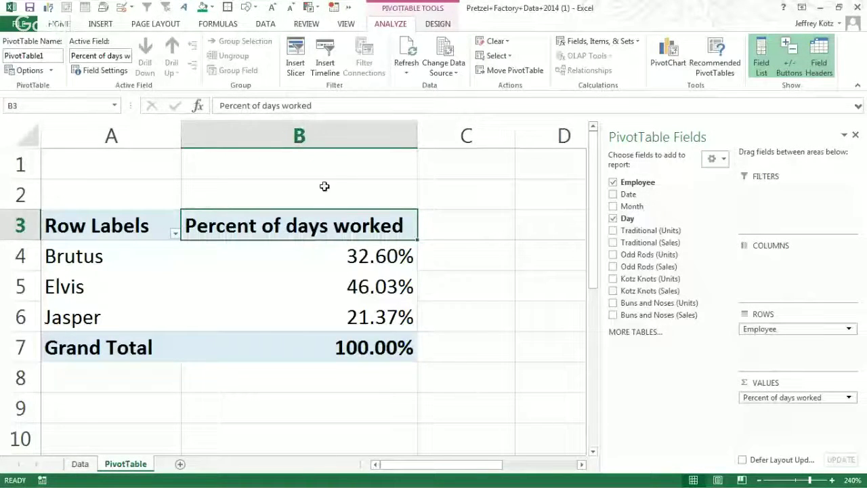
Step: Set the Percent of days worked field back to No Calculation so it shows plain counts
double_click(384, 231)
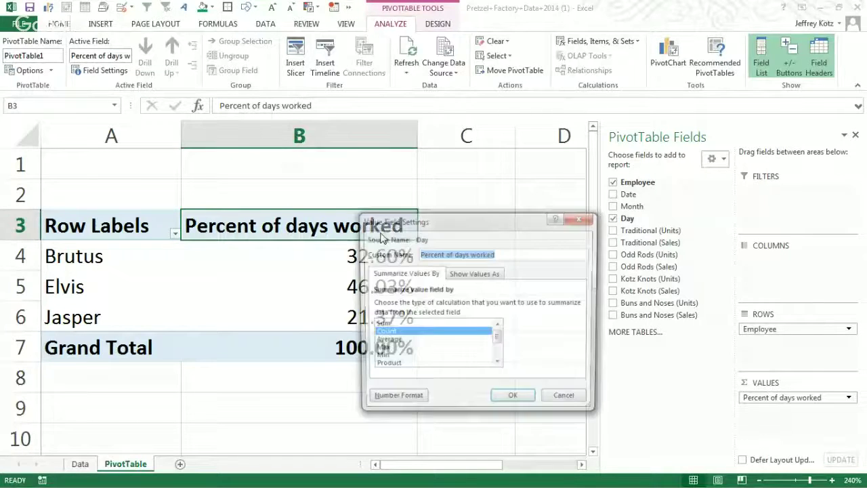
left_click(482, 273)
left_click(418, 305)
left_click(406, 316)
left_click(509, 399)
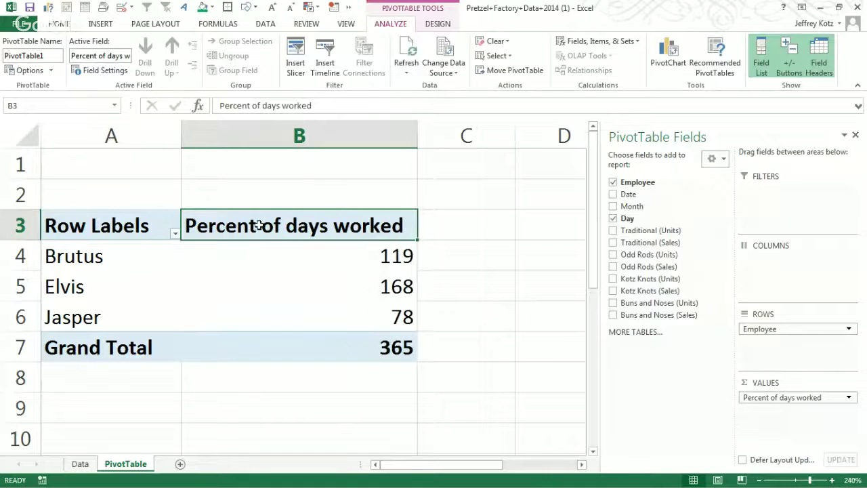
Step: Rename the Percent of days worked field as frequency
double_click(359, 230)
type("frequency")
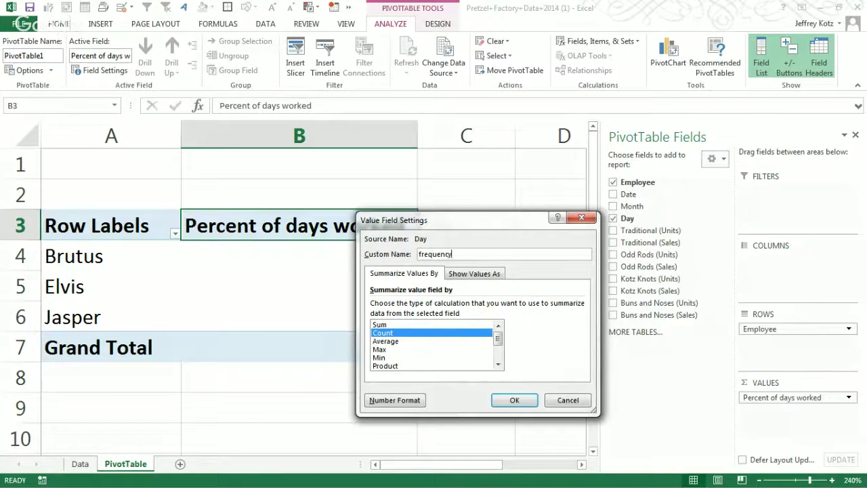
key("Return")
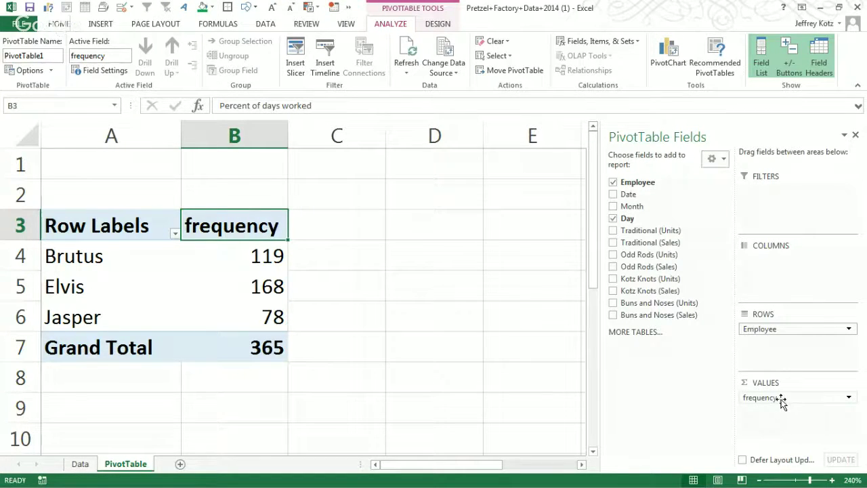
Step: Open the frequency field's Value Field Settings from the values area of the field list and cancel them
left_click(848, 398)
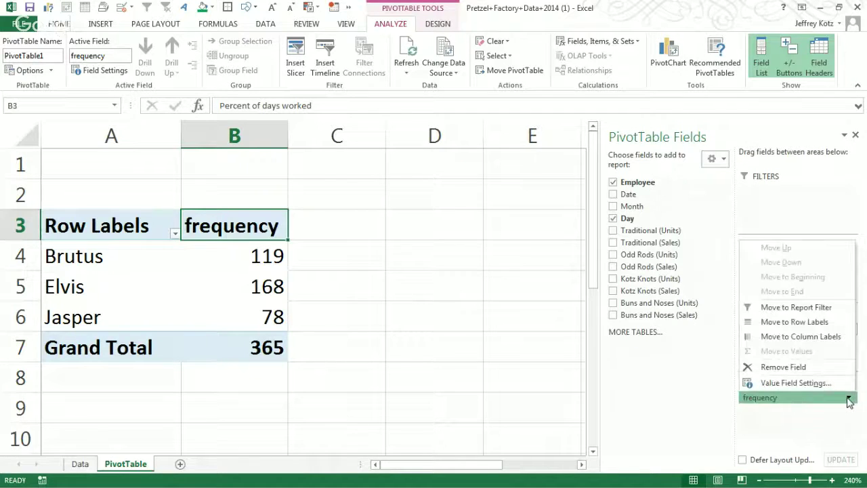
left_click(815, 384)
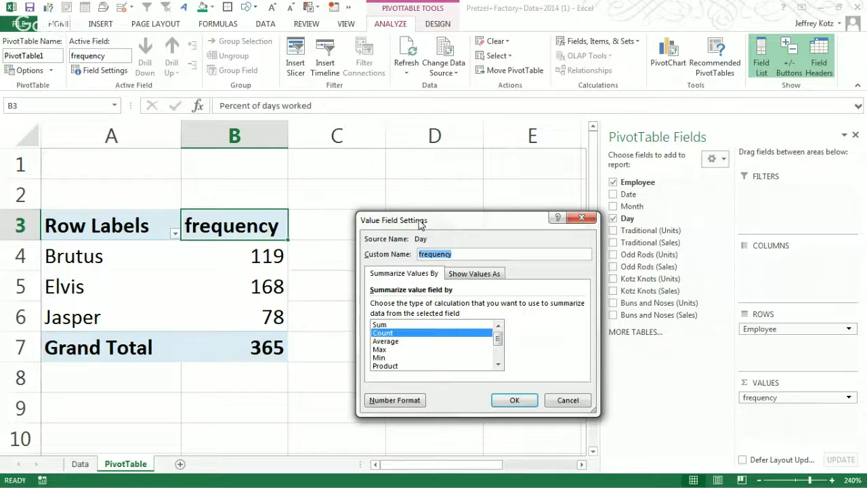
left_click(568, 400)
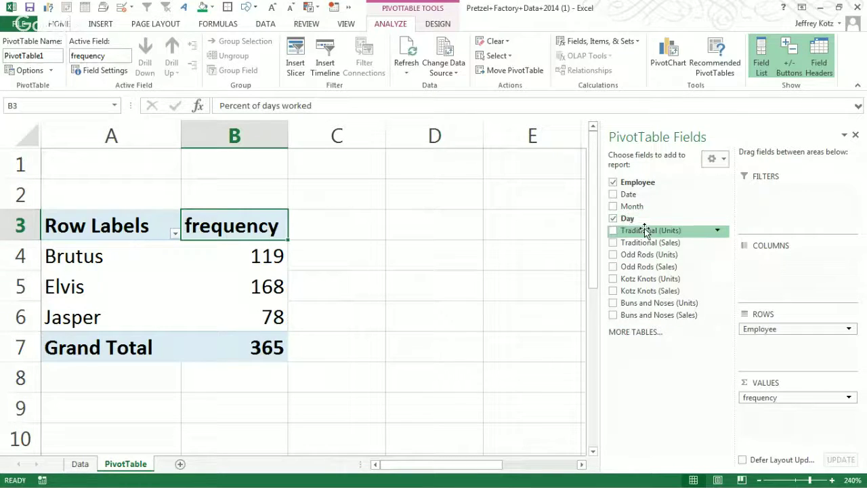
Step: Add Day to the pivot table's columns to break down each employee's frequency by weekday
left_click_drag(649, 218, 810, 284)
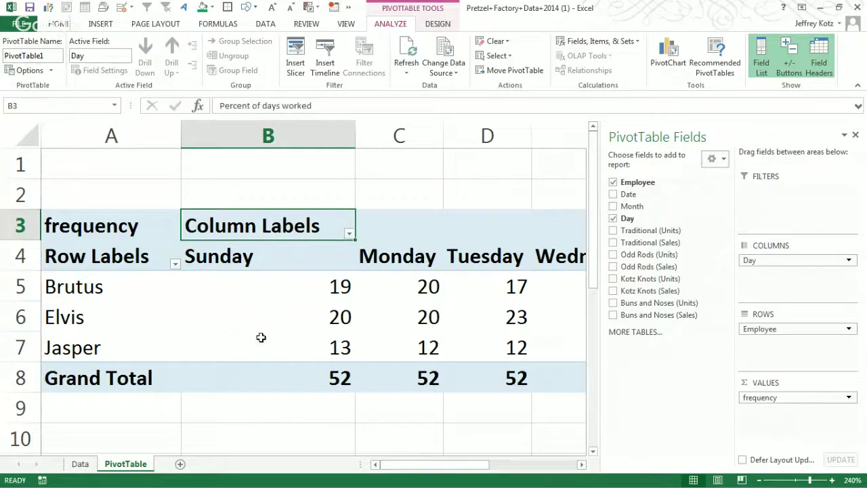
left_click(281, 317)
scroll(280, 320, "down", 1)
scroll(280, 321, "down", 4)
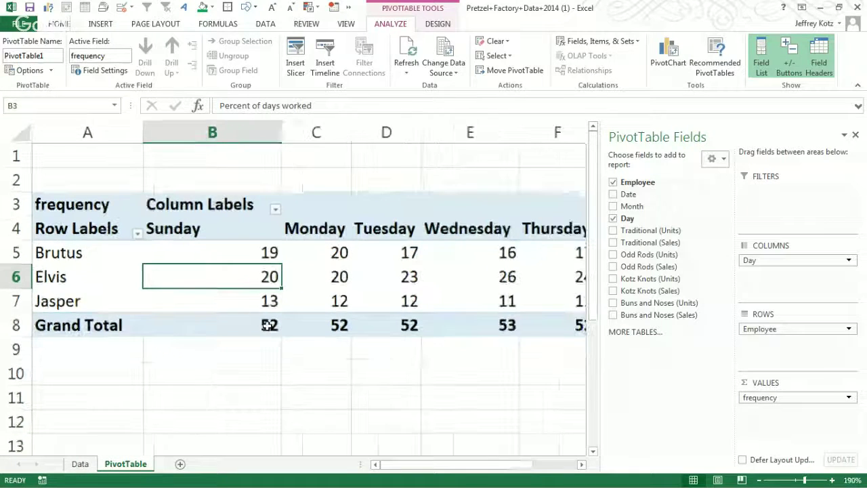
scroll(265, 327, "down", 3)
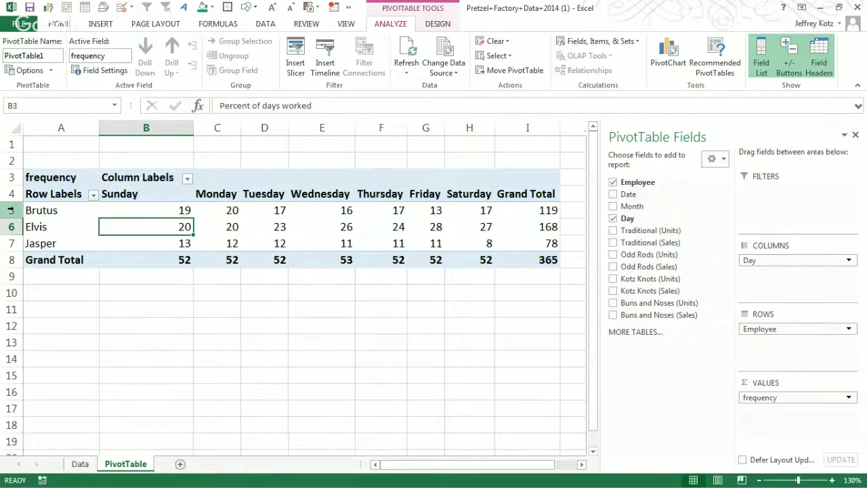
Step: Examine each employee's work counts per weekday and the grand totals in the pivot table
left_click(547, 259)
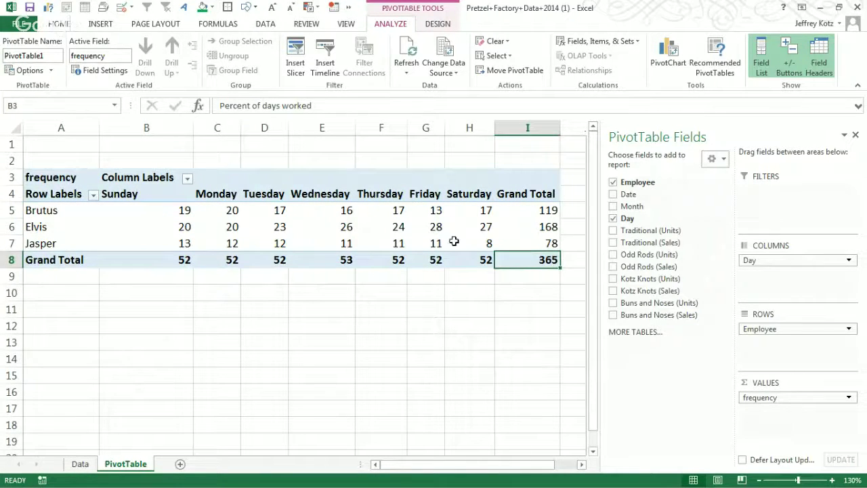
left_click(485, 244)
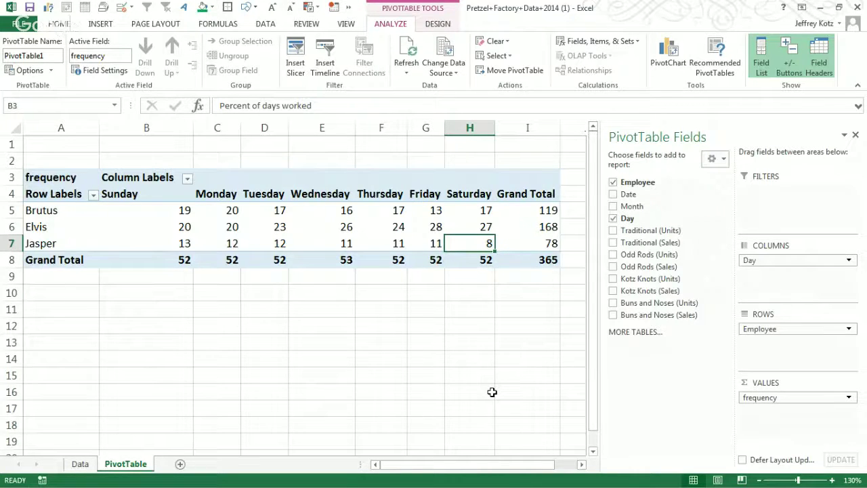
left_click(540, 245)
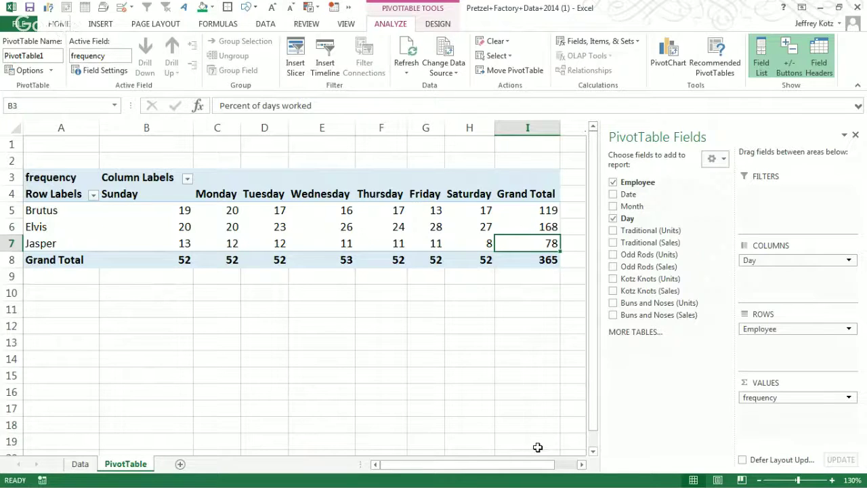
left_click_drag(184, 241, 474, 242)
left_click(439, 309)
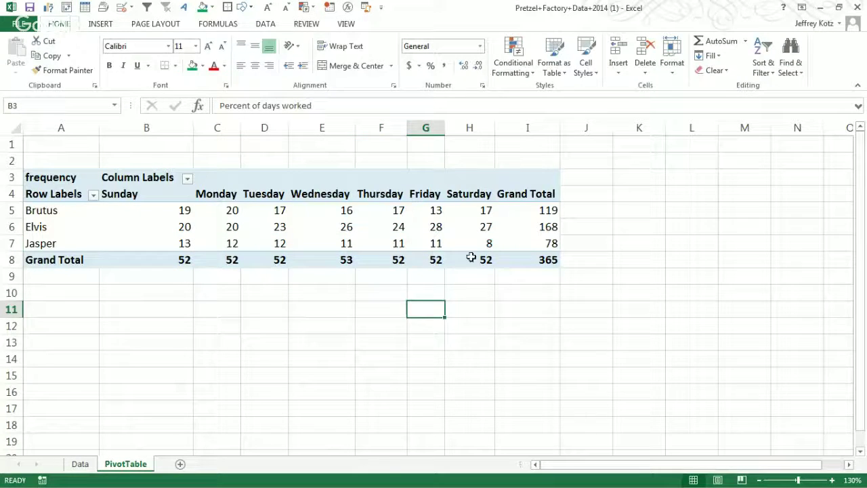
left_click(482, 241)
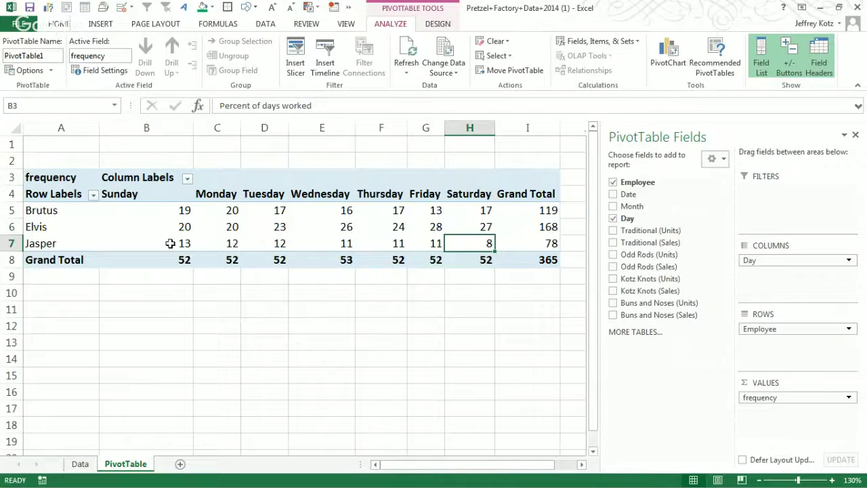
left_click(171, 244)
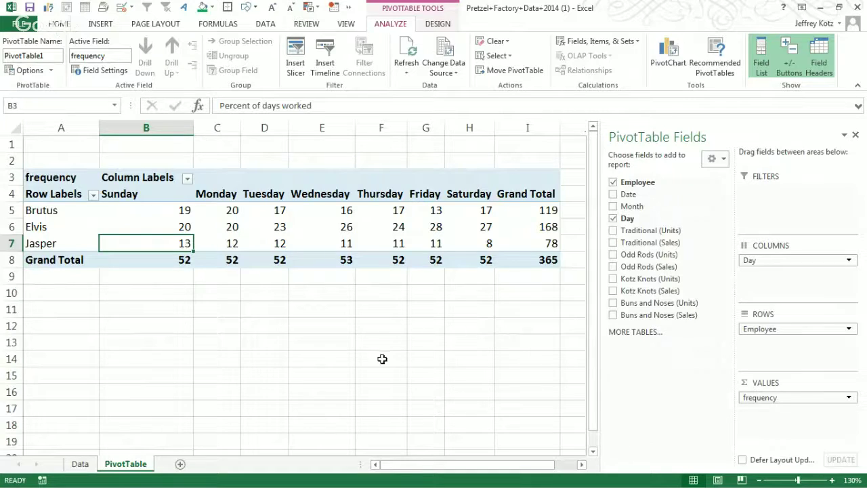
left_click(428, 211)
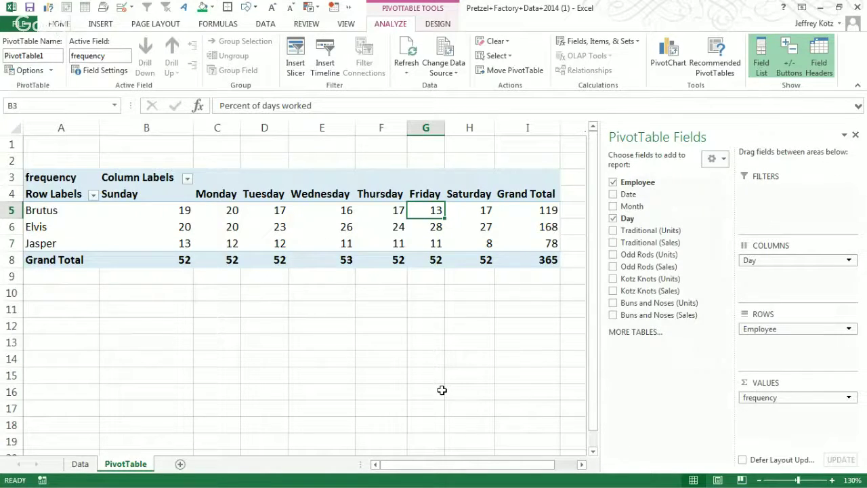
left_click_drag(181, 225, 213, 225)
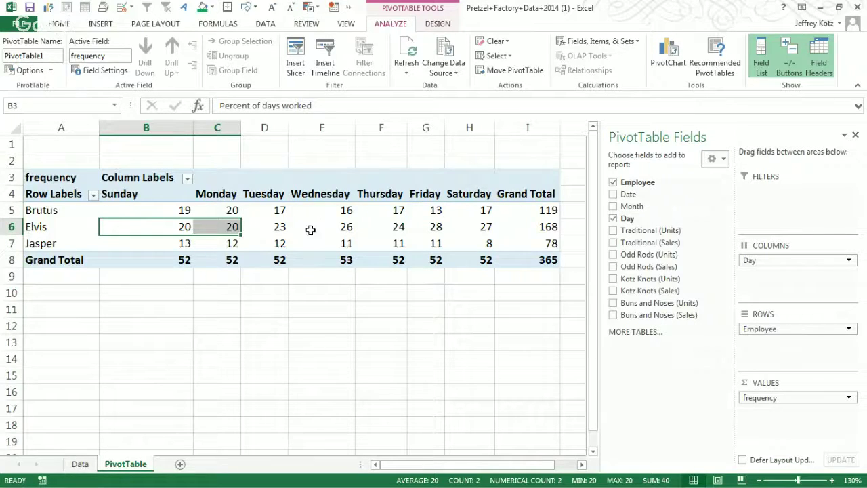
left_click_drag(257, 227, 483, 226)
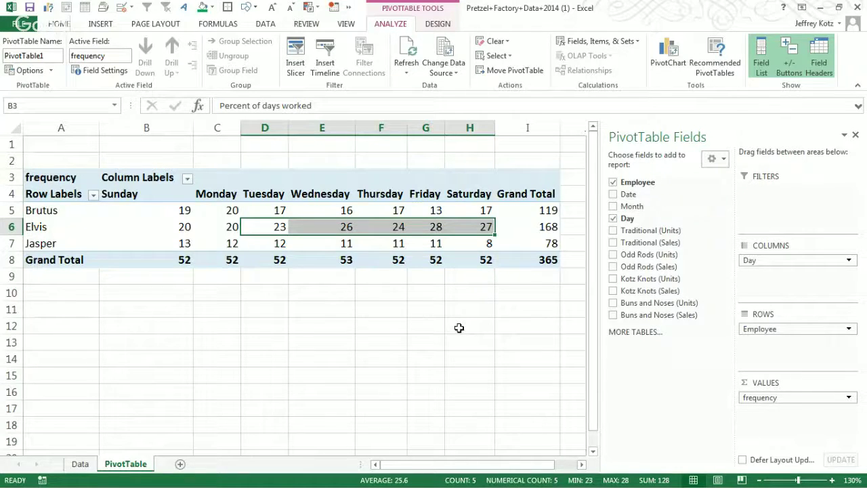
left_click(458, 328)
left_click(489, 245)
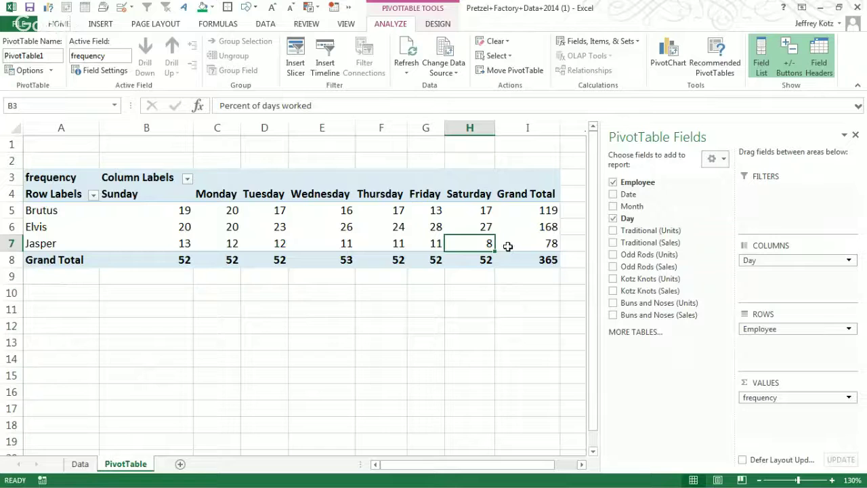
Step: Rearrange the pivot table with Day as rows and Employee as columns, and select the last employee's column from Saturday up to its header
left_click_drag(772, 330, 792, 358)
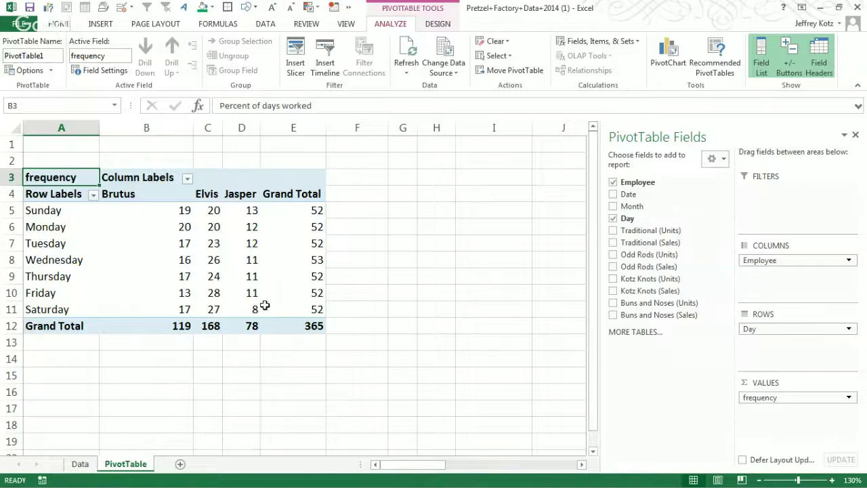
left_click_drag(247, 309, 256, 201)
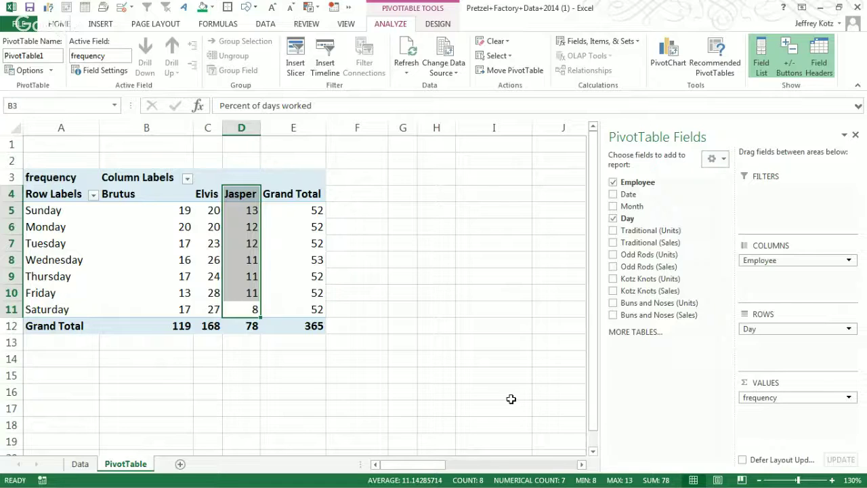
Step: Filter the pivot table's row labels to exclude Sunday and Saturday
left_click_drag(53, 211, 66, 308)
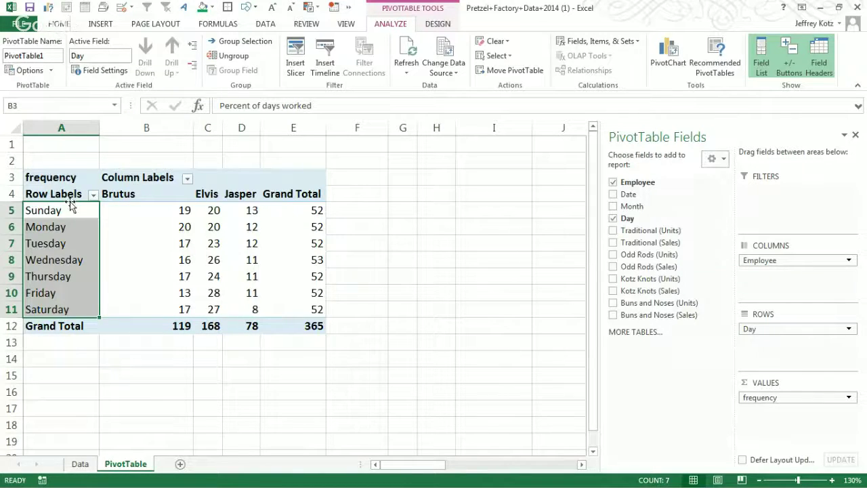
left_click(93, 195)
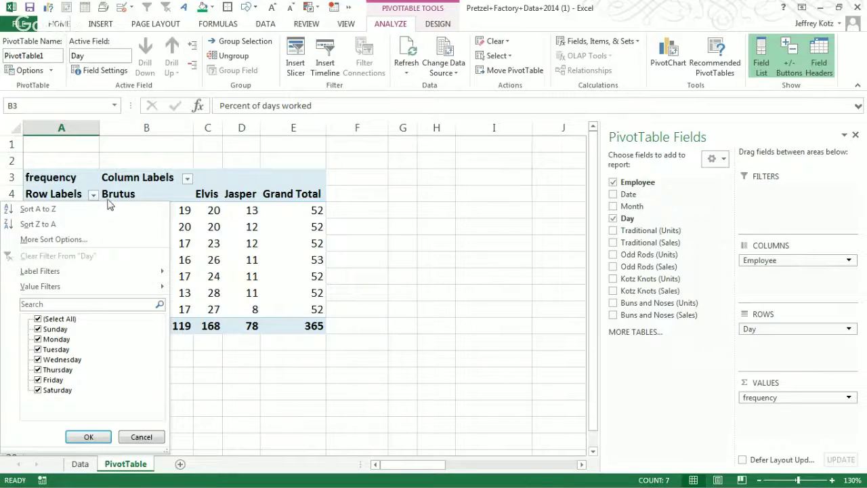
left_click(37, 330)
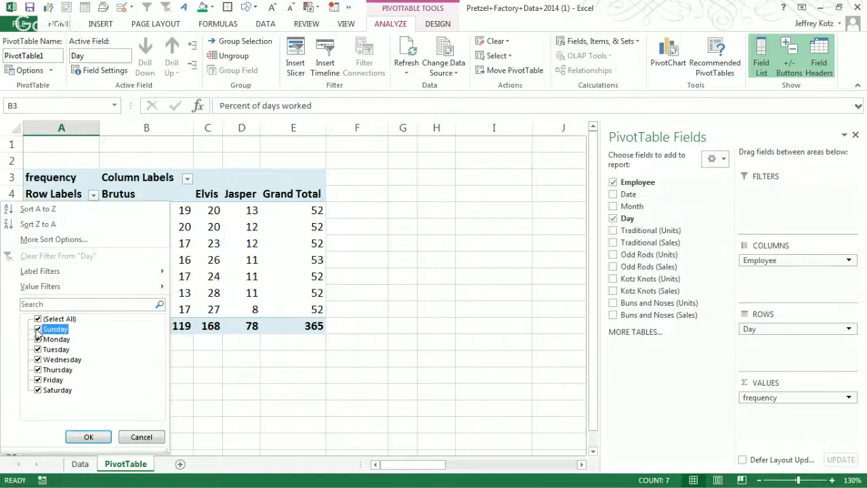
left_click(39, 390)
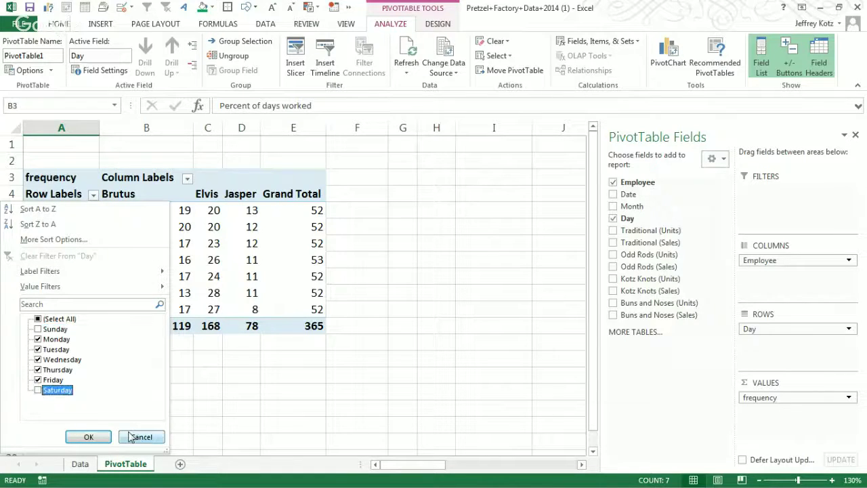
left_click(89, 439)
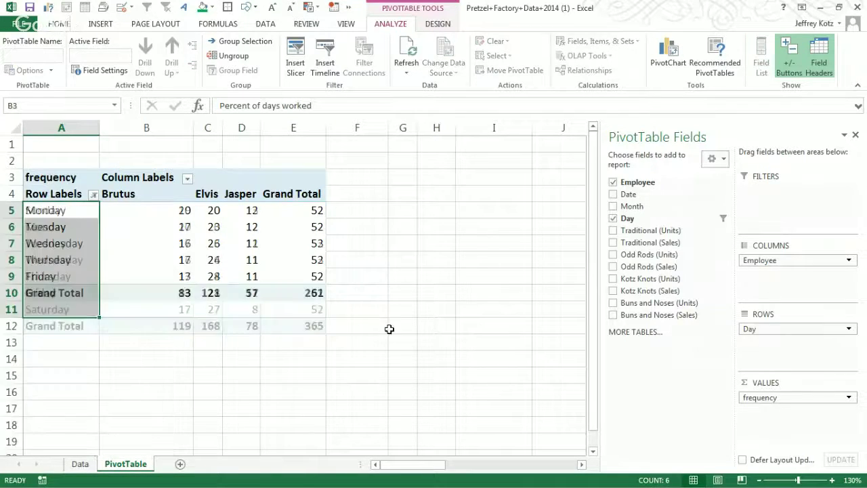
Step: Examine the Monday-to-Friday counts for each employee and the overall grand total in the filtered pivot table
left_click(305, 294)
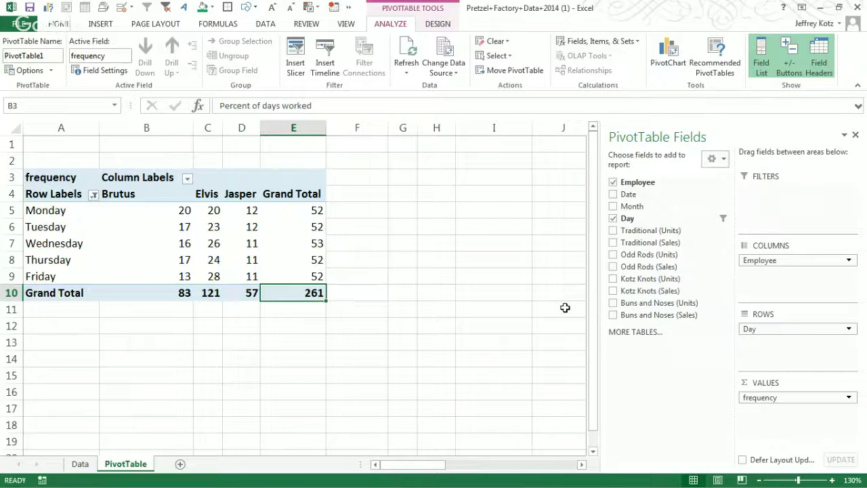
left_click_drag(244, 211, 244, 270)
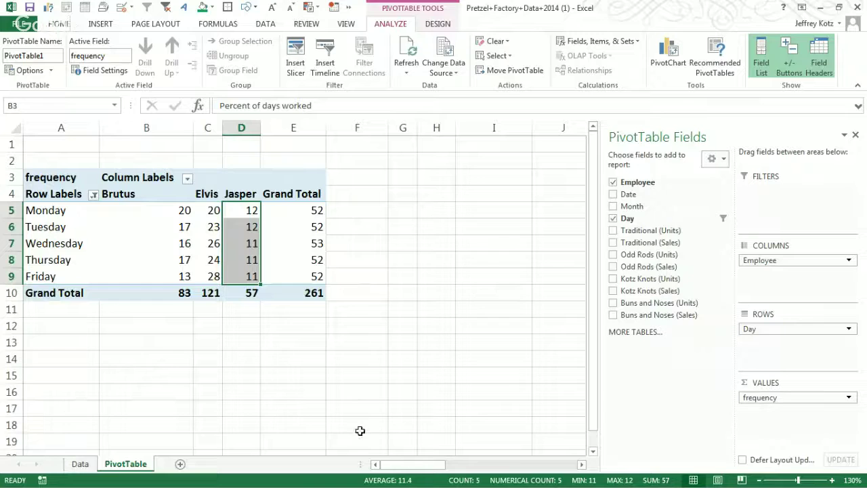
left_click(169, 216)
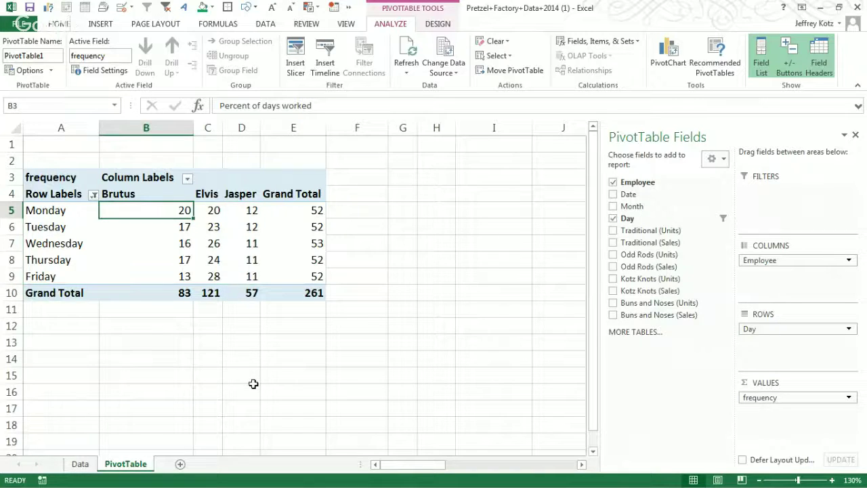
left_click(211, 242)
left_click_drag(214, 258, 214, 277)
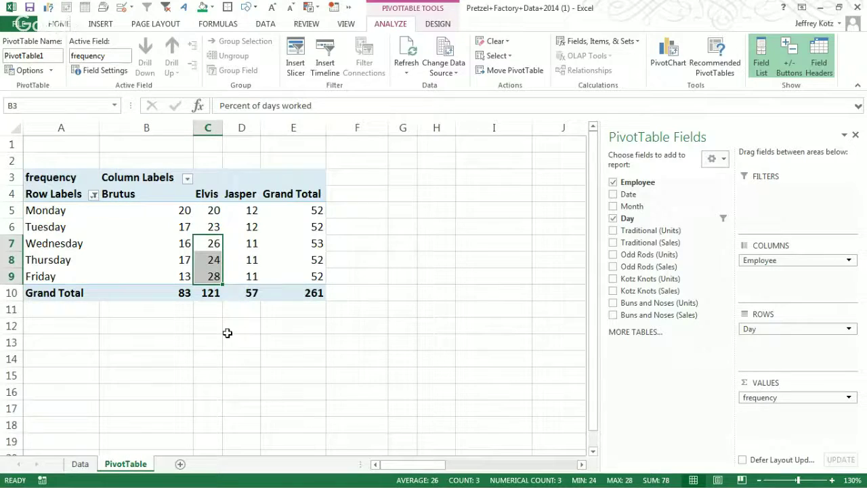
left_click(210, 217)
left_click_drag(210, 216, 214, 277)
Step: Include Sunday and Saturday in the row label filter again
left_click(94, 194)
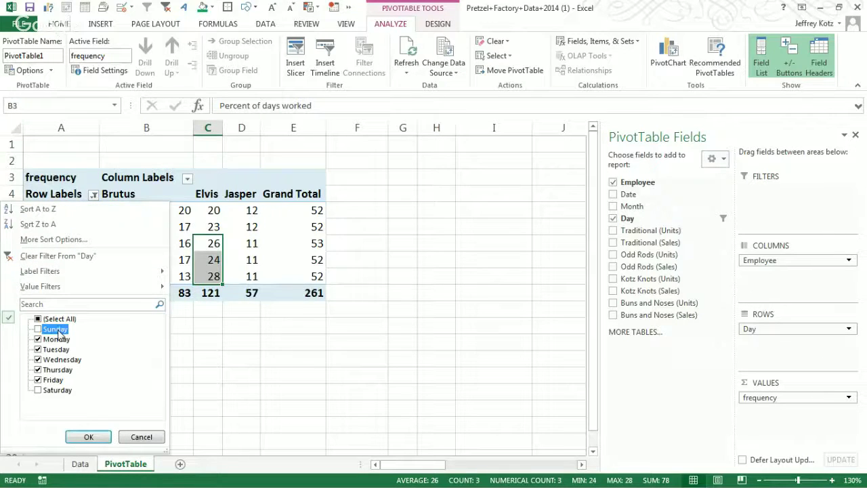
left_click(39, 391)
left_click(88, 436)
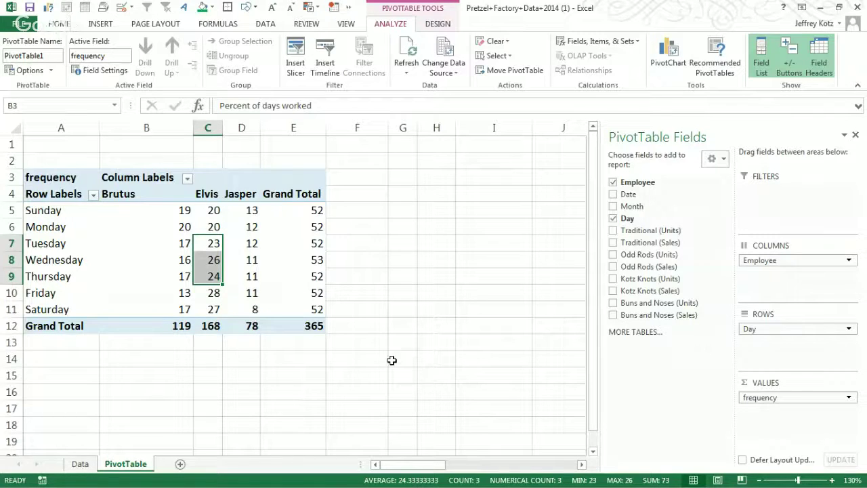
left_click(103, 196)
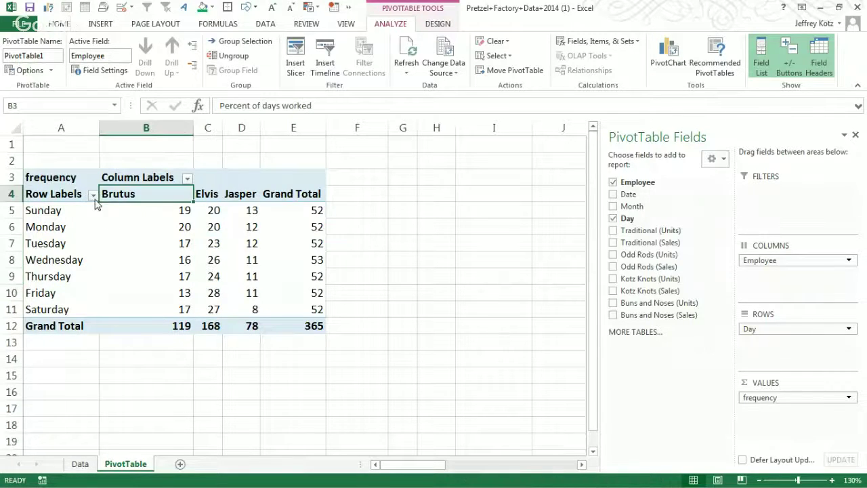
left_click(93, 194)
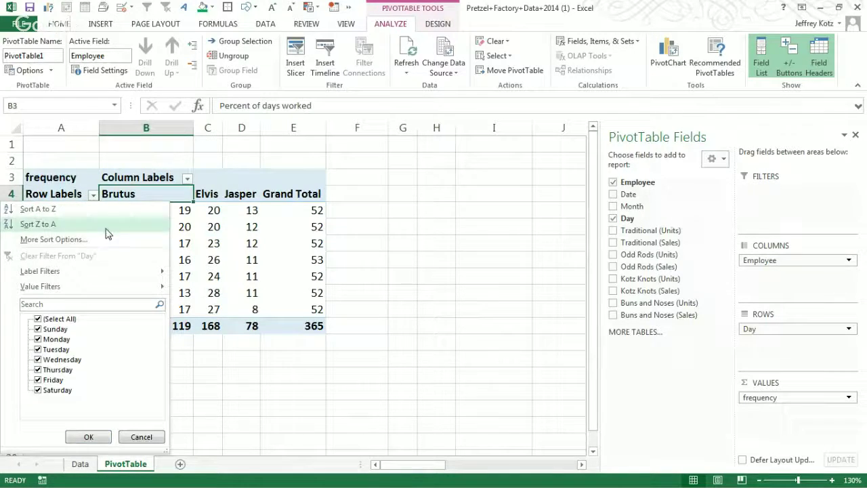
left_click(154, 438)
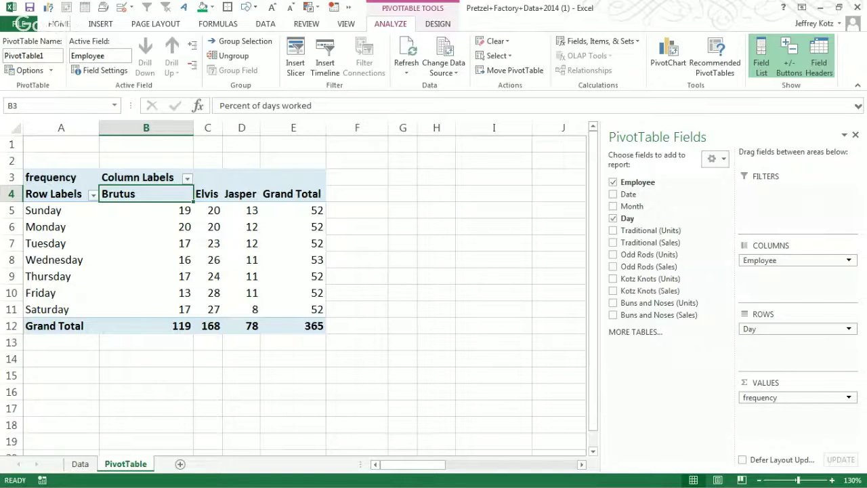
Step: Check the Day and Month entries of the late-December records on the Data sheet
left_click(265, 226)
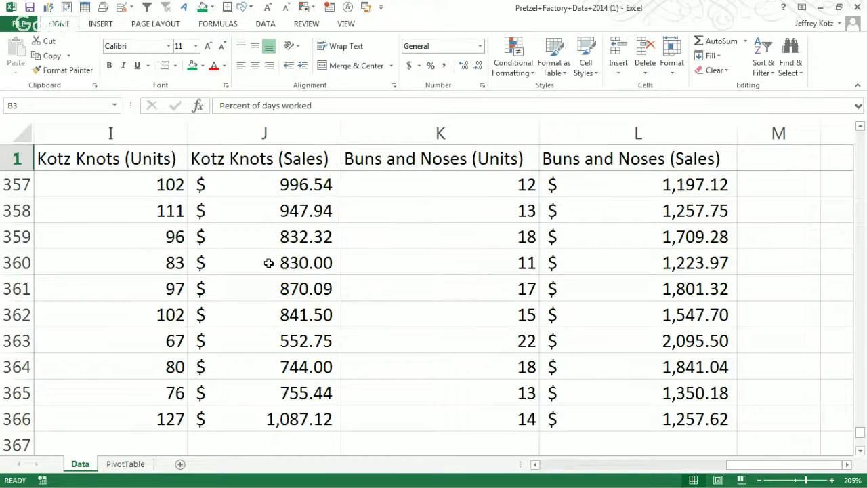
left_click_drag(814, 466, 582, 466)
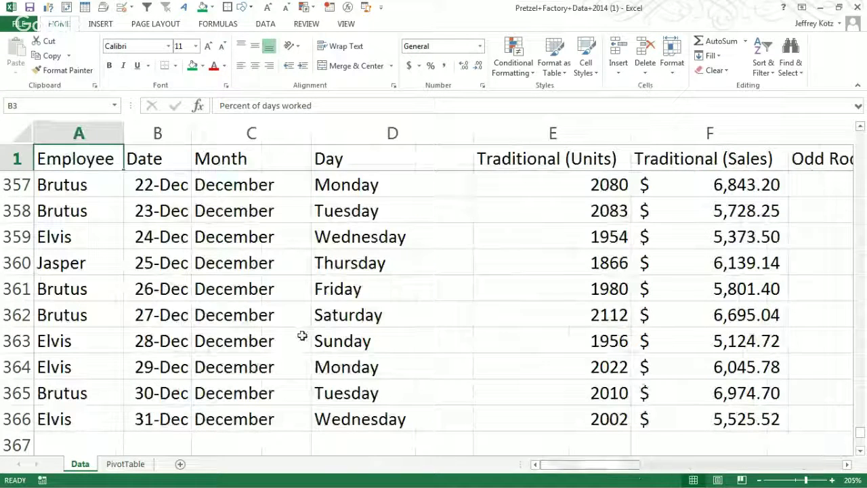
left_click(338, 180)
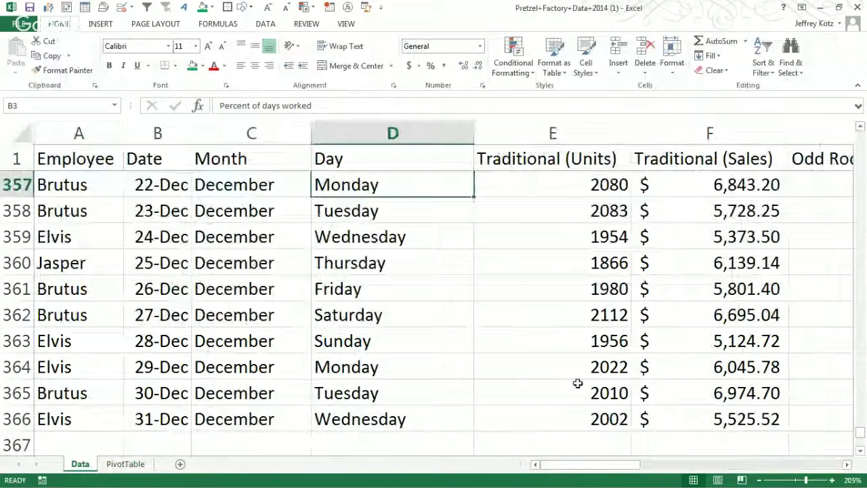
left_click(367, 230)
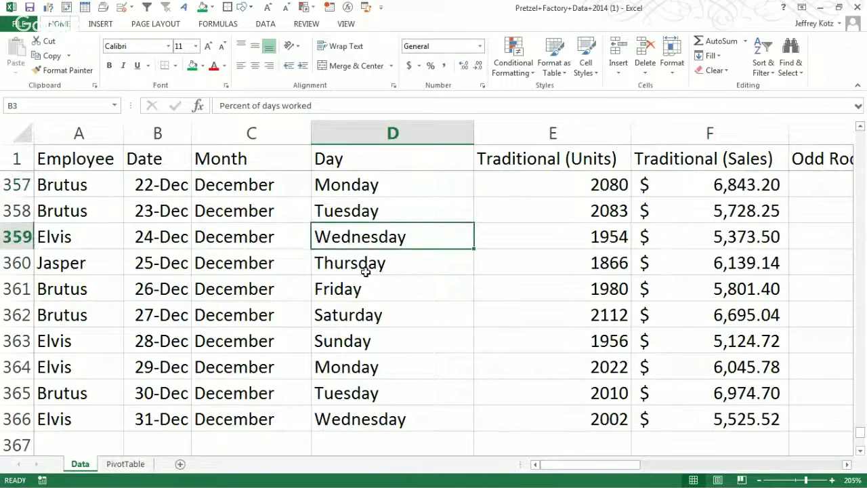
left_click(359, 355)
left_click(288, 266)
left_click(259, 318)
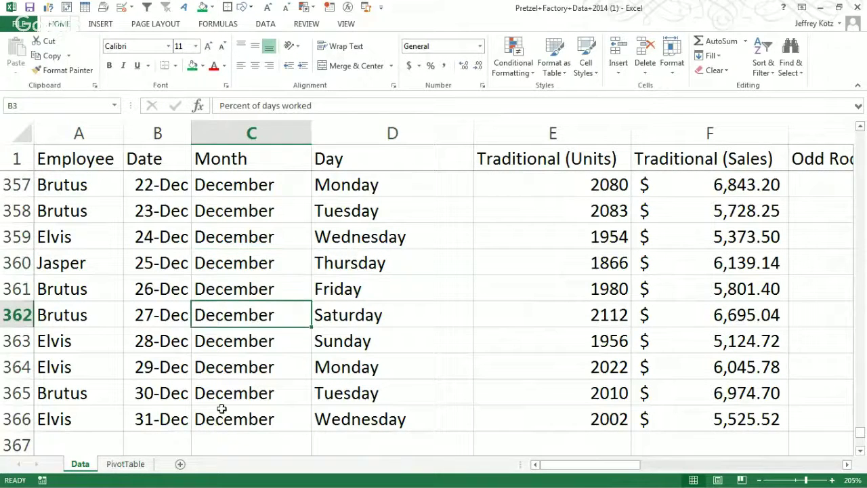
Step: On the PivotTable sheet, remove Day from the rows and Employee from the columns of the pivot table
left_click(140, 467)
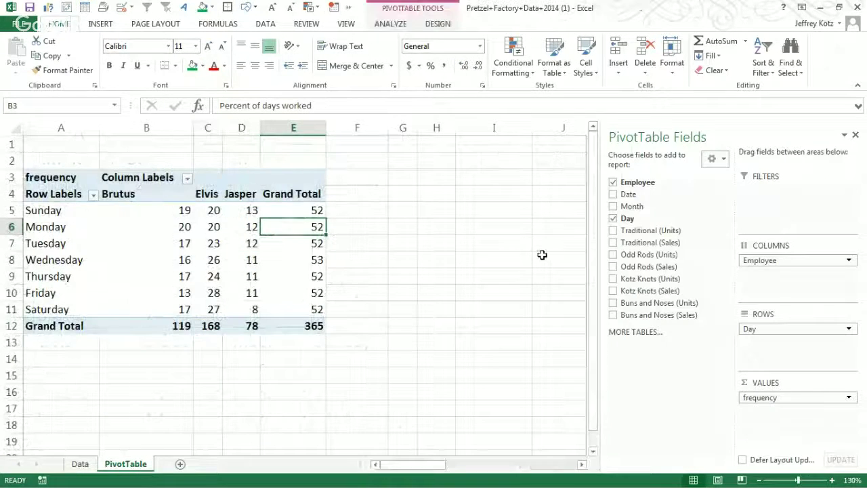
left_click(133, 238)
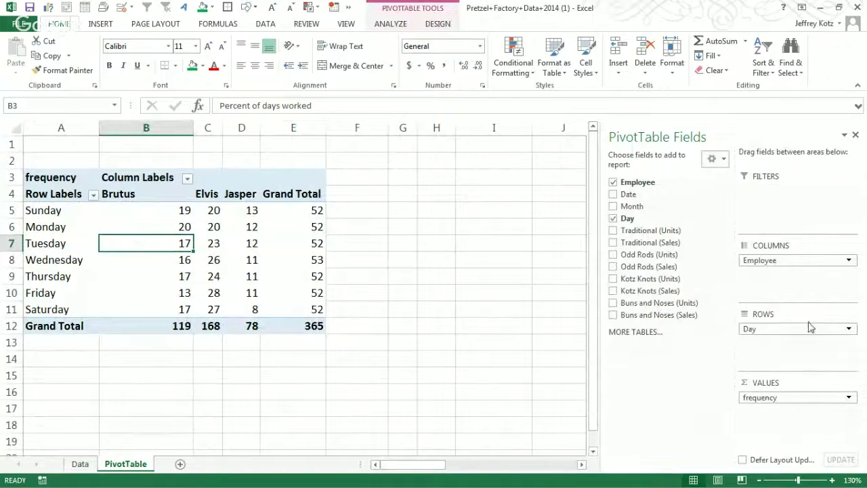
left_click_drag(815, 332, 498, 362)
left_click_drag(772, 261, 416, 318)
Step: Open the Data sheet, switch to the Word notes on encountering data, and read through to the section on charting the data
left_click(80, 463)
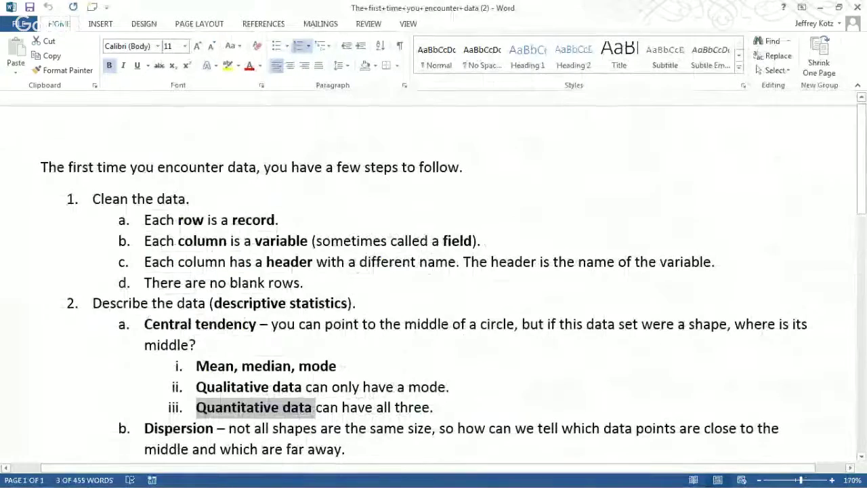
scroll(433, 284, "down", 1)
scroll(411, 271, "down", 7)
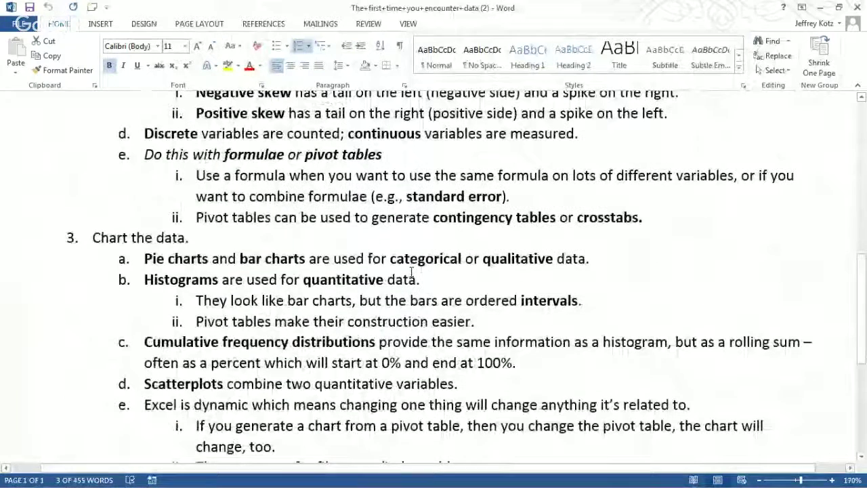
Step: Read the notes' line on contingency tables and crosstabs, and switch to Excel to review the summary statistics on the Data sheet
left_click_drag(467, 219, 556, 219)
double_click(608, 218)
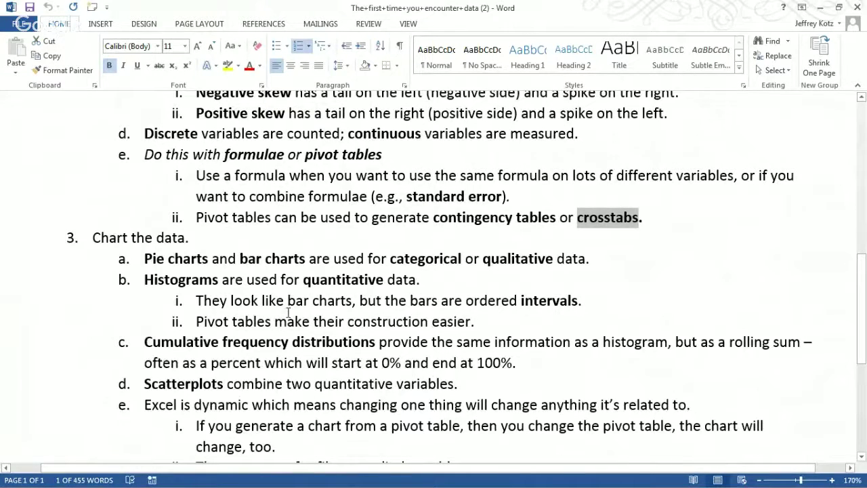
key("alt+Tab")
scroll(203, 349, "down", 3)
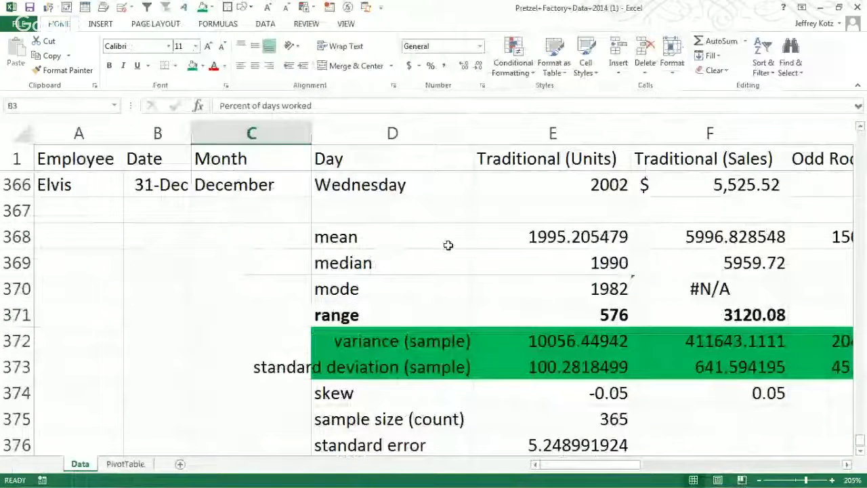
left_click_drag(431, 236, 478, 437)
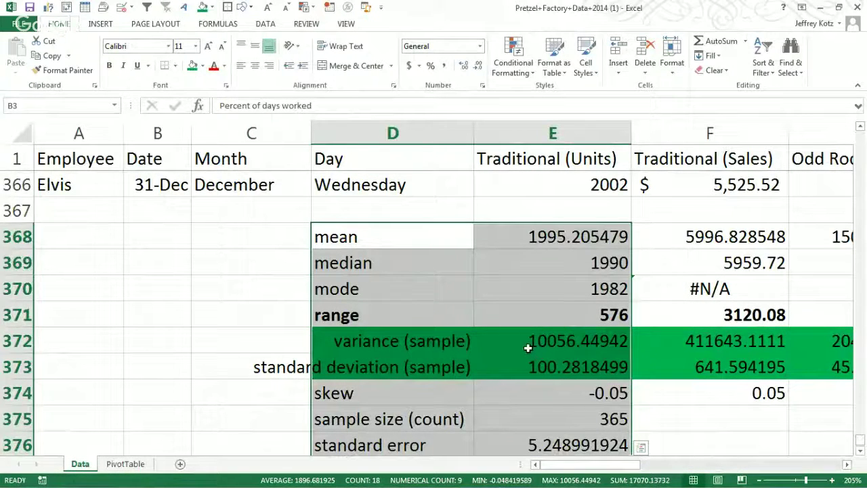
Step: On the PivotTable sheet, remove the frequency value from the pivot table and add Employee to the rows
left_click(125, 464)
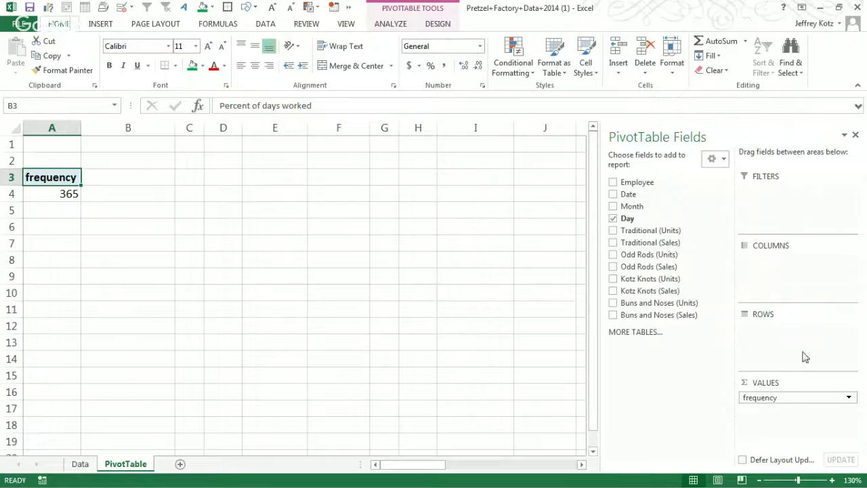
left_click_drag(776, 398, 424, 386)
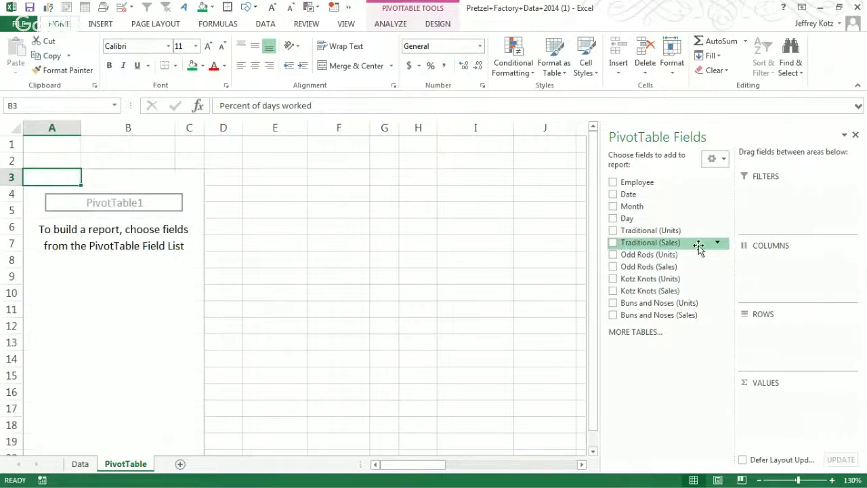
left_click_drag(652, 182, 789, 346)
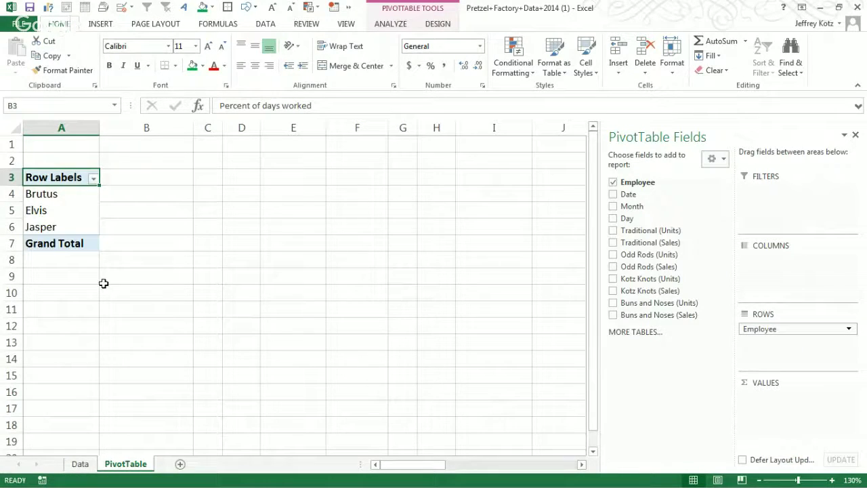
left_click(52, 189)
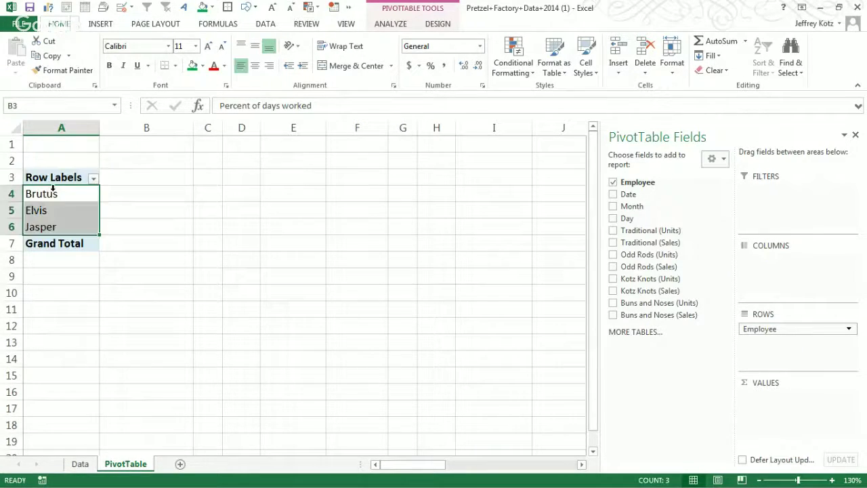
left_click(56, 196)
left_click(60, 211)
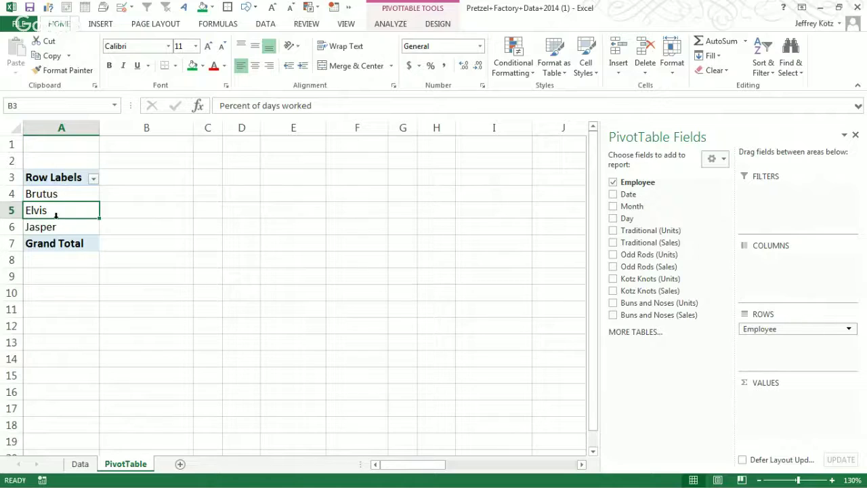
Step: Rename the pivot table's Row Labels header to Employee
double_click(52, 178)
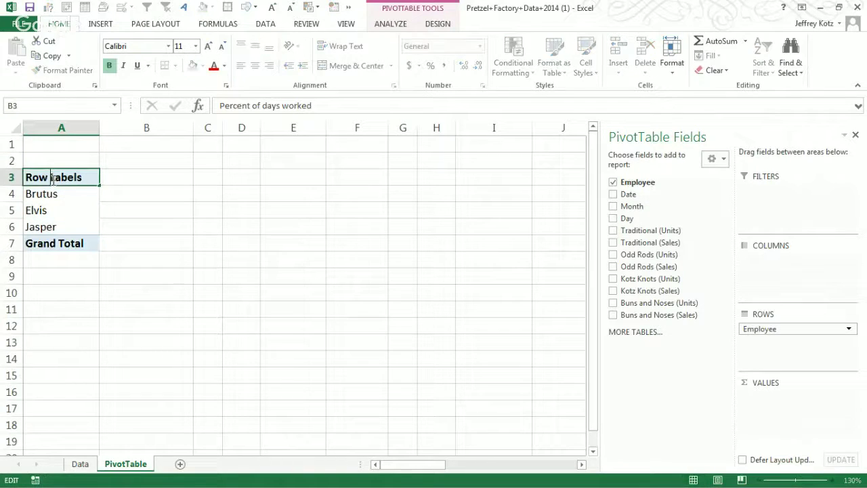
left_click_drag(86, 178, 43, 195)
type("E")
key("BackSpace")
type("mployee")
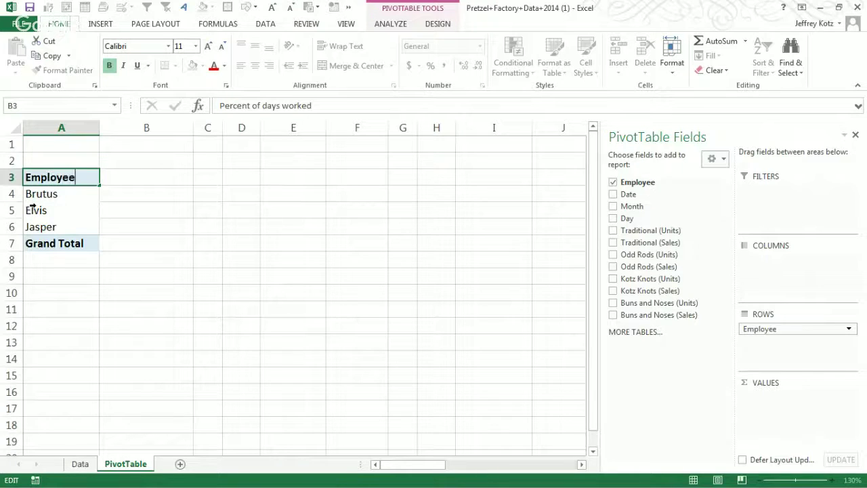
key("Return")
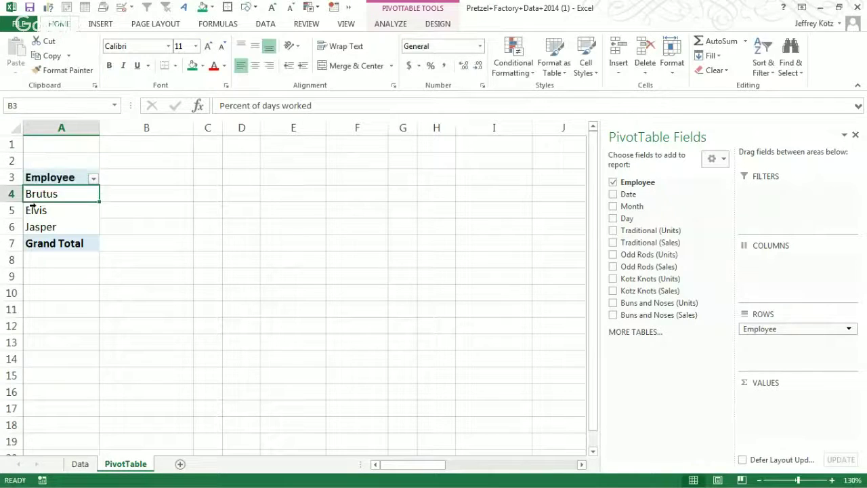
Step: Move the second employee in the row labels up one place and review the new order
left_click(67, 216)
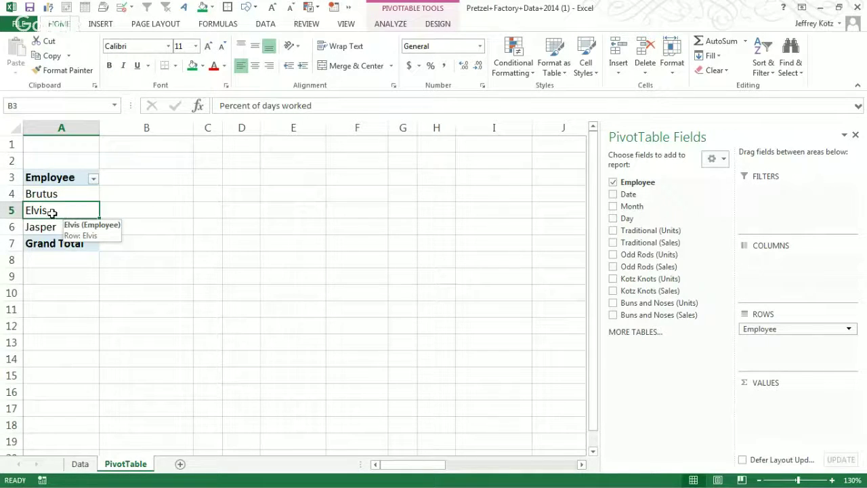
right_click(50, 209)
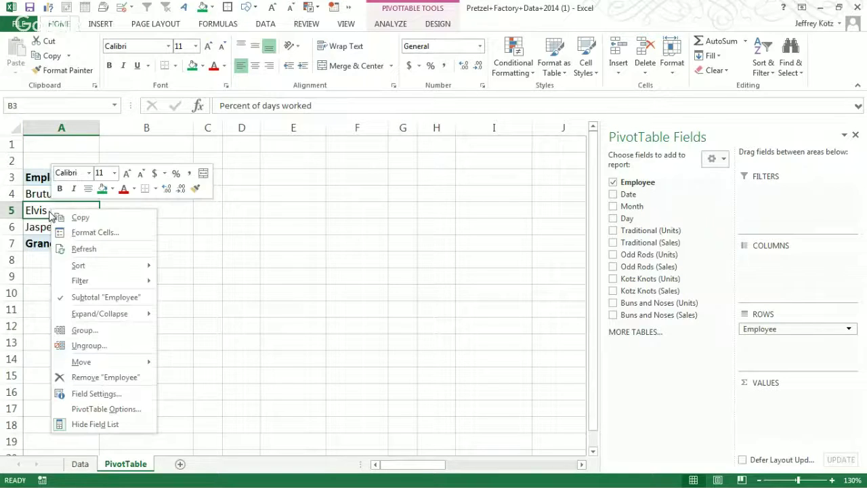
mouse_move(129, 367)
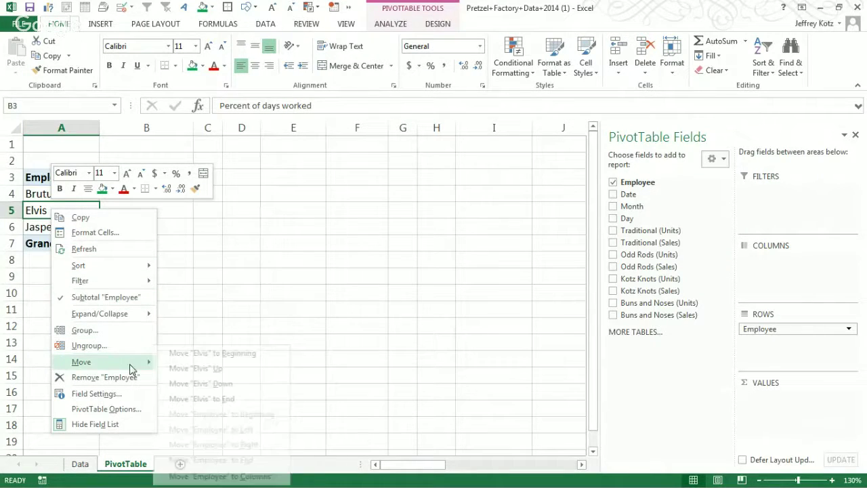
left_click(201, 369)
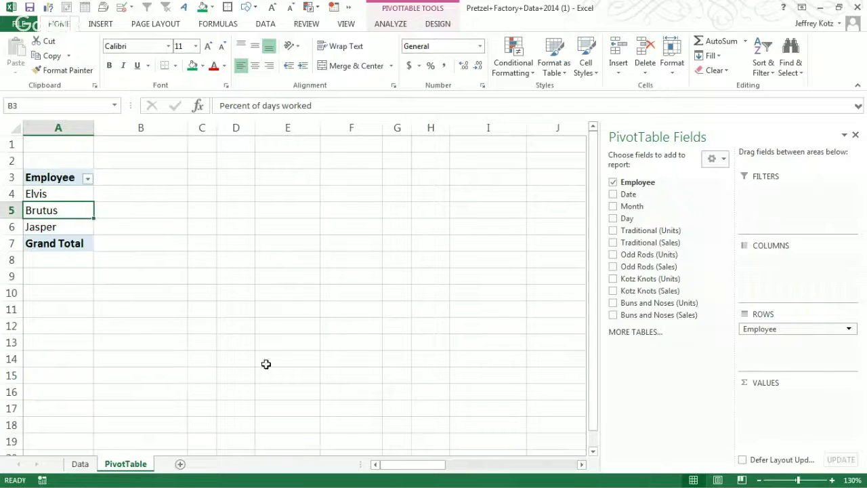
left_click(347, 357)
left_click(37, 195)
left_click(52, 214)
left_click(54, 230)
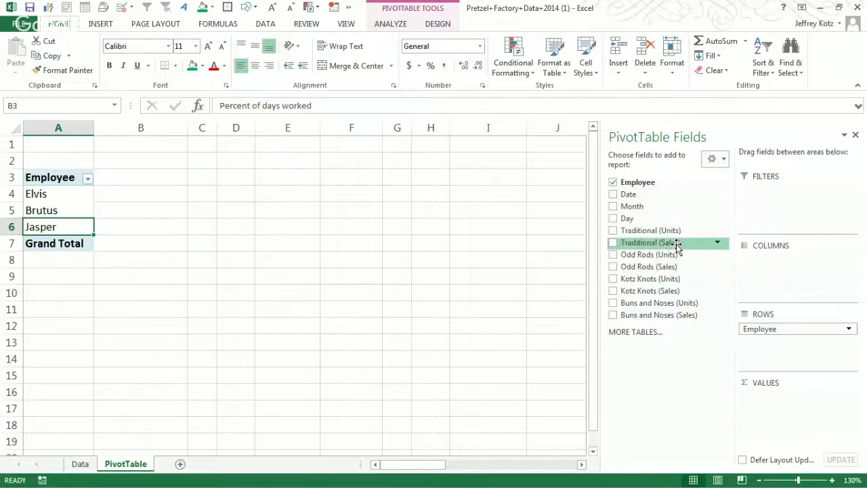
Step: Add Traditional (Units), Odd Rods (Units), Kotz Knots (Units) and Buns and Noses (Units) to the pivot table values
left_click_drag(669, 230, 804, 417)
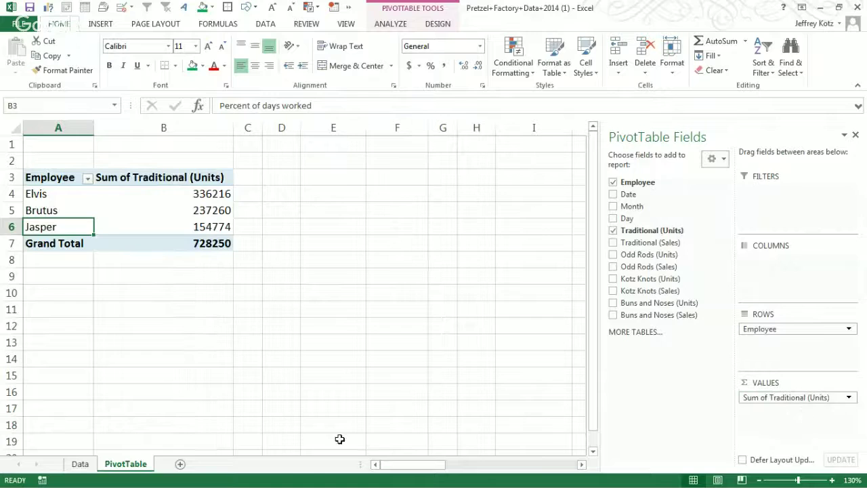
left_click_drag(678, 243, 776, 410)
left_click_drag(650, 278, 752, 440)
left_click_drag(648, 303, 784, 439)
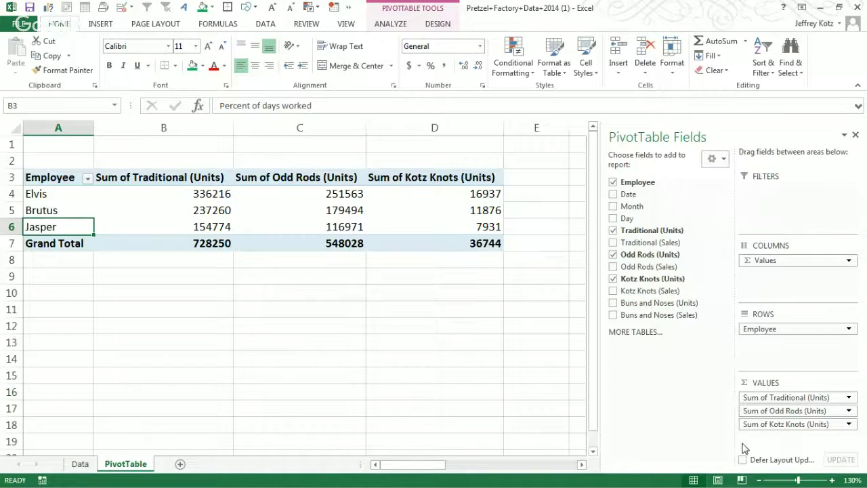
left_click_drag(667, 303, 789, 434)
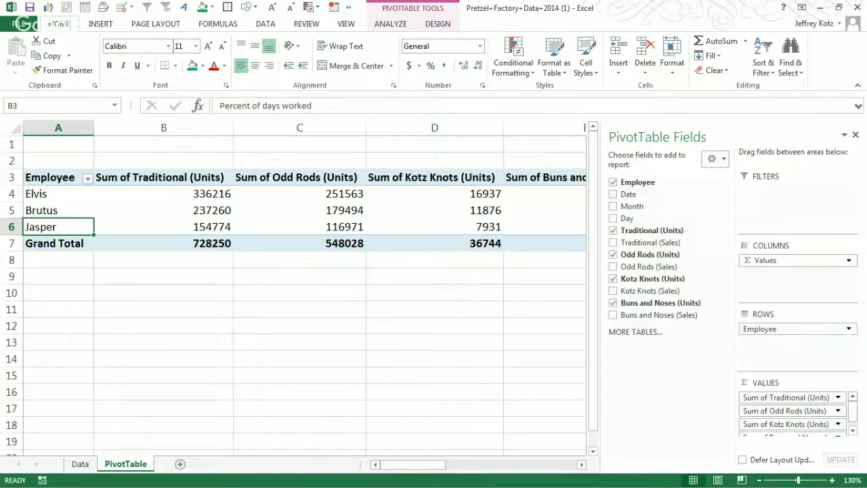
left_click_drag(851, 408, 853, 423)
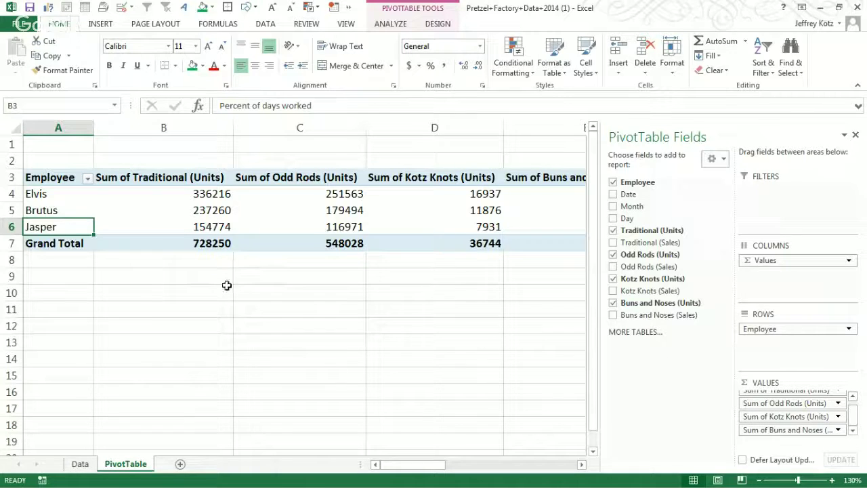
left_click(263, 355)
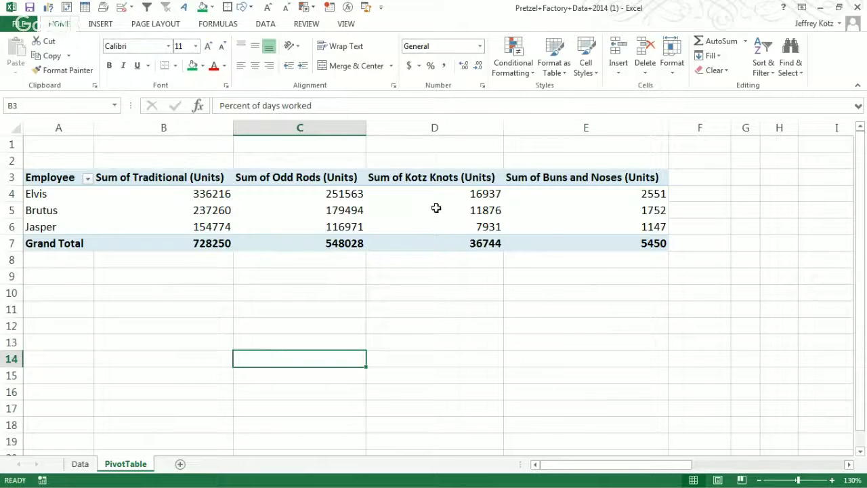
mouse_move(436, 208)
Step: Summarize the Traditional (Units) values by Count and check the count for each employee
left_click(107, 178)
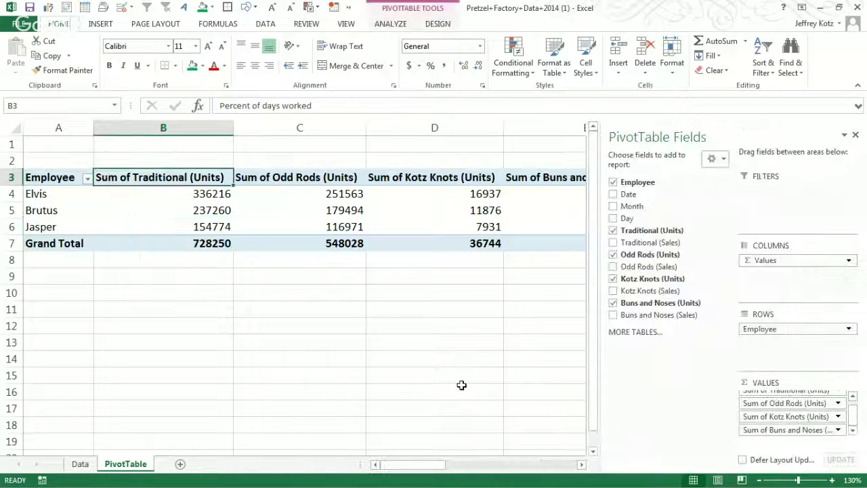
double_click(181, 177)
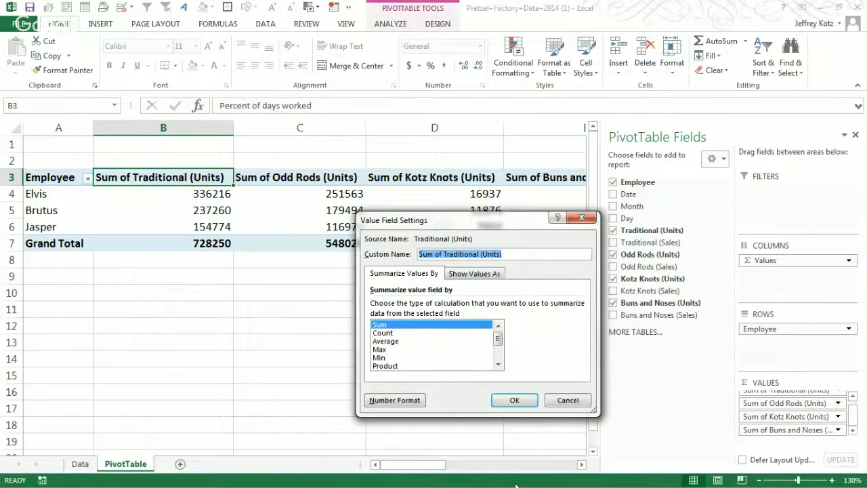
left_click(408, 333)
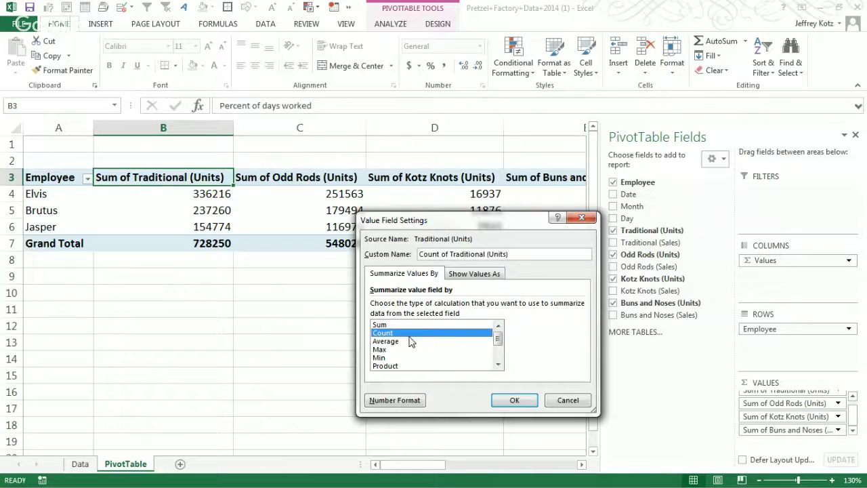
left_click(511, 400)
left_click(356, 366)
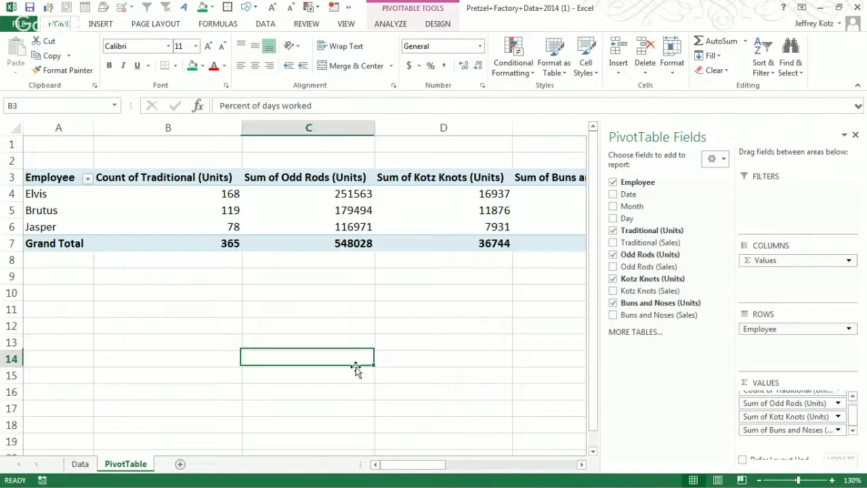
left_click(212, 193)
left_click(214, 211)
left_click(219, 228)
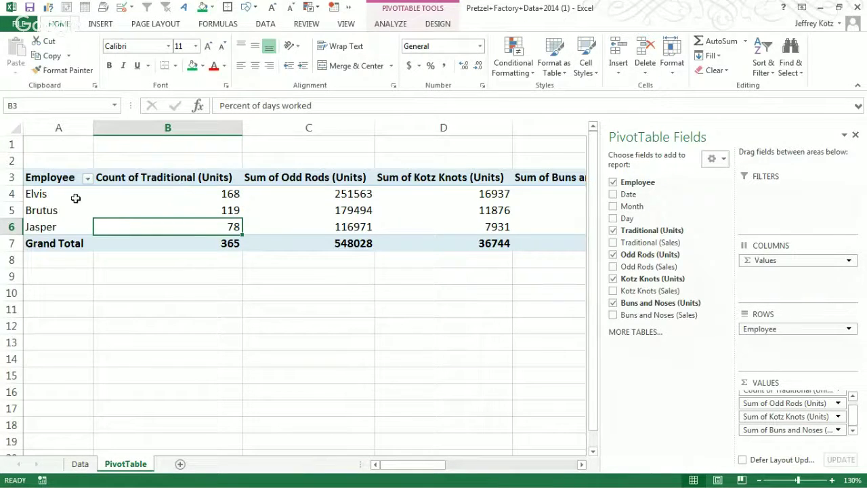
left_click(43, 196)
left_click(48, 216)
left_click(47, 226)
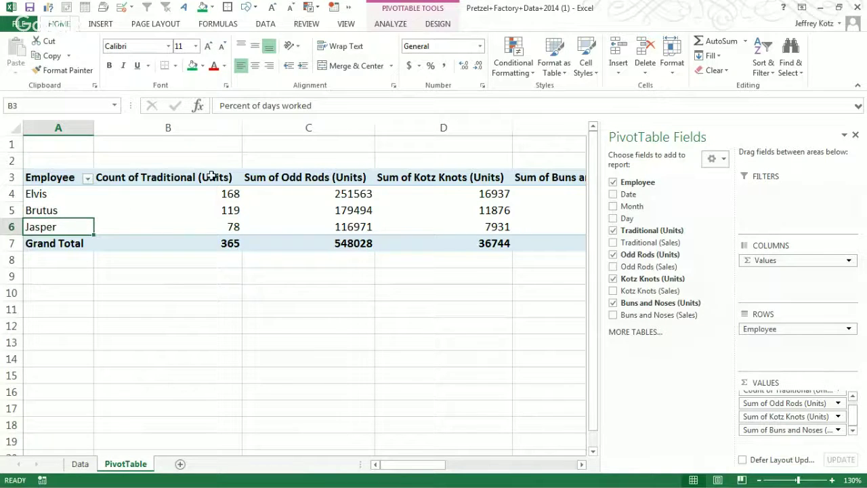
Step: Summarize the Traditional (Units) values by Average
double_click(213, 177)
left_click(385, 341)
left_click(513, 400)
Step: Try highlighting column B, the Traditional (Units) averages, with a green fill and undo it
left_click(194, 127)
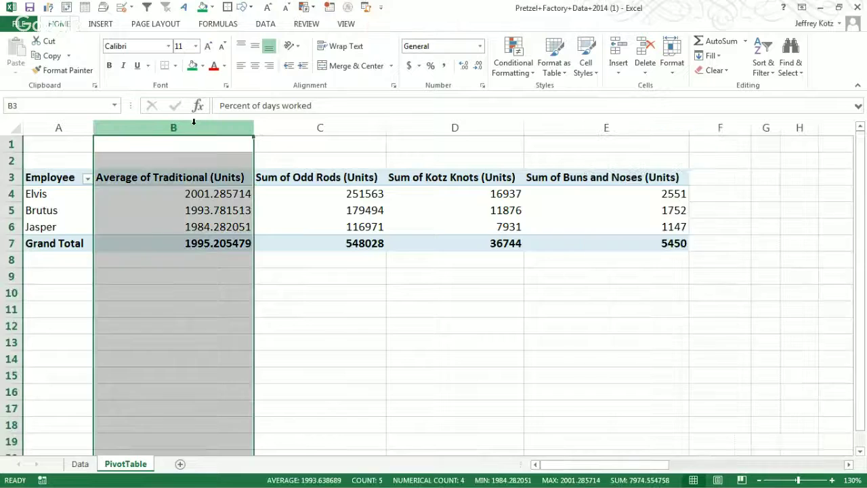
left_click(192, 66)
left_click(326, 310)
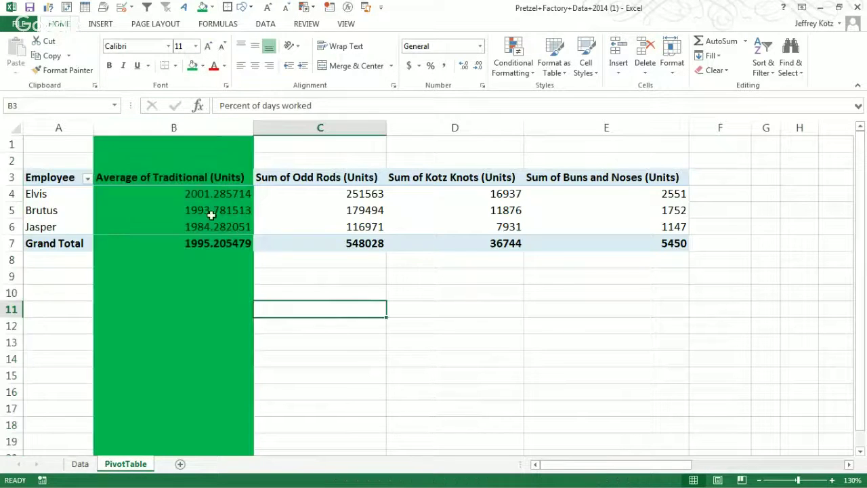
left_click(236, 193)
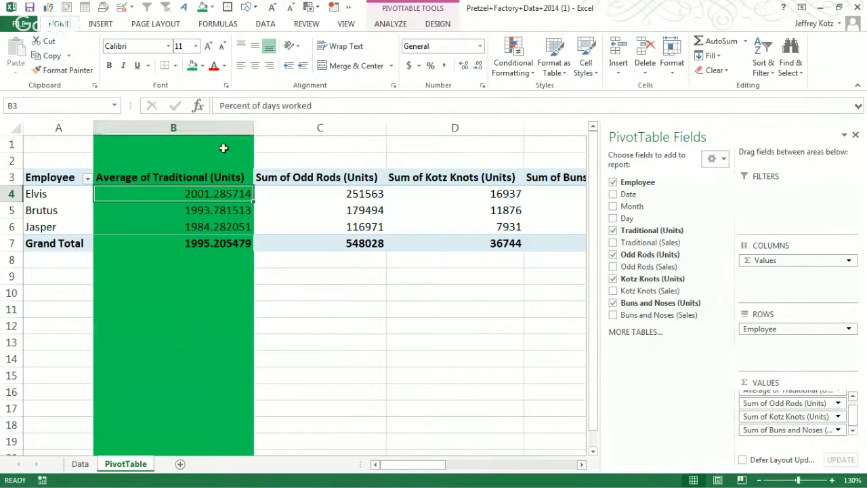
key("ctrl+z")
left_click(290, 323)
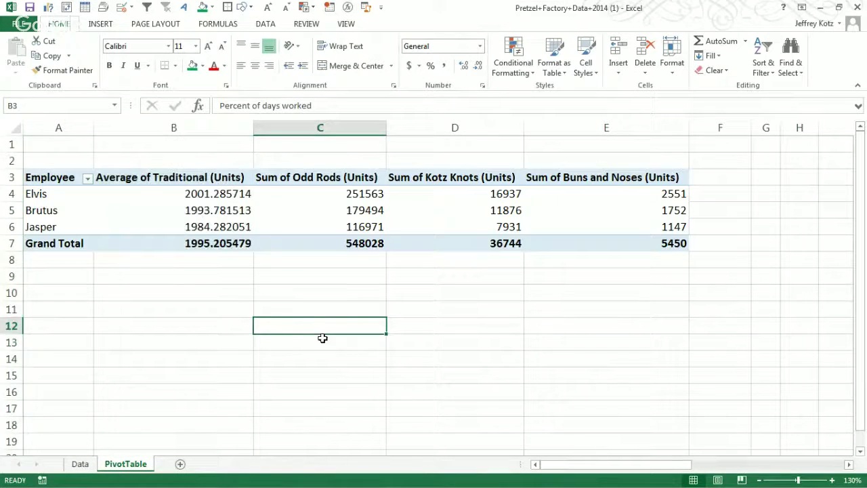
Step: Compare the Traditional (Units) averages of the employees in the pivot table rows
left_click(201, 136)
left_click(206, 194)
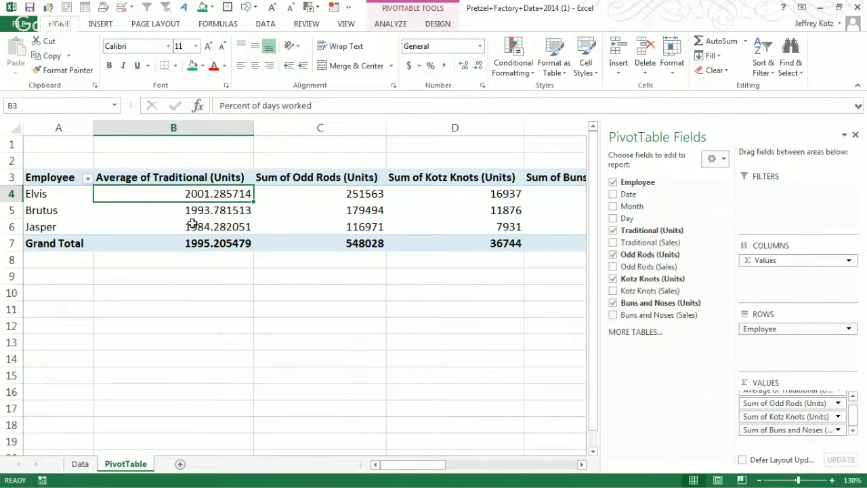
left_click(12, 210)
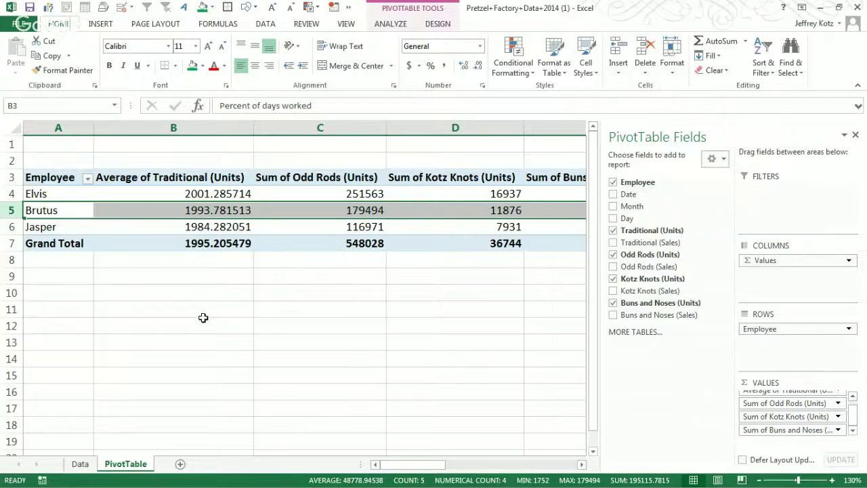
left_click(11, 226)
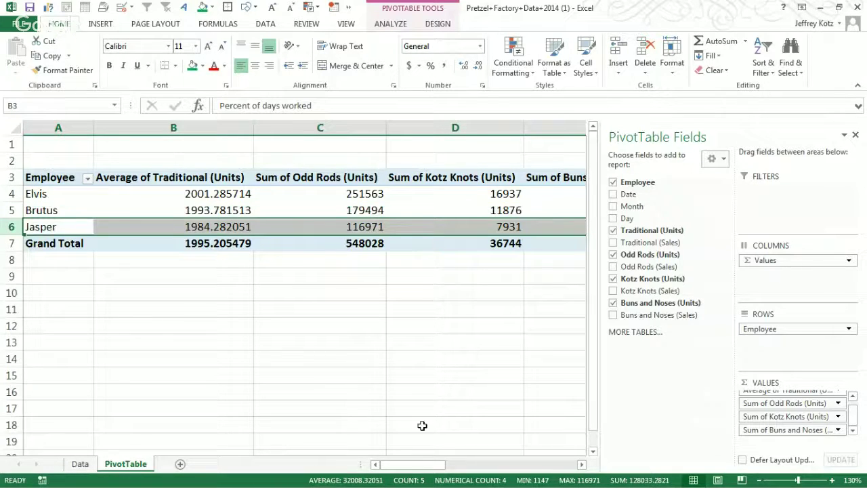
left_click(206, 175)
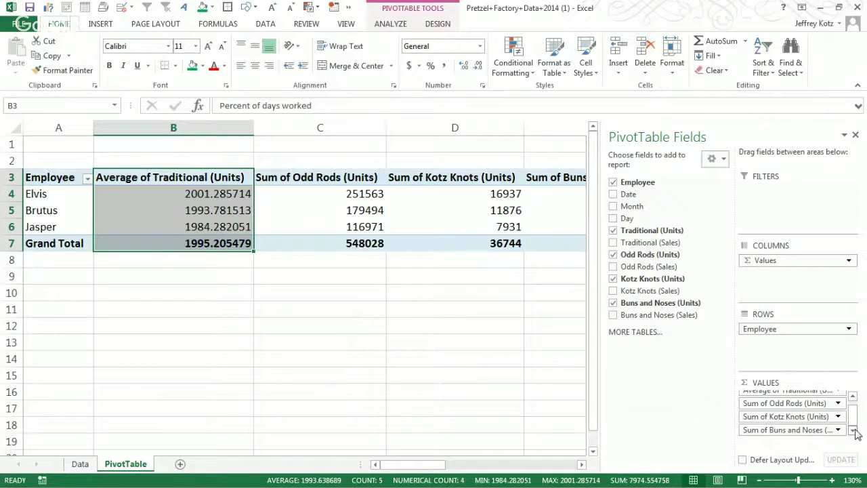
Step: Remove Buns and Noses (Units), Kotz Knots (Units) and Odd Rods (Units) from the pivot table values
left_click_drag(812, 430, 476, 415)
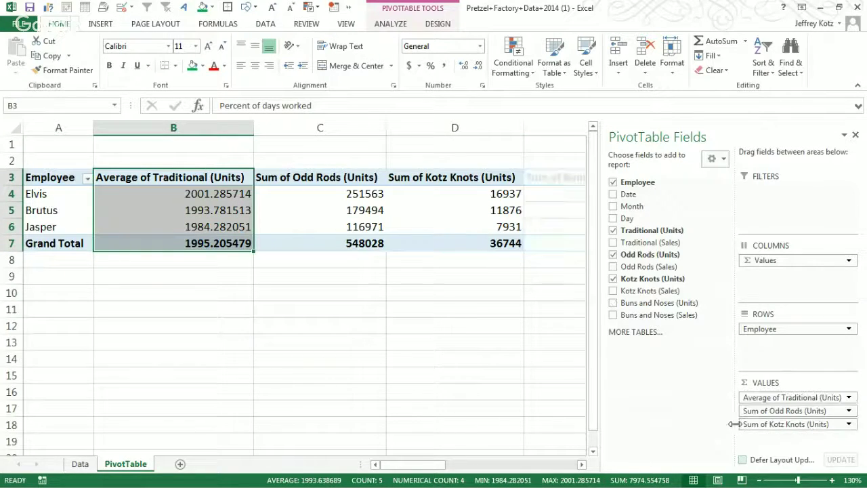
left_click_drag(774, 424, 477, 388)
left_click_drag(792, 410, 476, 413)
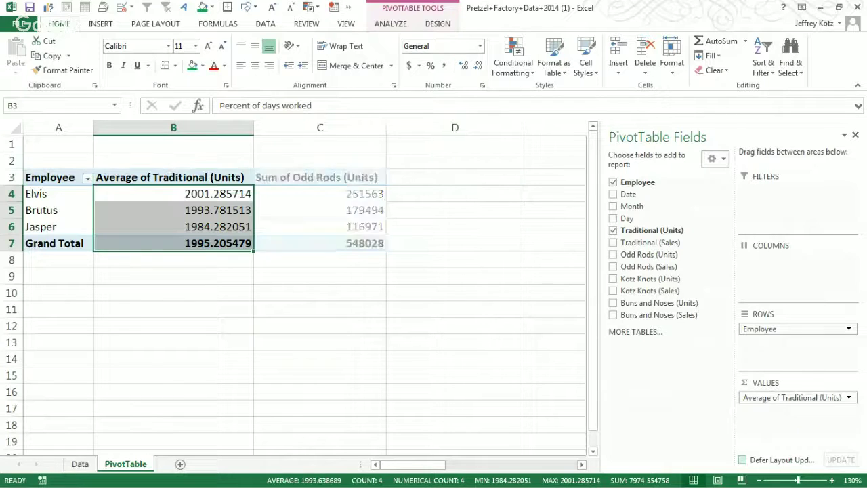
left_click(172, 192)
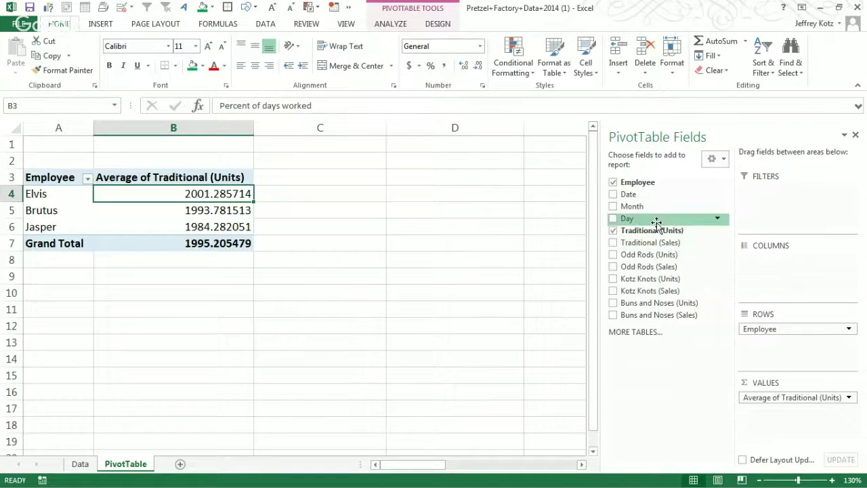
Step: Add Traditional (Units) to the values a second time as a Sum and place it before the Average
left_click_drag(664, 231, 807, 442)
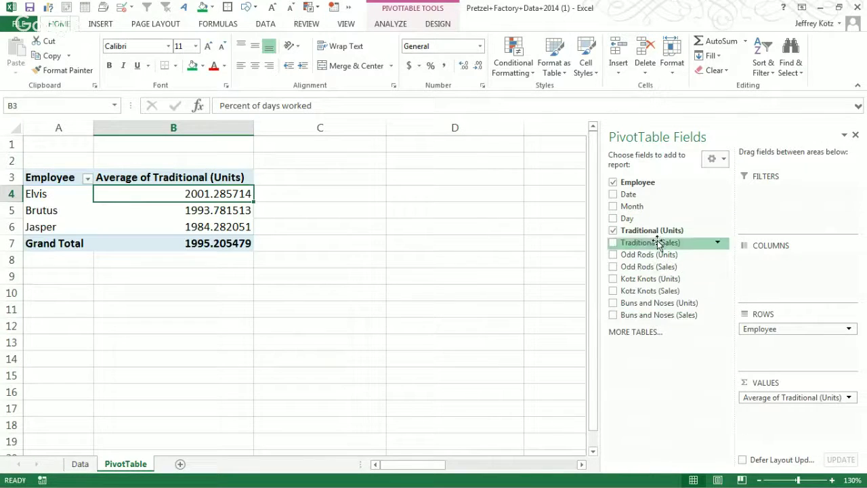
left_click_drag(651, 229, 807, 412)
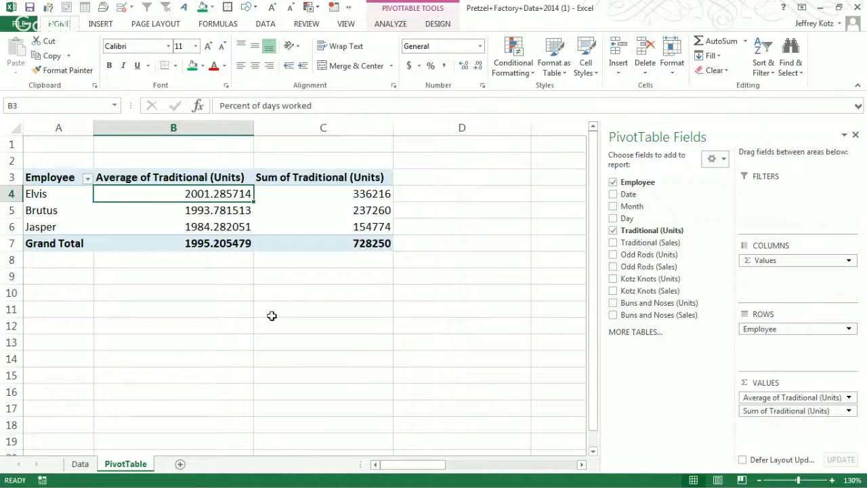
mouse_move(784, 411)
left_mouse_down()
mouse_move(788, 402)
mouse_move(779, 399)
mouse_move(791, 398)
left_mouse_up()
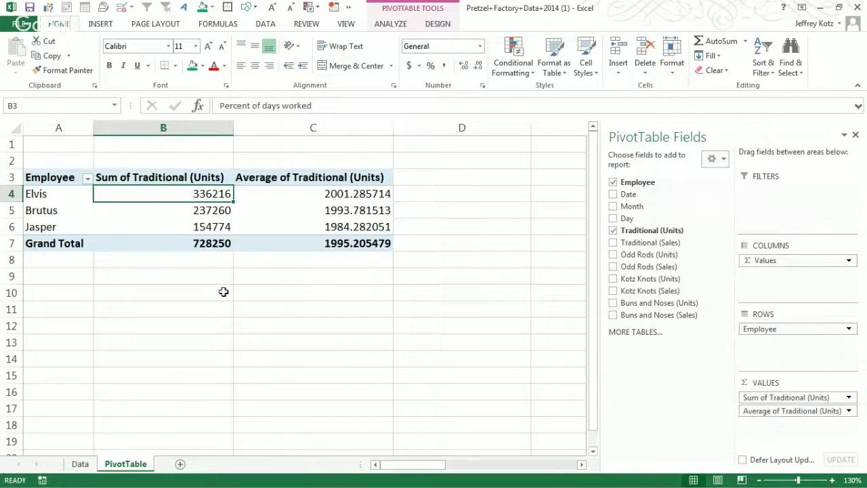
left_click(170, 128)
left_click(319, 127)
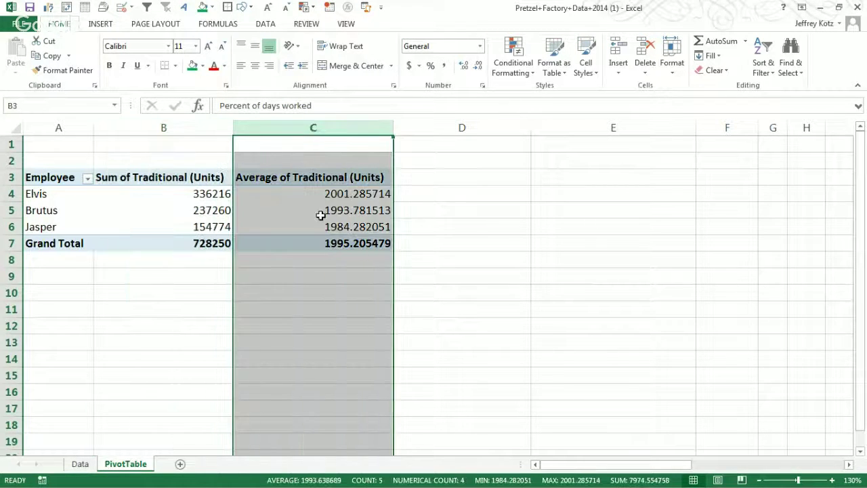
left_click(321, 212)
Step: Add Traditional (Units) to the values a third time, after the Average, and summarize it by StdDev
left_click_drag(671, 230, 792, 426)
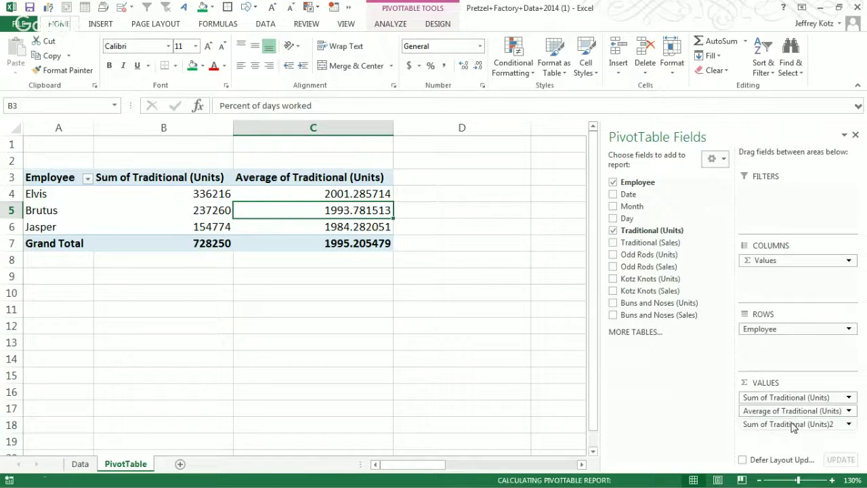
left_click(849, 424)
left_click(816, 409)
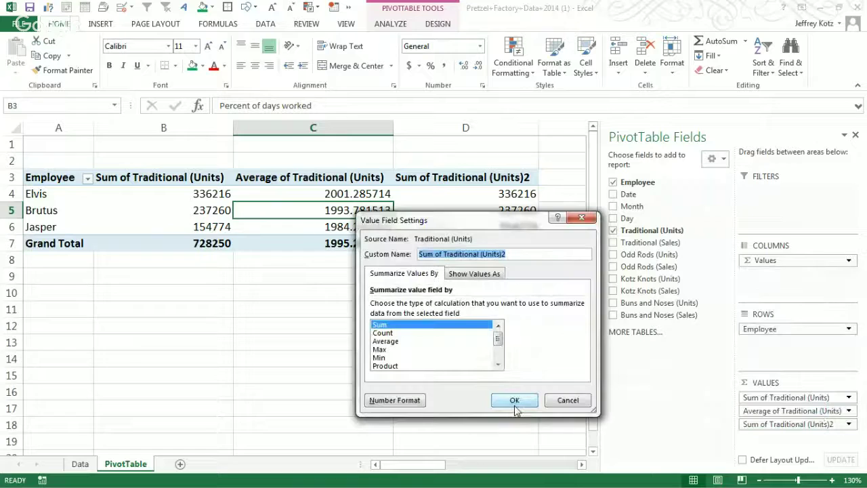
left_click(498, 363)
left_click(497, 364)
left_click(498, 364)
left_click(497, 364)
left_click(498, 363)
left_click(418, 341)
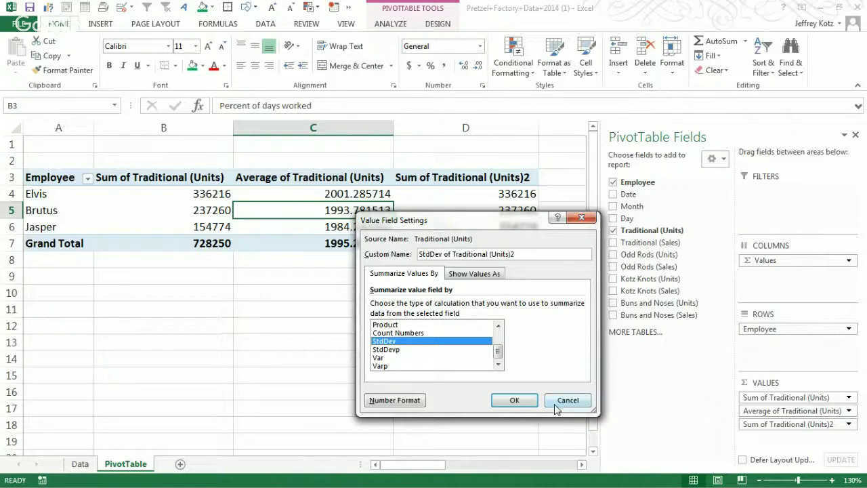
left_click(506, 405)
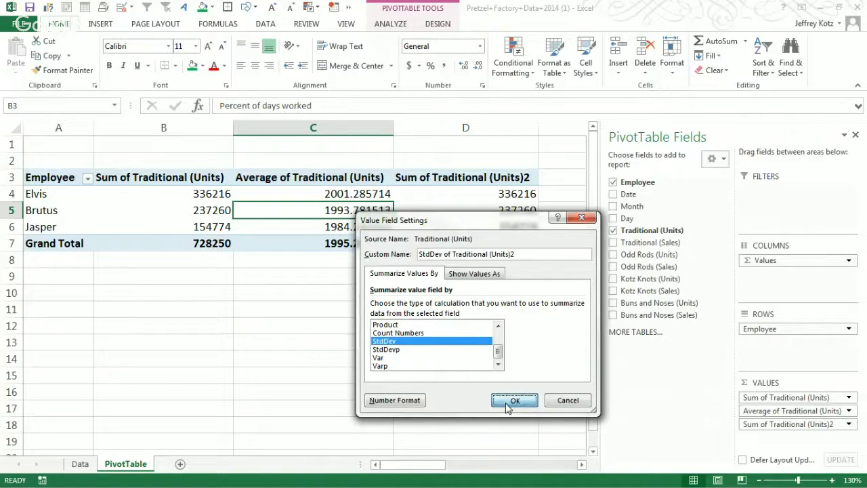
left_click(196, 195)
left_click(347, 194)
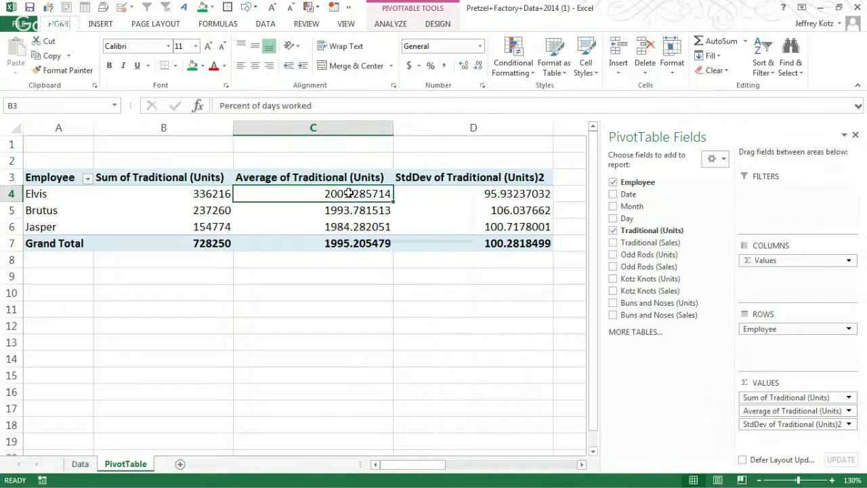
left_click(508, 195)
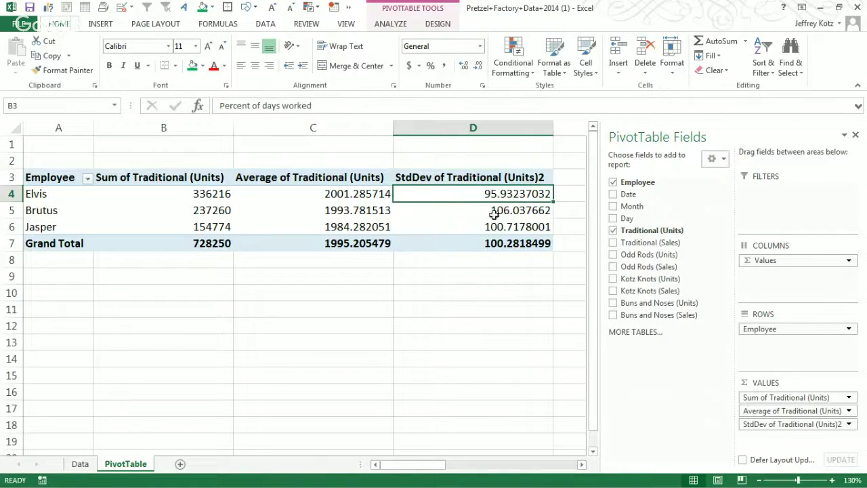
Step: Format all pivot table values in B4:D7 to show no decimal places
left_click_drag(518, 244, 182, 194)
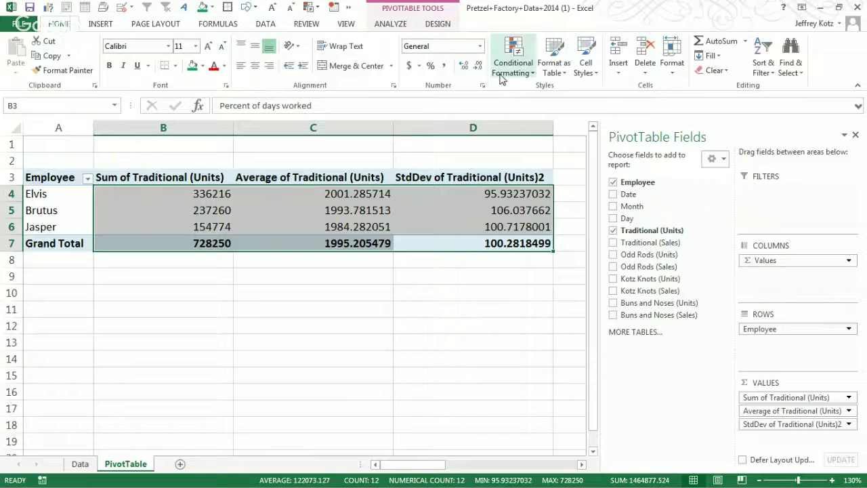
left_click(478, 66)
left_click(478, 65)
left_click(478, 66)
left_click(478, 66)
left_click(479, 66)
left_click(478, 66)
left_click(479, 66)
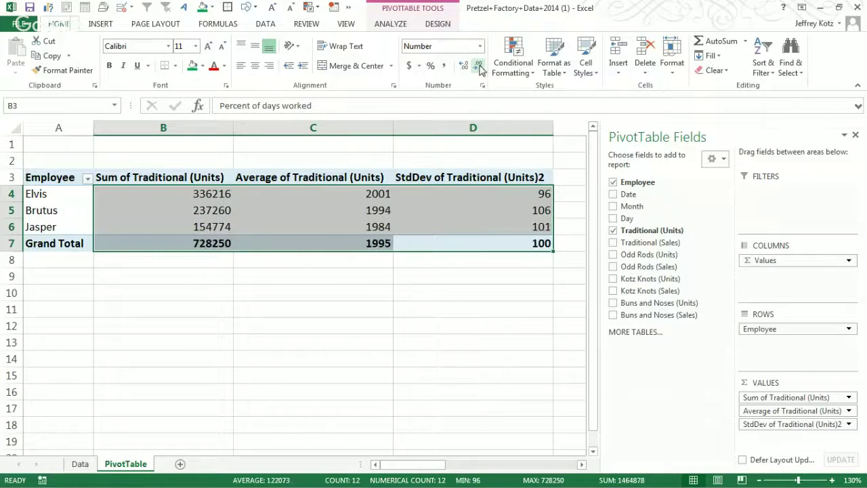
left_click(460, 292)
left_click(520, 241)
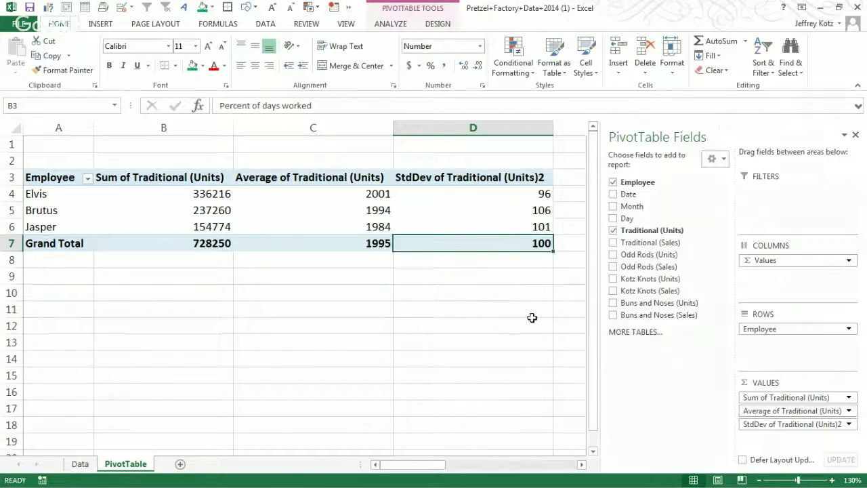
Step: Try showing the standard deviation in cell D4 with five decimal places and return it to a whole number
left_click(499, 191)
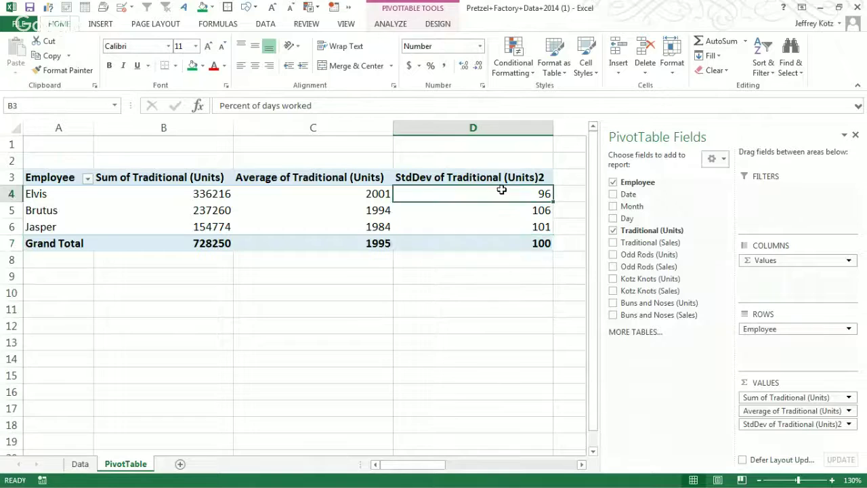
left_click(464, 66)
left_click(464, 65)
left_click(463, 66)
left_click(463, 65)
left_click(463, 66)
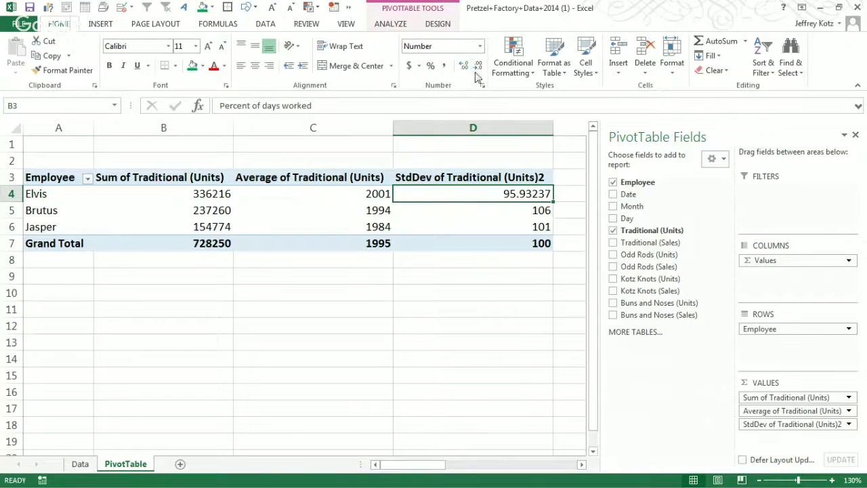
left_click(479, 68)
left_click(479, 67)
left_click(478, 68)
left_click(479, 68)
left_click(478, 68)
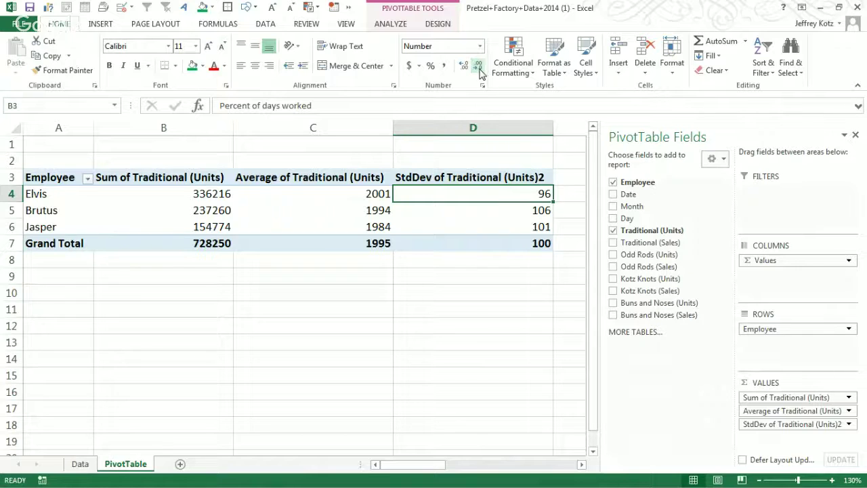
Step: Rename the StdDev value field of Traditional (Units) as s_tradition (units)
double_click(472, 178)
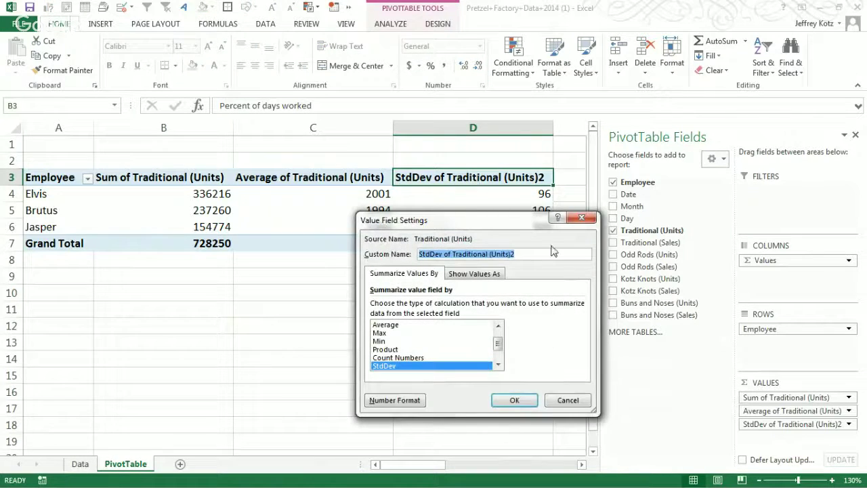
type("s")
left_click(526, 403)
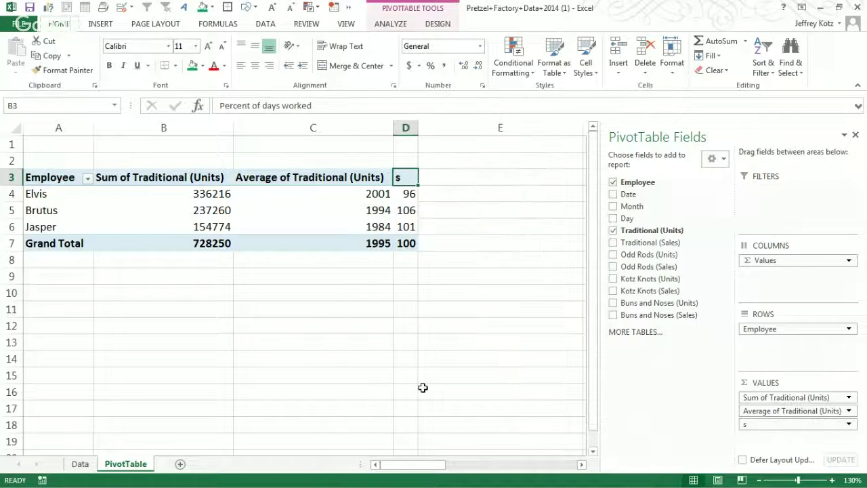
left_click(404, 181)
double_click(405, 180)
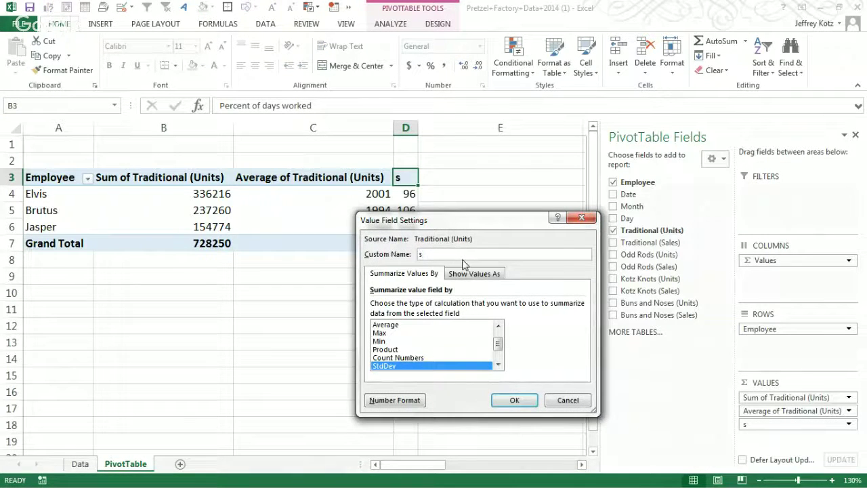
left_click(463, 259)
type("_tradition (units")
key("Return")
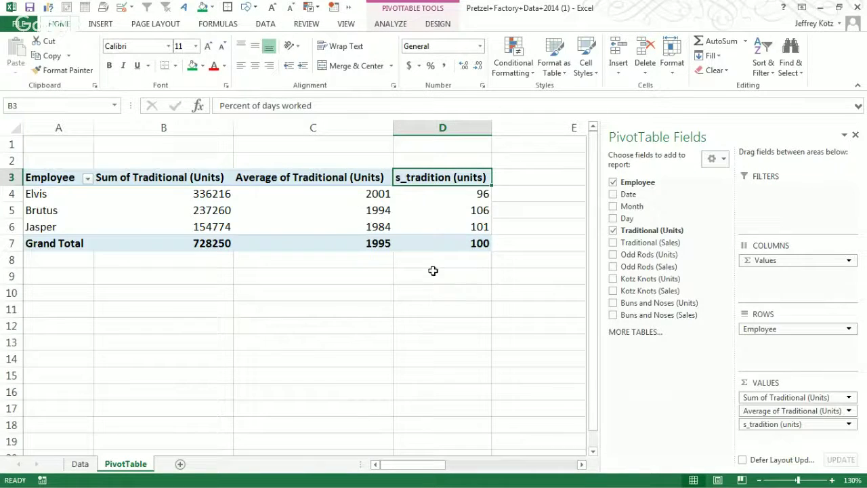
Step: Try stacking the Values field under Employee in the rows, view the first employee's block, and return Values to the columns
key("Left")
left_click(128, 181)
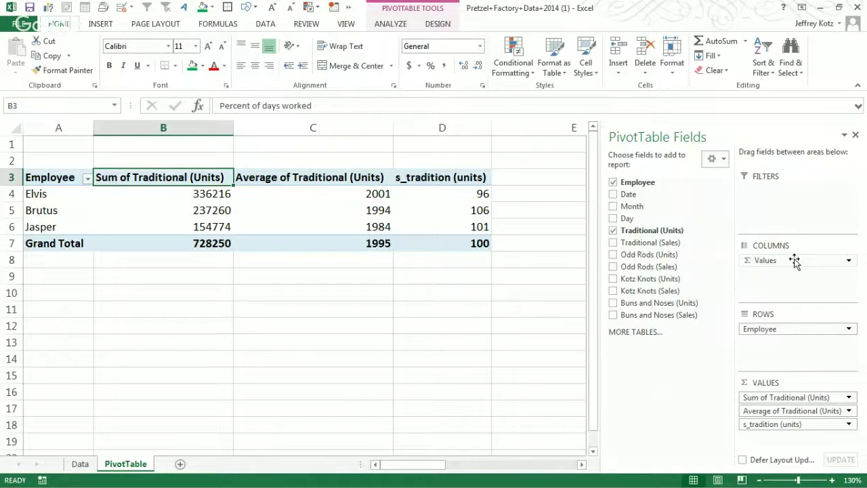
left_click_drag(794, 262, 794, 360)
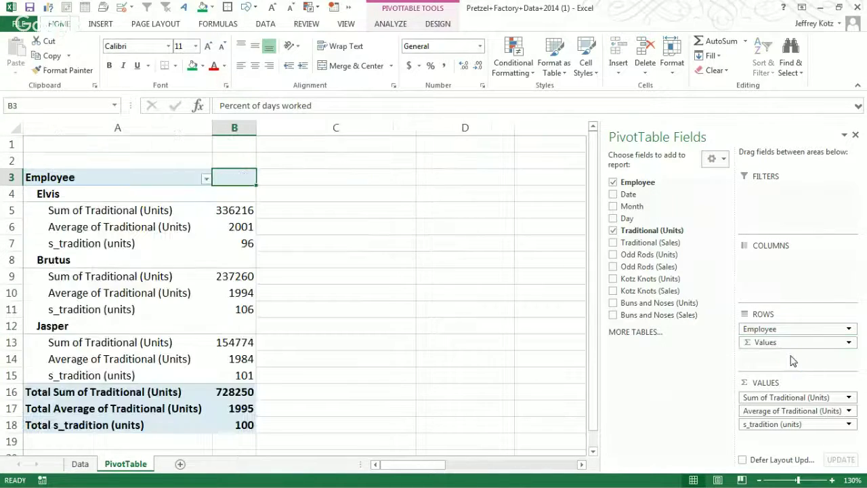
left_click_drag(52, 194, 239, 242)
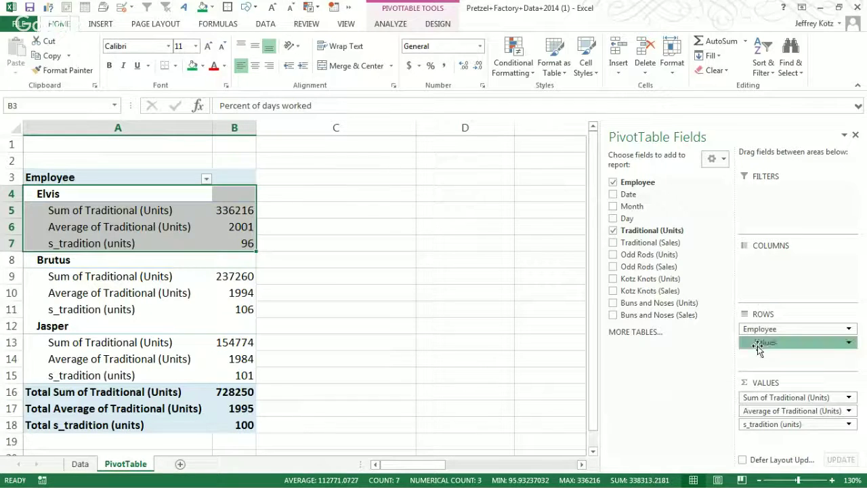
left_click_drag(760, 343, 793, 260)
Step: Examine the Sum, Average and s_tradition (units) columns of the pivot table one after another
left_click(180, 128)
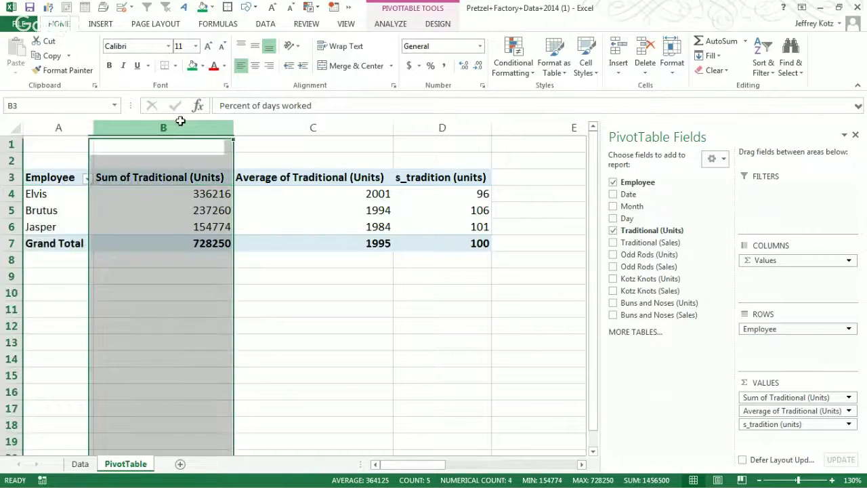
left_click(315, 128)
left_click(443, 128)
left_click(190, 127)
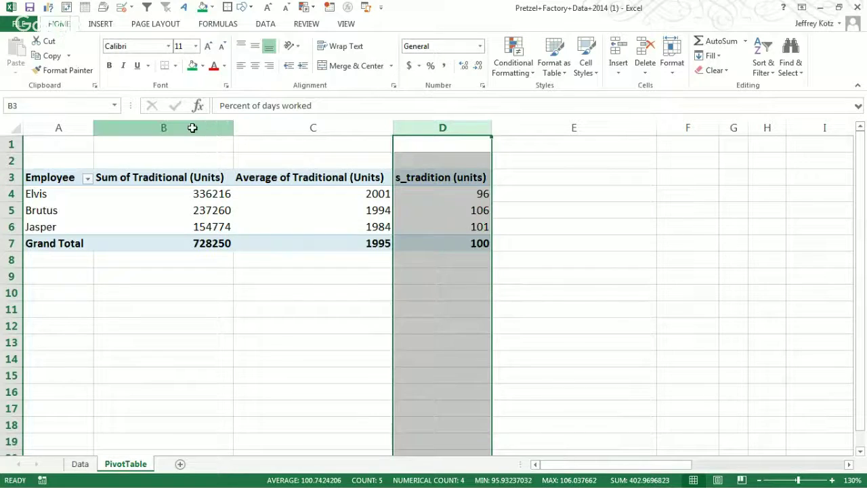
left_click(356, 127)
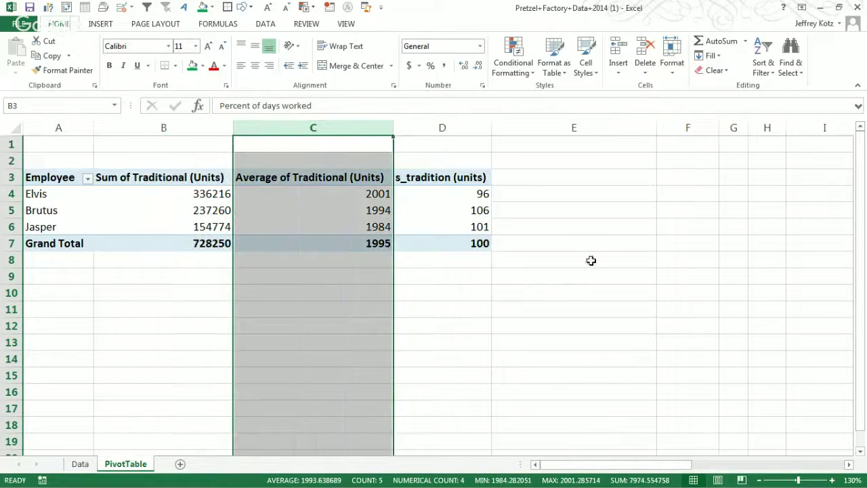
left_click(457, 124)
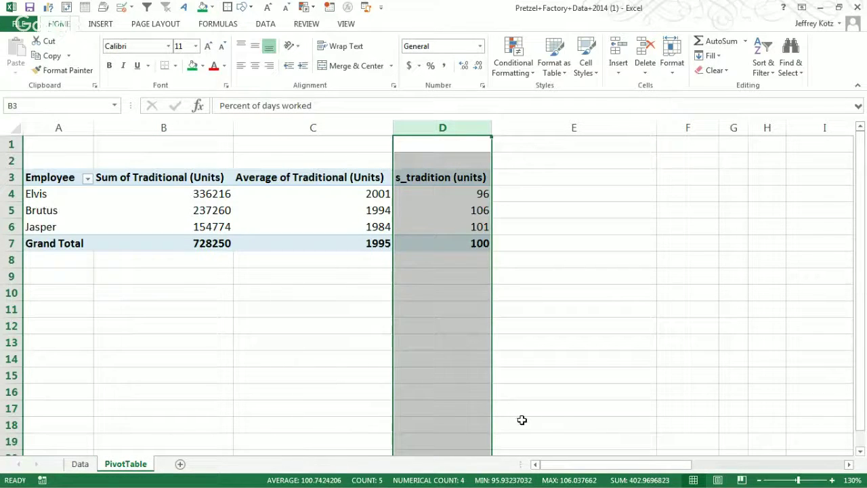
left_click(183, 224)
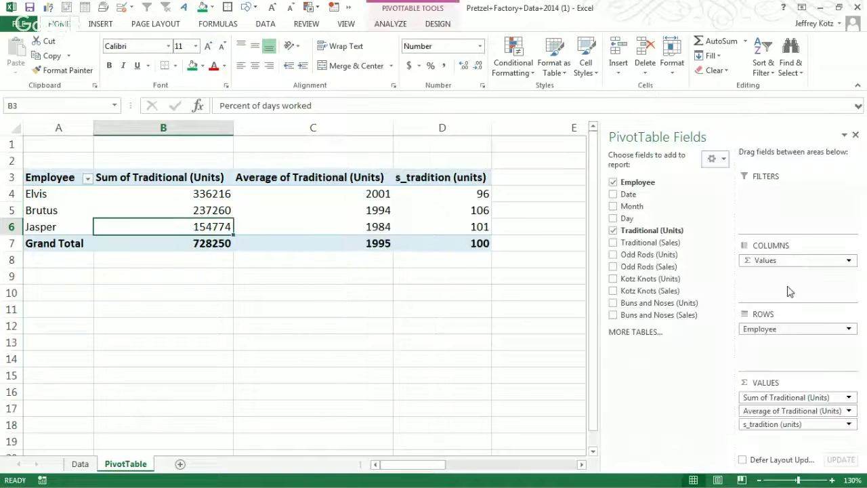
Step: Move the Values field into the rows below Employee and review the totals and each employee's block of statistics
left_click_drag(791, 259, 793, 352)
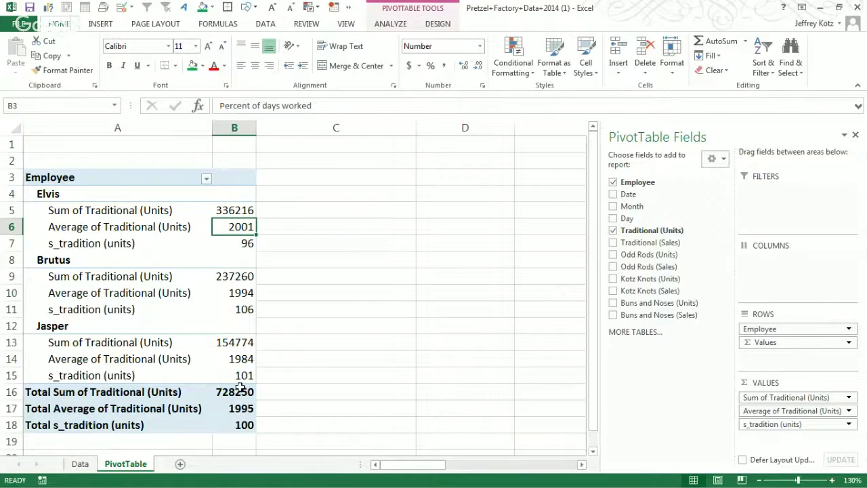
left_click_drag(112, 391, 223, 424)
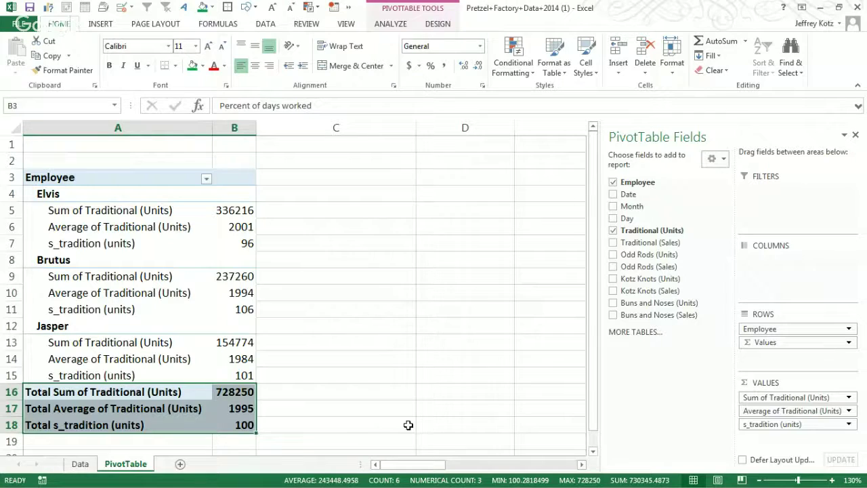
left_click_drag(102, 212, 241, 243)
left_click_drag(70, 277, 219, 306)
left_click_drag(120, 341, 240, 375)
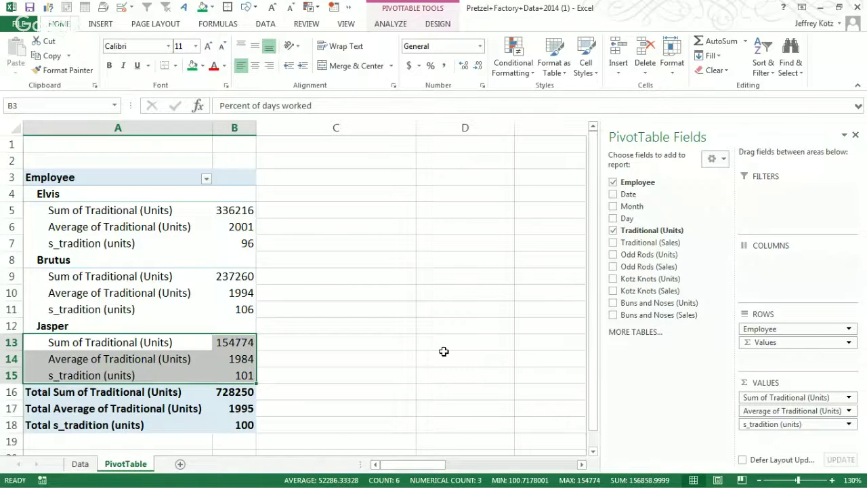
Step: Add the Month field to the pivot table's columns and a count of the Employee field to its values
left_click_drag(657, 205, 779, 270)
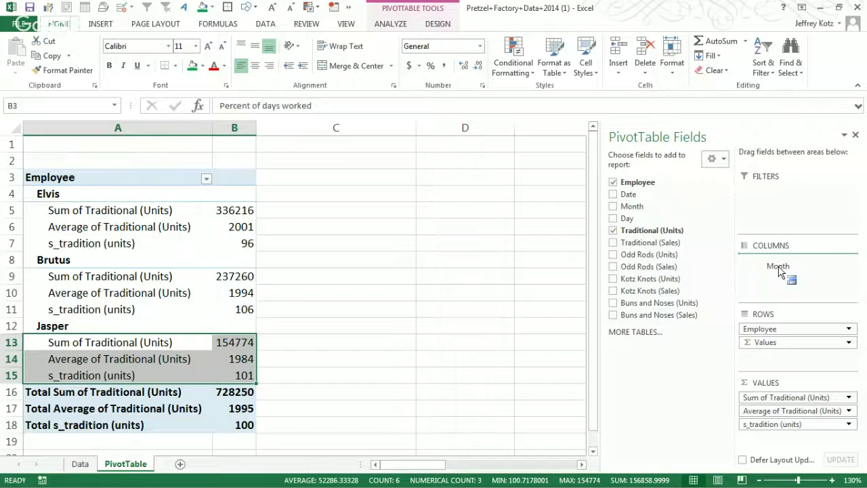
mouse_move(778, 271)
left_mouse_down()
mouse_move(184, 317)
mouse_move(167, 304)
mouse_move(128, 336)
mouse_move(128, 377)
mouse_move(75, 310)
mouse_move(108, 217)
mouse_move(120, 215)
mouse_move(143, 233)
mouse_move(102, 233)
mouse_move(126, 255)
mouse_move(568, 258)
mouse_move(829, 279)
mouse_move(780, 269)
left_mouse_up()
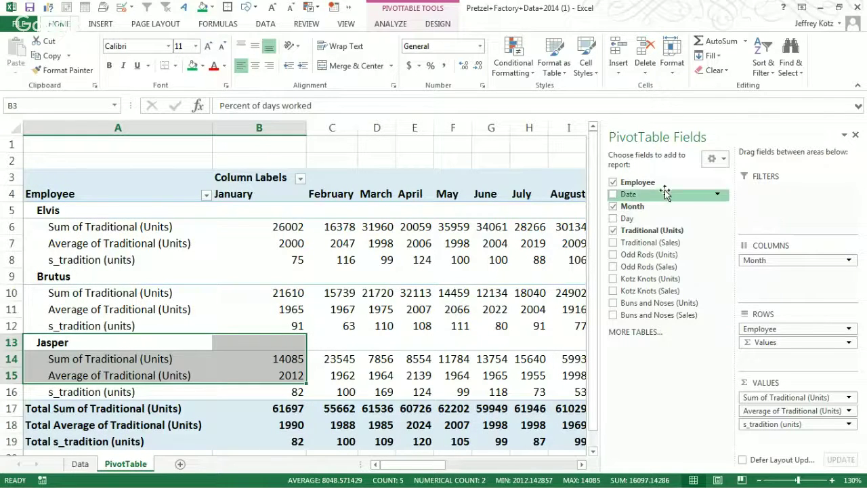
left_click_drag(664, 189, 776, 433)
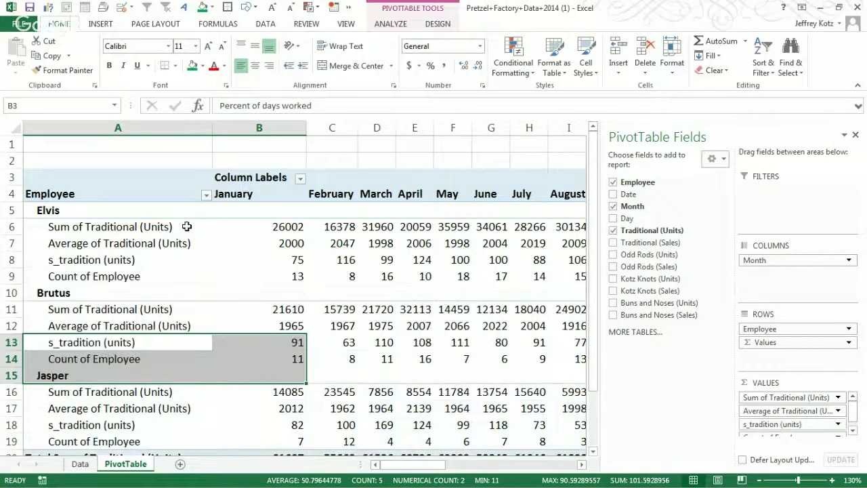
left_click(74, 275)
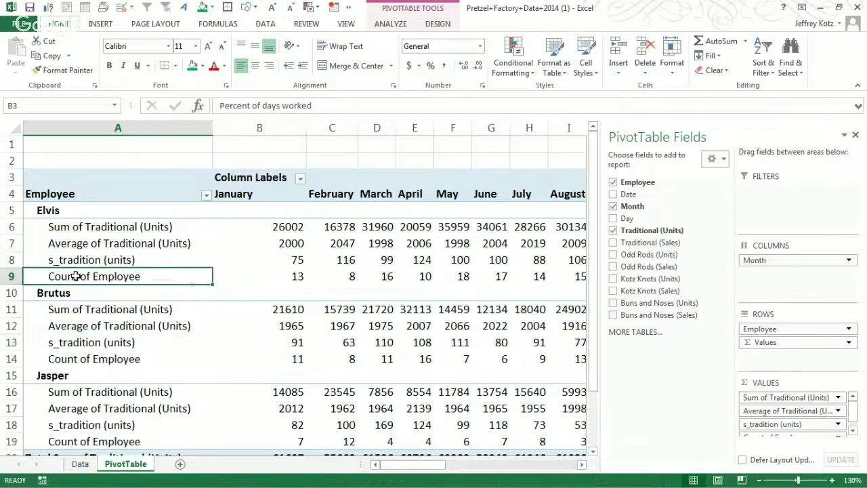
Step: Rename the Count of Employee value field as Frequency
left_click(852, 431)
left_click(837, 431)
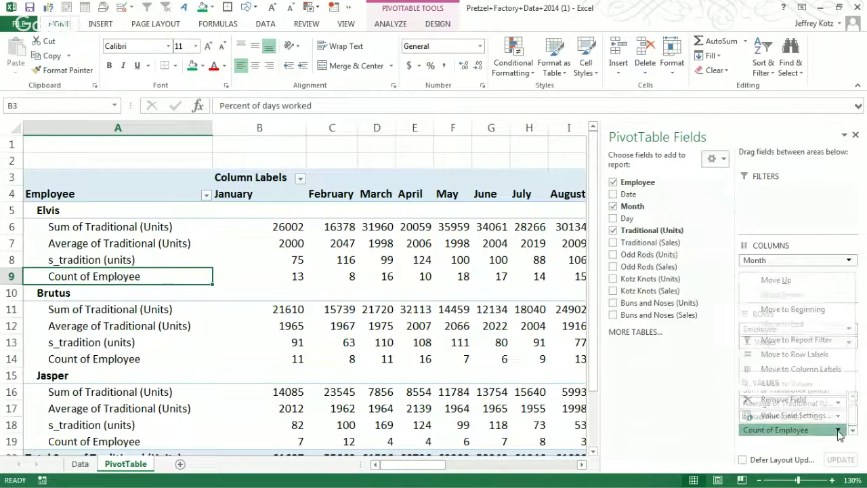
left_click(791, 431)
left_click(791, 431)
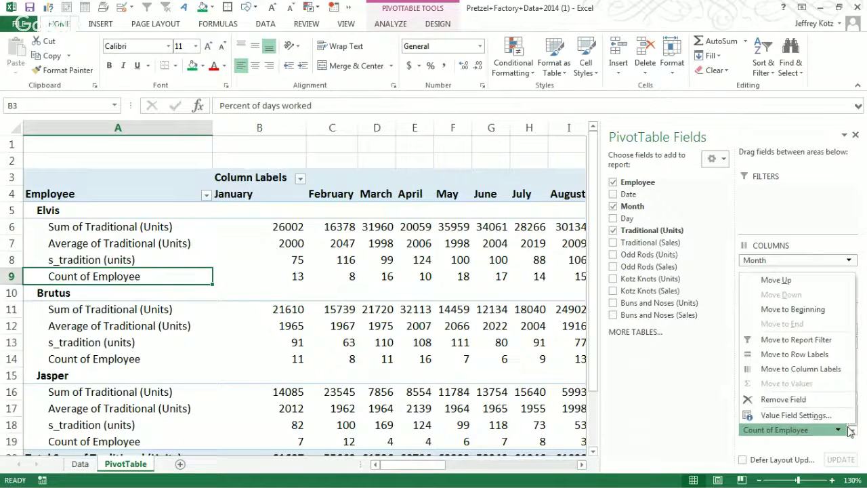
left_click(793, 414)
left_click(449, 255)
left_click_drag(510, 254, 414, 254)
type("F")
type("requnecy")
type("nc")
key("Return")
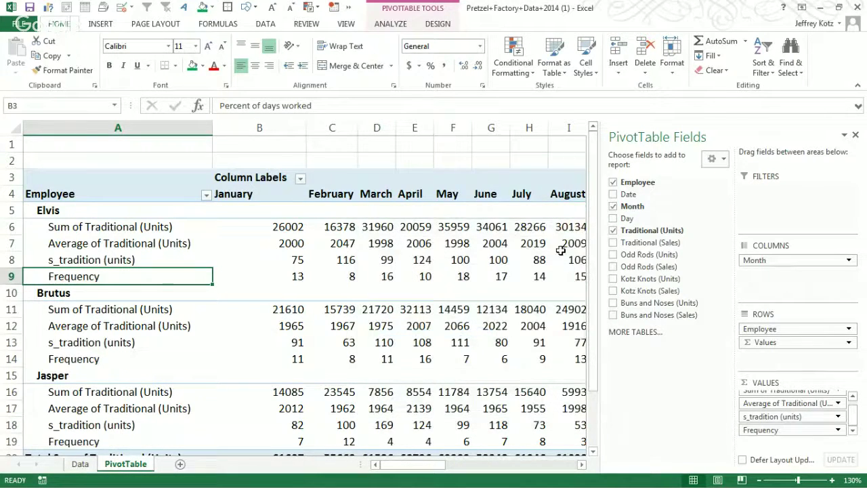
Step: Move Frequency above Sum of Traditional (Units) so it is the first value field
left_click(287, 275)
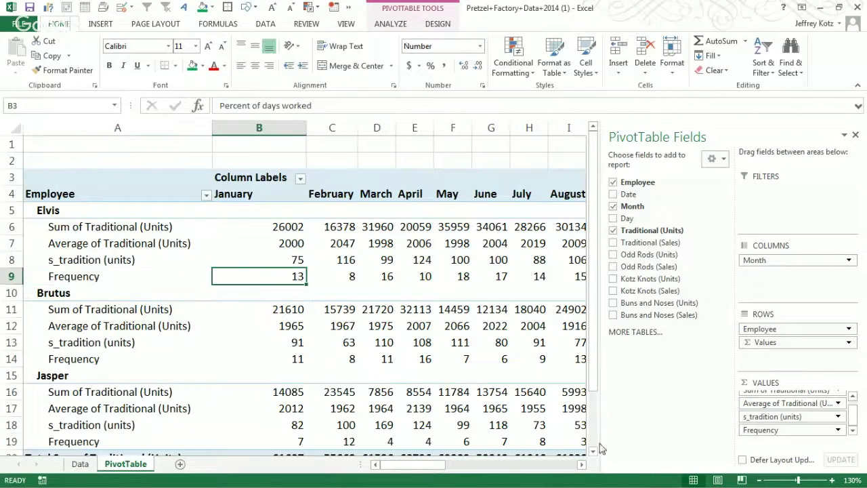
left_click_drag(792, 430, 792, 397)
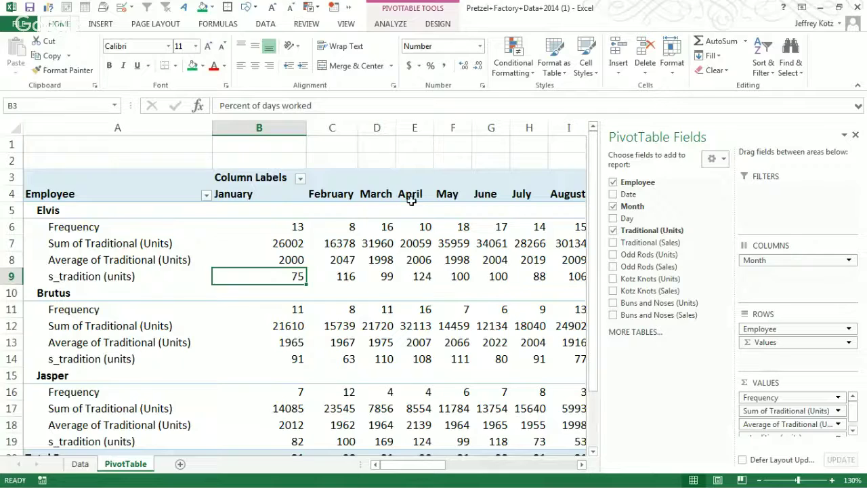
left_click(423, 159)
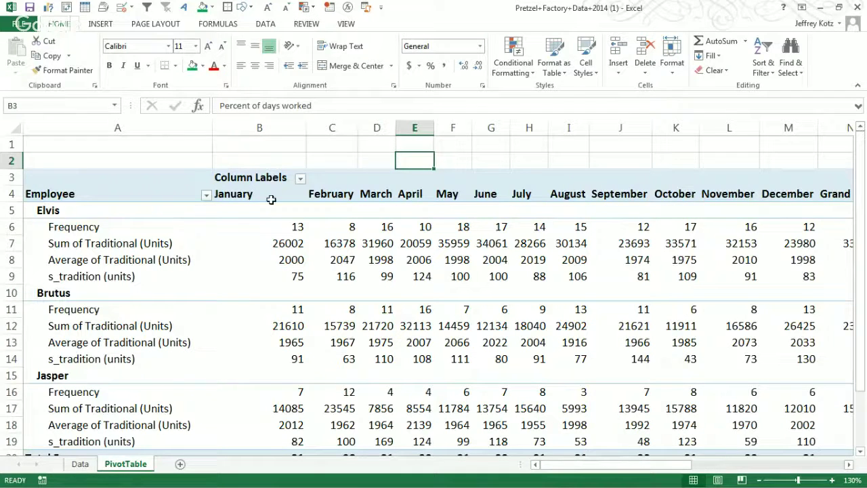
Step: Examine the January, February and March columns and the first employee's s_tradition (units) row across the months
left_click(270, 127)
left_click(337, 123)
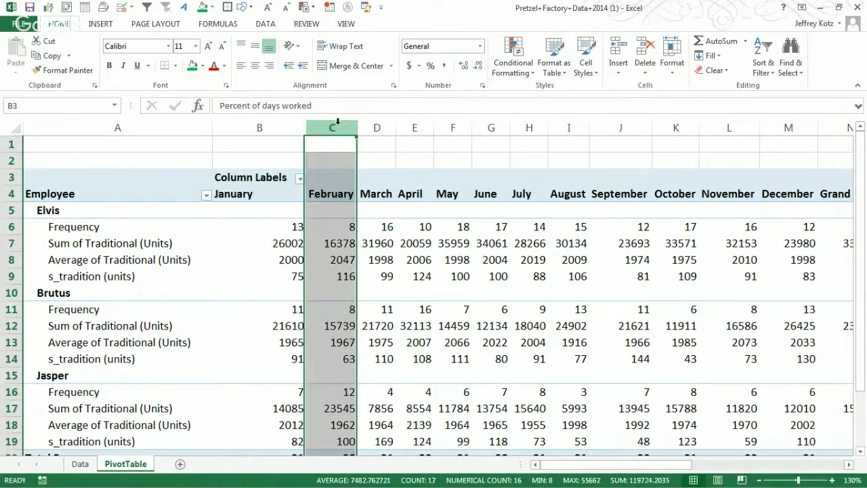
left_click(375, 128)
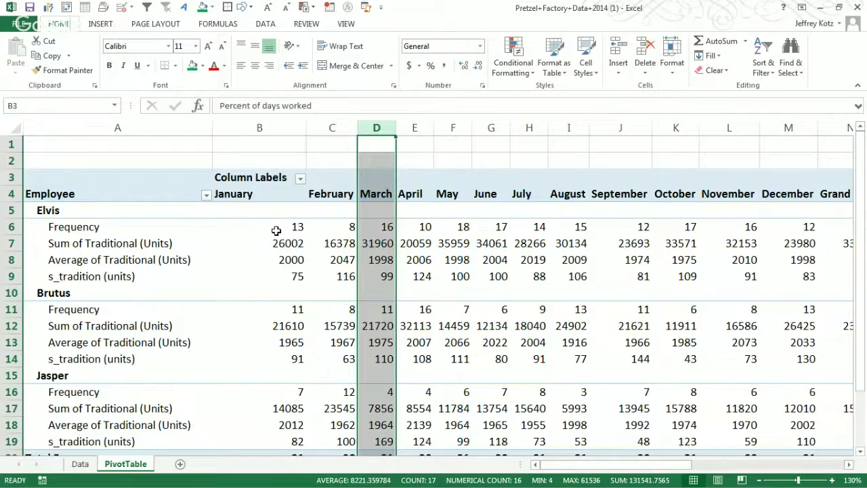
left_click(265, 127)
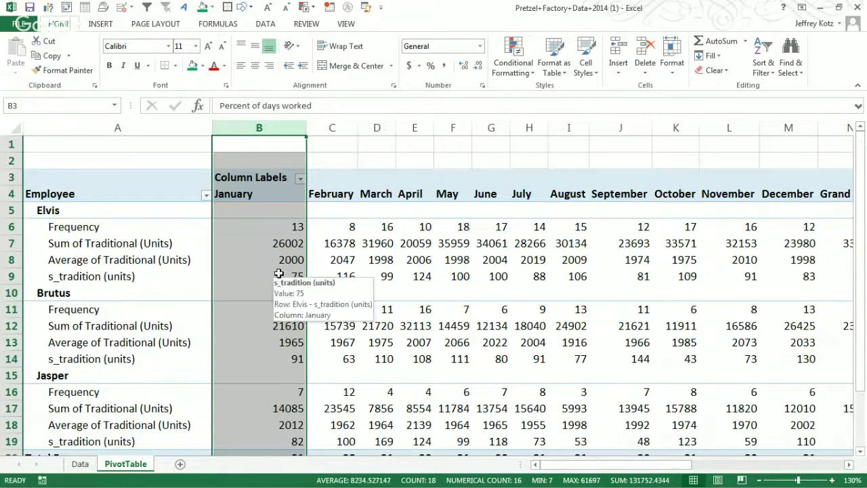
left_click(14, 276)
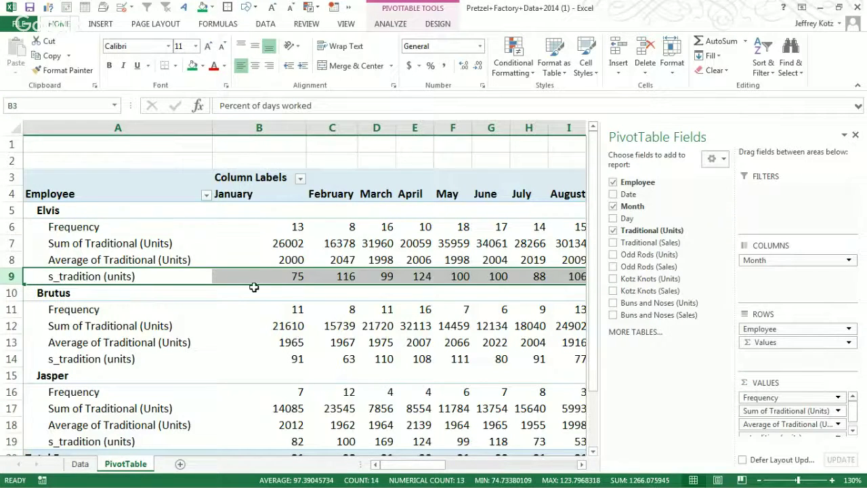
left_click(292, 129)
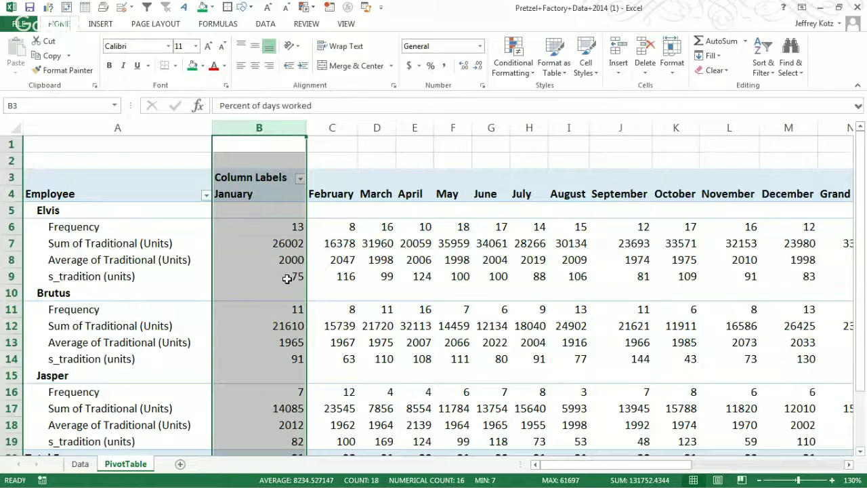
mouse_move(288, 277)
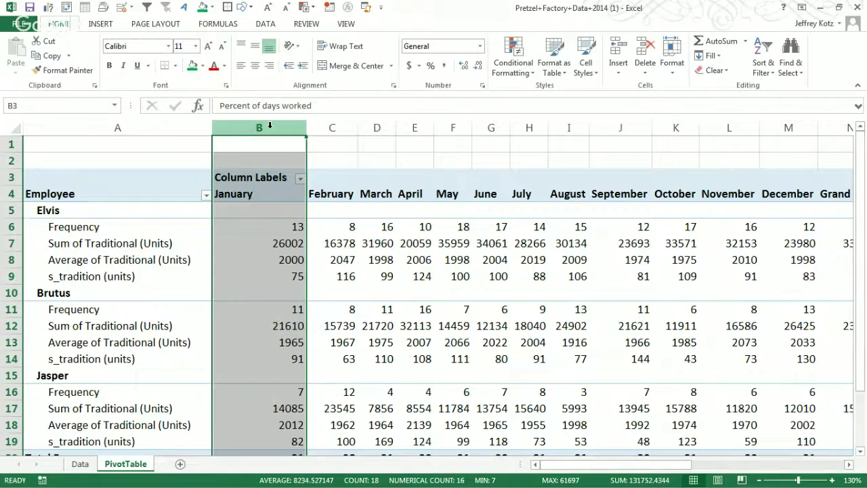
left_click(11, 276)
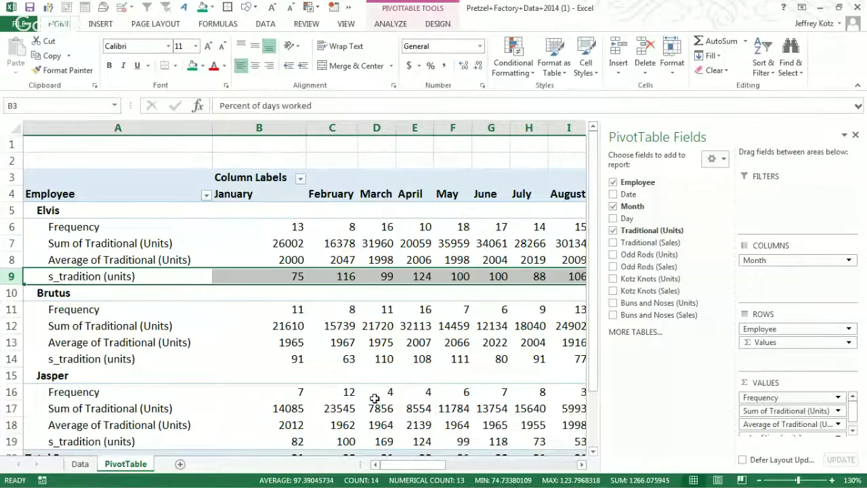
Step: Compare the first two employees' January s_tradition (units), and review the first employee's January frequency, sum and average
left_click(288, 357)
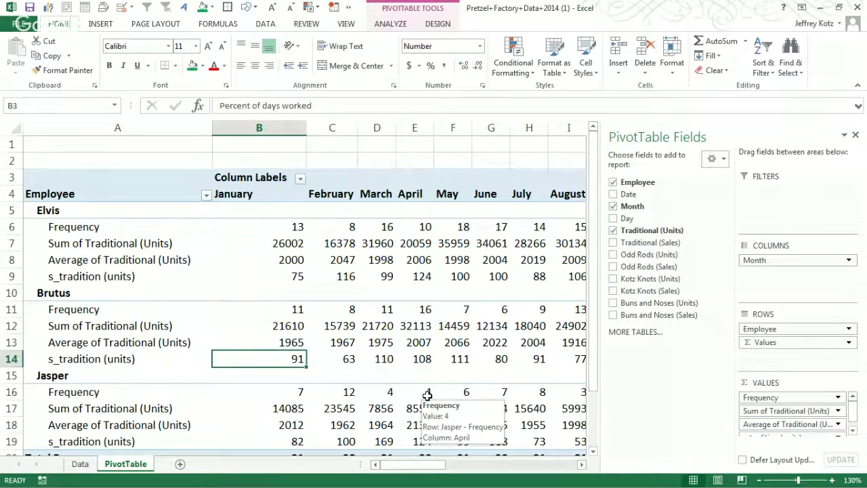
left_click(278, 278)
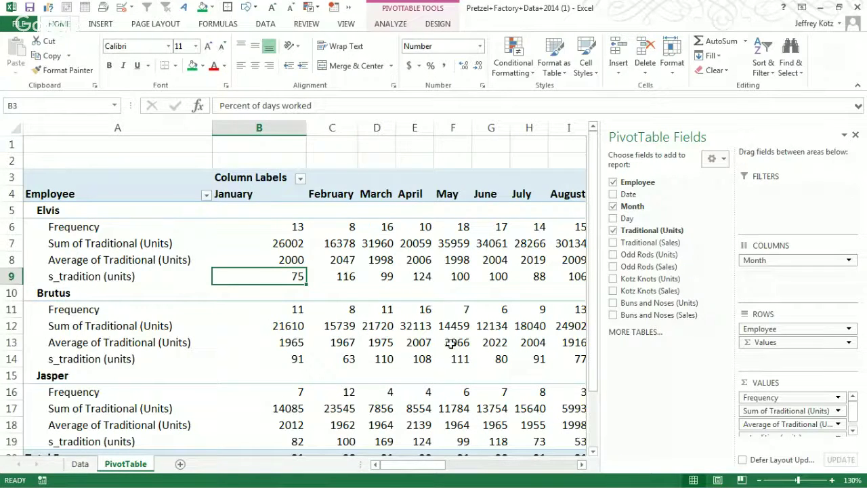
left_click(277, 225)
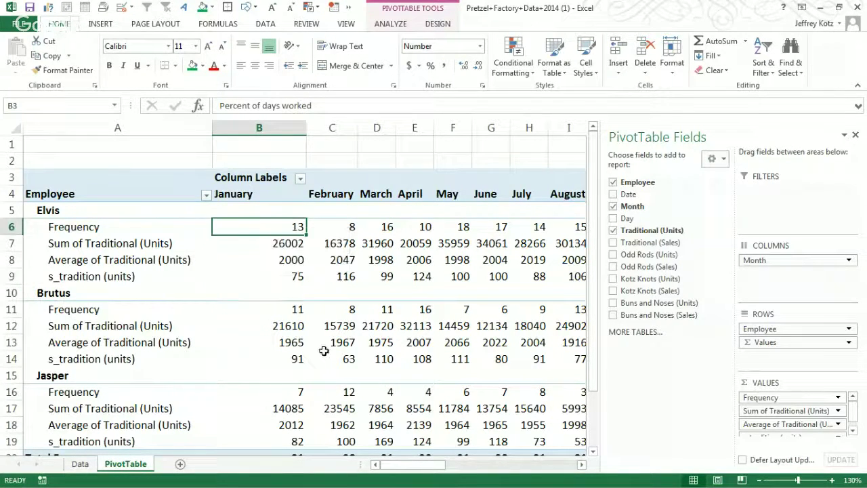
left_click(291, 243)
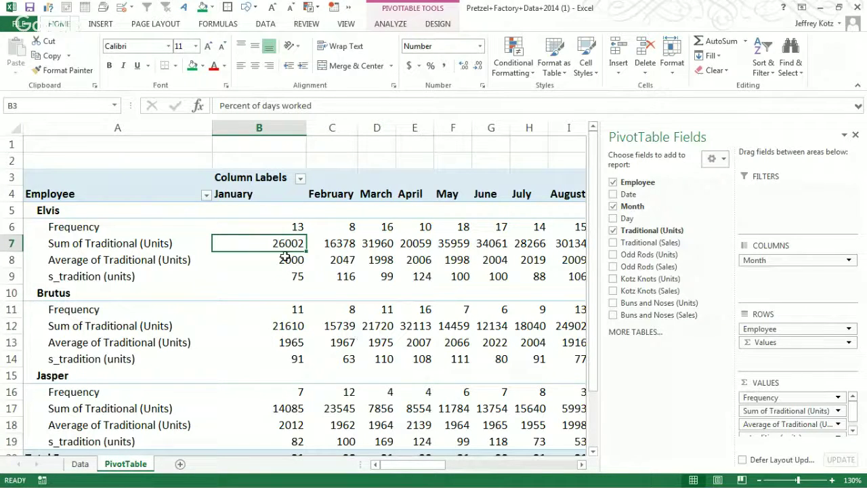
left_click(285, 258)
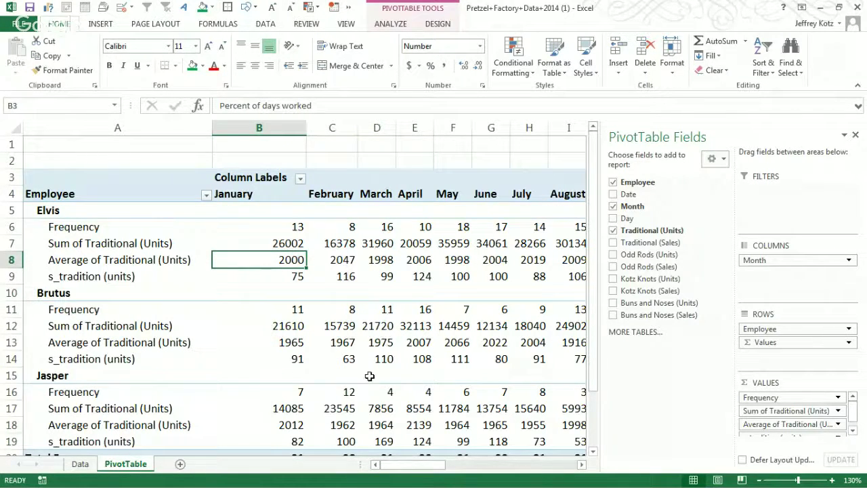
left_click(289, 274)
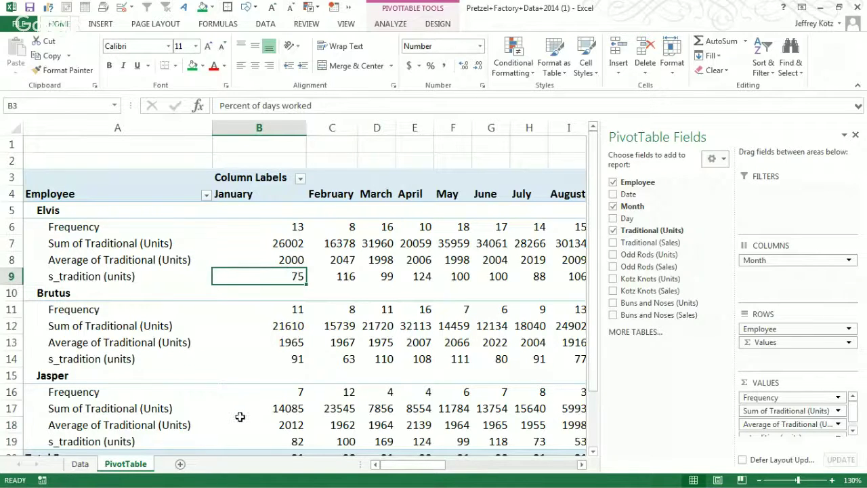
Step: Review the February, March and April columns and the total rows below the employee blocks
left_click(339, 127)
left_click(377, 127)
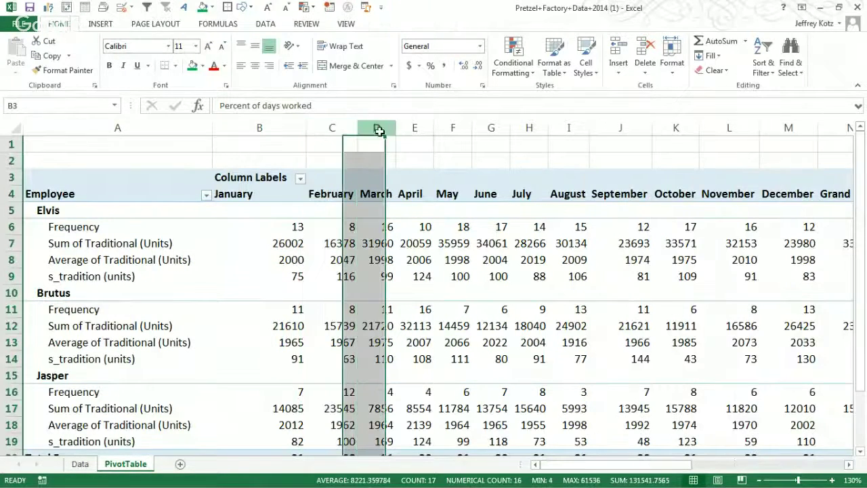
left_click(406, 125)
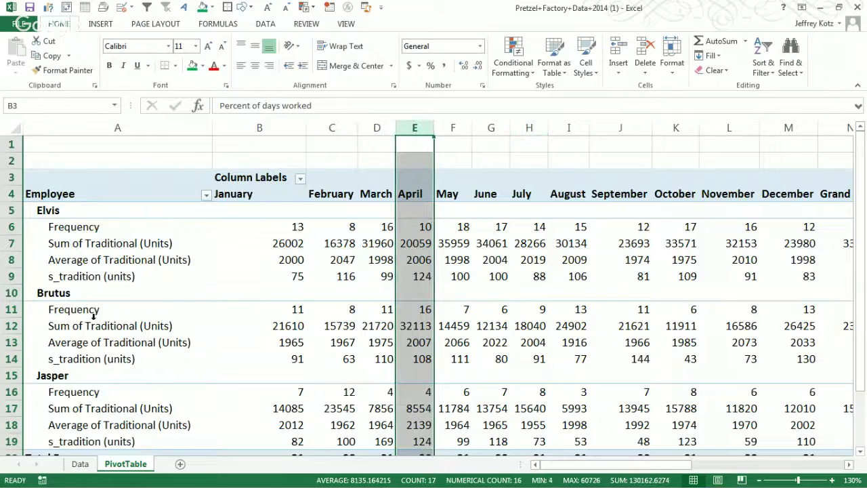
scroll(488, 371, "down", 1)
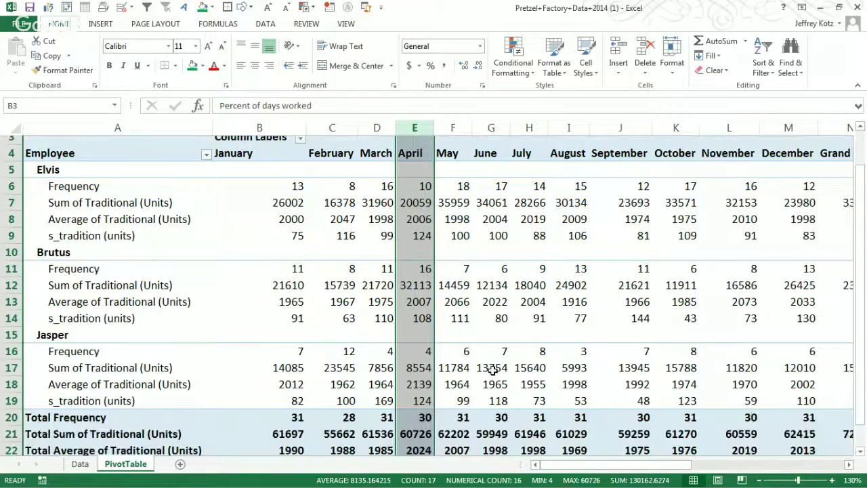
scroll(493, 369, "down", 1)
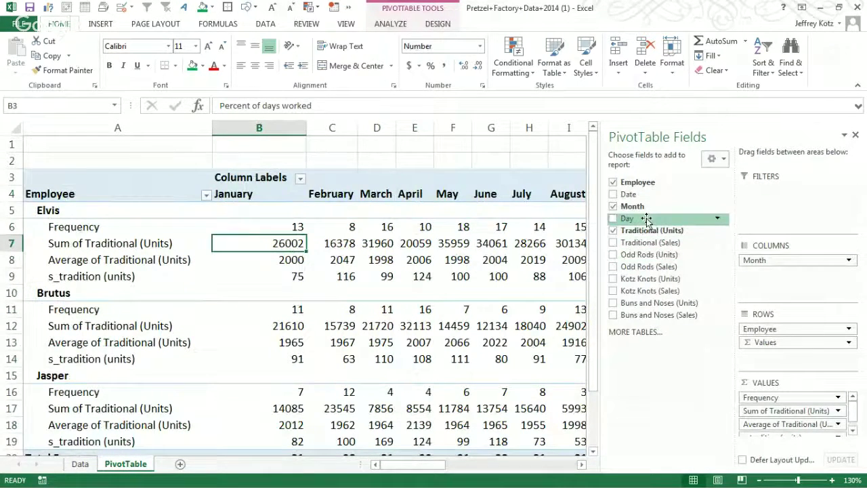
Step: Add the Day field above Month in the columns and look across the Sunday and Monday month blocks
left_click_drag(652, 230, 777, 264)
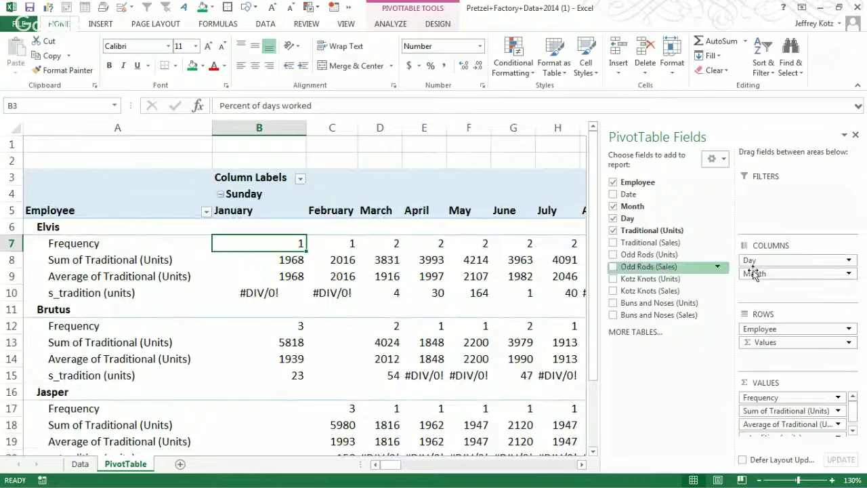
left_click(370, 152)
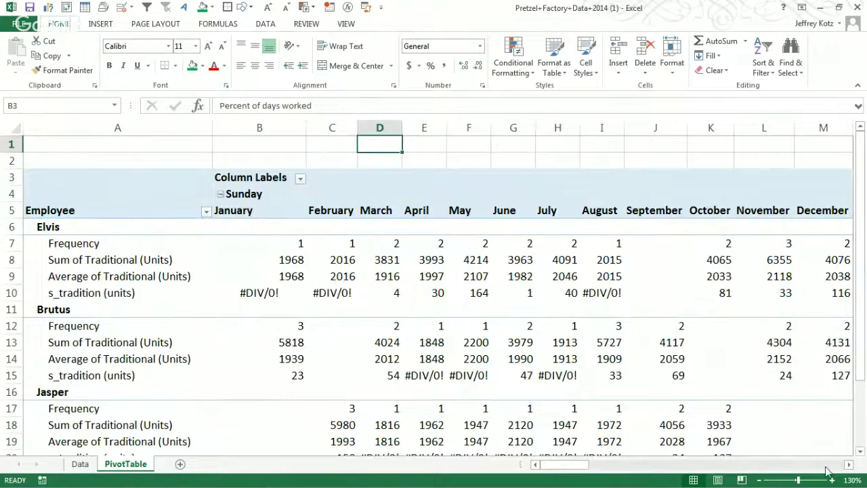
left_click(848, 464)
left_click(849, 464)
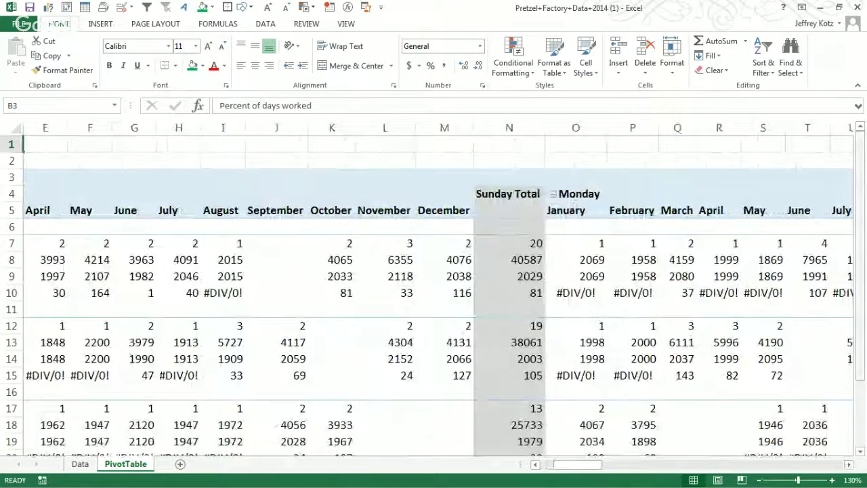
left_click(848, 465)
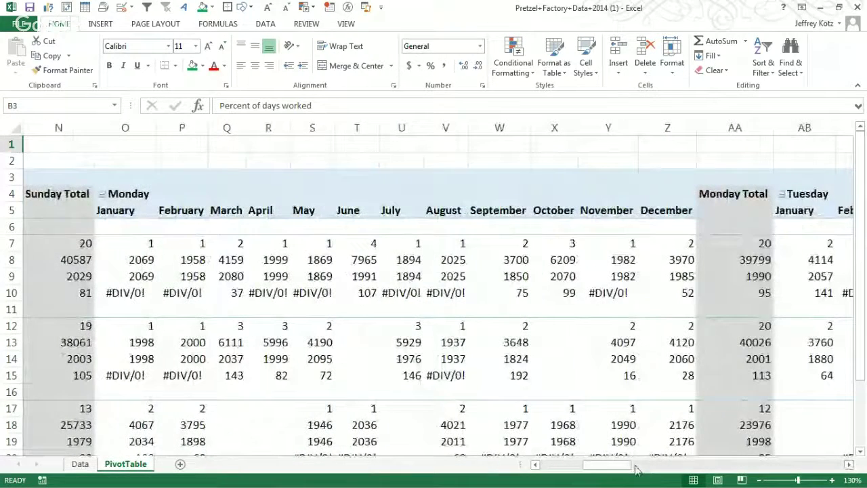
left_click_drag(610, 465, 513, 466)
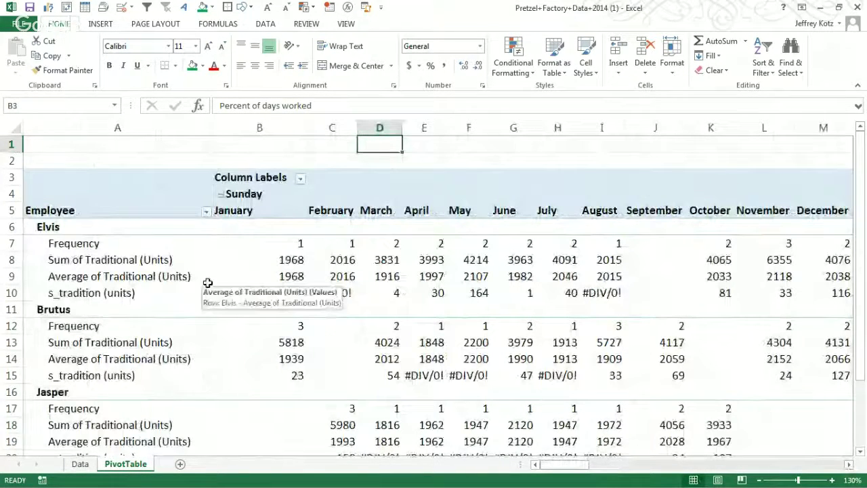
Step: Examine the second employee's s_tradition (units) and Frequency cells for Sundays in April
left_click(432, 375)
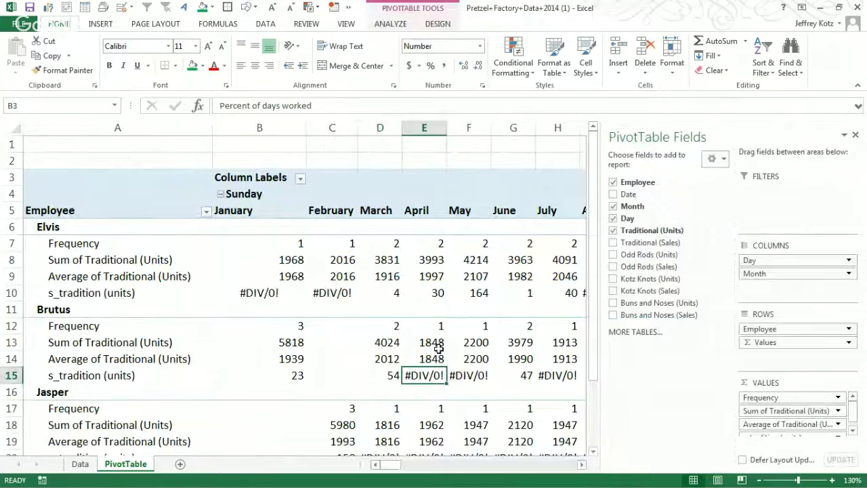
left_click(432, 326)
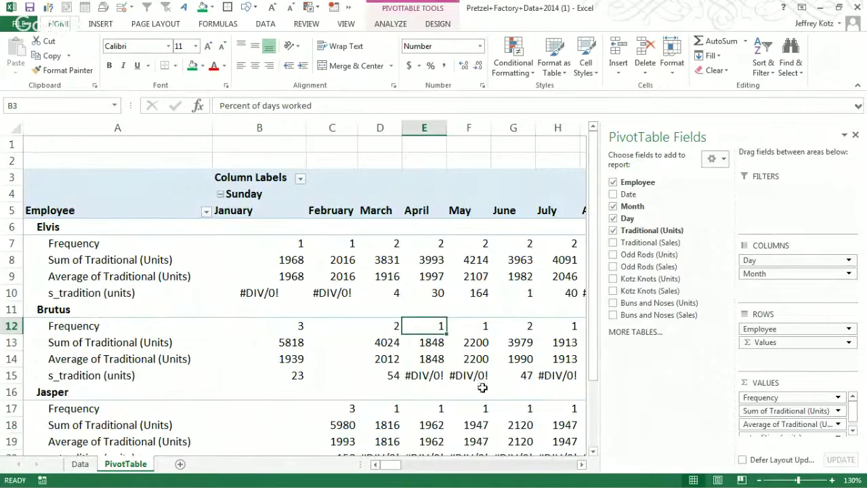
left_click(432, 378)
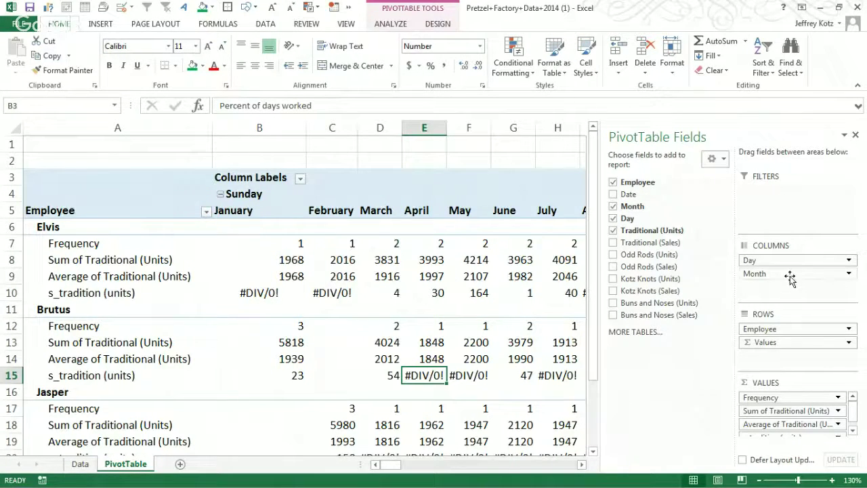
Step: Place the Month field above Day in the pivot table columns and review the January block by weekday
left_click_drag(795, 279, 793, 256)
left_click(340, 158)
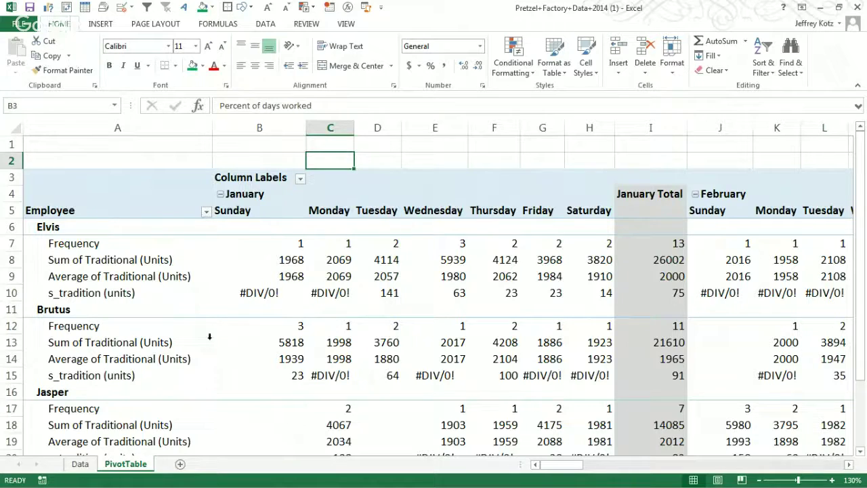
mouse_move(286, 240)
left_click(287, 262)
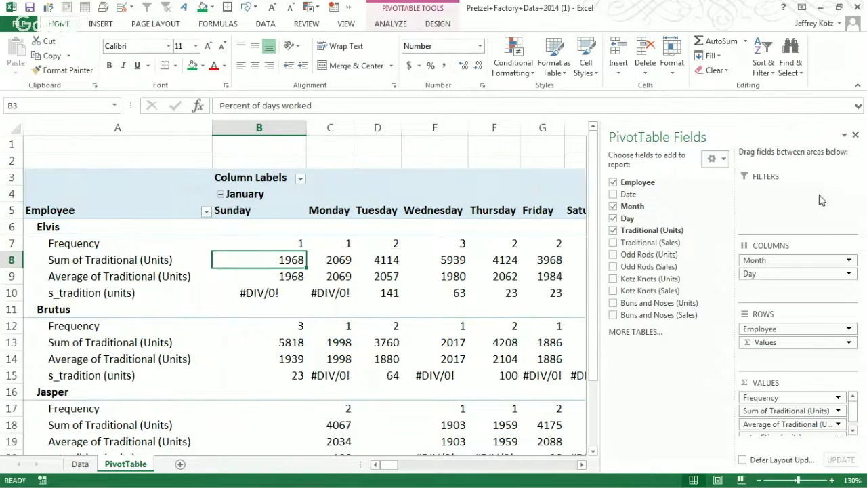
Step: Make Month a report filter, leaving only Day in the columns, and review the grand totals and total rows
left_click_drag(793, 262, 806, 222)
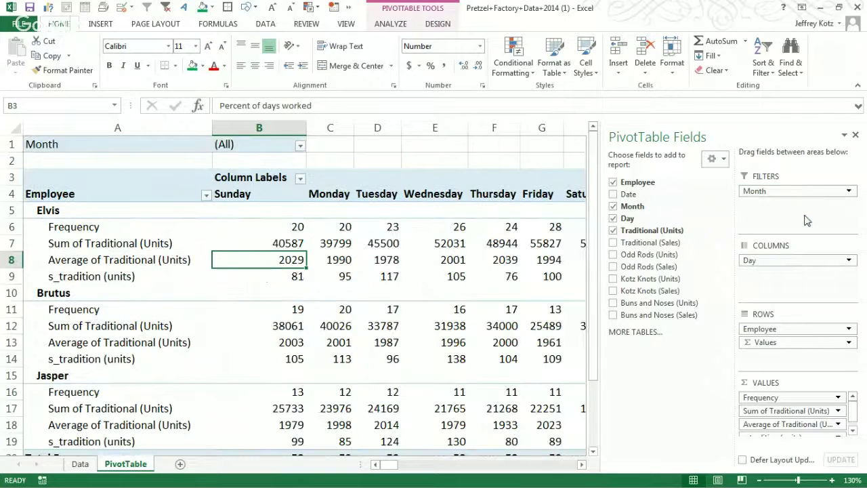
left_click(399, 160)
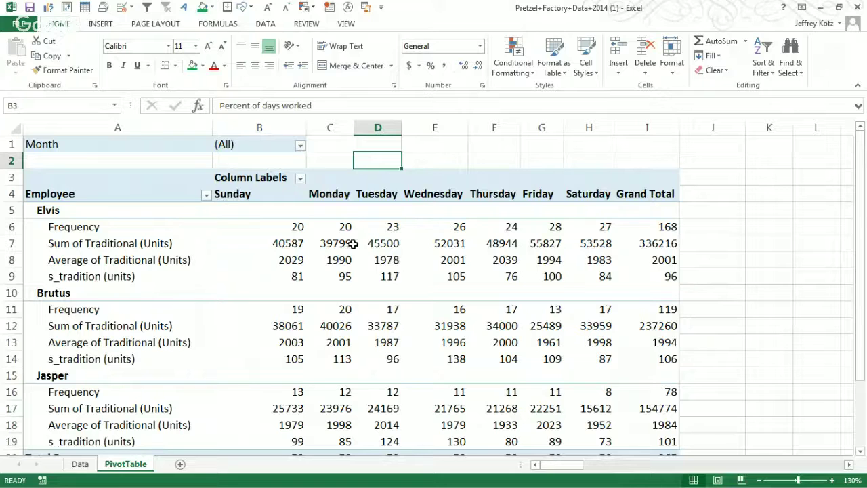
left_click(666, 228)
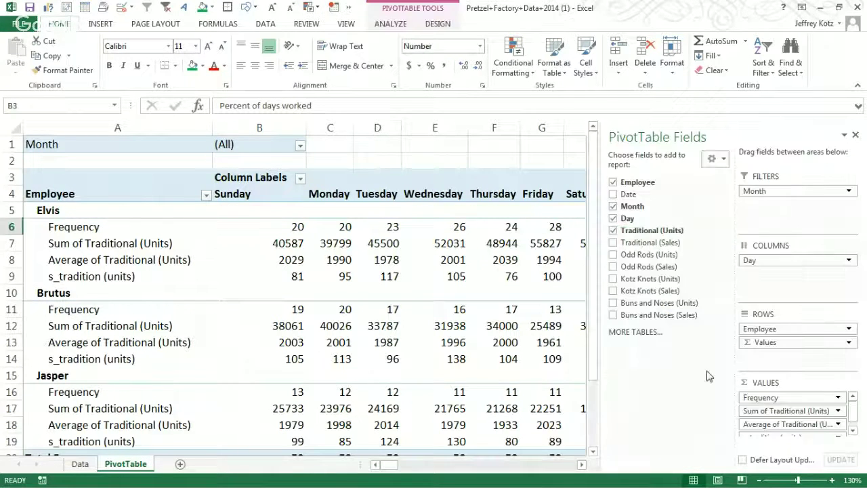
left_click(488, 165)
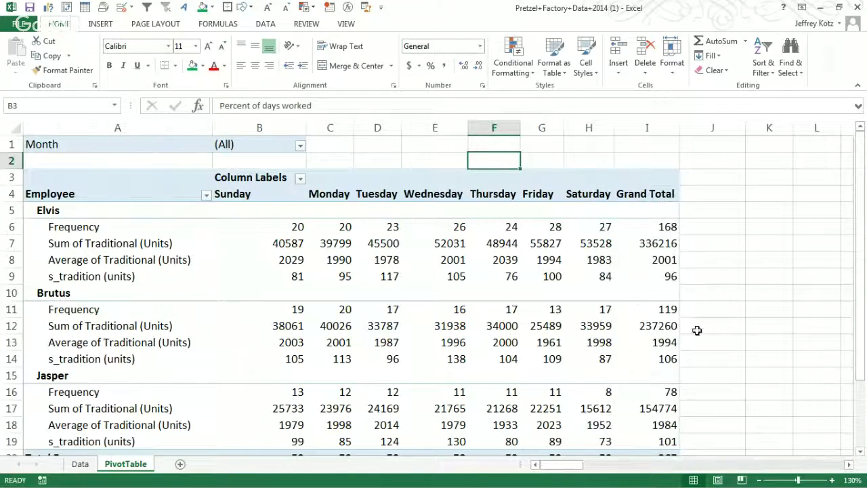
scroll(679, 406, "down", 2)
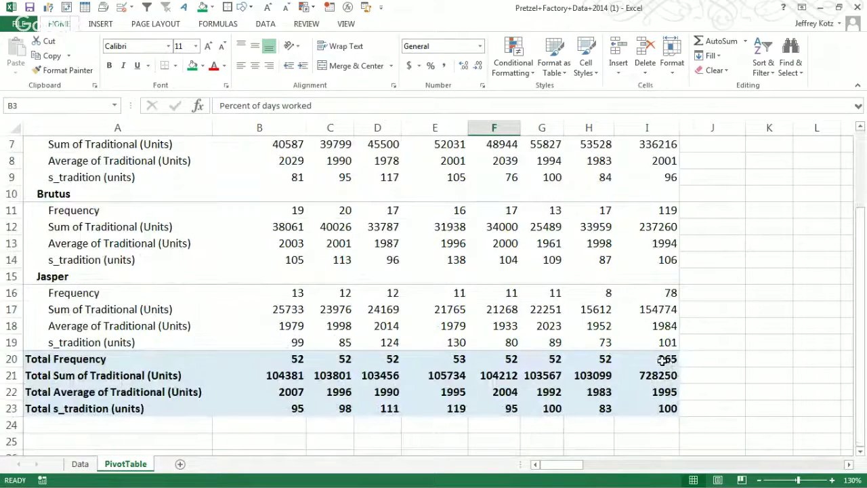
mouse_move(659, 362)
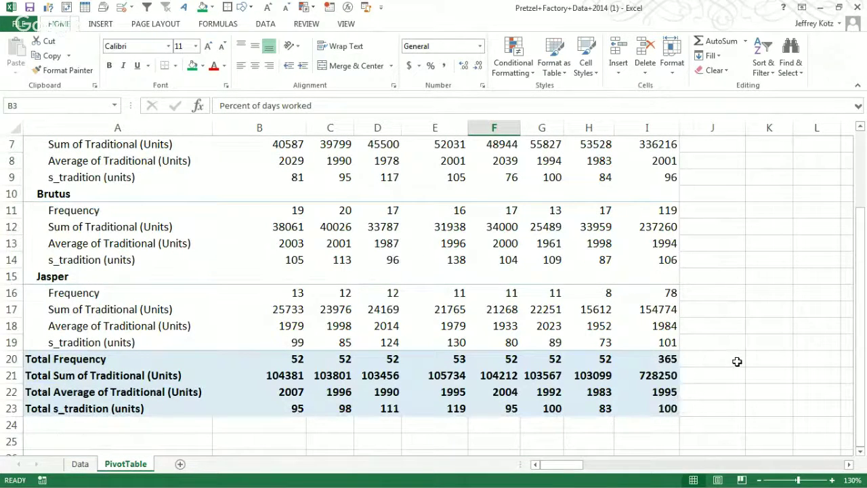
scroll(736, 385, "down", 1)
scroll(721, 366, "up", 1)
scroll(733, 392, "up", 2)
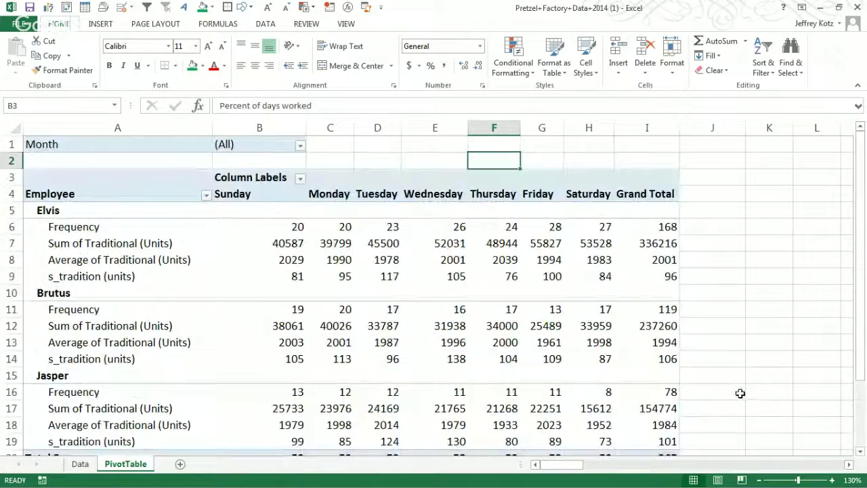
Step: Filter the pivot table to January and review the grand totals and total rows
left_click(300, 146)
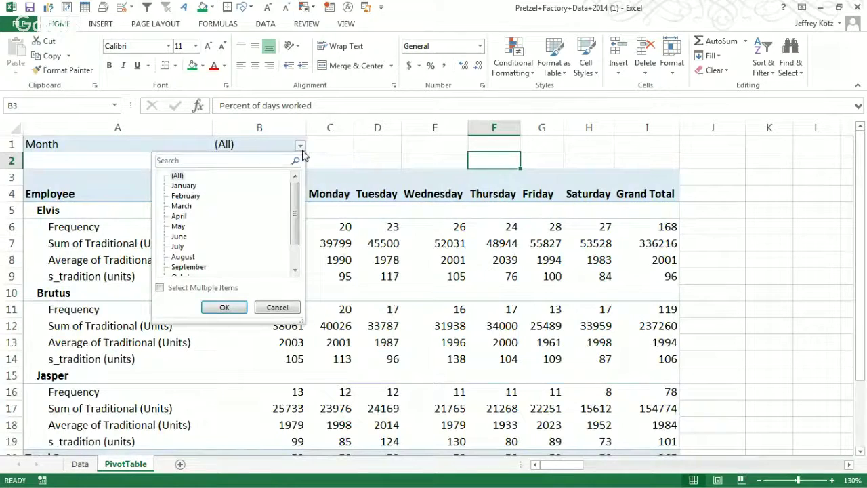
left_click(189, 188)
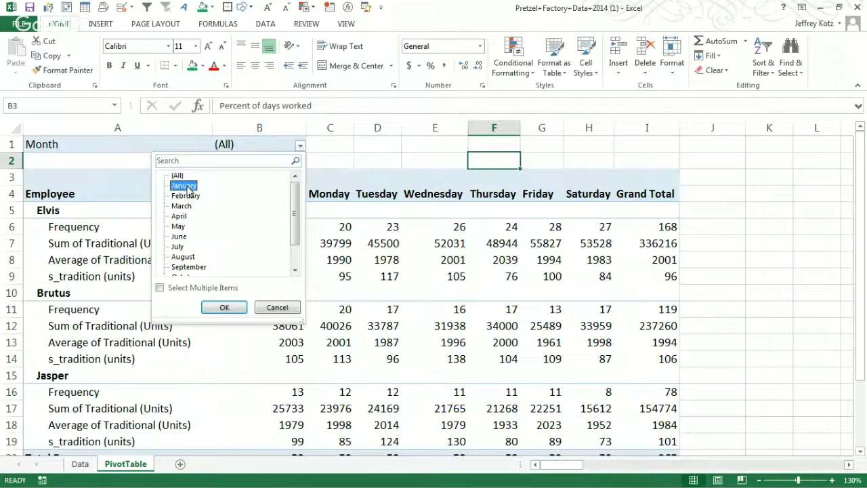
left_click(224, 307)
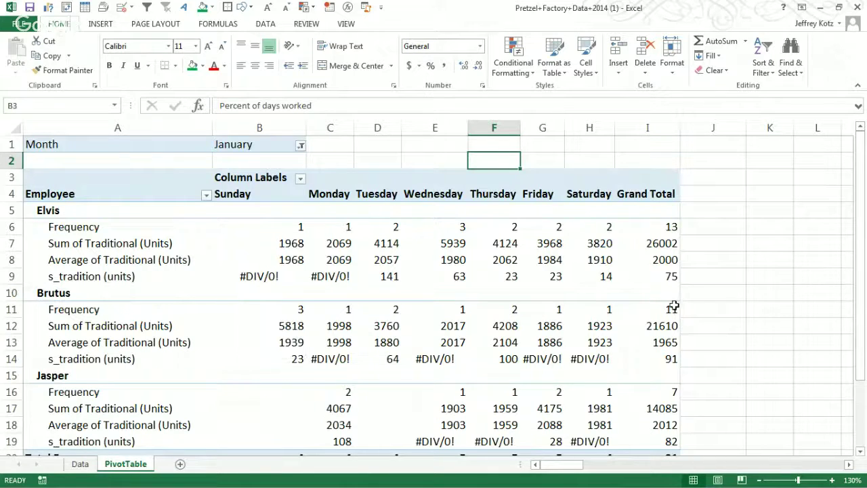
scroll(773, 349, "down", 1)
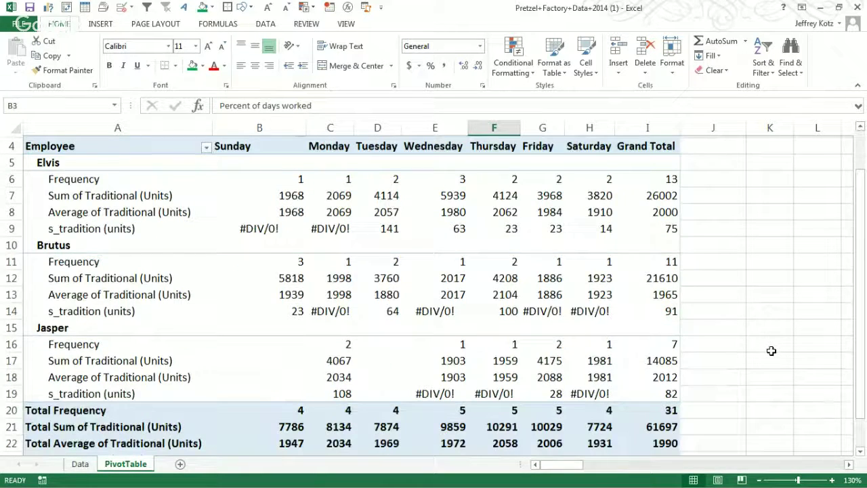
scroll(771, 350, "down", 2)
left_click(653, 309)
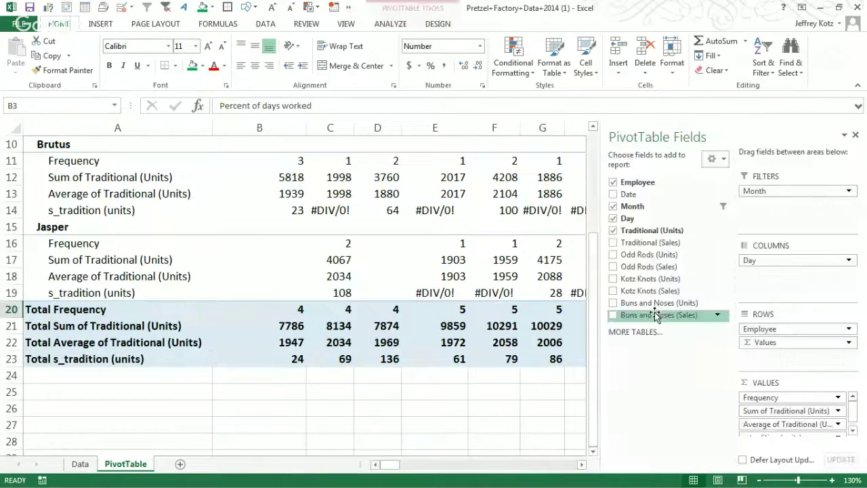
left_click(481, 410)
left_click(695, 309)
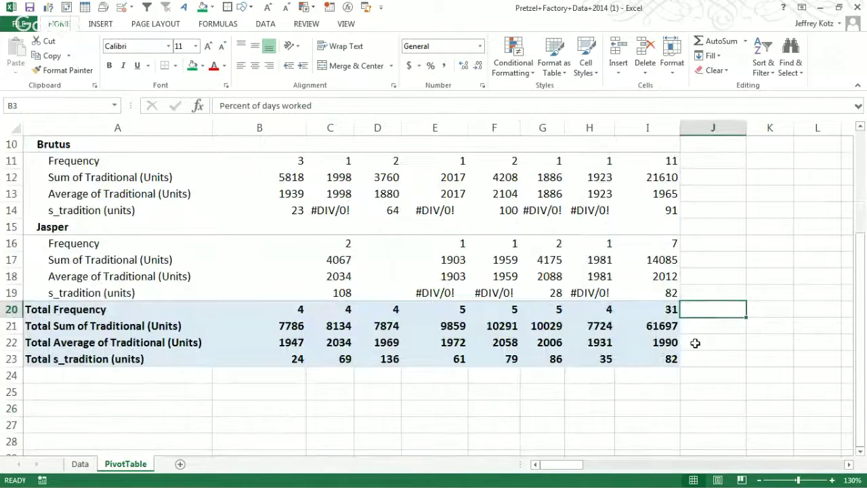
scroll(636, 312, "up", 3)
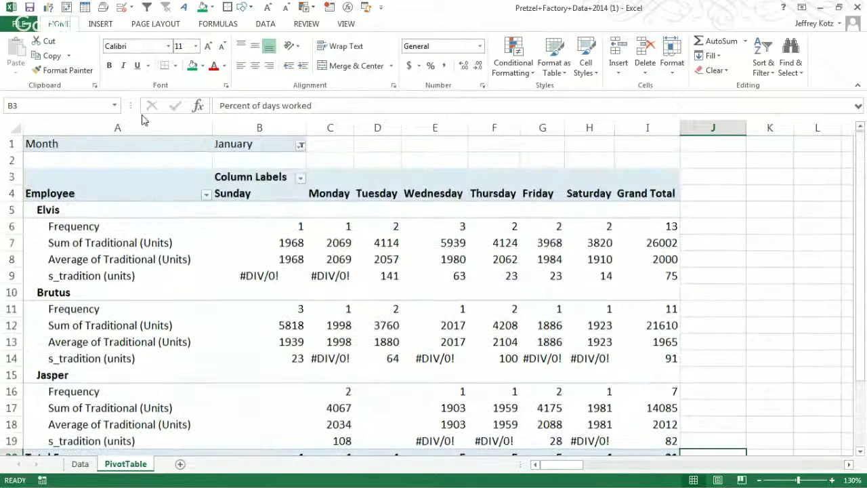
Step: Switch the Month filter to June and check the weekday columns and total rows
left_click(300, 146)
left_click(180, 236)
left_click(224, 309)
scroll(790, 306, "down", 2)
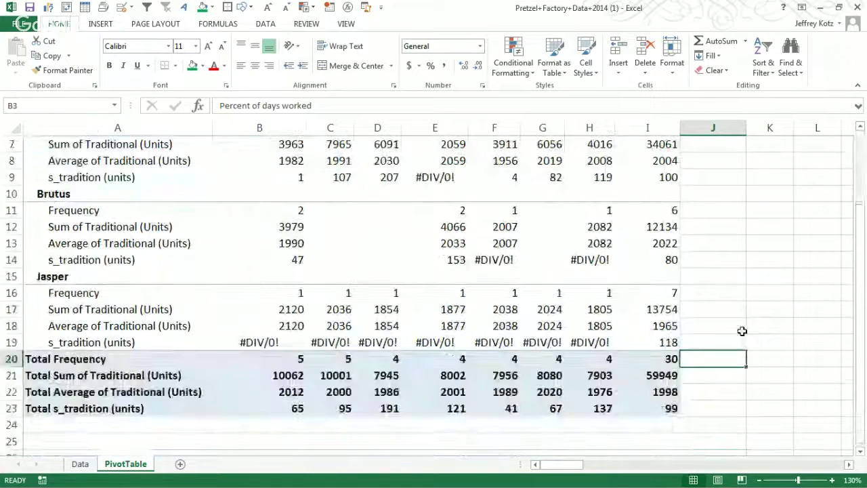
scroll(732, 332, "up", 2)
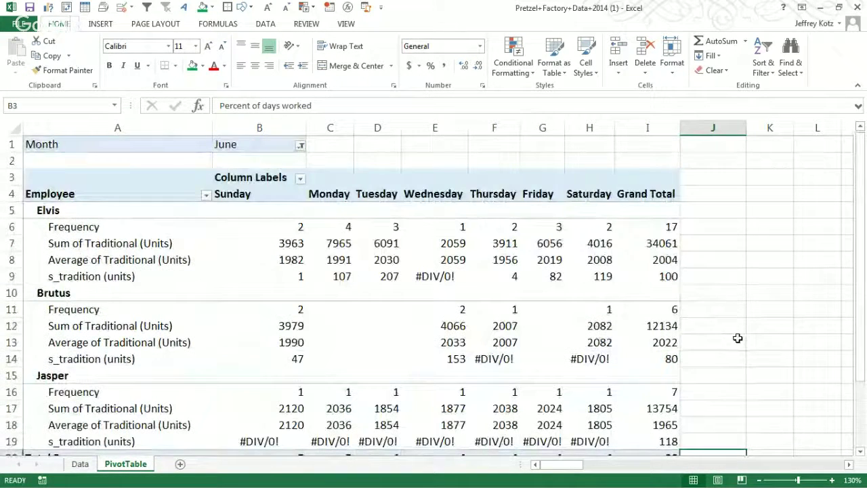
scroll(766, 330, "down", 2)
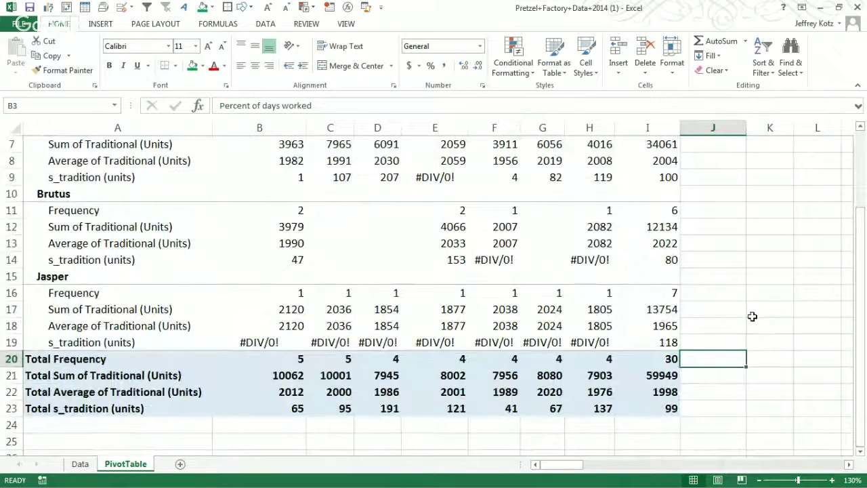
Step: Allow multiple items in the Month filter, add July and August to June, and review the combined totals
scroll(750, 316, "up", 2)
left_click(300, 145)
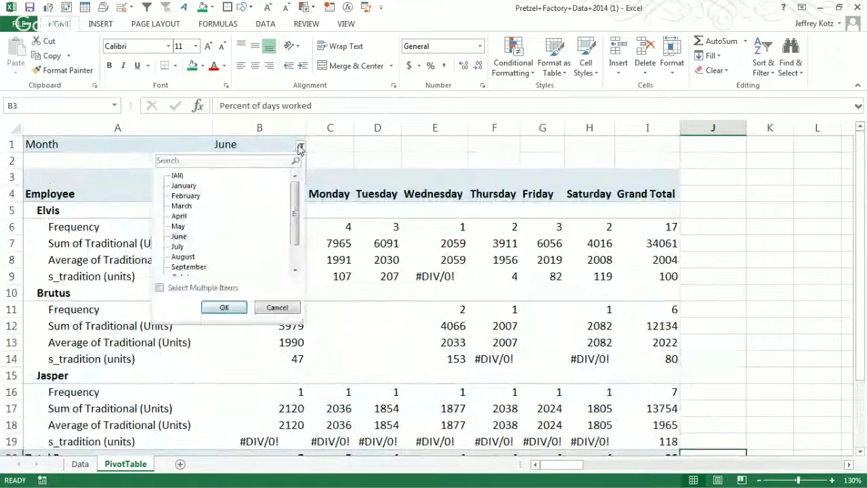
left_click(159, 287)
left_click(181, 246)
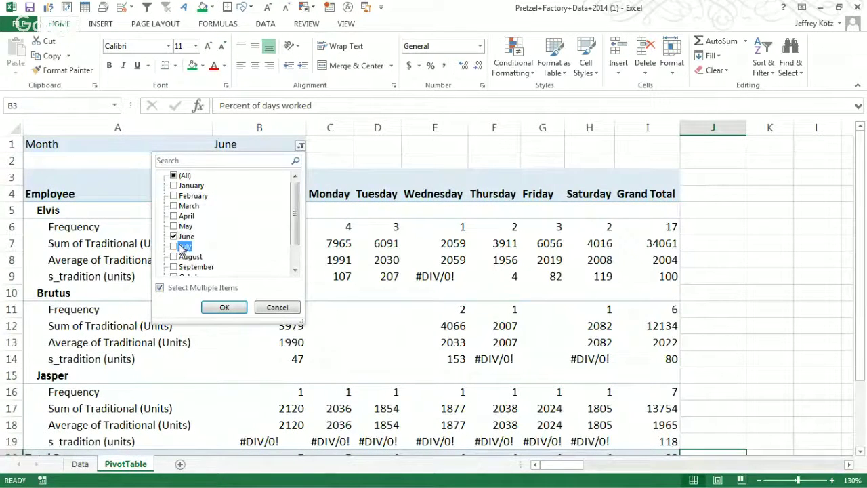
left_click(174, 256)
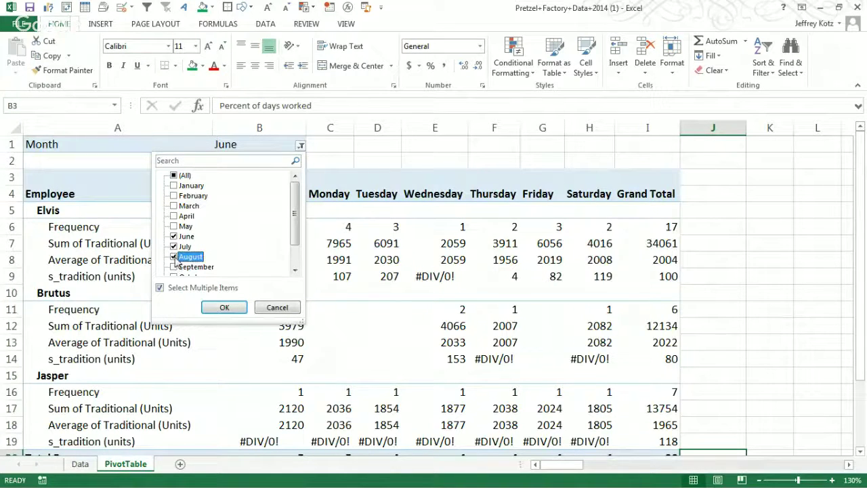
scroll(298, 243, "down", 1)
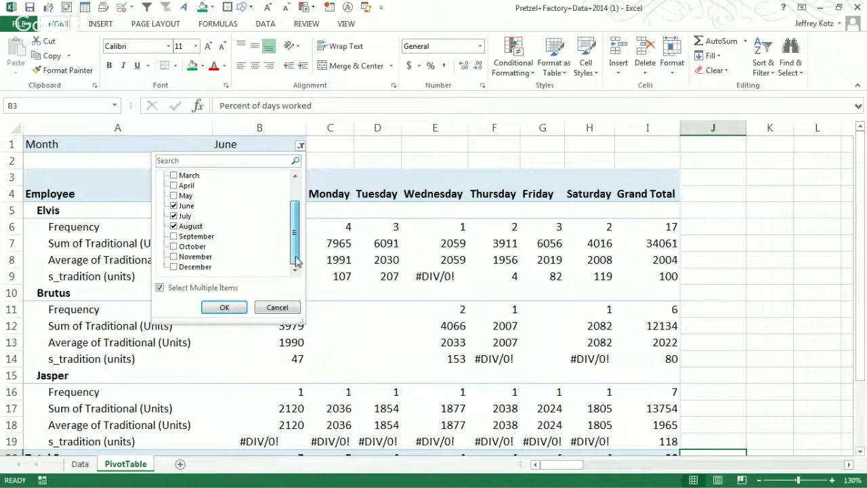
left_click(229, 310)
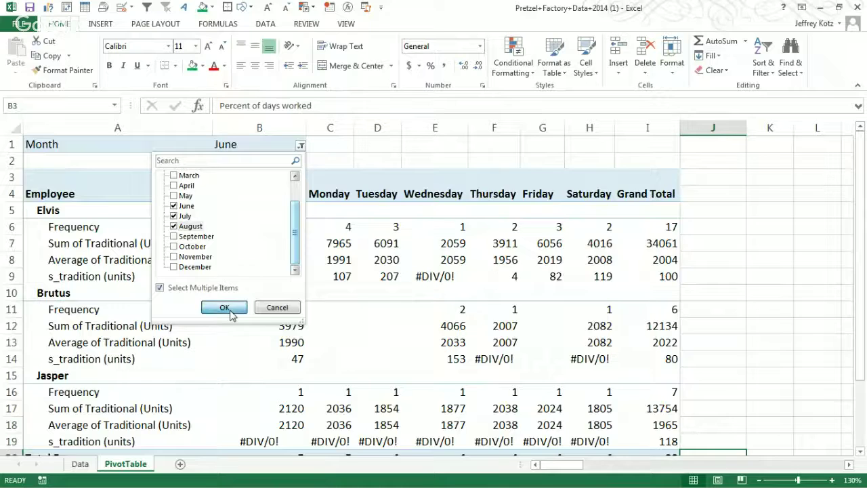
scroll(738, 303, "down", 2)
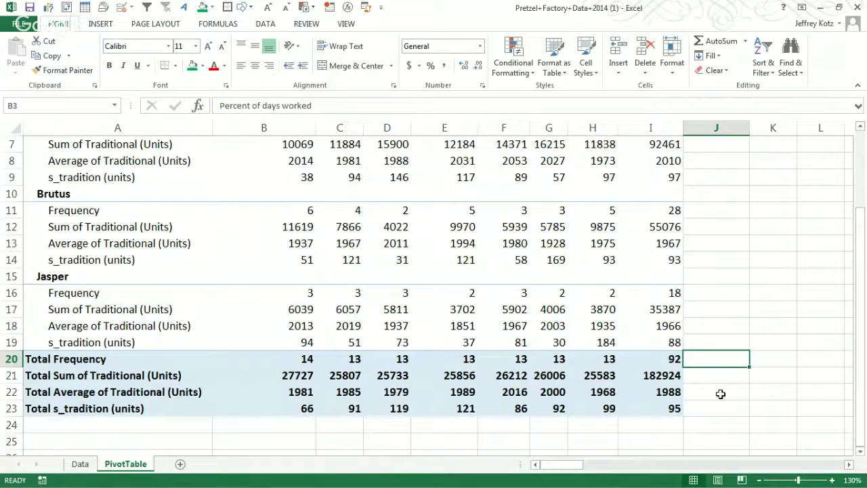
scroll(723, 400, "up", 1)
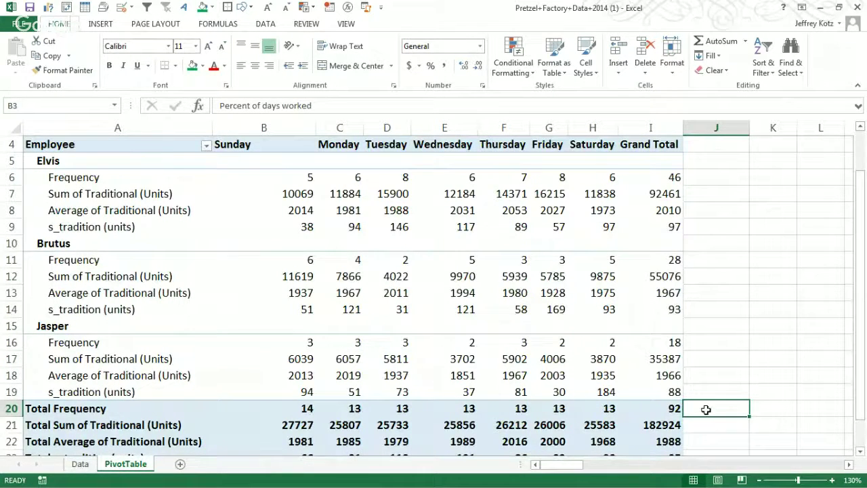
Step: Reset the Month filter to all months and check the Total Frequency row across the weekdays
scroll(715, 408, "up", 1)
left_click(310, 145)
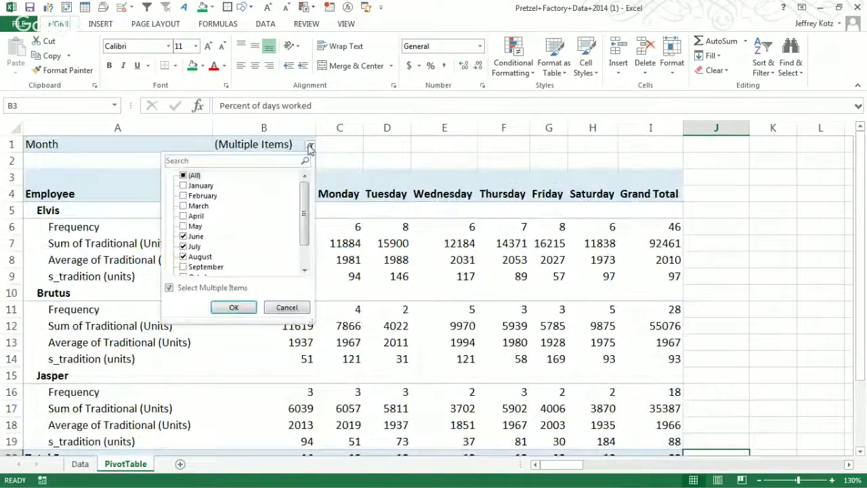
left_click(183, 175)
left_click(233, 308)
scroll(701, 366, "down", 3)
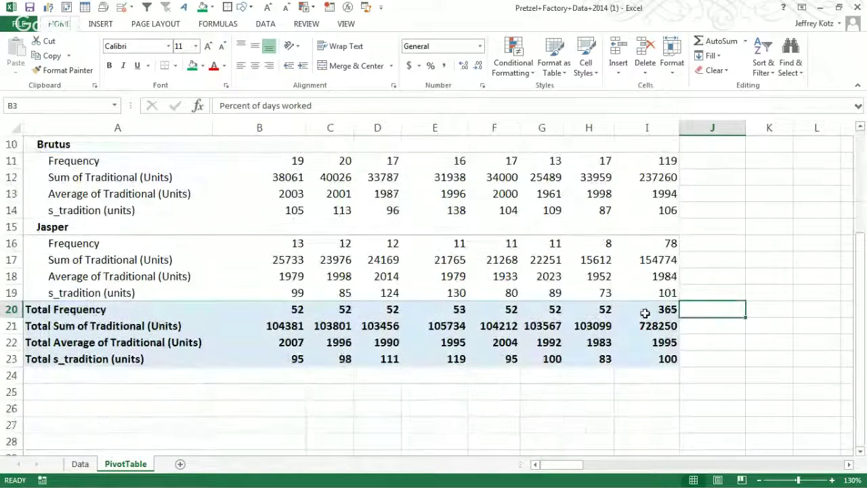
mouse_move(659, 311)
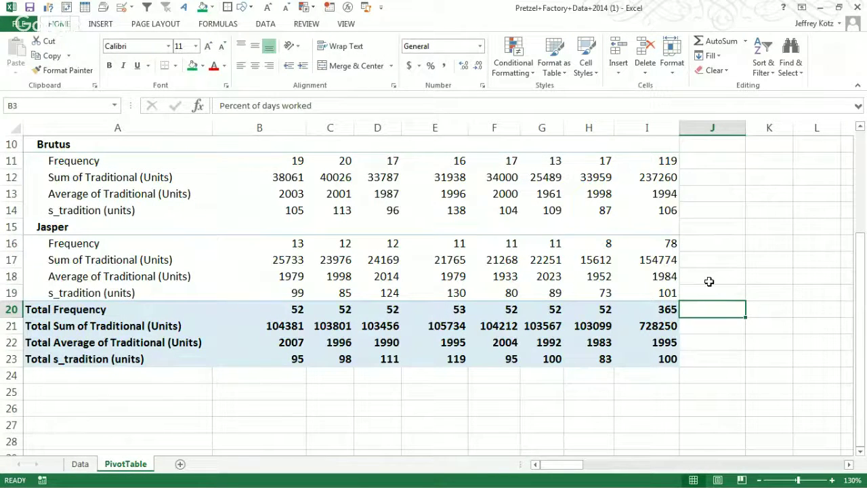
scroll(718, 269, "up", 2)
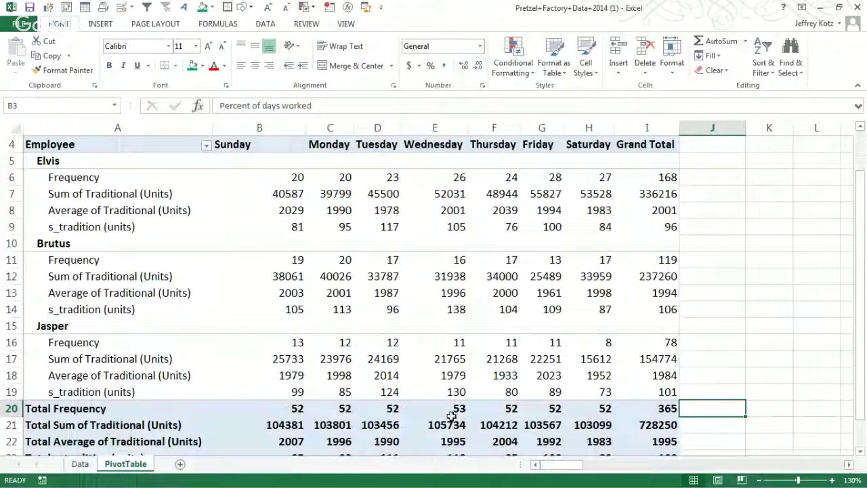
Step: Remove the frequency, sum, average and s_tradition (units) value fields from the pivot table, and switch to the Data sheet
left_click(605, 261)
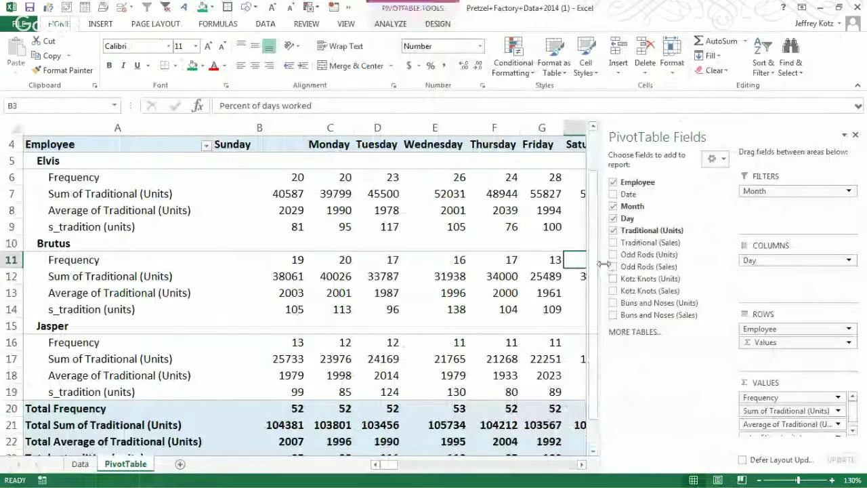
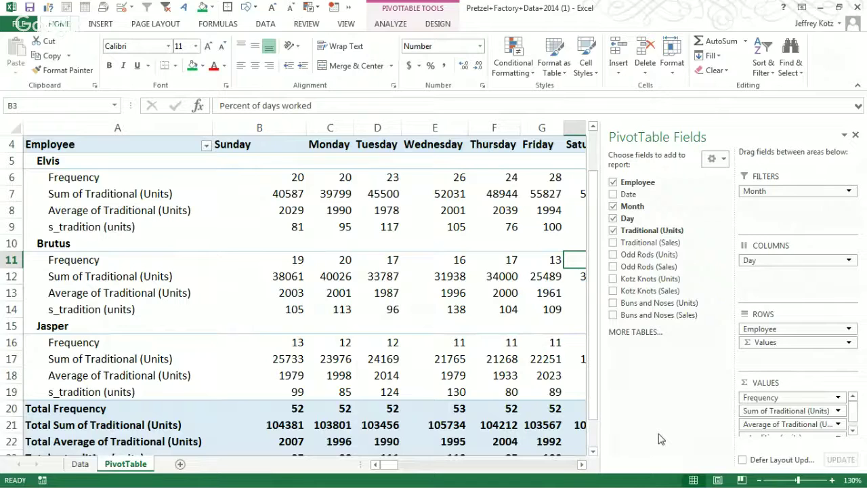
left_click_drag(758, 397, 678, 398)
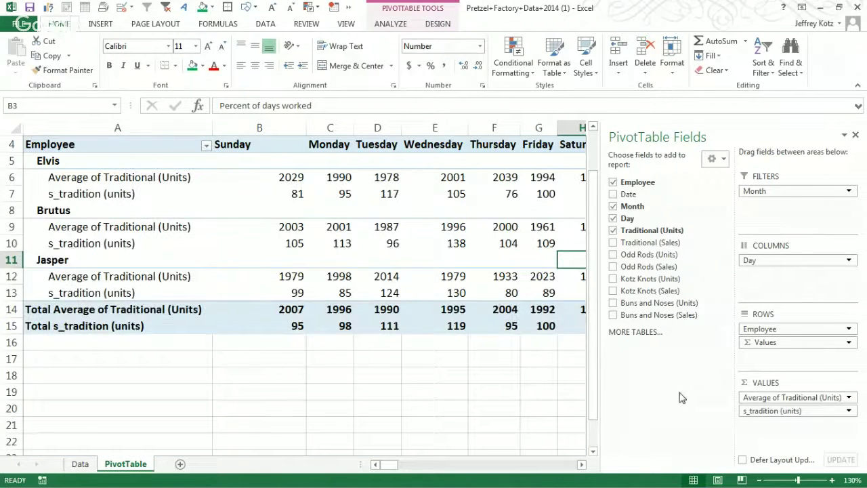
left_click_drag(769, 397, 673, 402)
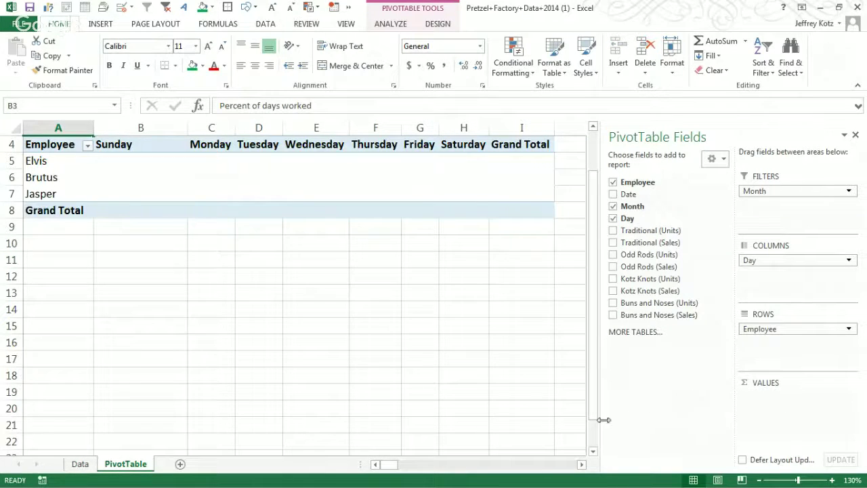
left_click(81, 468)
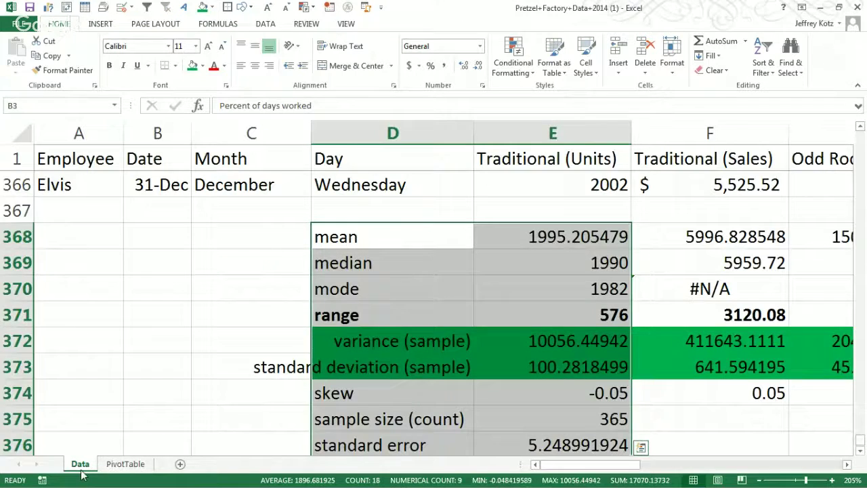
Step: Create an empty pivot table from the Data sheet's range A1:L366 on a new worksheet
left_click(213, 271)
scroll(259, 325, "up", 7)
left_click(274, 235)
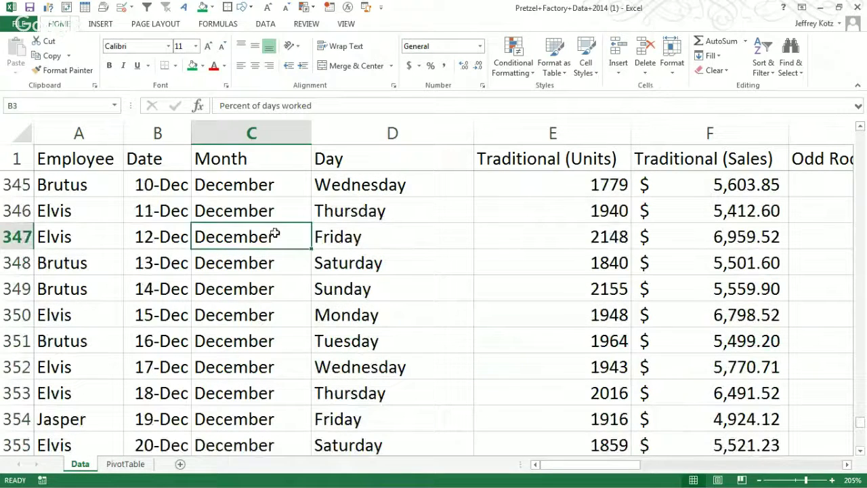
left_click(67, 8)
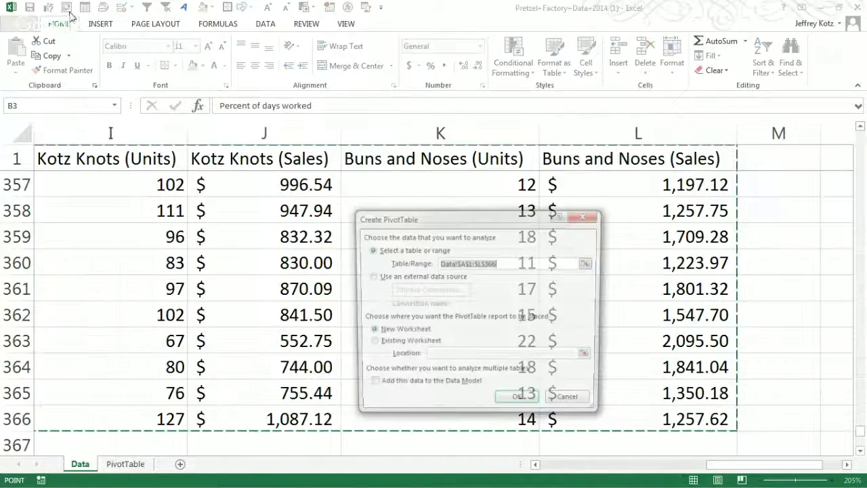
left_click(516, 396)
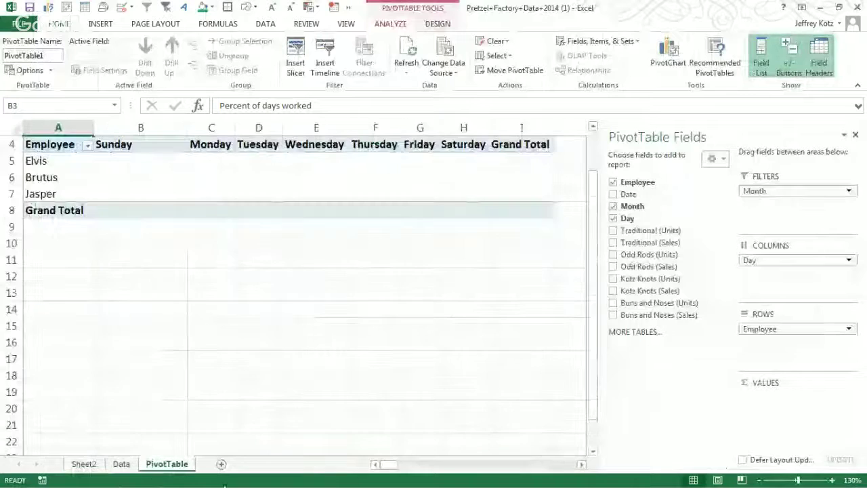
Step: Move the new Sheet2 after the PivotTable sheet and return to the source data on the Data sheet
scroll(184, 278, "up", 1)
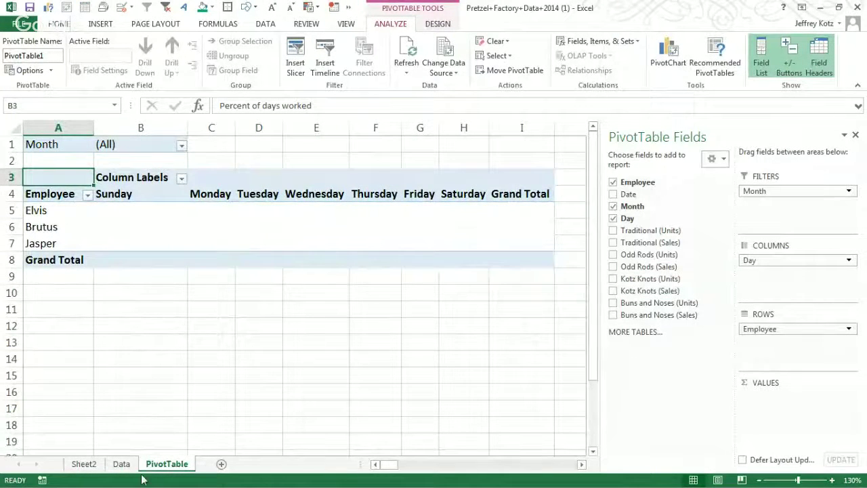
left_click(84, 466)
left_click_drag(84, 468, 231, 444)
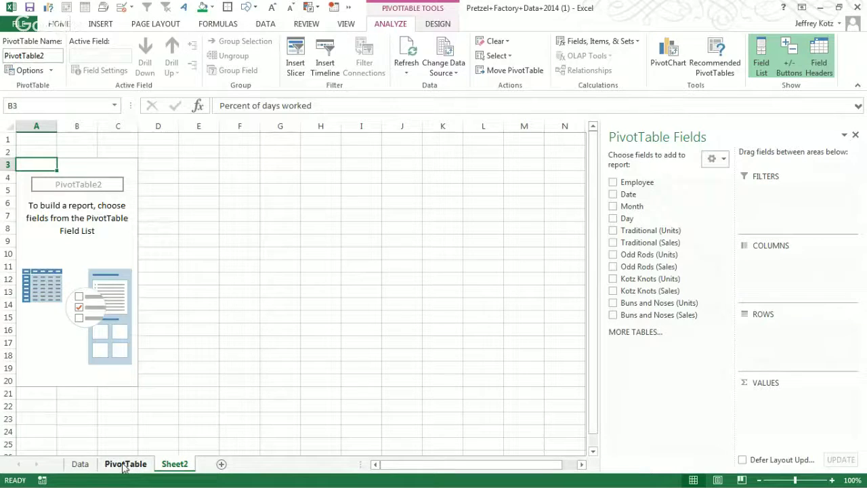
left_click(80, 463)
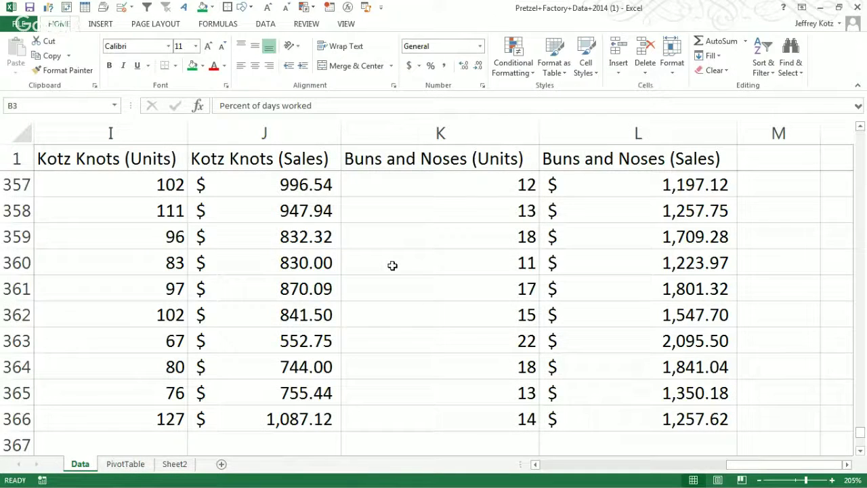
Step: On Sheet2, build a pivot table with Employee as rows, Day as columns and Count of Day as values
left_click(174, 464)
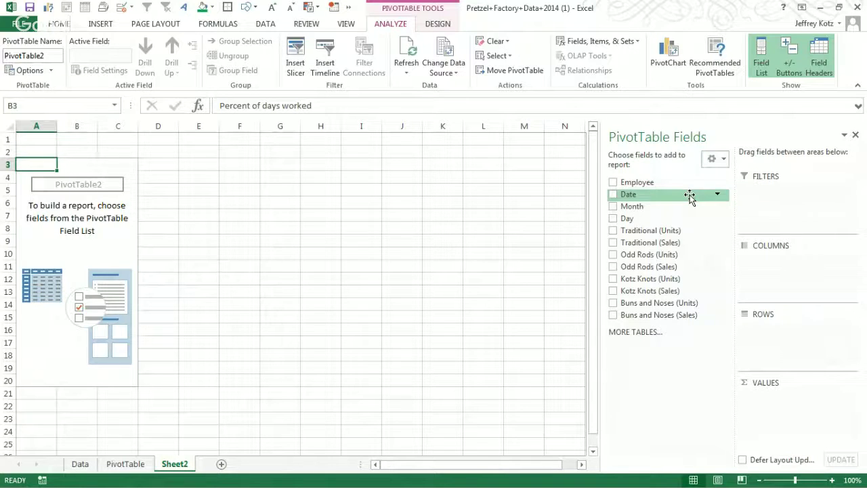
left_click_drag(663, 182, 778, 330)
left_click_drag(642, 219, 813, 407)
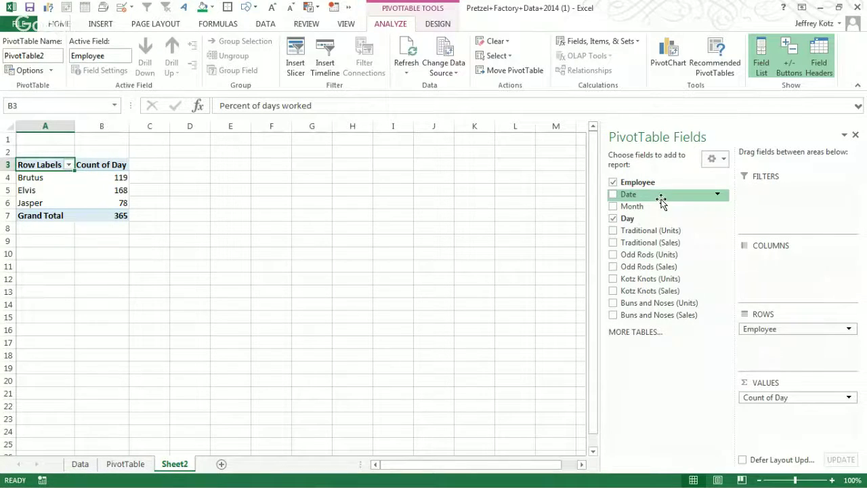
left_click_drag(648, 219, 769, 305)
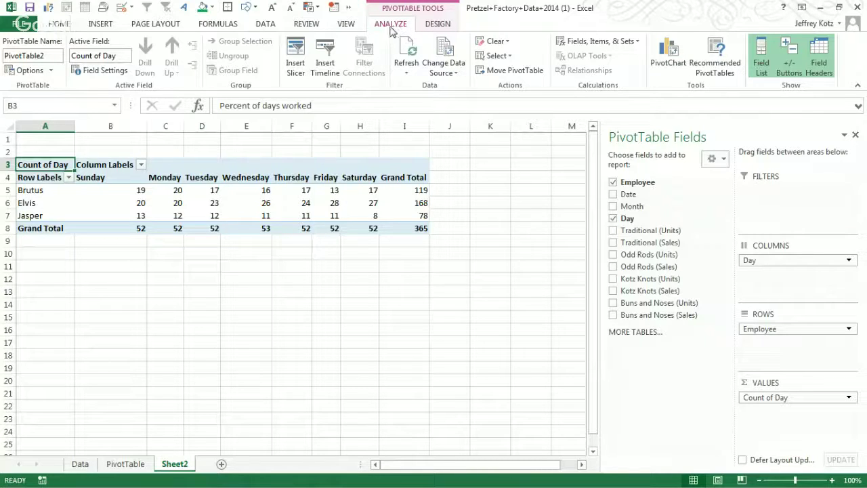
Step: Preview the PivotChart types offered for the Sheet2 pivot table and close the preview without inserting one
left_click(673, 65)
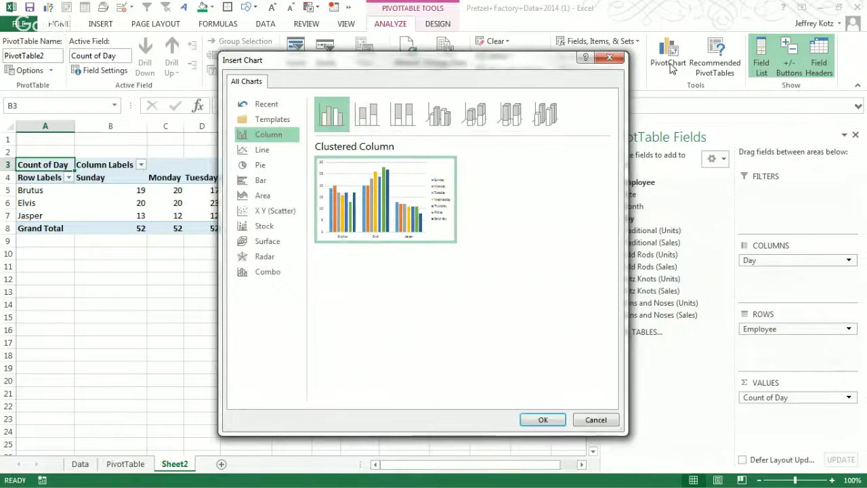
mouse_move(376, 211)
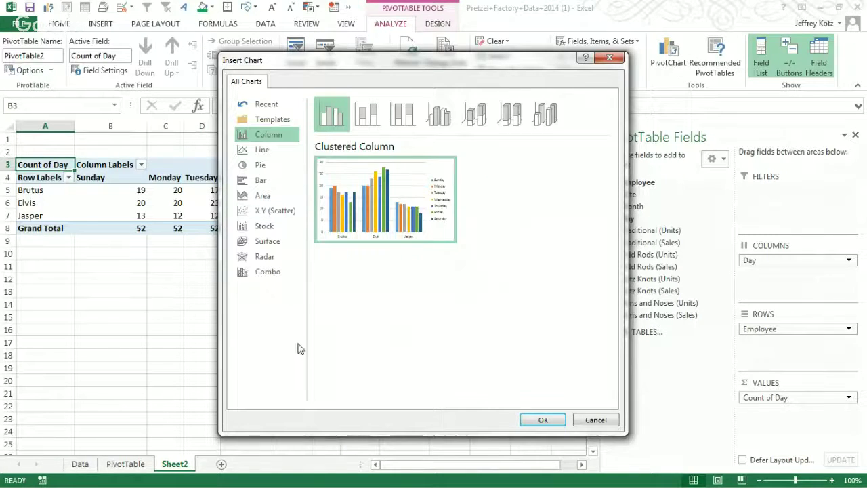
left_click_drag(306, 66, 323, 65)
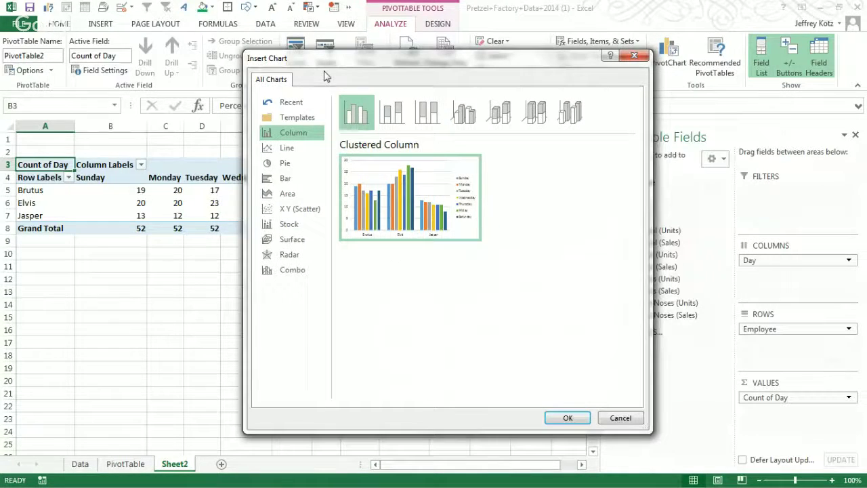
left_click(629, 420)
Step: Review the recommended charts for the table on the Data sheet without inserting any
left_click(80, 464)
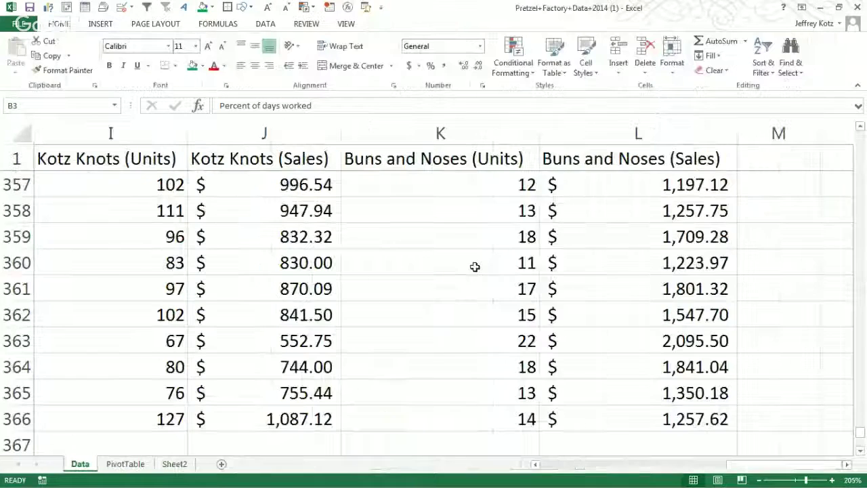
left_click(482, 284)
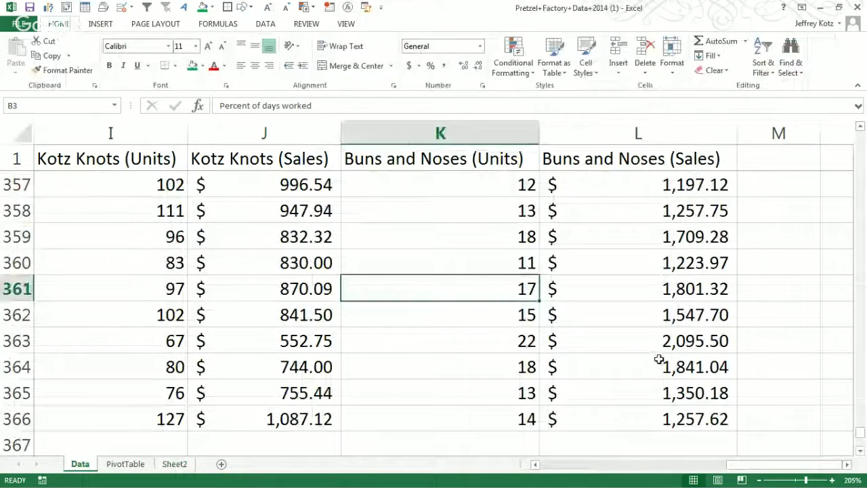
left_click(109, 24)
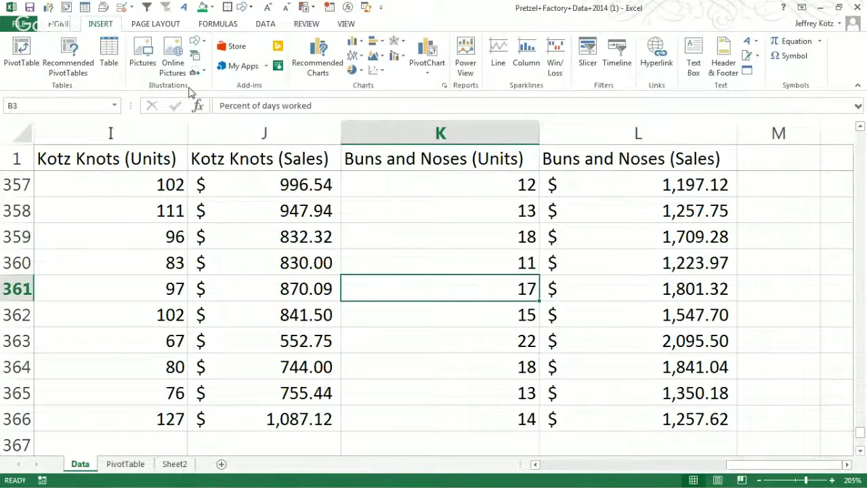
left_click(318, 58)
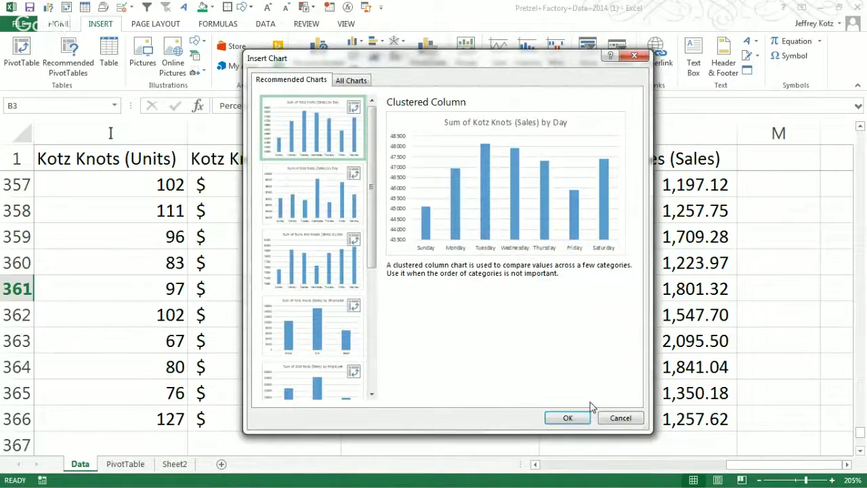
left_click(620, 418)
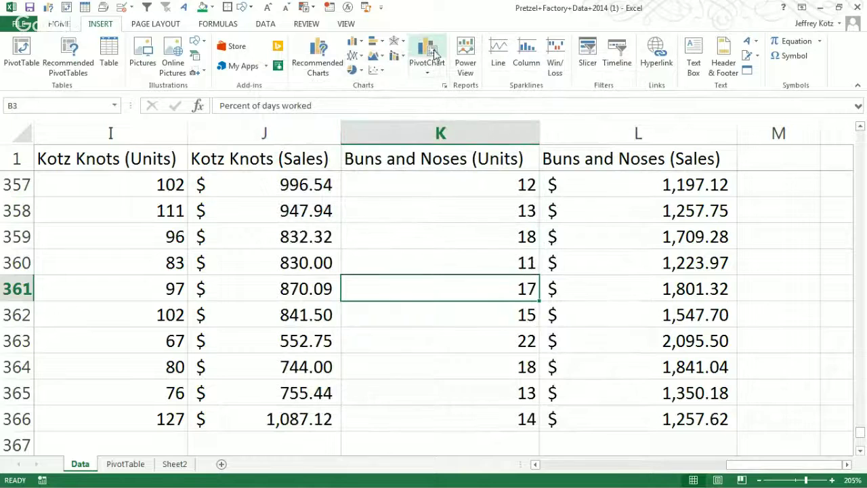
Step: Insert a PivotChart based on the Data sheet's range A1:L366 on a new worksheet
left_click(135, 464)
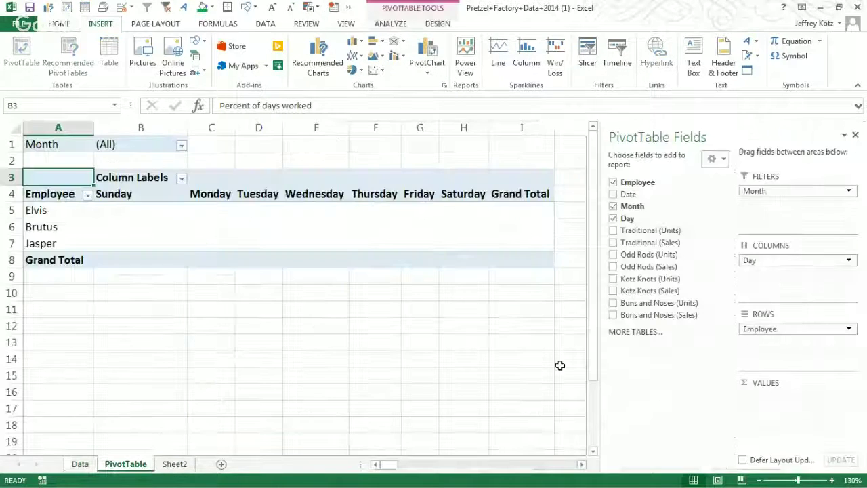
left_click(80, 464)
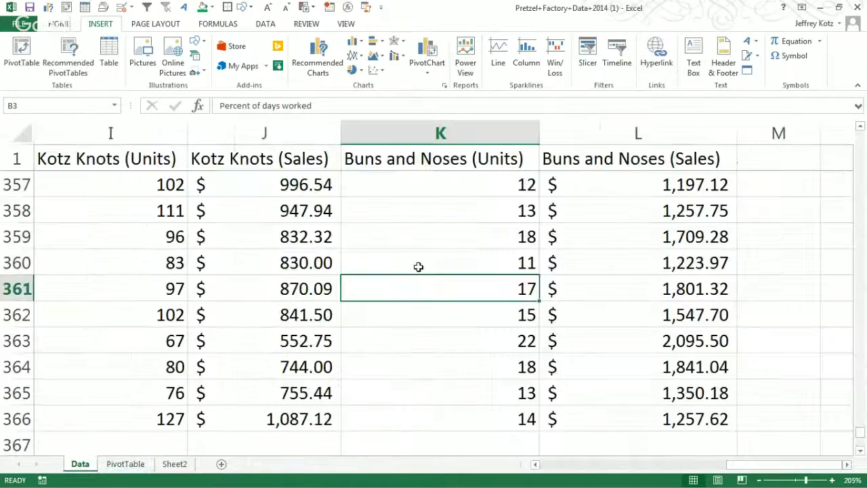
left_click(426, 49)
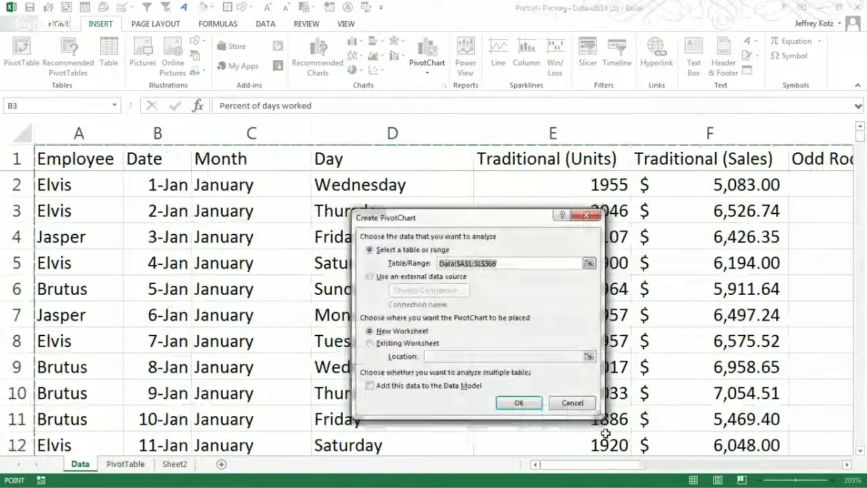
left_click(533, 404)
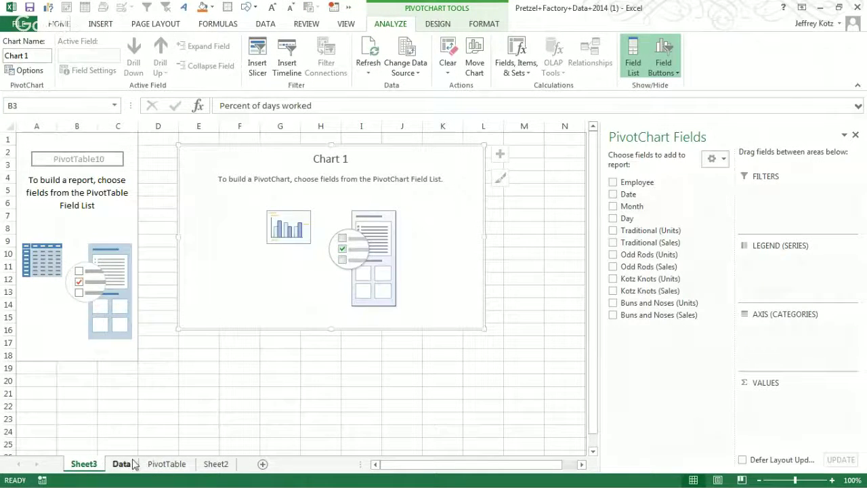
Step: Move the new chart worksheet after Sheet2 and rename it PivotChart
left_click_drag(274, 441, 215, 464)
type("PivotChart")
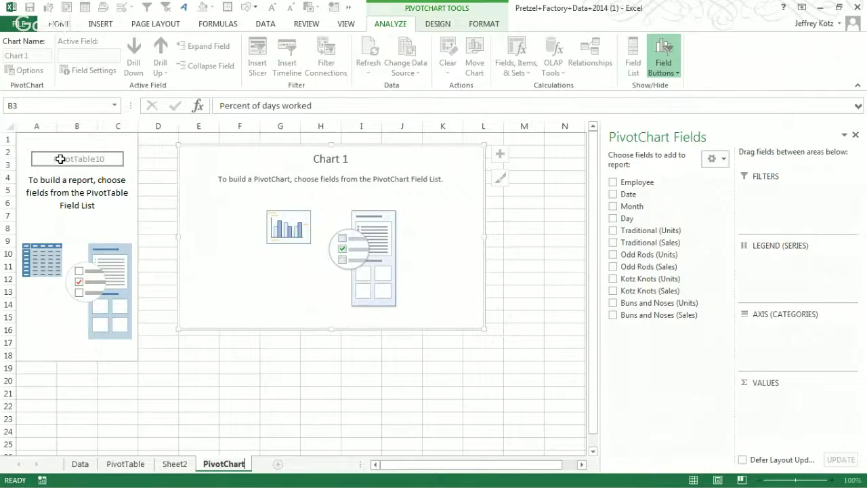
left_click(174, 463)
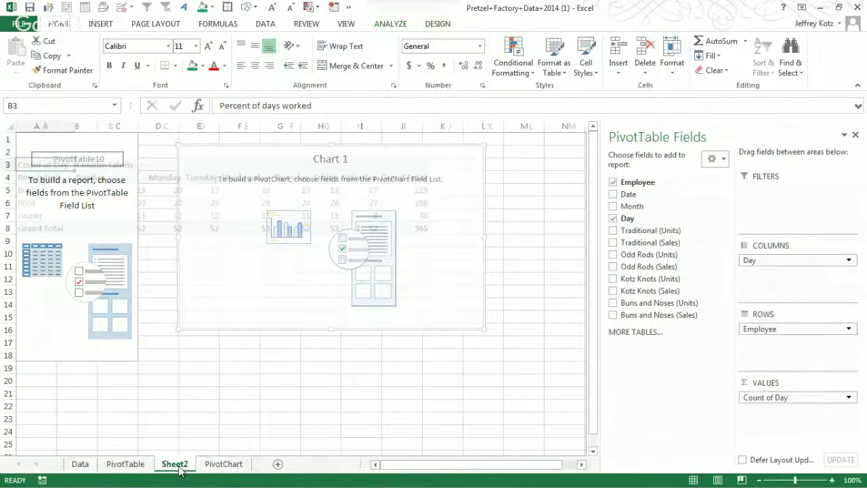
Step: Remove Count of Day, Employee and Day from the Sheet2 pivot table so its layout is empty
left_click(80, 464)
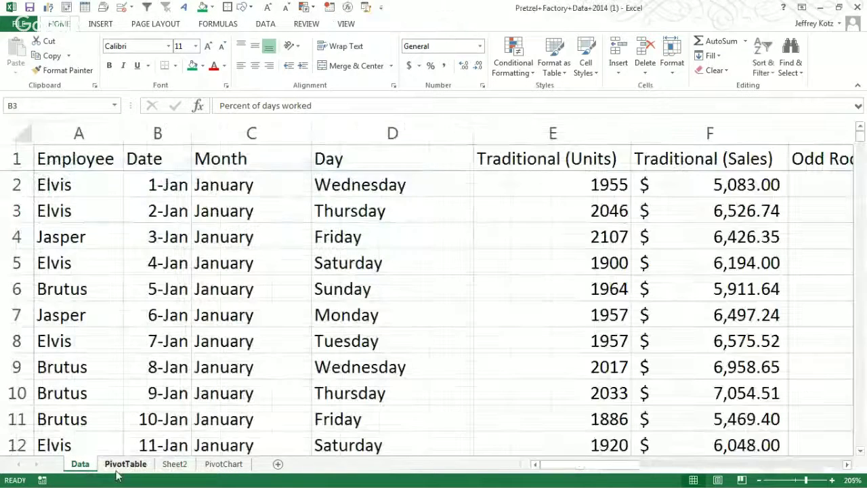
left_click(127, 463)
left_click(173, 464)
left_click_drag(783, 400, 584, 360)
left_click_drag(780, 330, 573, 332)
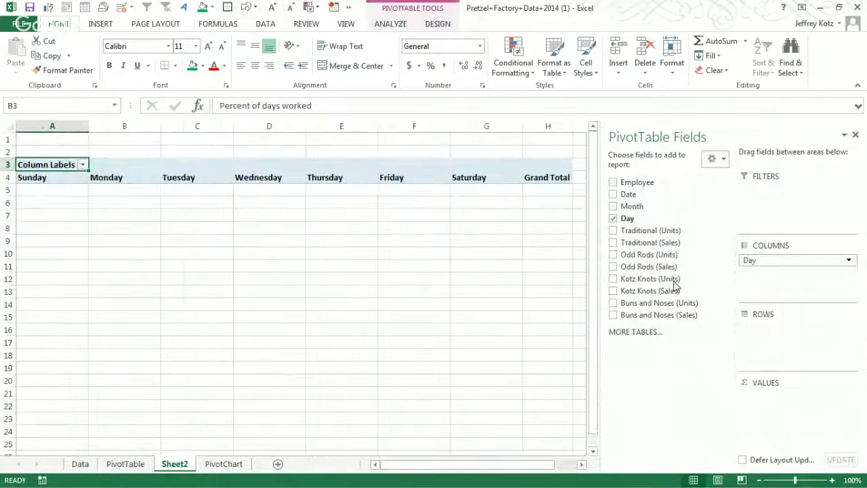
left_click_drag(761, 260, 546, 406)
Step: On the PivotChart sheet, put Employee on the chart axis and Count of Day in the values
left_click(229, 466)
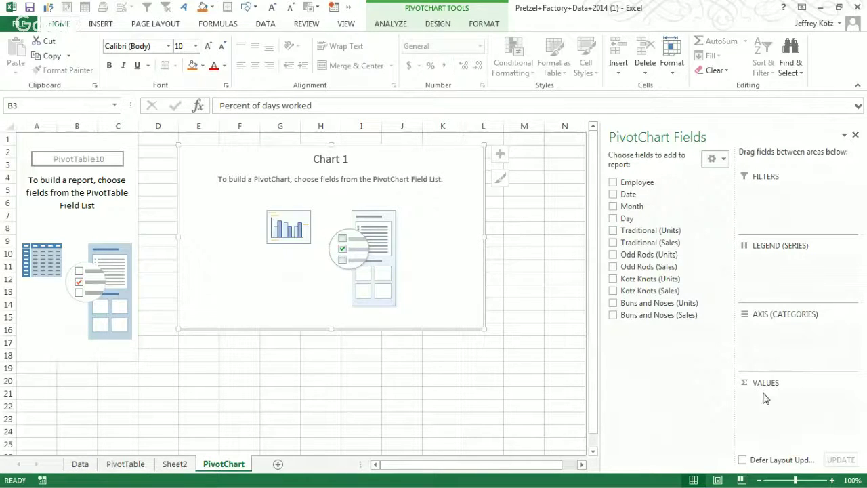
left_click(174, 464)
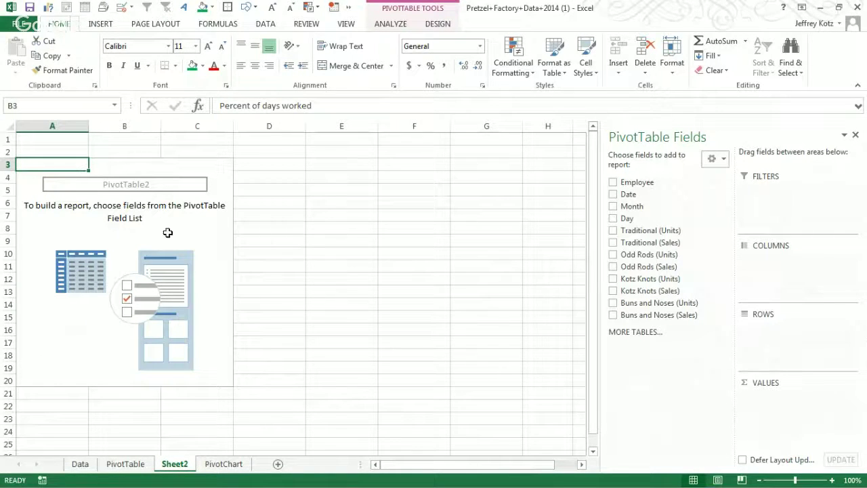
left_click(227, 464)
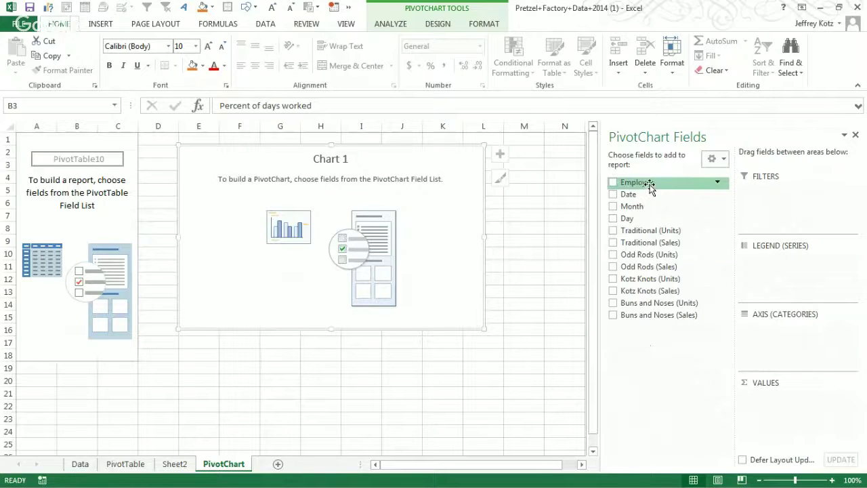
left_click_drag(648, 184, 787, 348)
left_click_drag(627, 219, 783, 415)
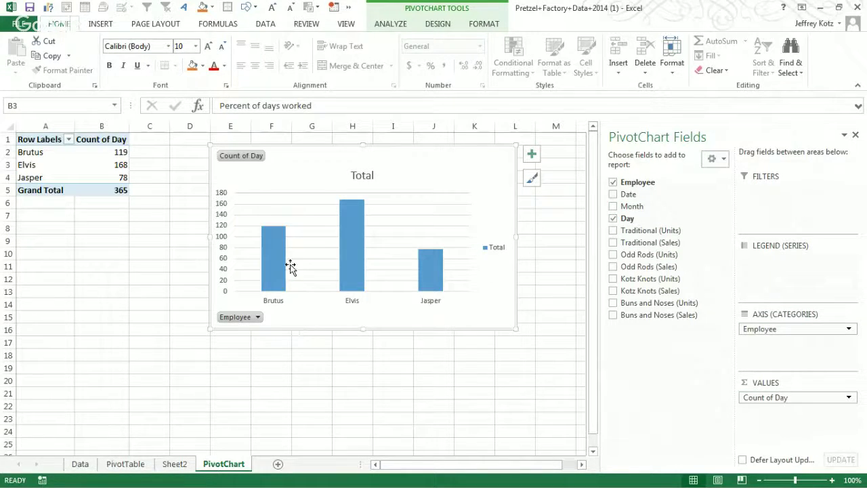
Step: Add Day as the chart's legend series and move the chart below the pivot table
mouse_move(282, 231)
left_click_drag(623, 218, 777, 363)
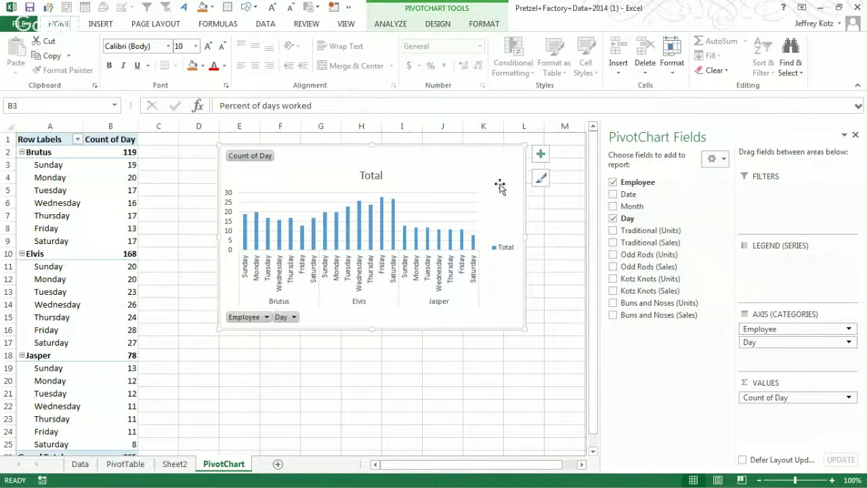
left_click_drag(759, 346, 780, 271)
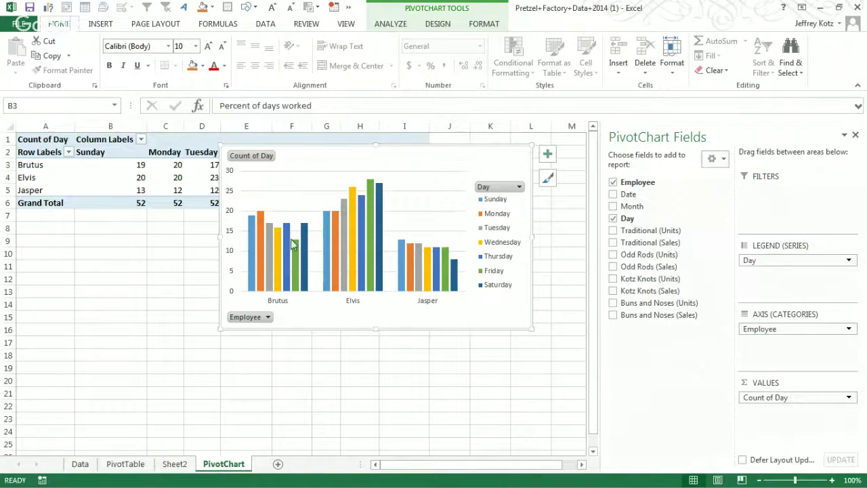
left_click_drag(465, 153, 433, 247)
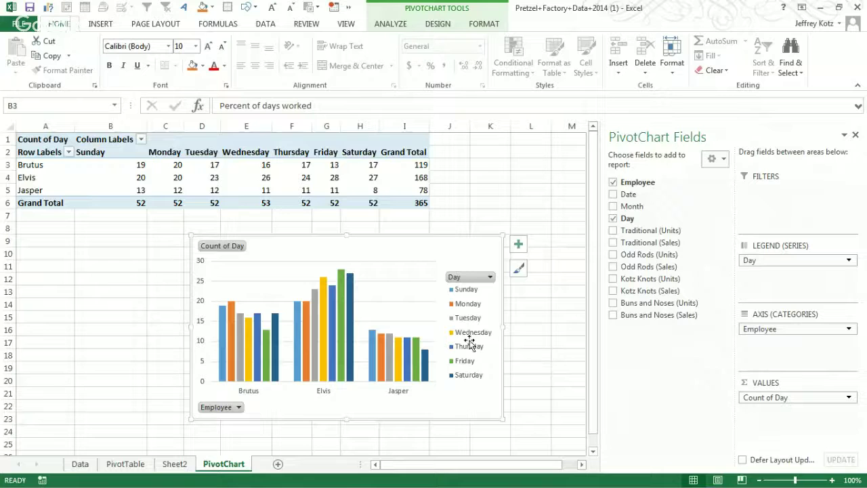
Step: Try Day on the axis with Employee as the legend, and restore Employee to the axis and Day to the legend
mouse_move(154, 194)
left_click_drag(816, 266, 810, 356)
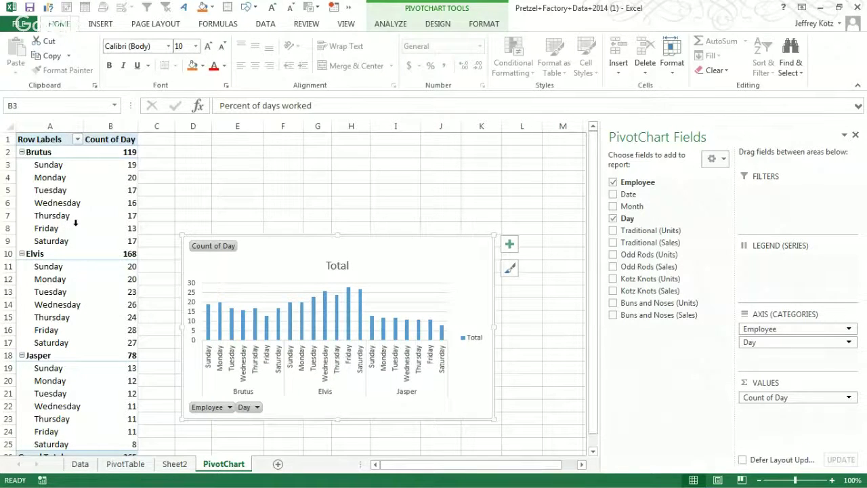
left_click_drag(786, 329, 797, 273)
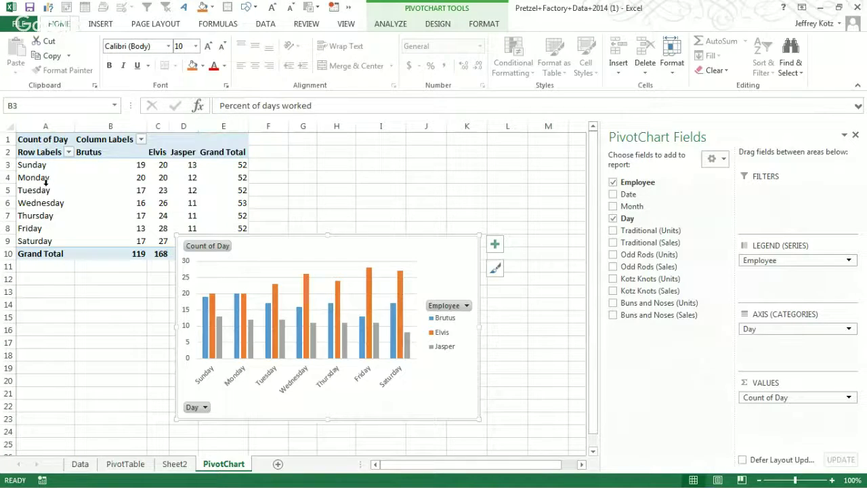
left_click_drag(779, 329, 797, 351)
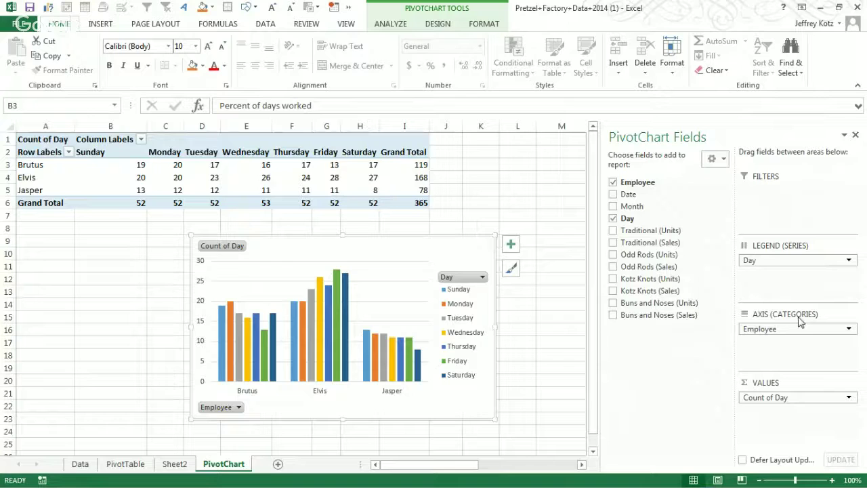
Step: Compare the swapped layout with Day on the axis and Employee as legend, moving the chart aside, and switch the two fields back
left_click_drag(797, 328, 784, 342)
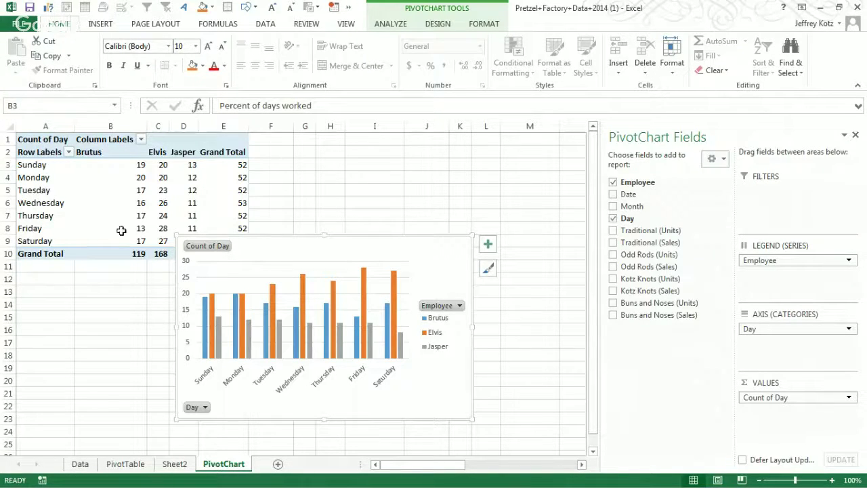
left_click_drag(308, 247, 377, 265)
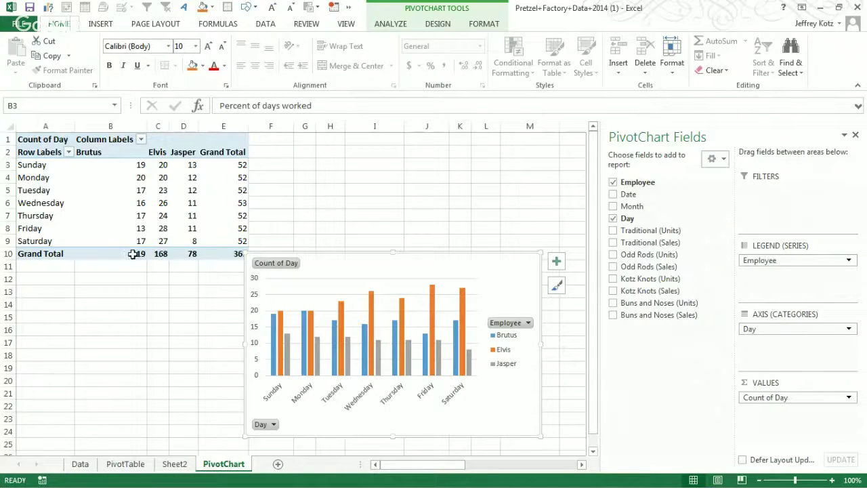
mouse_move(314, 361)
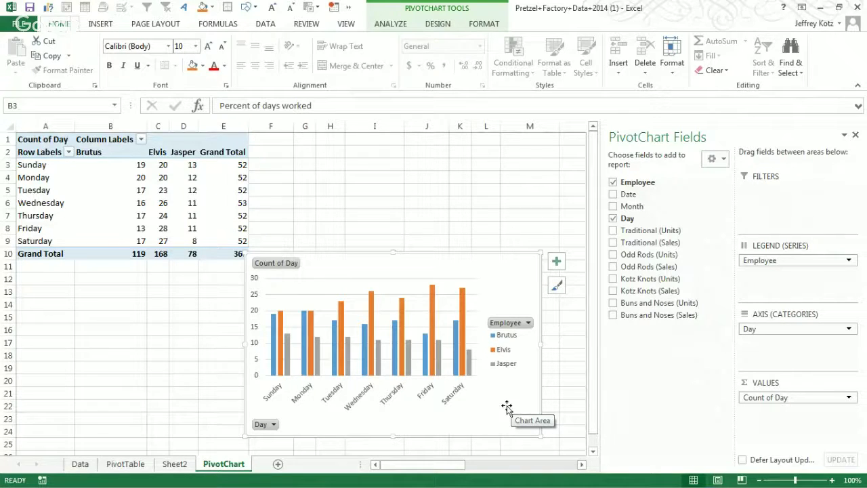
mouse_move(770, 329)
left_mouse_down()
mouse_move(772, 272)
mouse_move(774, 332)
left_mouse_up()
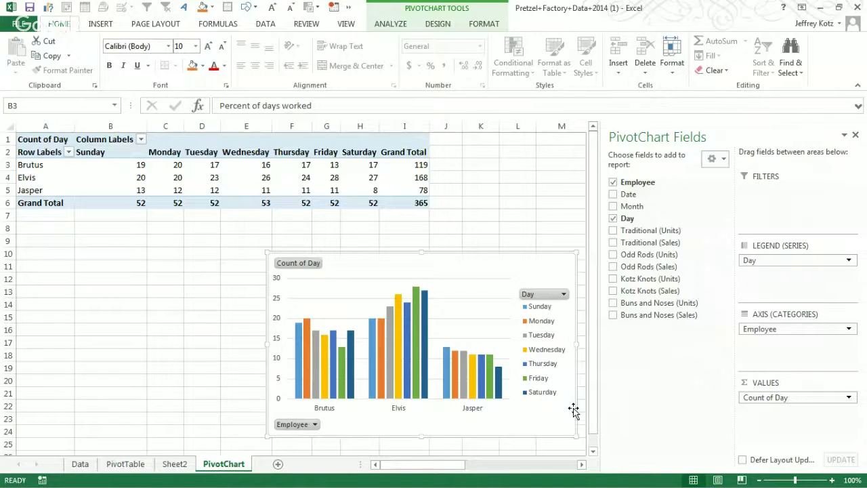
Step: Exclude Sunday and Saturday with the chart's Day filter, and select all days again
left_click(563, 295)
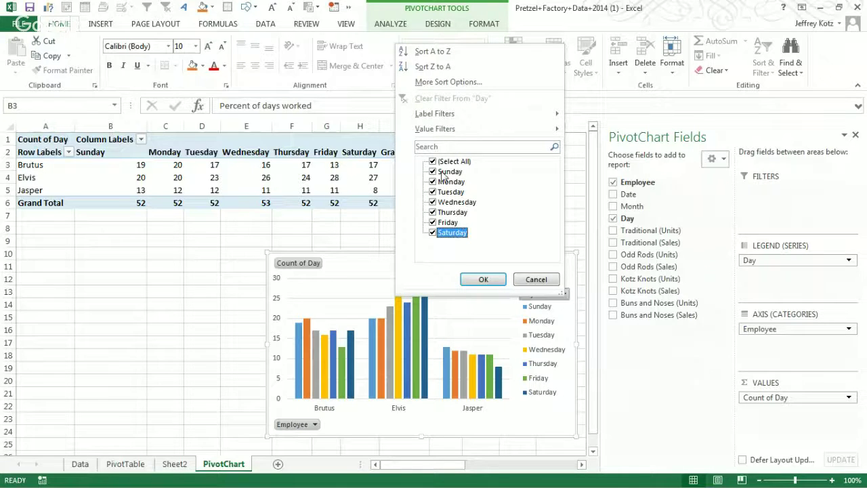
left_click(433, 172)
left_click(433, 232)
left_click(483, 279)
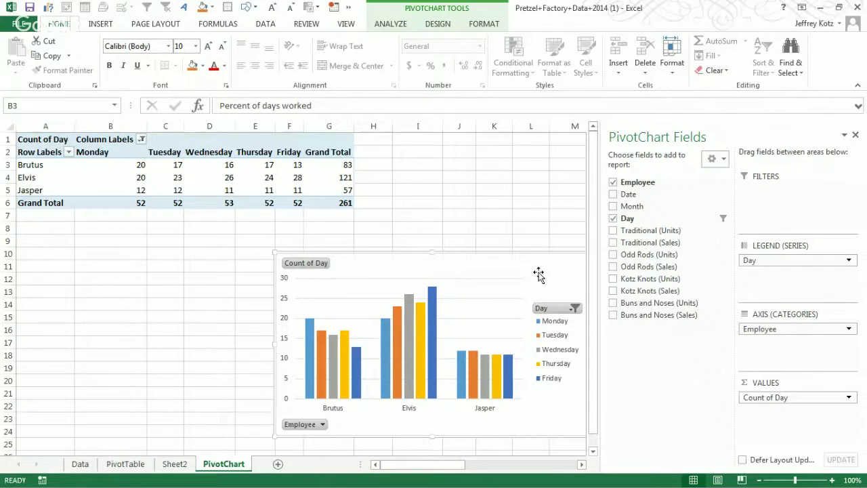
left_click(575, 308)
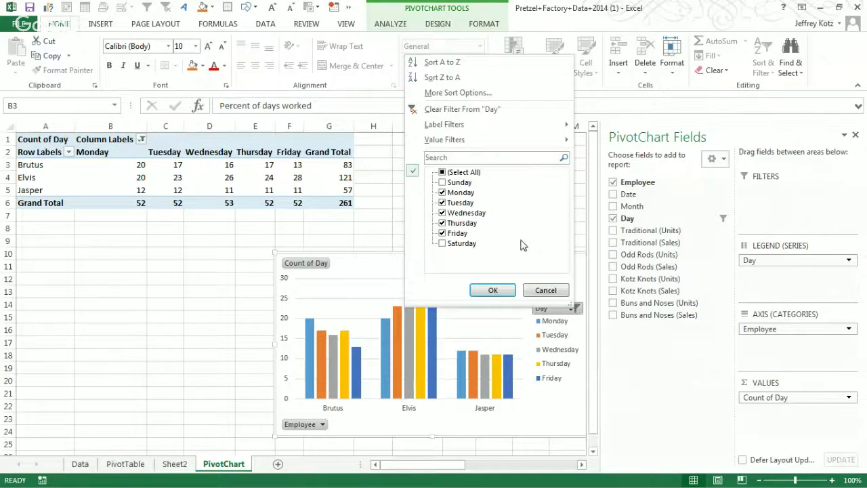
left_click(456, 172)
left_click(493, 290)
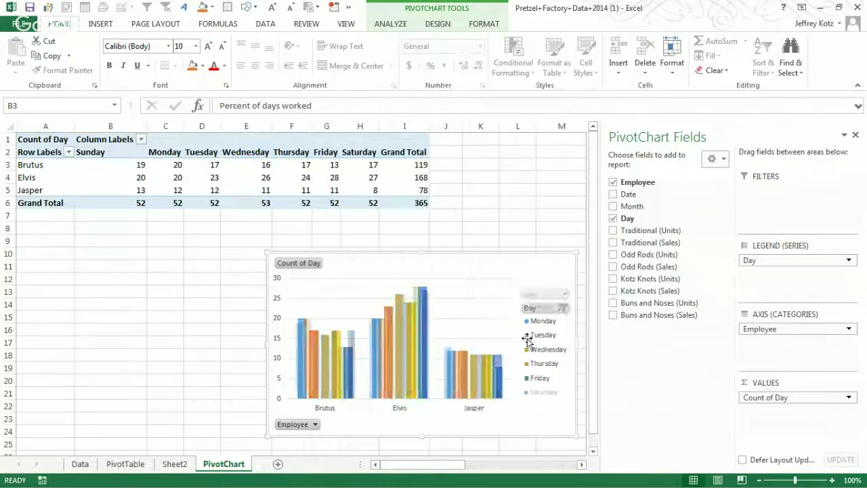
Step: Remove Day from the legend series and change the chart type to a pie
mouse_move(560, 281)
left_mouse_down()
mouse_move(499, 255)
mouse_move(495, 269)
left_mouse_up()
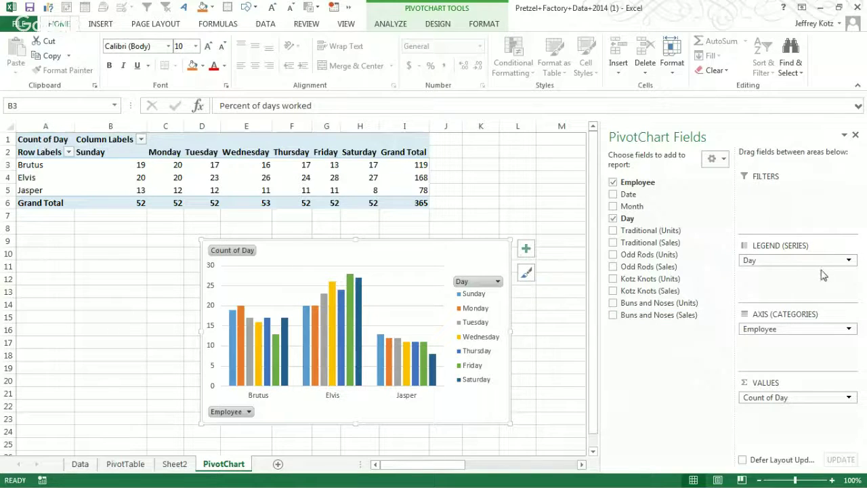
left_click_drag(807, 264, 514, 178)
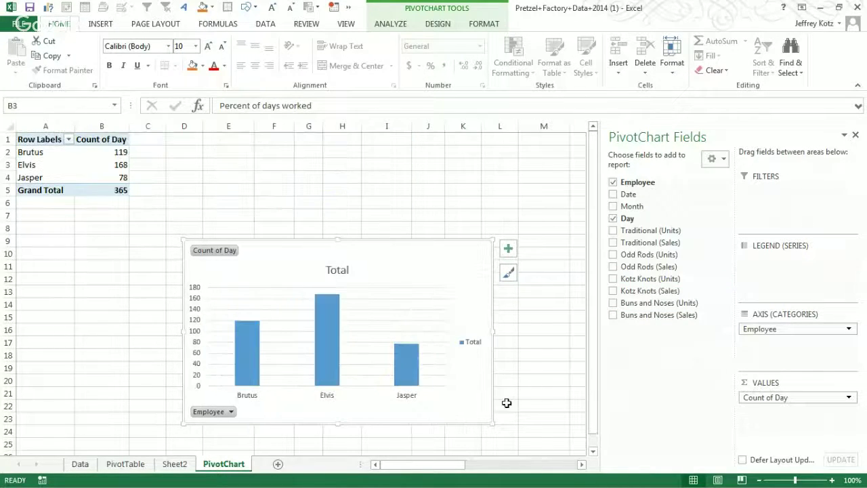
right_click(328, 353)
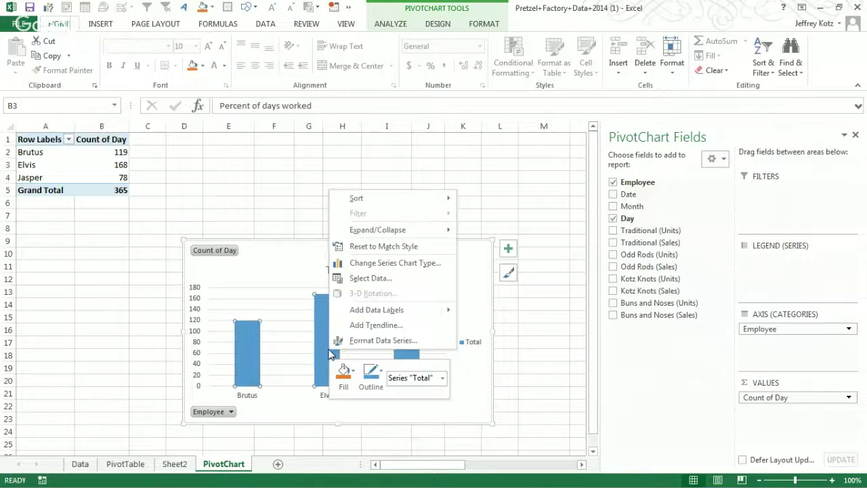
left_click(409, 264)
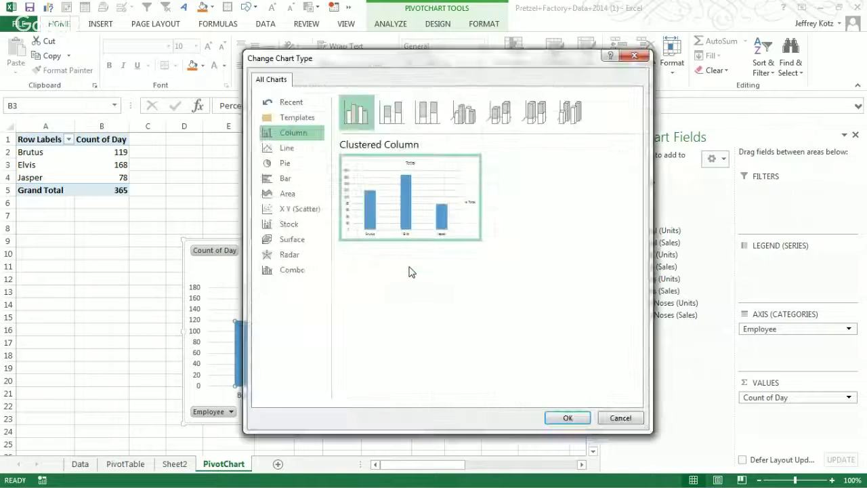
left_click(293, 163)
left_click(565, 418)
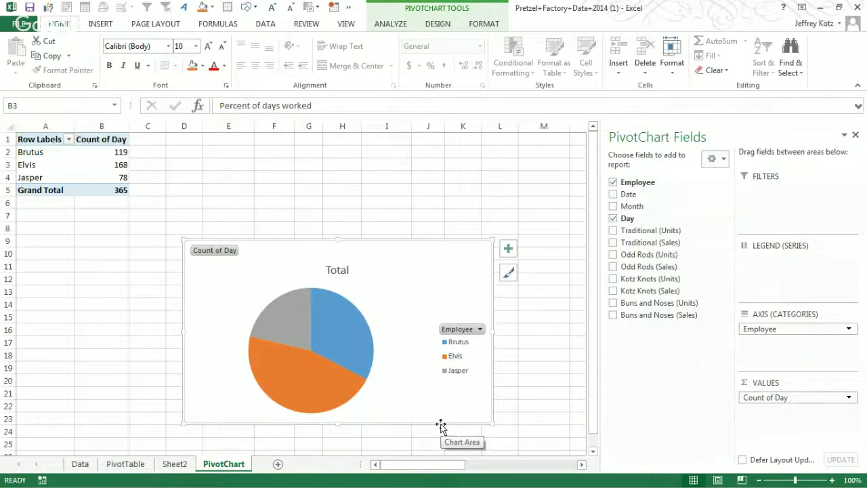
Step: Fill the whole pie series with a dark grey theme colour
left_click(295, 367)
right_click(300, 371)
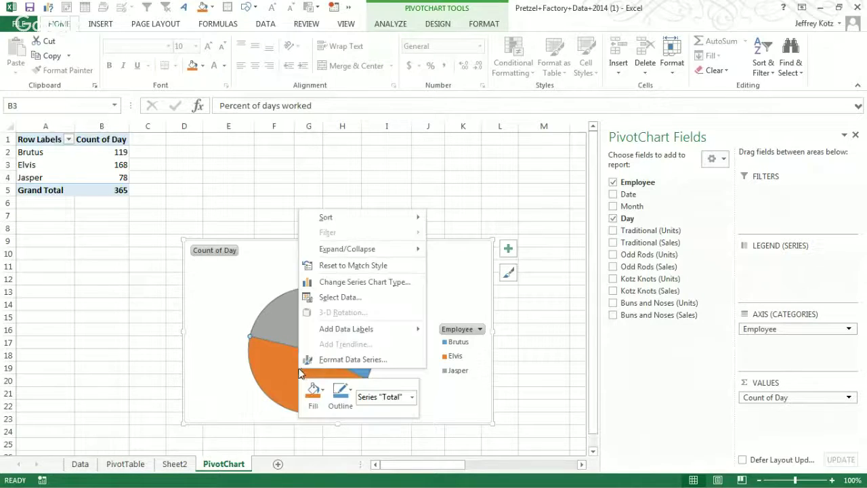
left_click(340, 395)
left_click(323, 394)
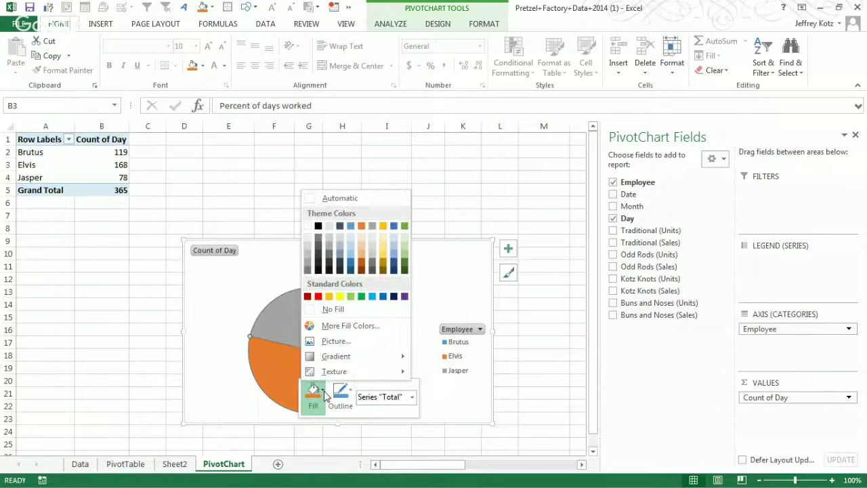
left_click(328, 257)
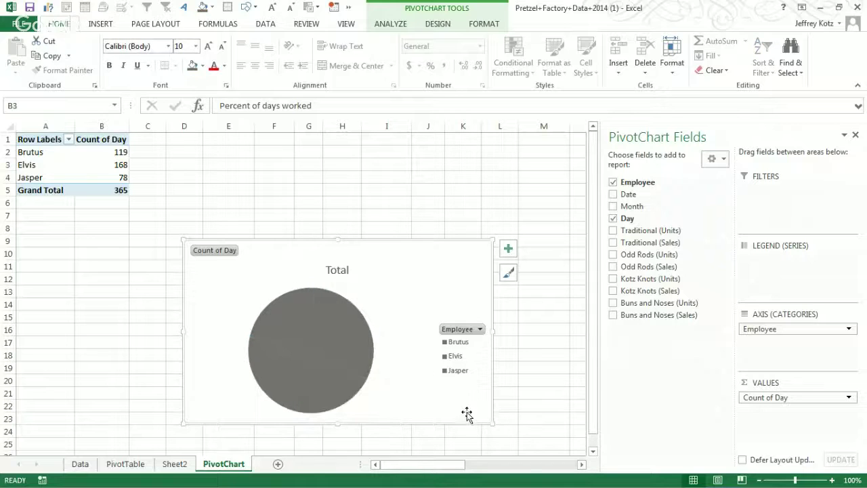
Step: Pull the first employee's slice out of the pie and fill it yellow
left_click_drag(312, 341, 365, 325)
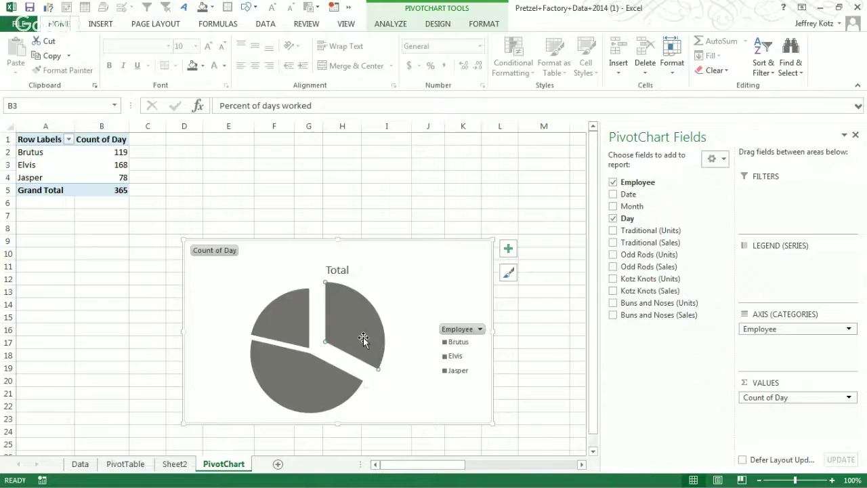
right_click(364, 339)
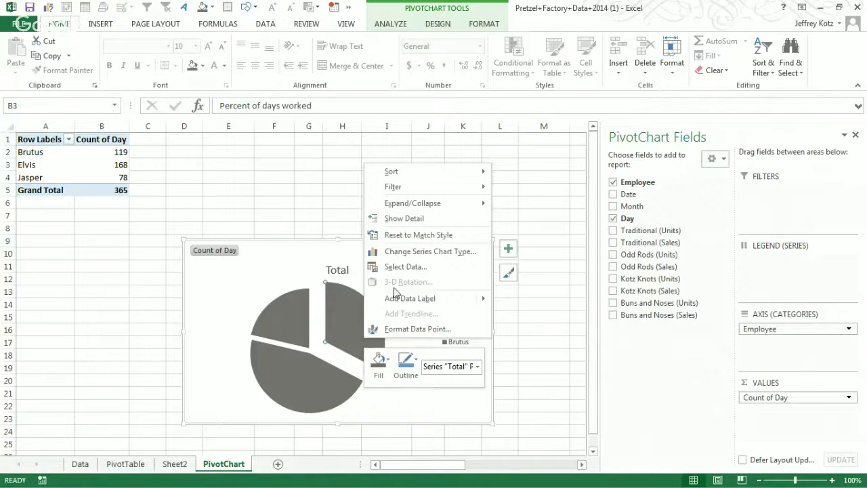
left_click(379, 362)
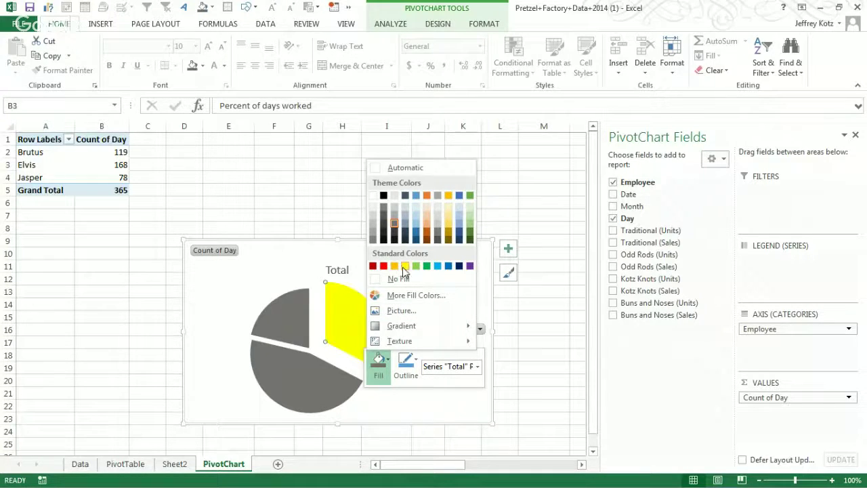
left_click(405, 266)
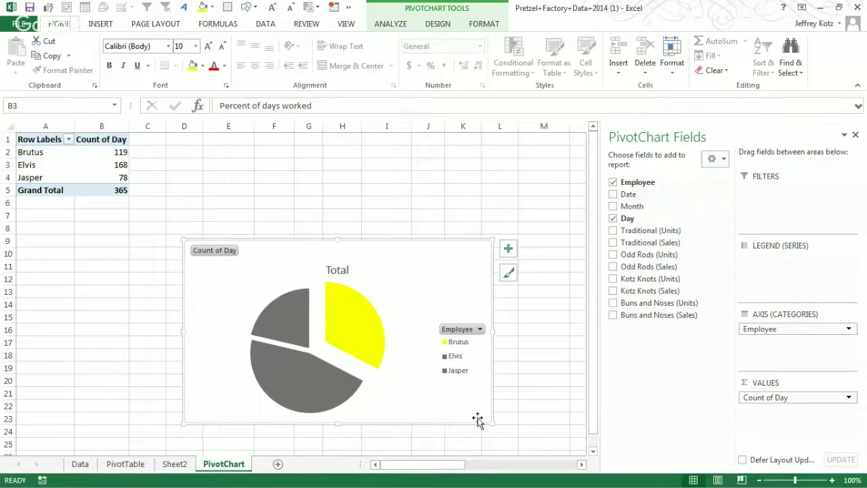
Step: Push the separated slices back together into a whole pie
left_click(298, 347)
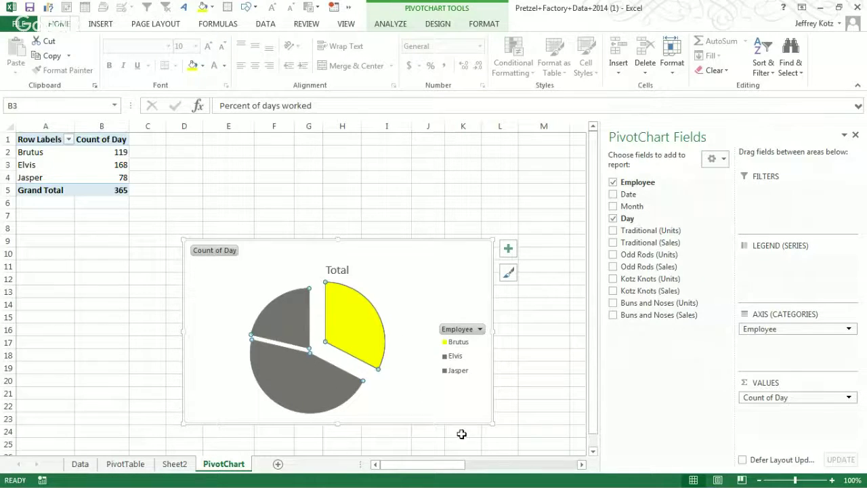
left_click_drag(374, 339, 281, 344)
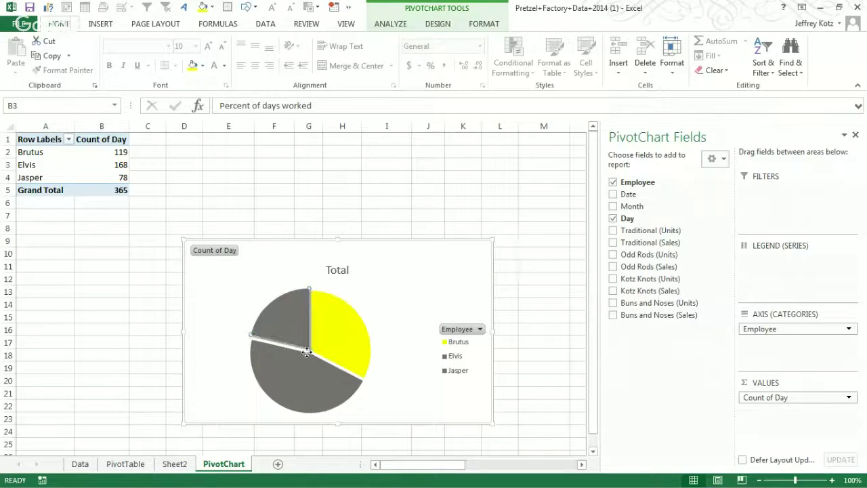
left_click(445, 409)
left_click(293, 320)
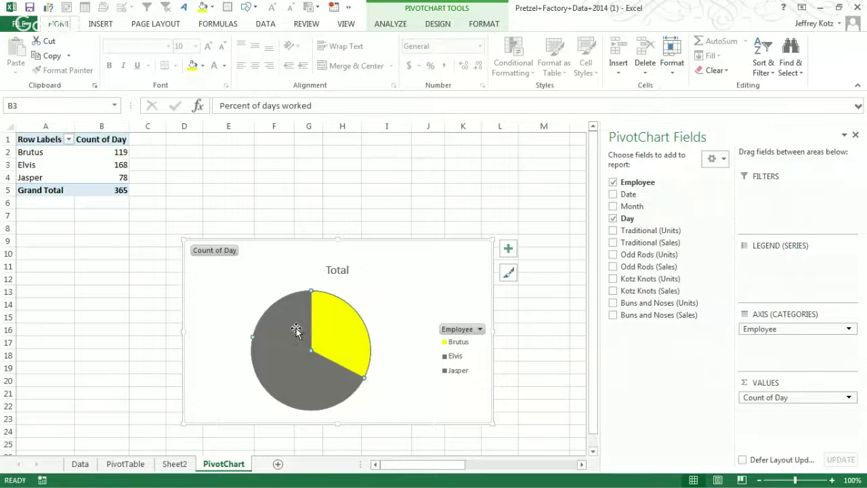
Step: Undo the slice moves and fill colours so the pie has its original slice colours
key("ctrl+z")
key("ctrl+z")
key("ctrl+z")
key("ctrl+z")
key("ctrl+z")
key("ctrl+z")
key("ctrl+z")
left_click(449, 405)
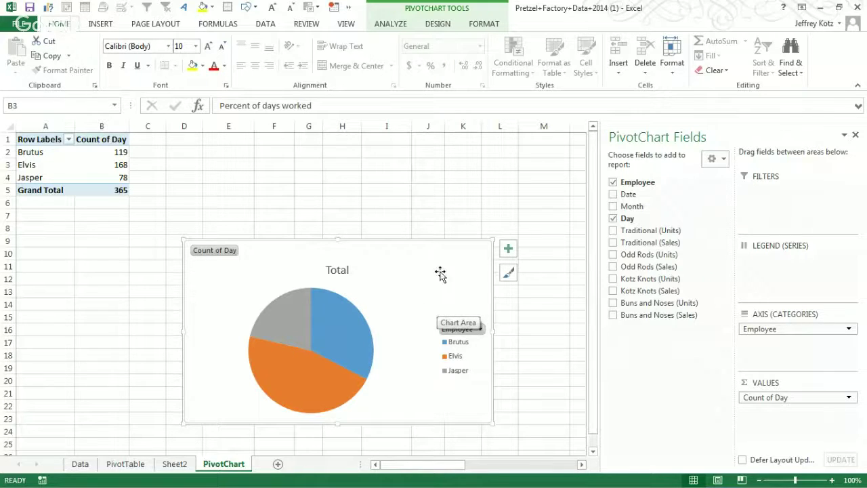
Step: Move Employee to the filters, filter for the first listed employee, and put Day on the chart's axis
left_click_drag(840, 332, 779, 207)
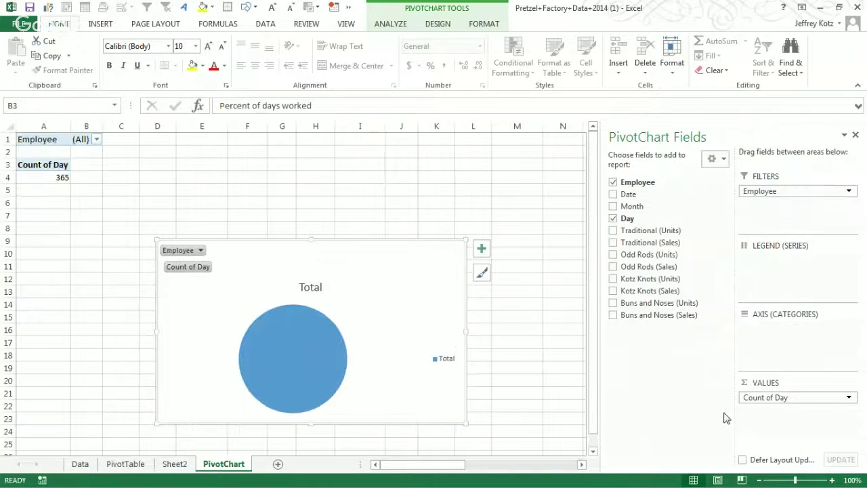
left_click(96, 139)
left_click(29, 179)
left_click(73, 300)
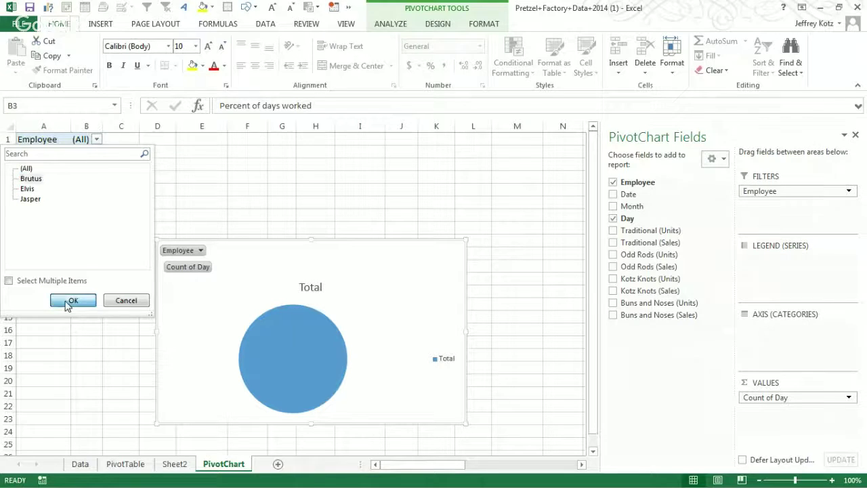
left_click_drag(656, 223, 772, 331)
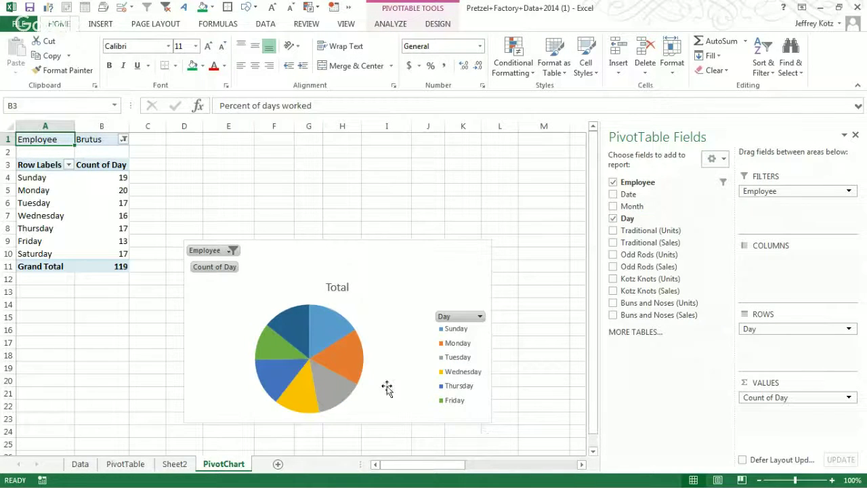
Step: Switch the chart's Employee filter to the second employee, and to the third employee after that
left_click(232, 251)
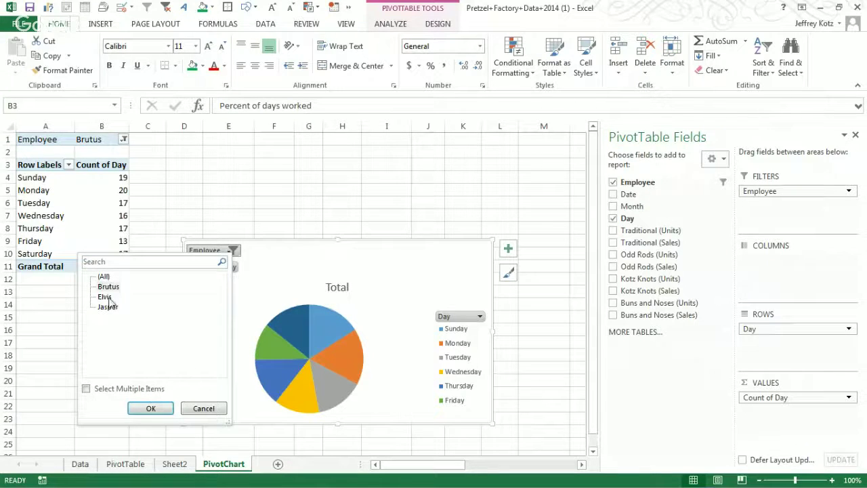
left_click(150, 409)
left_click(233, 252)
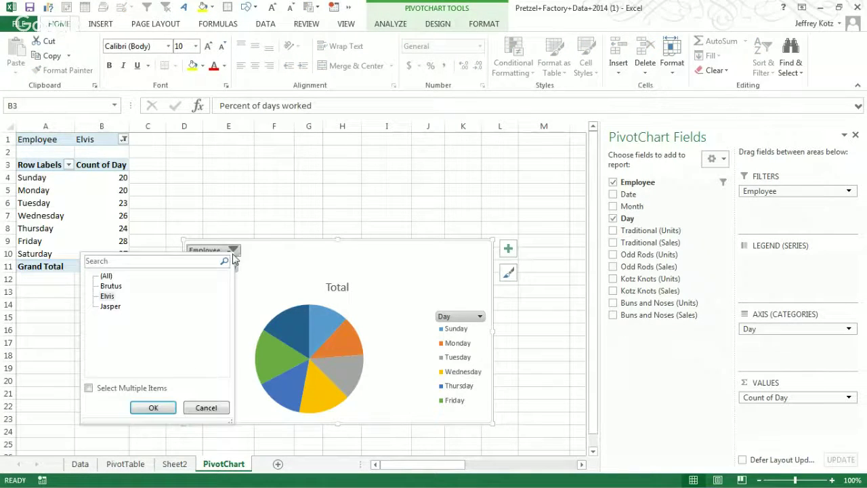
left_click(111, 306)
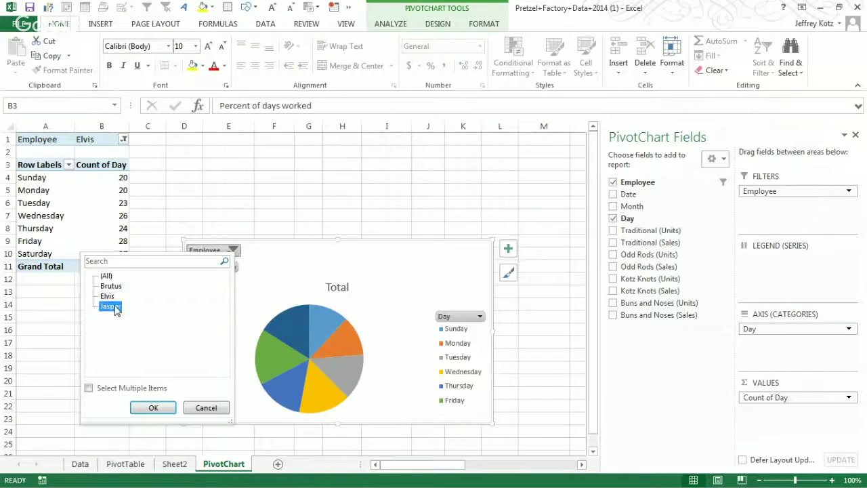
left_click(151, 407)
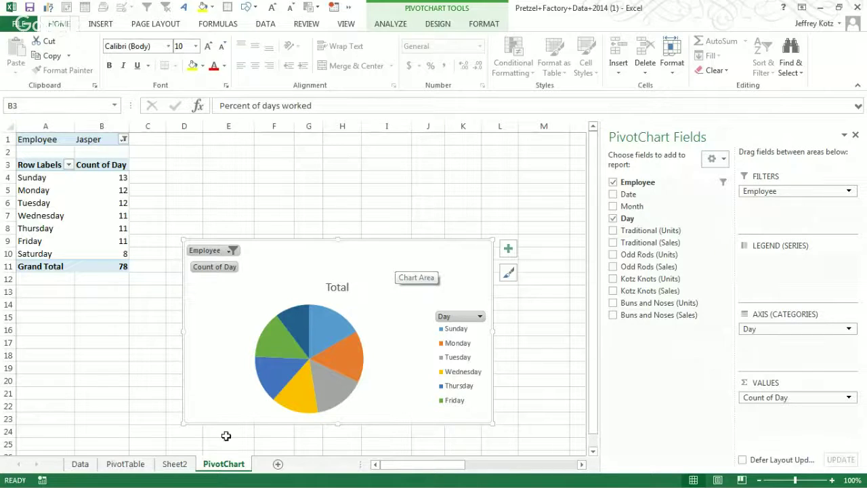
Step: Duplicate the PivotChart sheet twice as PivotChart (2) and PivotChart (3)
left_click_drag(278, 465, 297, 464)
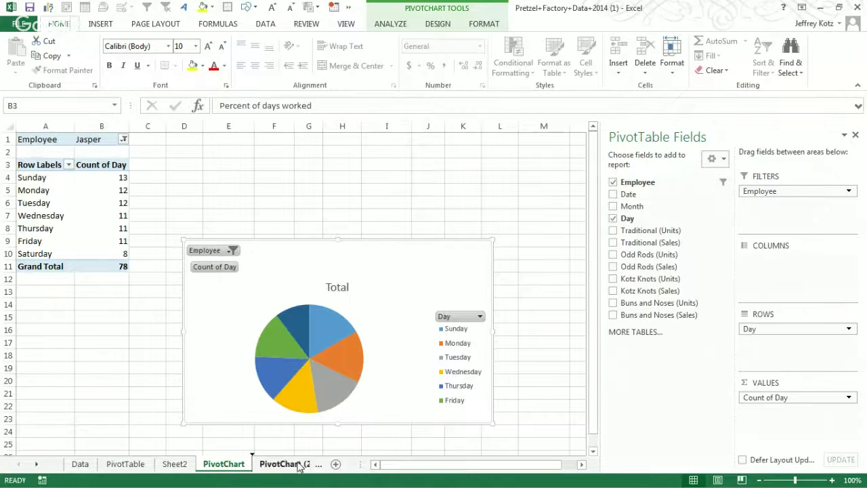
left_click(198, 468)
left_click(231, 468)
left_click(201, 470)
left_click(247, 467)
left_click(202, 469)
left_click_drag(225, 469, 283, 485)
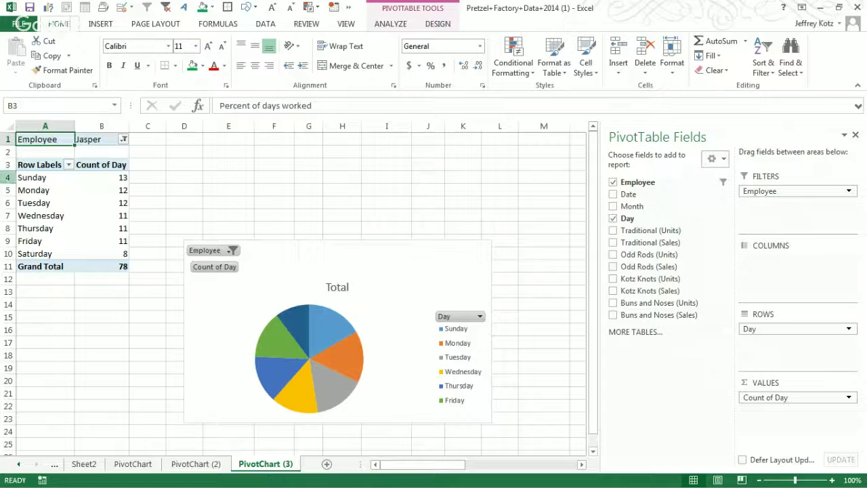
Step: Paste the PivotChart (3) pivot table over itself as values only, and move the pie chart so its upper edge sits near row 6
left_click_drag(149, 288, 8, 128)
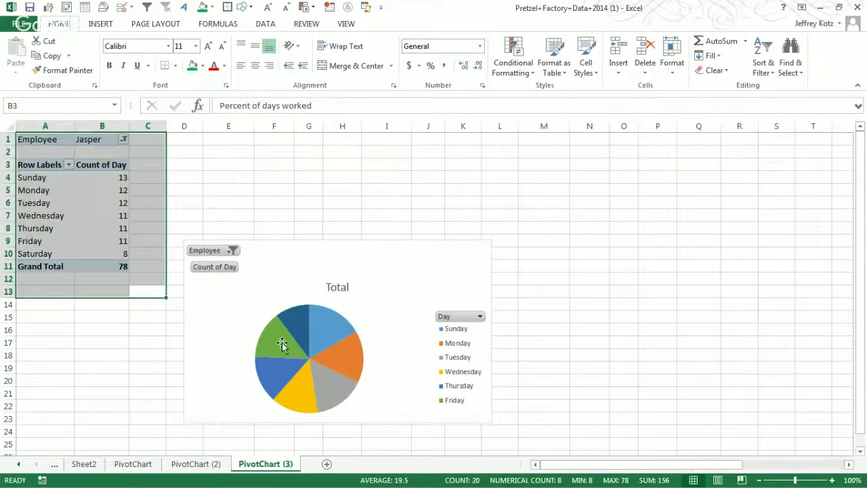
key("ctrl+c")
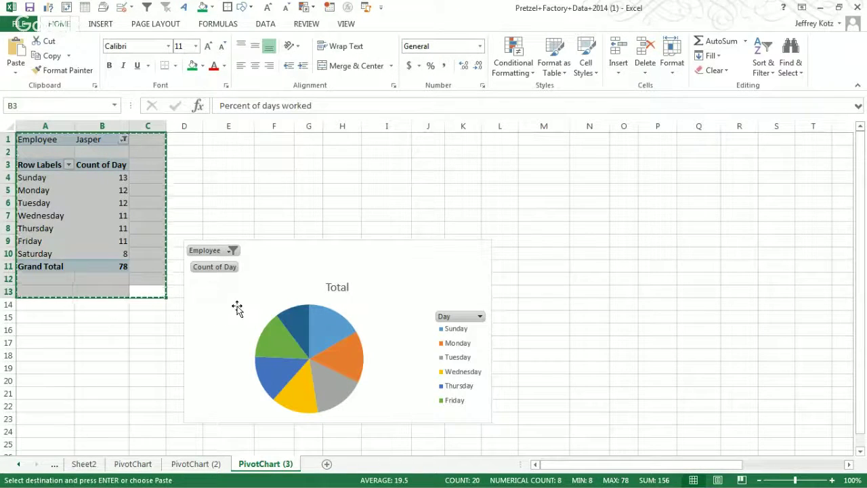
key("shift+F10")
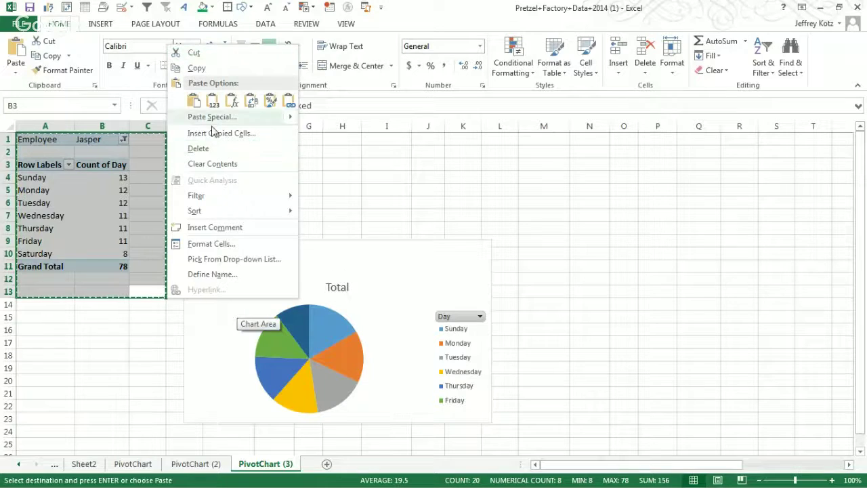
left_click(213, 101)
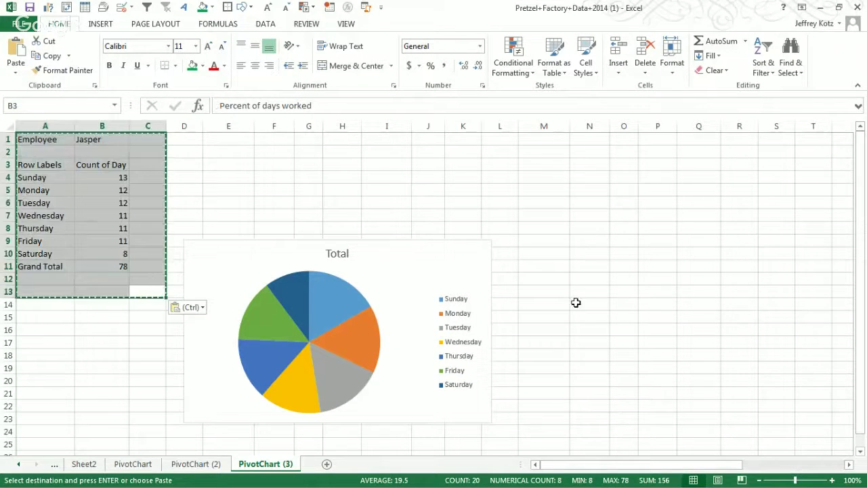
left_click(388, 298)
left_click_drag(387, 298, 472, 256)
Step: Filter Monday out of the pivot table's row labels on the PivotChart sheet
left_click(203, 466)
left_click(133, 464)
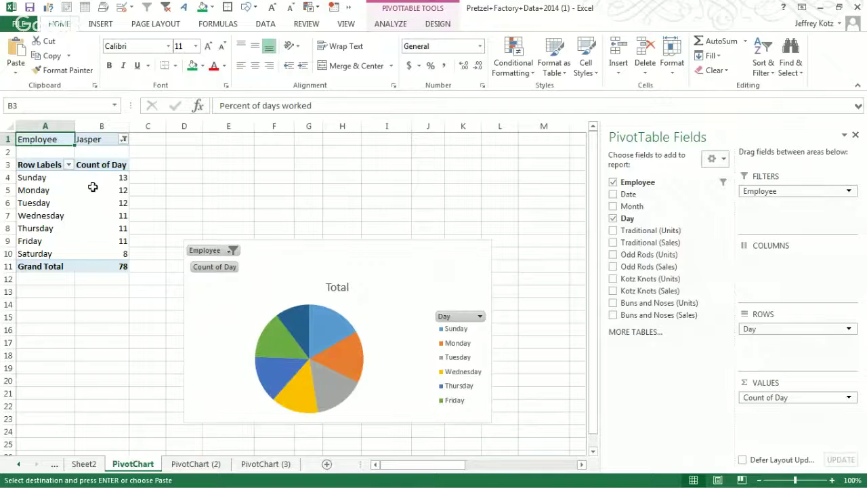
left_click(69, 165)
left_click(38, 308)
left_click(88, 405)
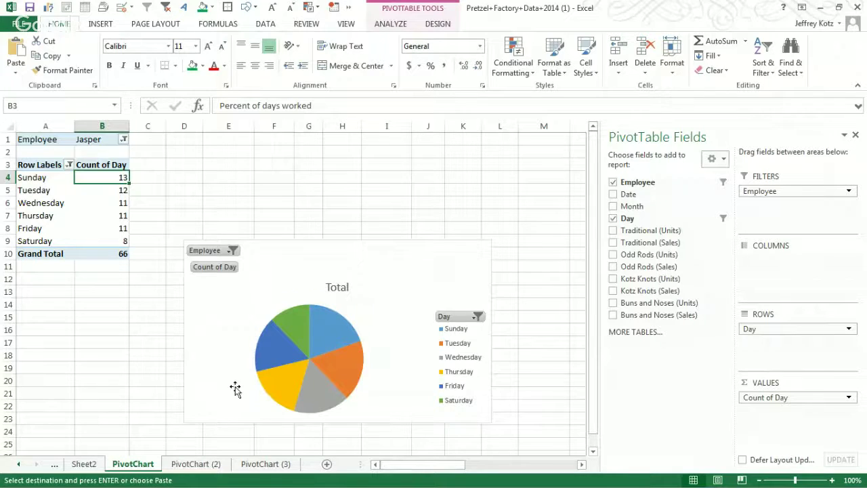
Step: Return to the PivotChart (3) sheet and end the pending copy of the table range
left_click(296, 466)
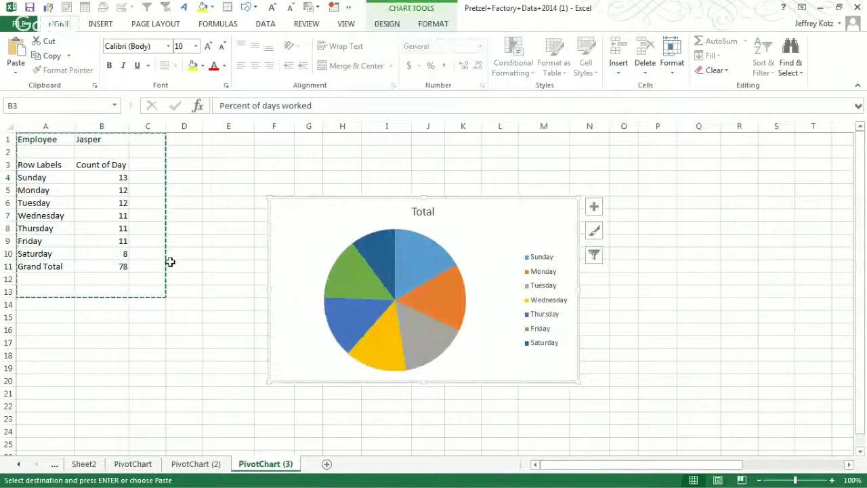
left_click(175, 303)
left_click(8, 178)
left_click(89, 228)
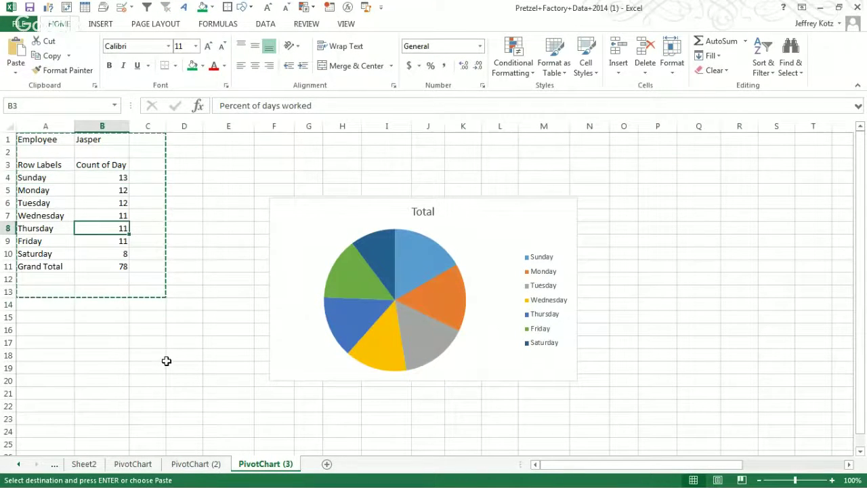
key("Escape")
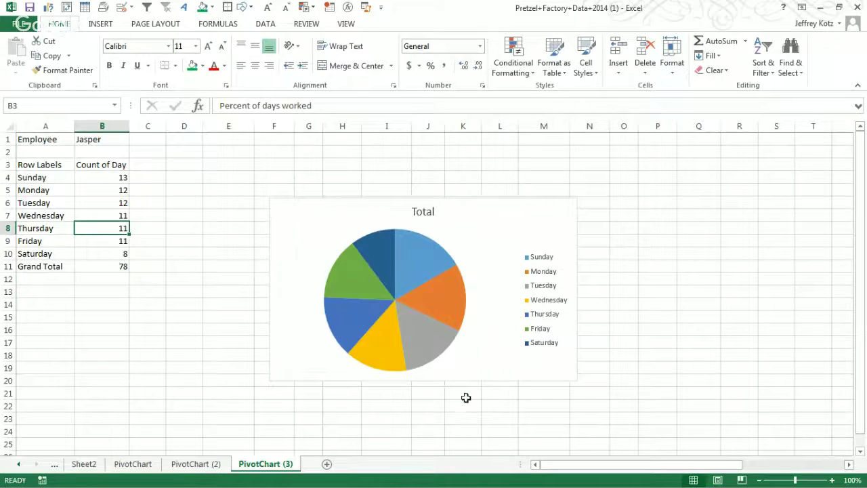
Step: Try to link the Total series values of the pie chart to cells B4:B10 on PivotChart (3)
right_click(447, 305)
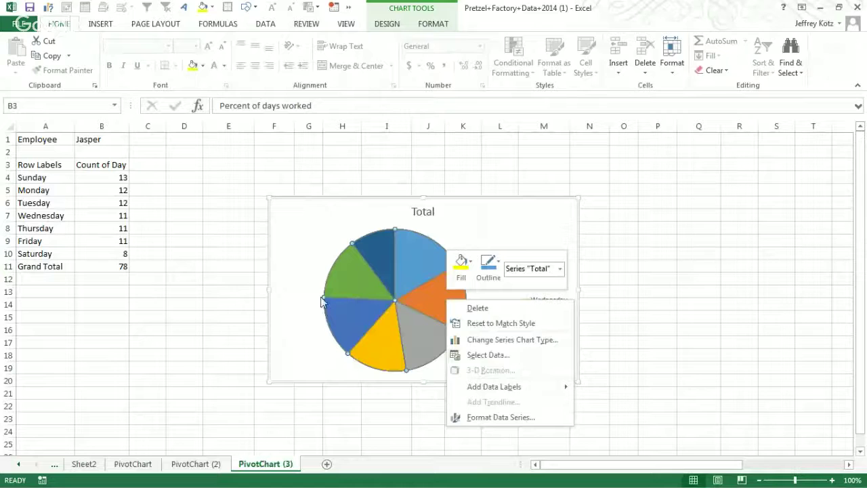
left_click(498, 359)
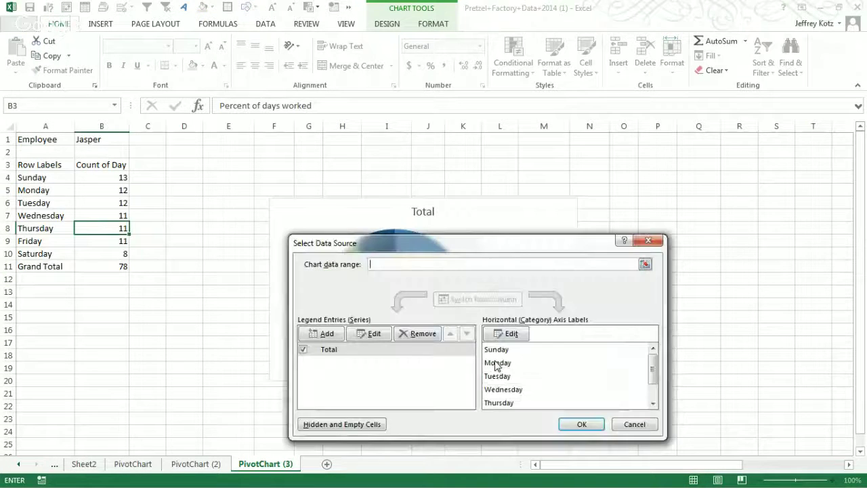
left_click(511, 333)
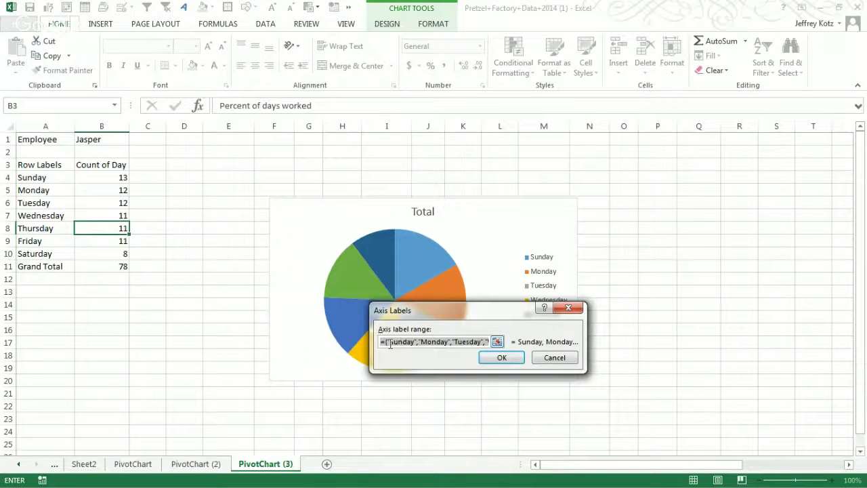
left_click(512, 359)
left_click(374, 333)
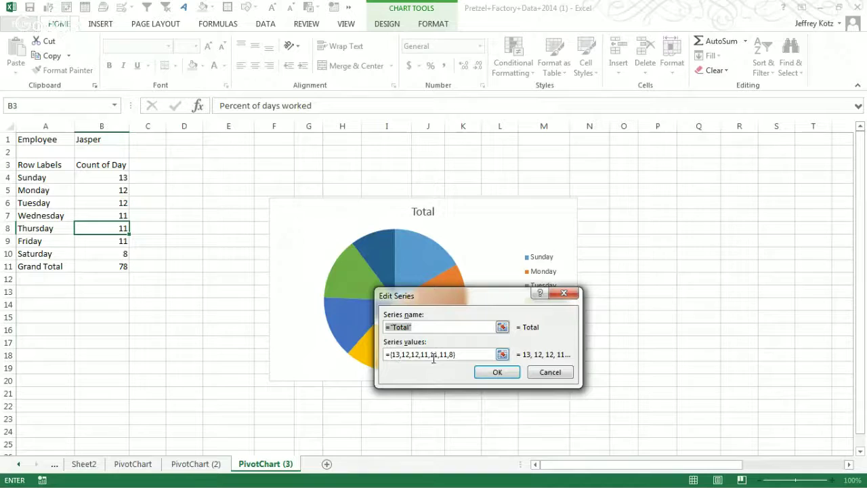
left_click(502, 355)
left_click_drag(101, 177, 102, 253)
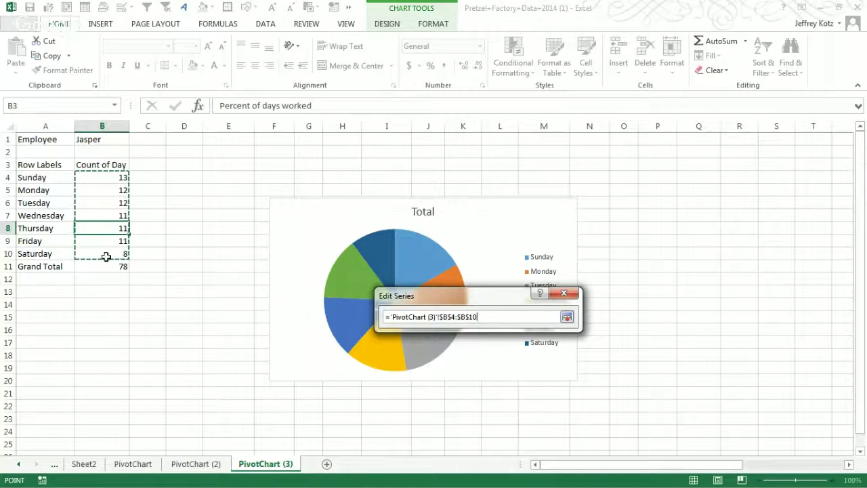
left_click(567, 316)
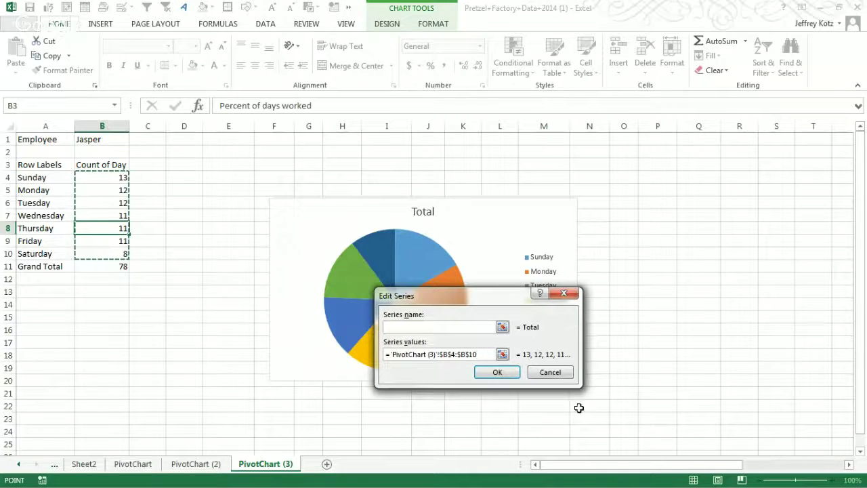
key("Return")
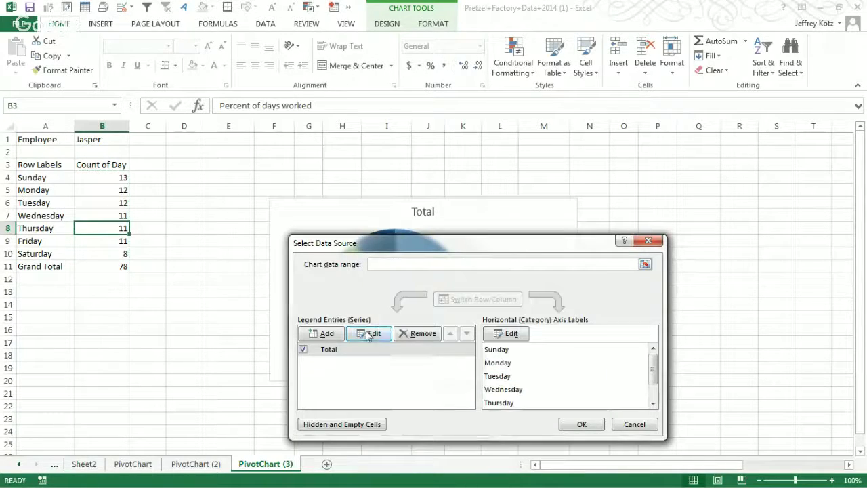
Step: Recheck the Total series' values and close the chart's data source settings without changes
left_click(369, 333)
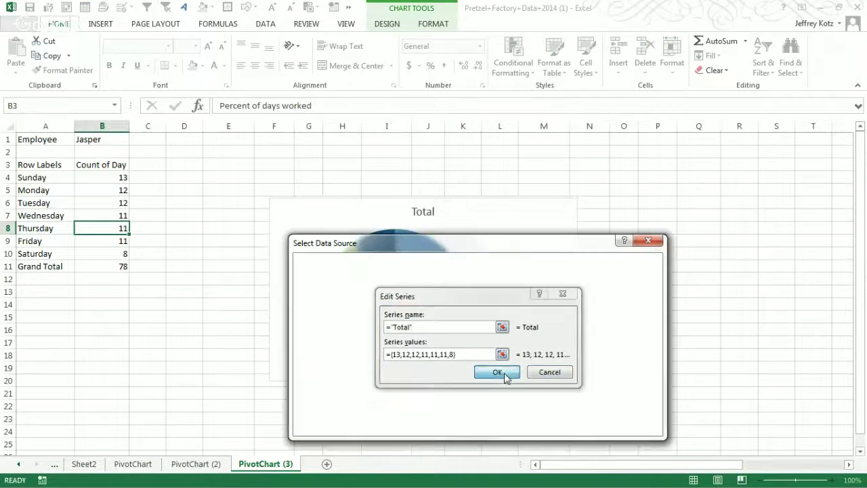
left_click(504, 373)
left_click(623, 425)
left_click(545, 372)
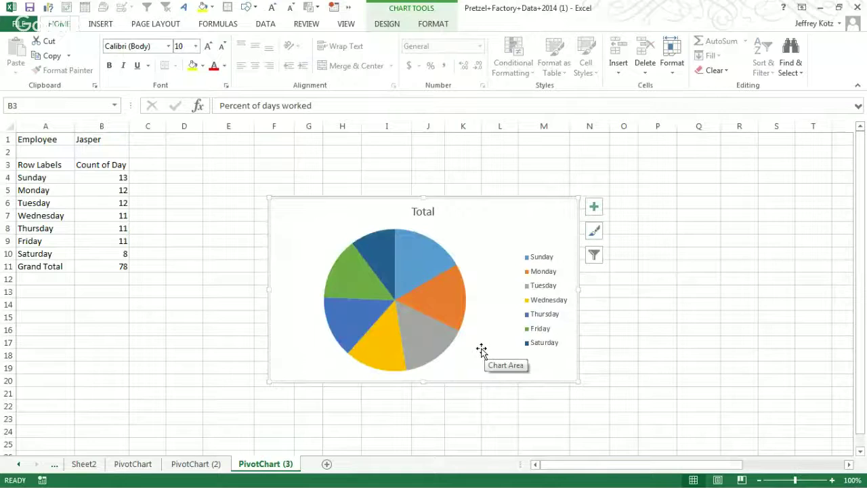
left_click(459, 341)
left_click(342, 312)
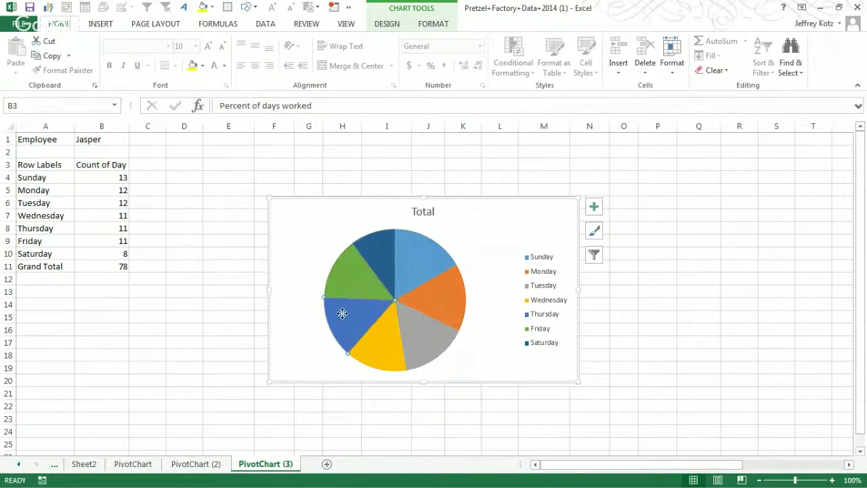
Step: Overwrite the Wednesday and Saturday counts in B7 and B10 with asdf to test whether the pie chart is linked
left_click(103, 172)
left_click(110, 214)
type("asdf")
left_click(180, 316)
left_click(92, 216)
left_click(103, 254)
type("asdf")
left_click(161, 355)
left_click(449, 306)
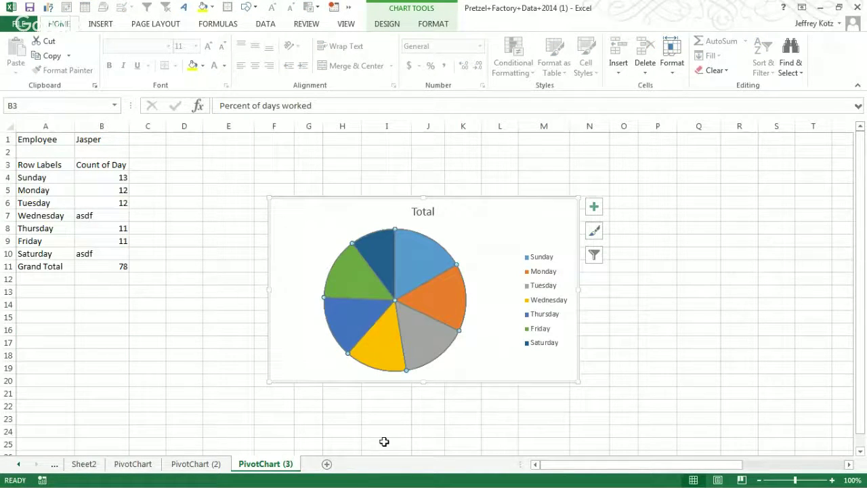
Step: Compare the tables and charts on PivotChart, PivotChart (2) and PivotChart (3), and check Sheet2
left_click(216, 467)
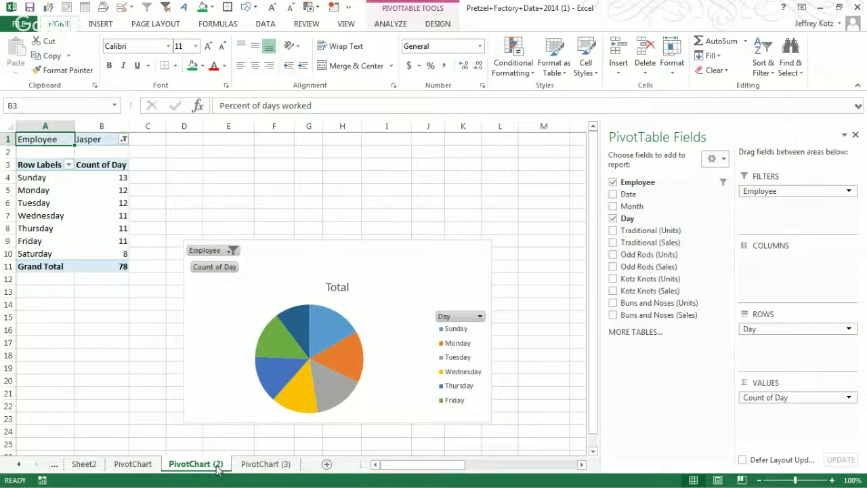
left_click(262, 464)
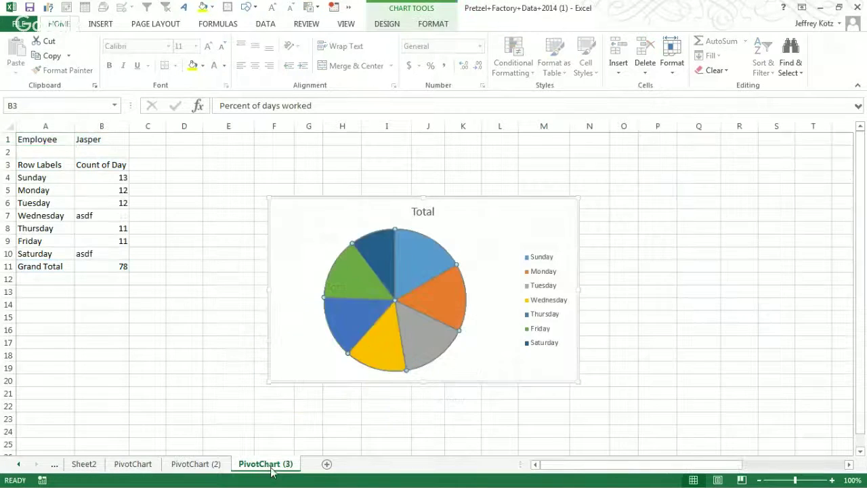
left_click(211, 467)
left_click(134, 466)
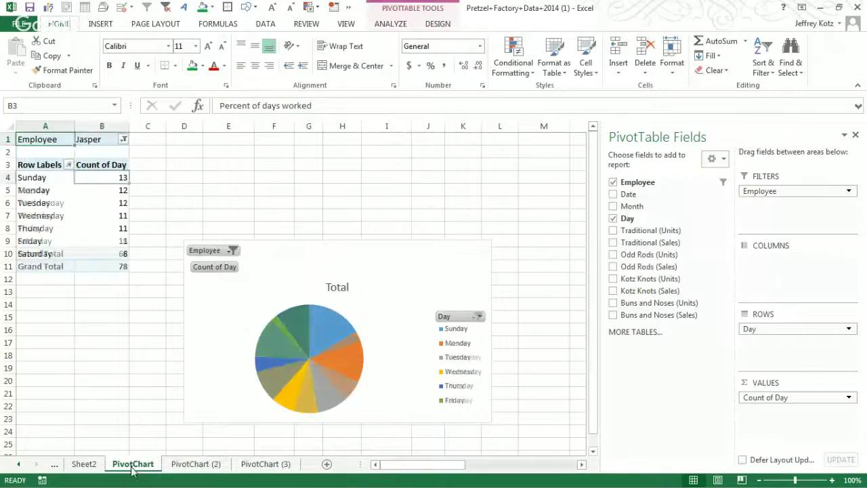
left_click(94, 467)
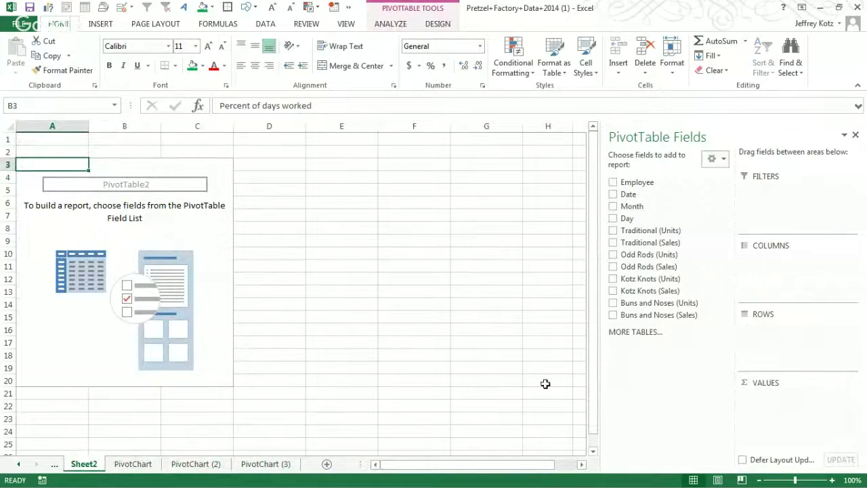
left_click(138, 465)
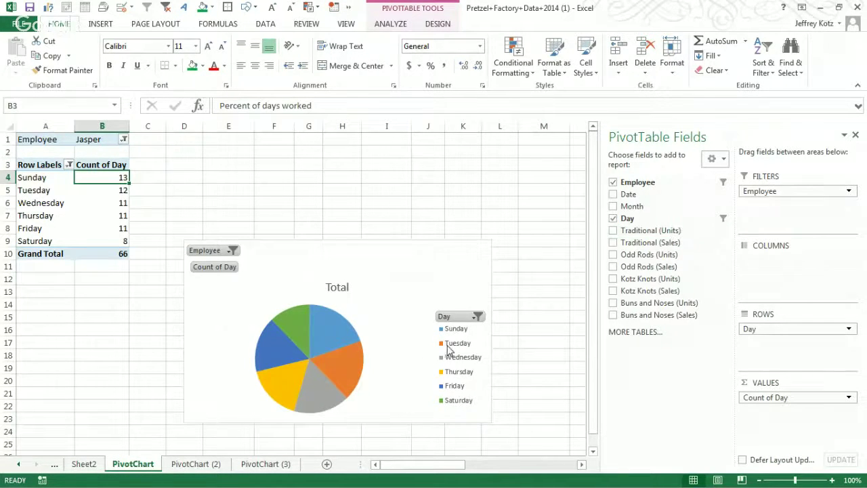
left_click(190, 466, "ctrl")
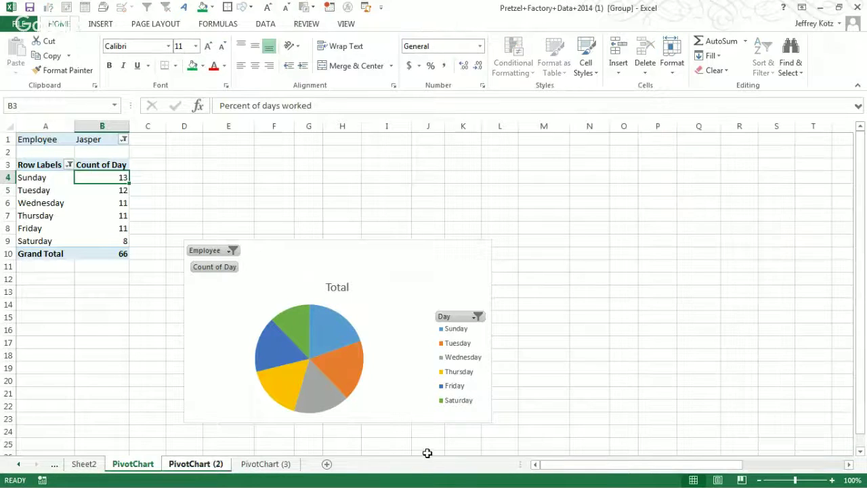
left_click(220, 467, "ctrl")
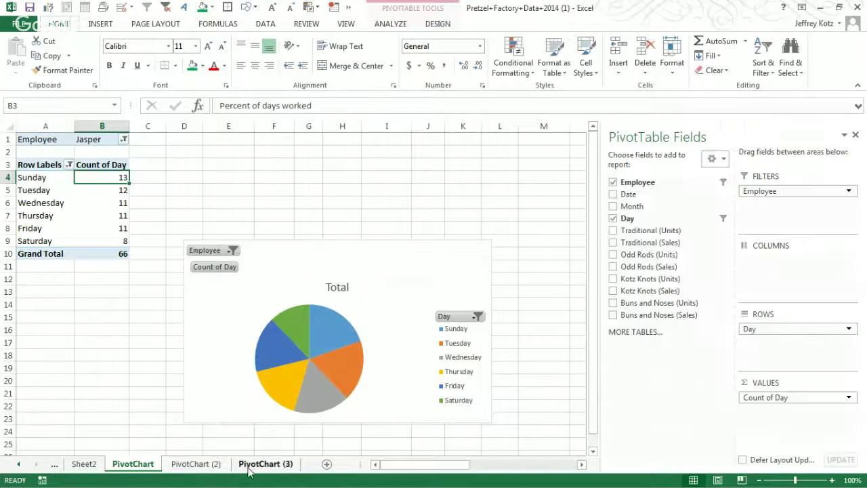
left_click(209, 469, "ctrl")
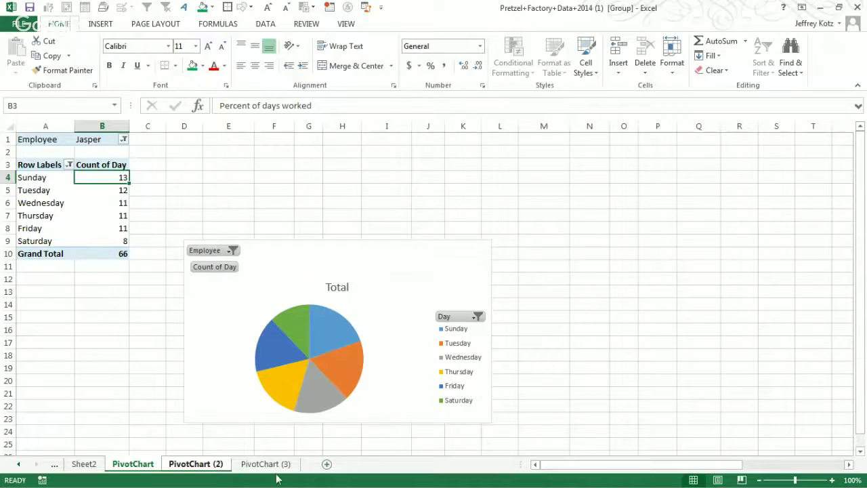
left_click(265, 464)
Step: Duplicate the PivotChart (2) sheet after PivotChart (3) and rename the copy PivotChart (HISTOGRAM)
left_click(202, 466)
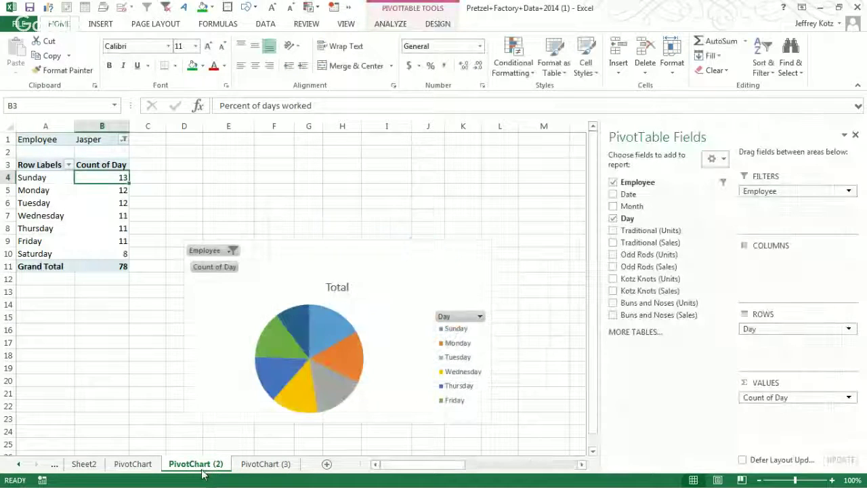
left_click_drag(210, 472, 316, 462, "ctrl")
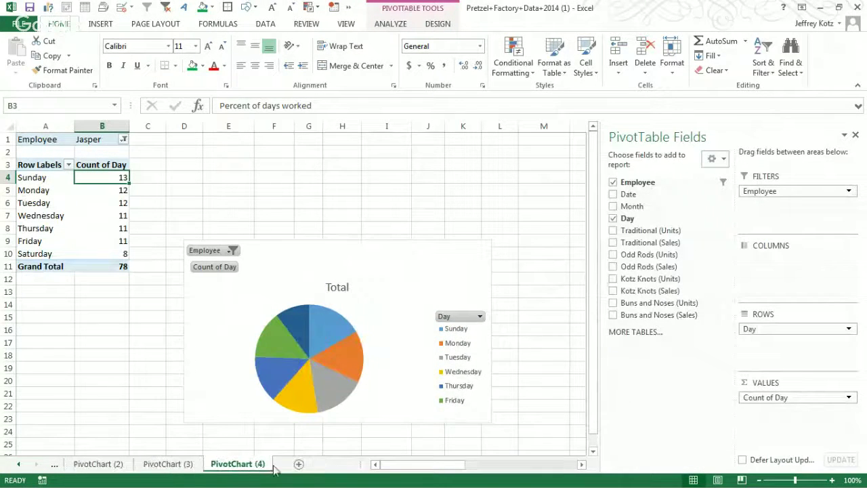
double_click(247, 466)
left_click(259, 463)
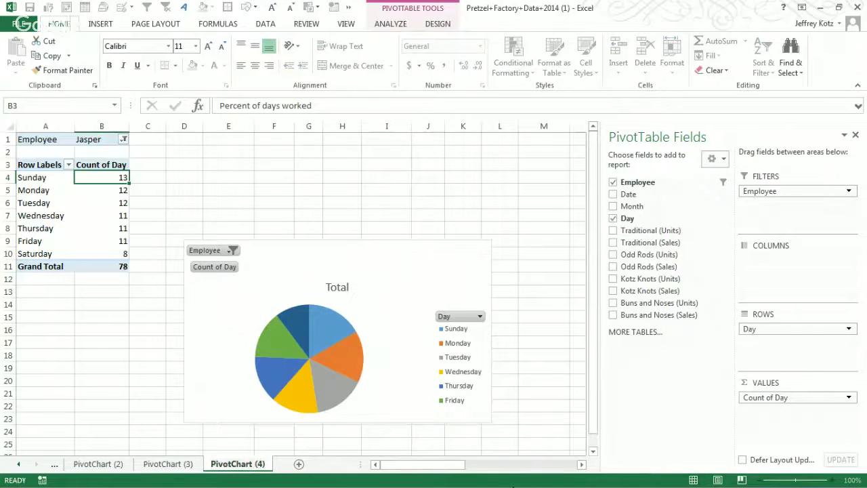
key("BackSpace")
type("HIST")
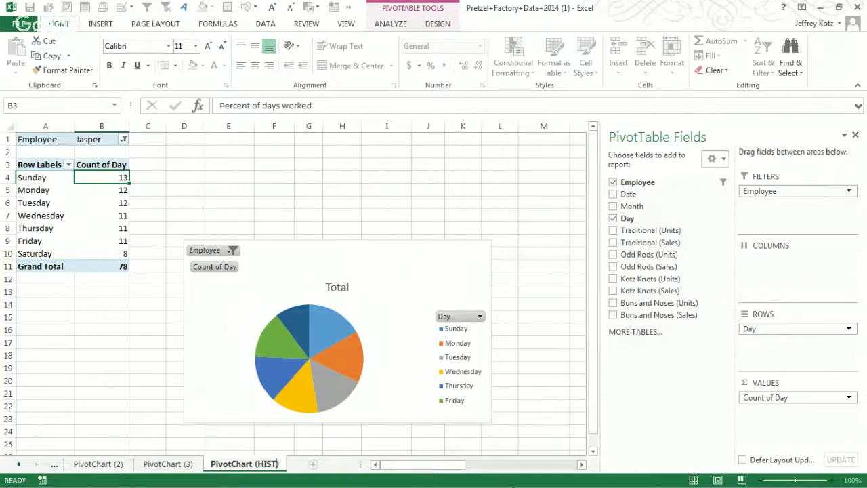
type("OGRAM")
key("Return")
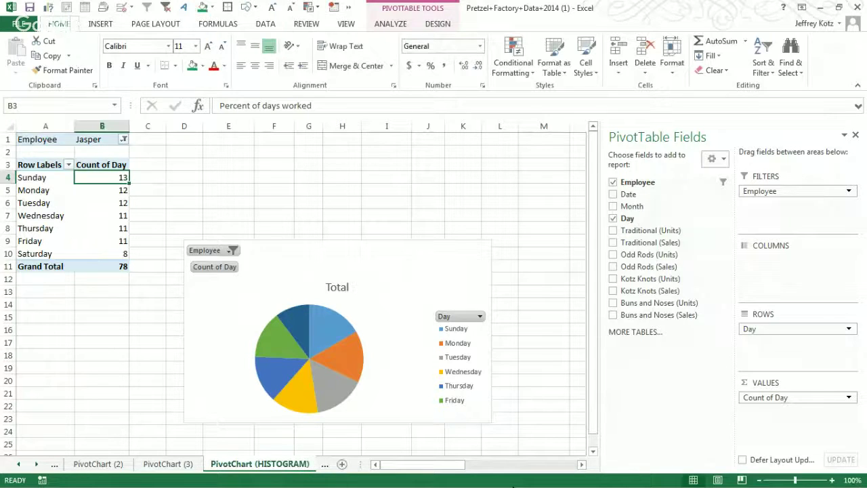
Step: Remove Day from the PivotChart's axis and values, and summarize Traditional (Units) as the value field instead
left_click(451, 286)
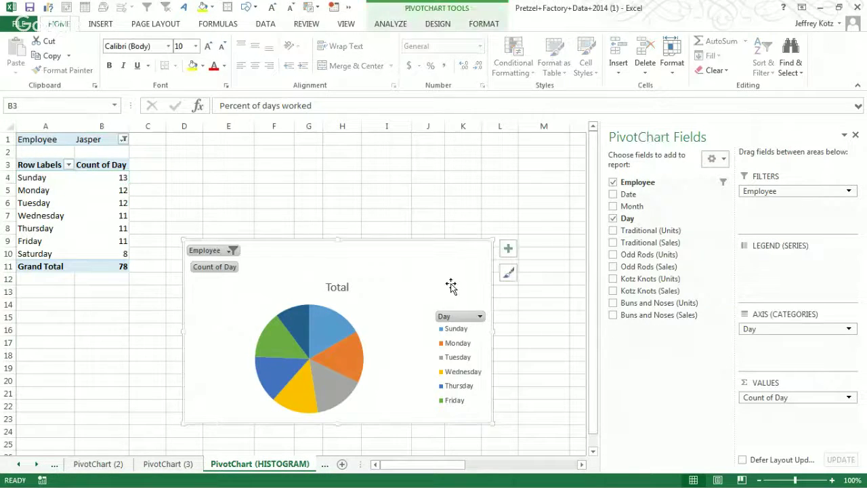
key("Up")
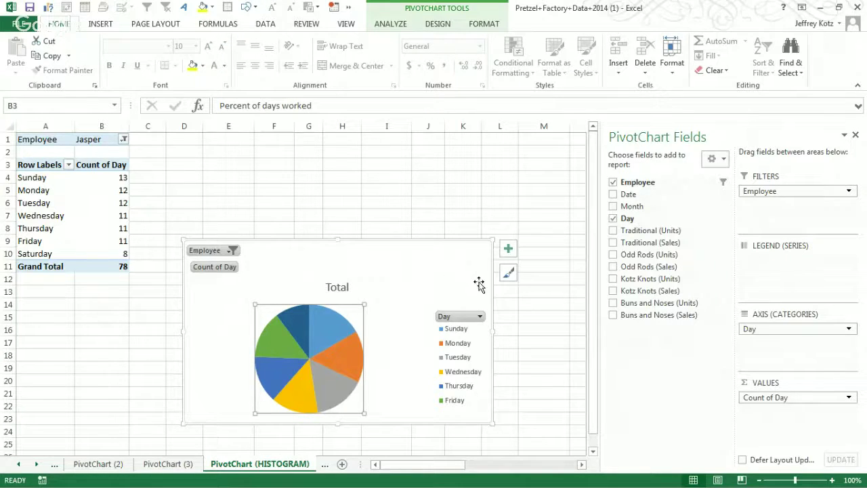
left_click(475, 286)
left_click_drag(772, 330, 492, 197)
left_click_drag(763, 396, 475, 267)
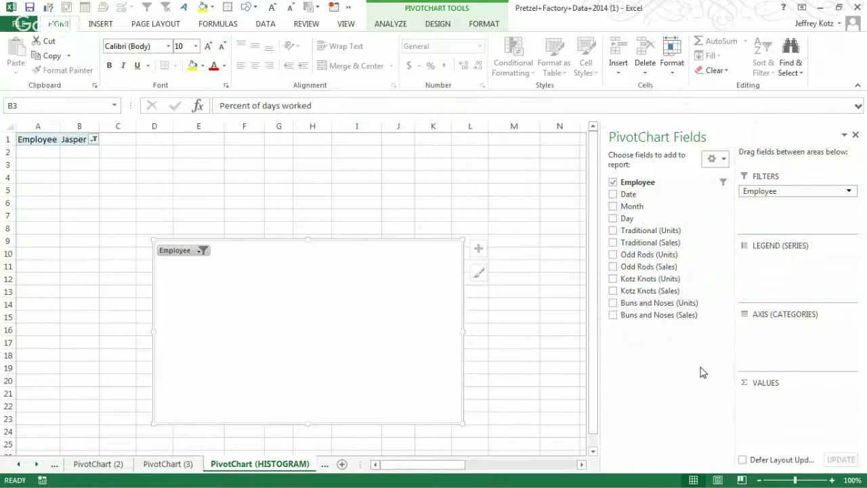
left_click_drag(660, 227, 787, 416)
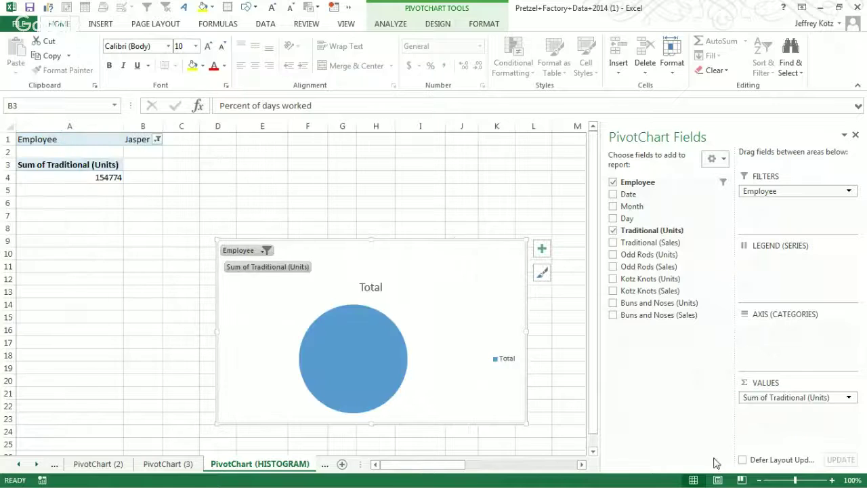
Step: Change the PivotChart from a pie to a clustered column chart
right_click(344, 329)
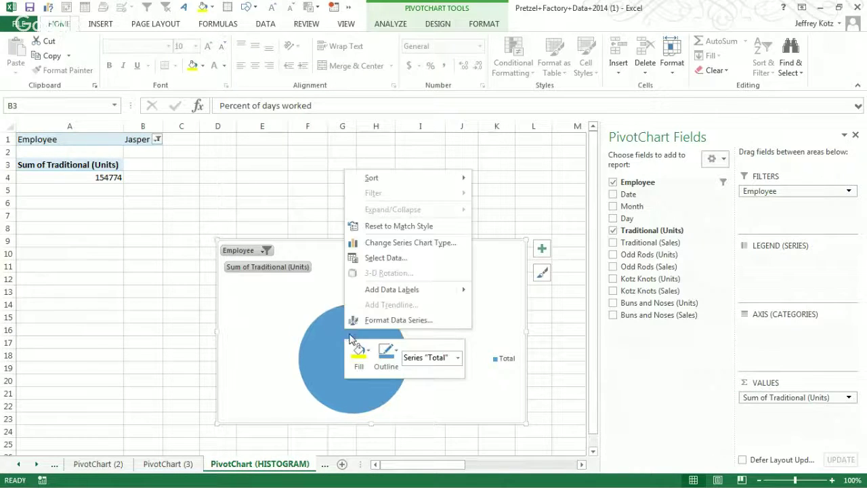
left_click(379, 244)
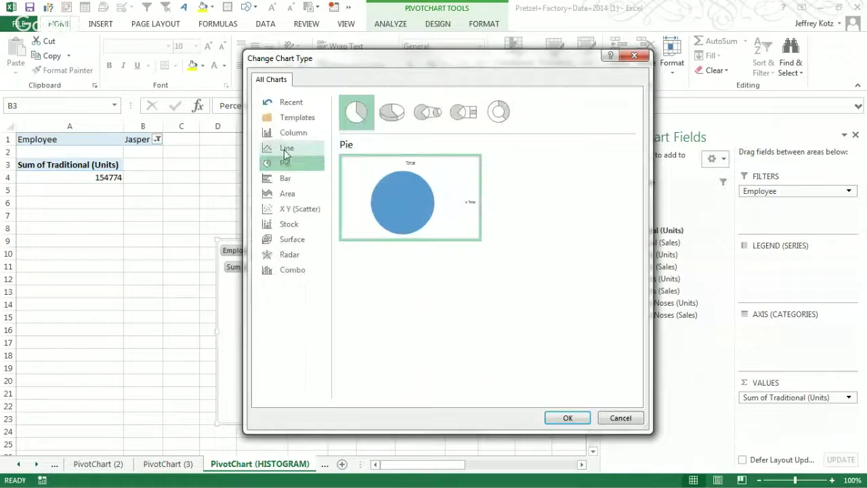
left_click(286, 135)
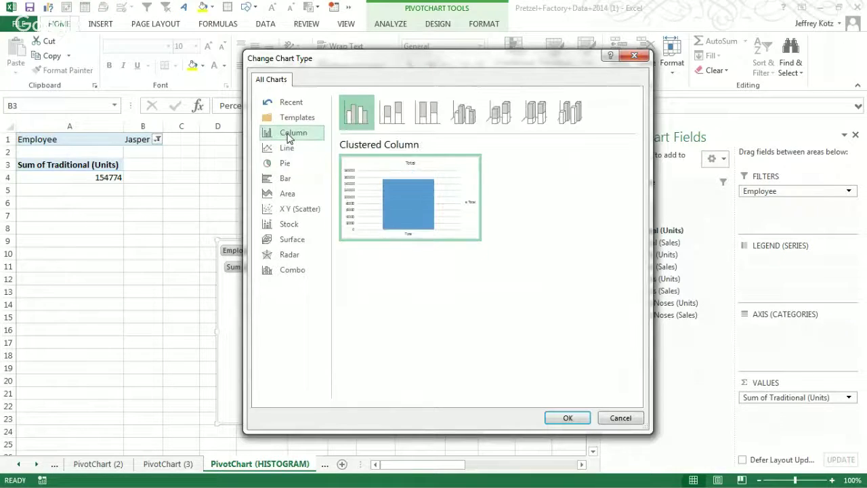
left_click(569, 417)
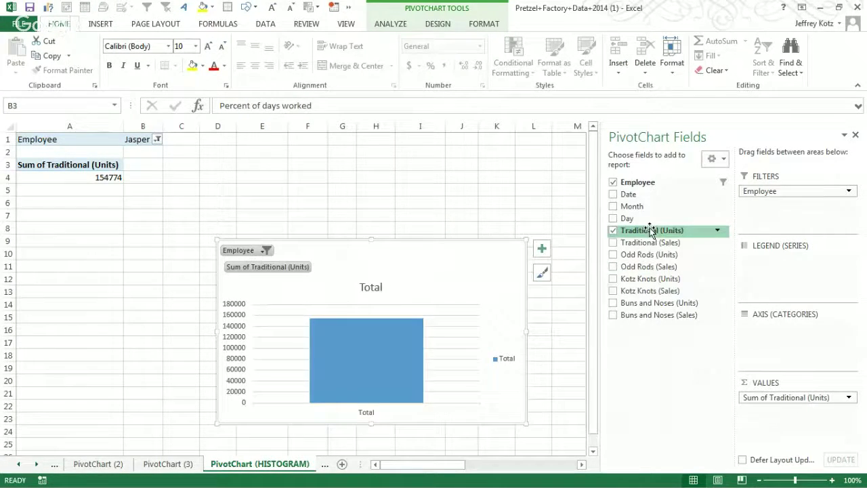
Step: Add Traditional (Units) as the axis categories and set the Employee filter to (All)
left_click_drag(650, 233, 782, 332)
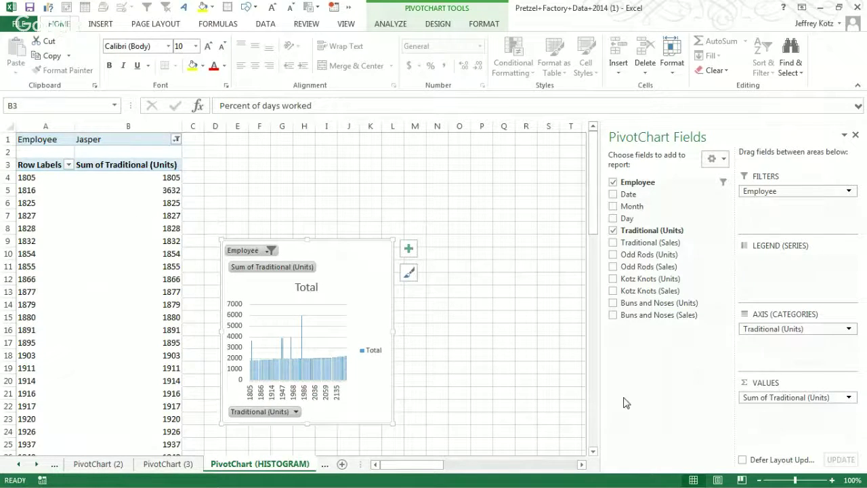
left_click(176, 139)
left_click(53, 169)
left_click(100, 300)
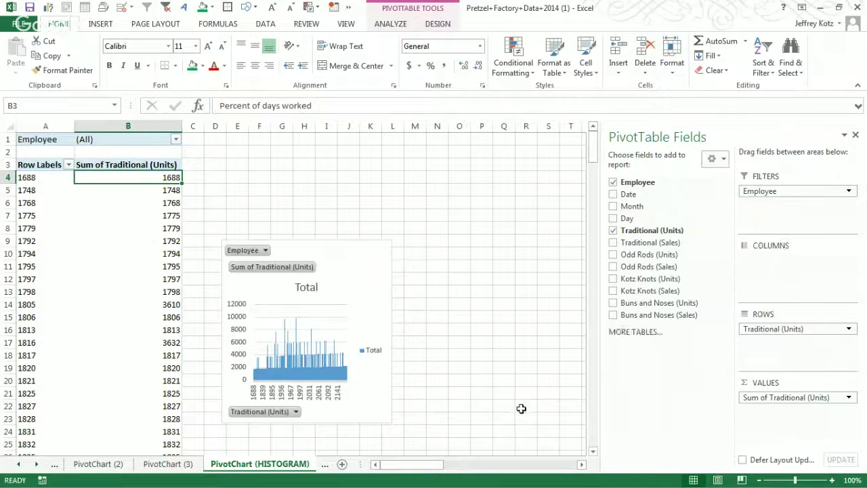
Step: Summarize the Traditional (Units) value field by Count and name it Frequency
left_click(848, 398)
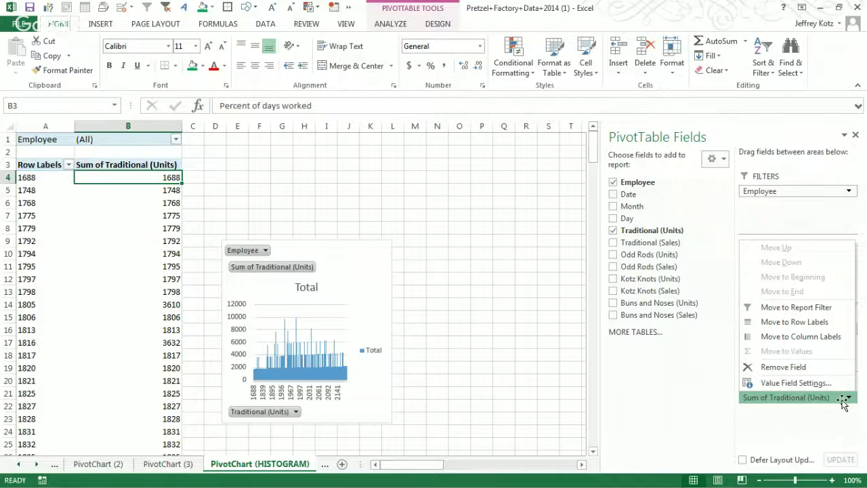
left_click(840, 383)
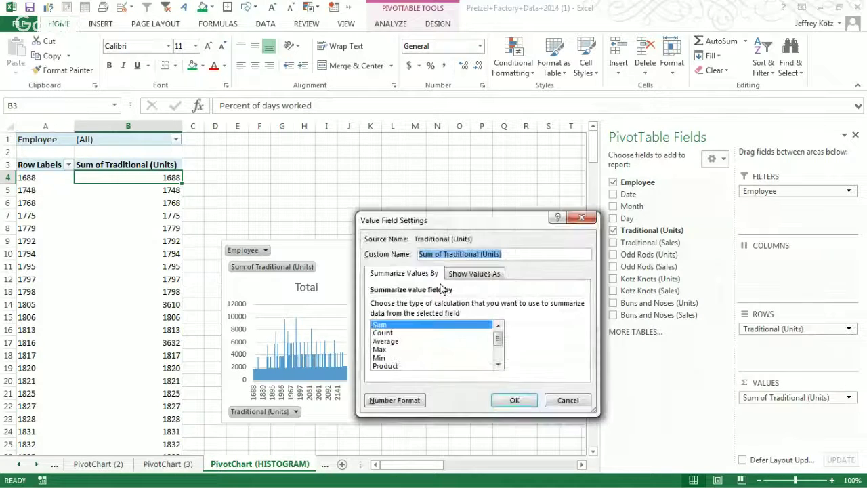
left_click(424, 333)
left_click_drag(525, 253, 388, 244)
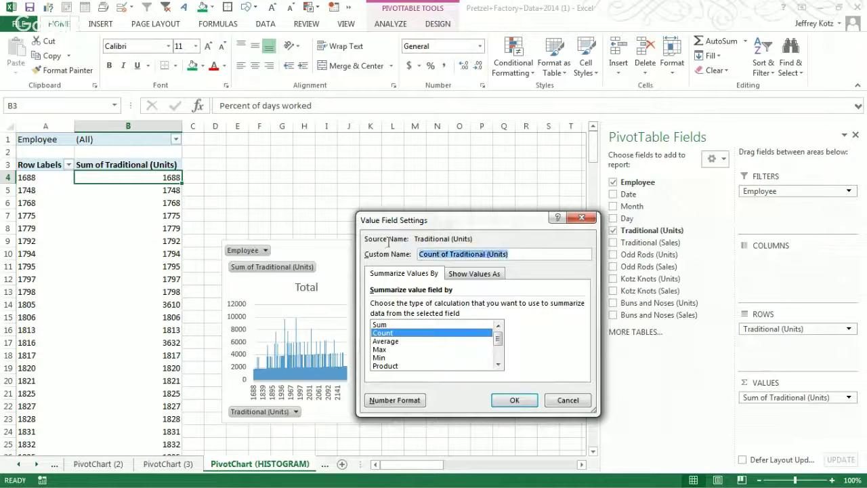
type("Freque")
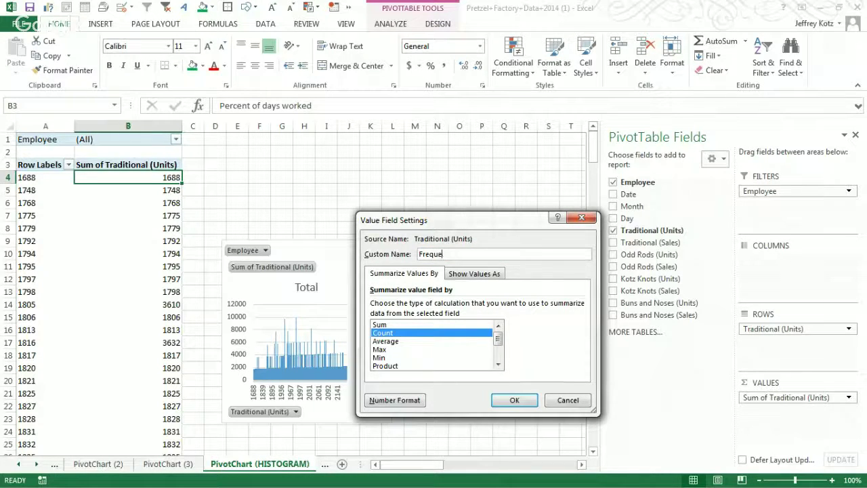
type("ncy")
key("Return")
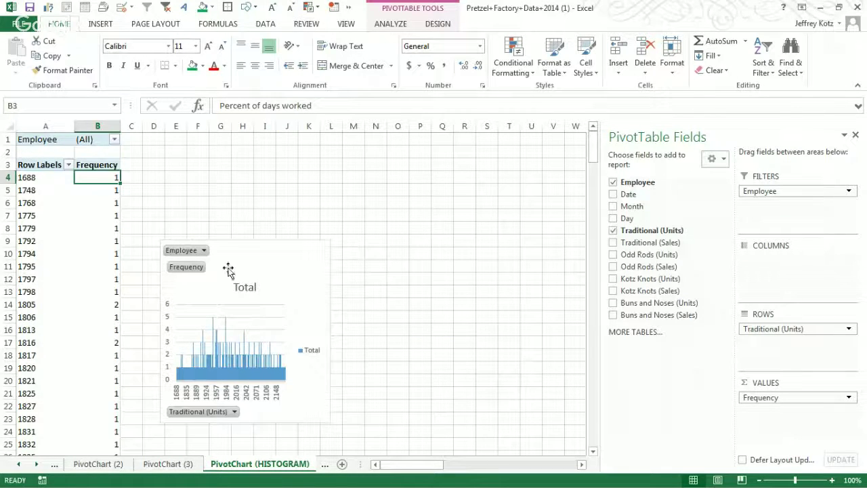
Step: Check the Frequency column down to its grand total and look at the entry for 1805 units
left_click(84, 185)
key("ctrl+Down")
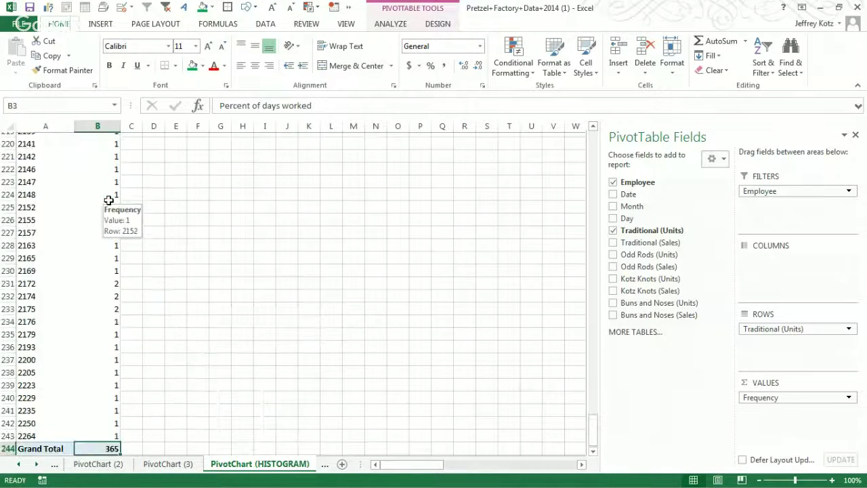
key("ctrl+Up")
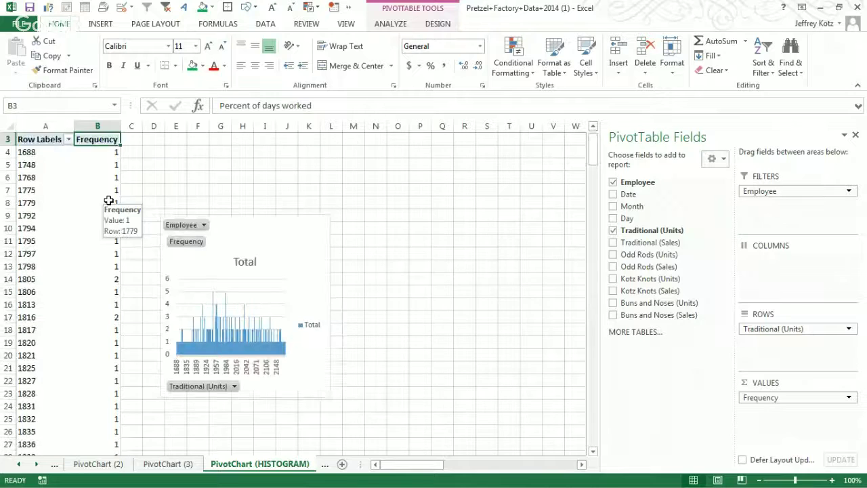
key("Down")
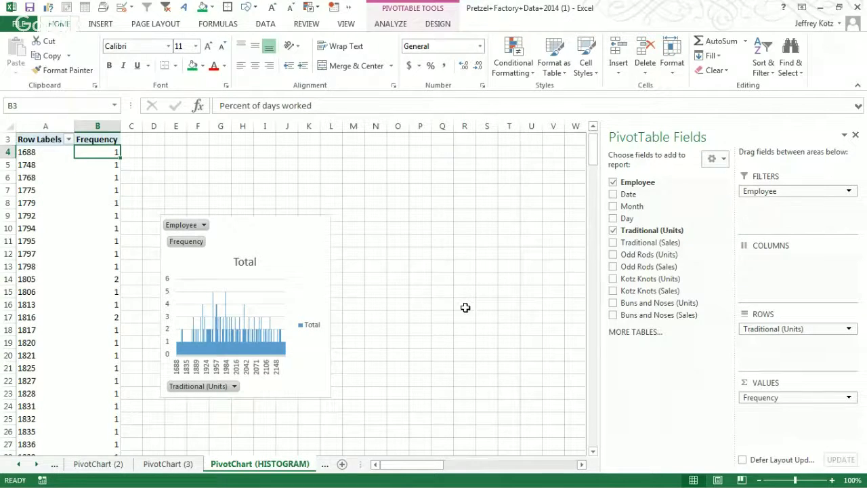
left_click(100, 277)
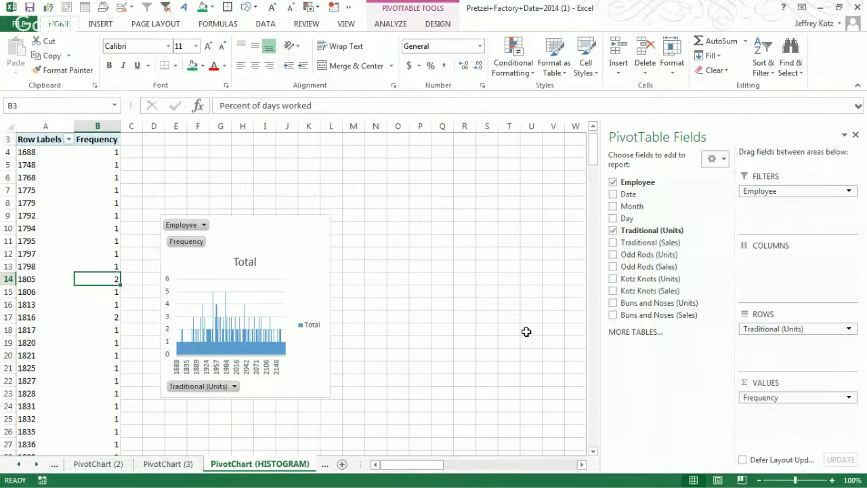
key("Left")
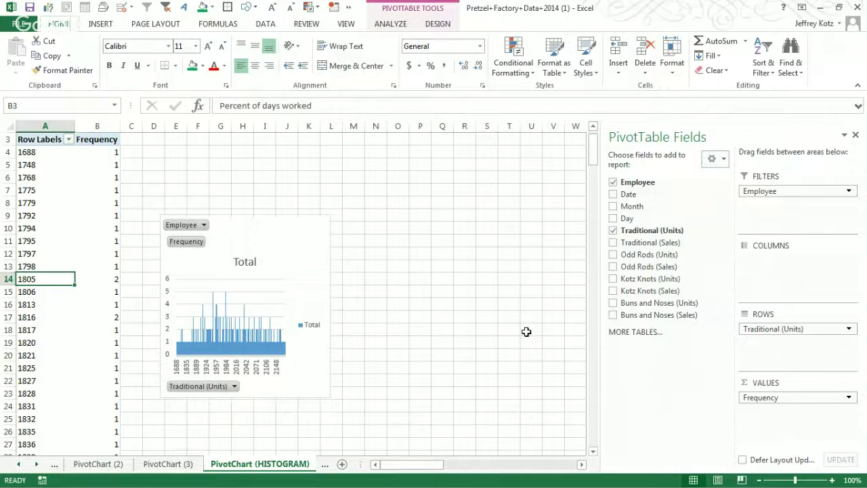
key("Right")
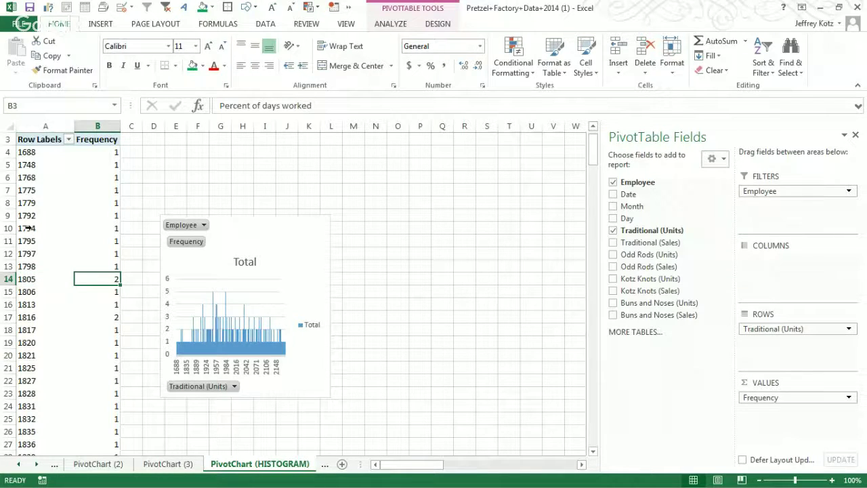
Step: Rename the row labels header to Traditional Units Sold and fit column A to its contents
left_click(43, 142)
type("Traditional Units")
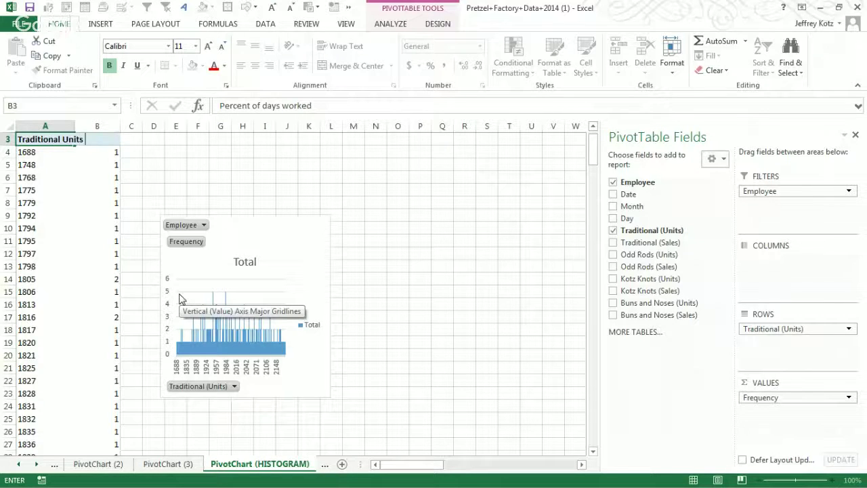
key("Return")
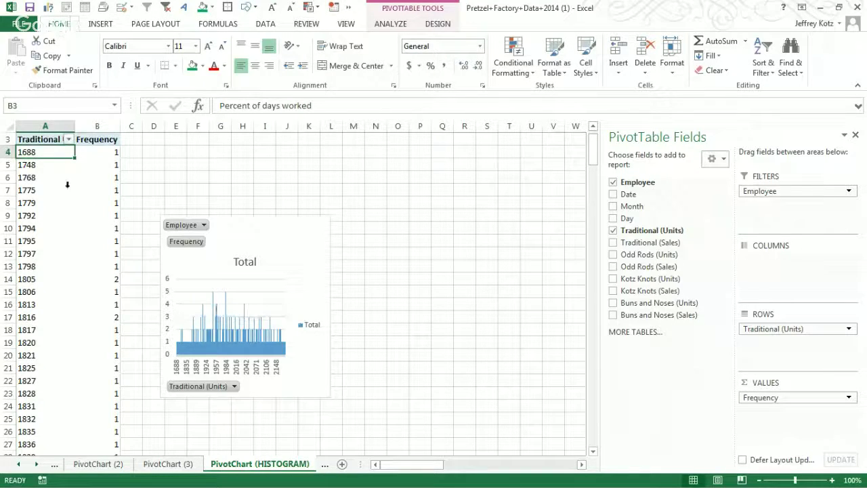
double_click(74, 126)
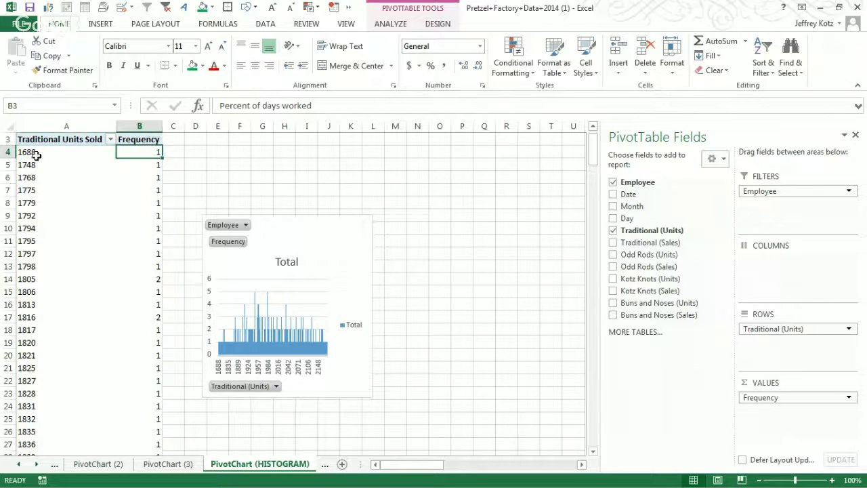
Step: Examine the first frequency rows and the tallest bars of the chart close up
scroll(135, 250, "up", 2)
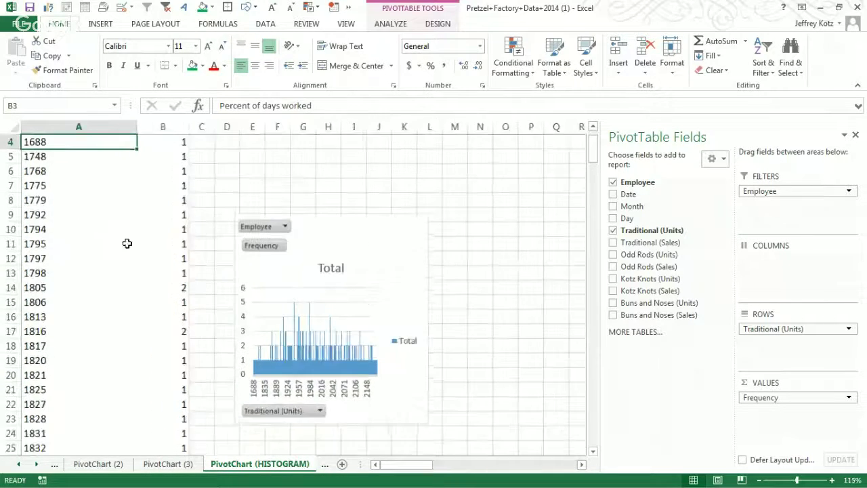
scroll(133, 258, "up", 3)
left_click(245, 223)
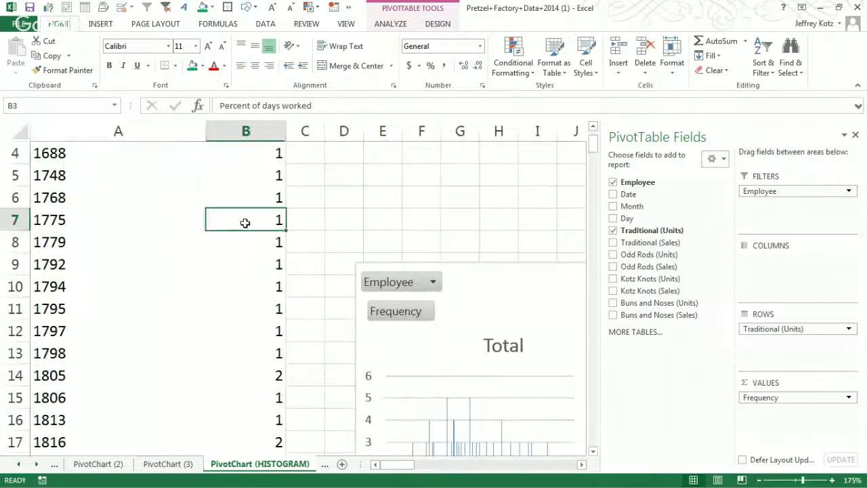
left_click(52, 229, "shift")
left_click_drag(529, 299, 276, 174)
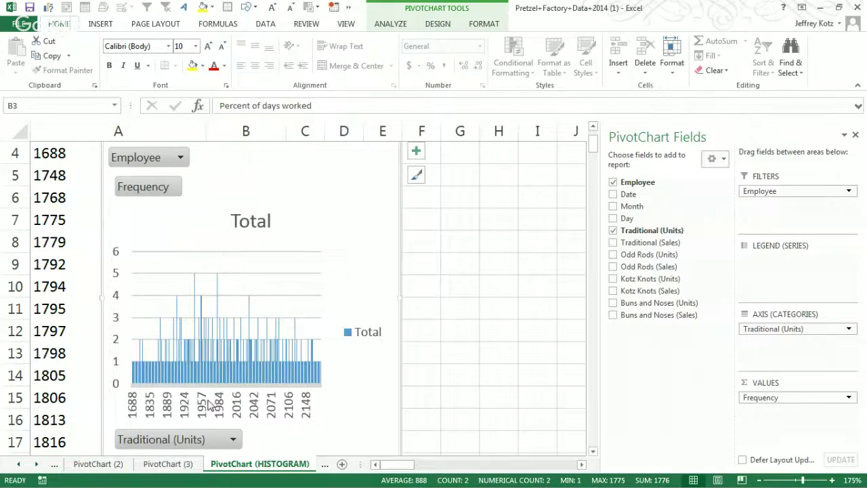
mouse_move(197, 287)
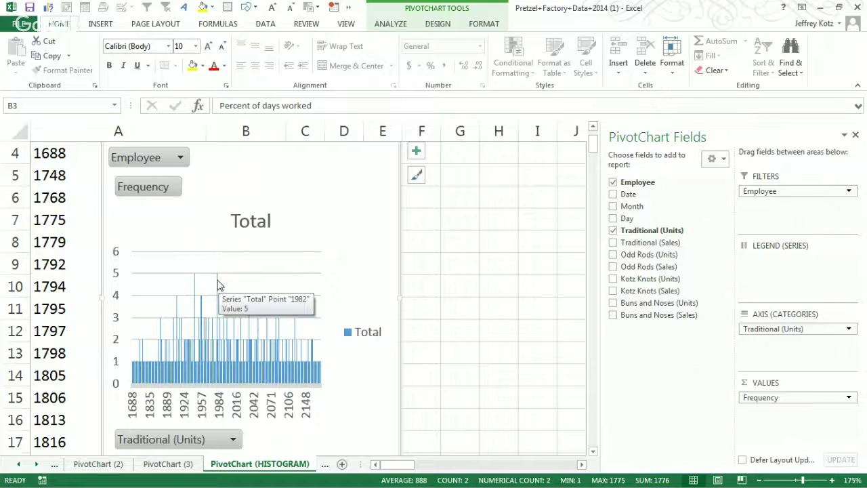
Step: Move the chart clear of the pivot table, starting around column F
left_click_drag(197, 349, 388, 237)
scroll(298, 331, "down", 2)
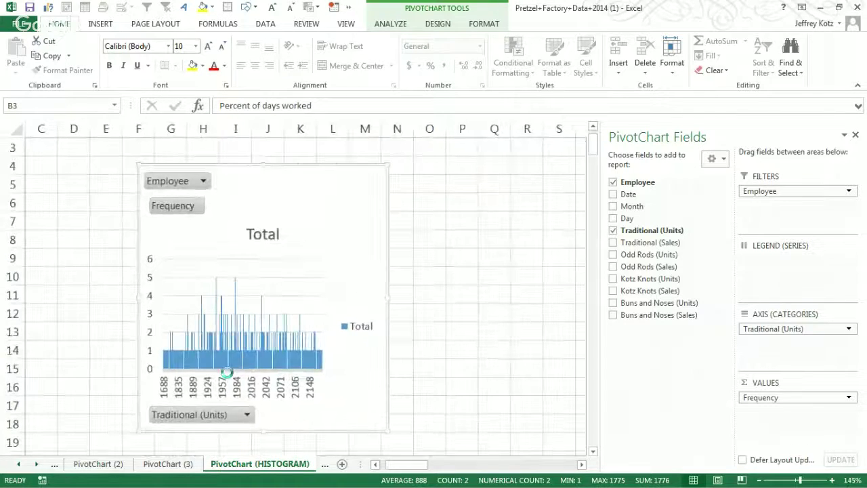
scroll(226, 372, "down", 2)
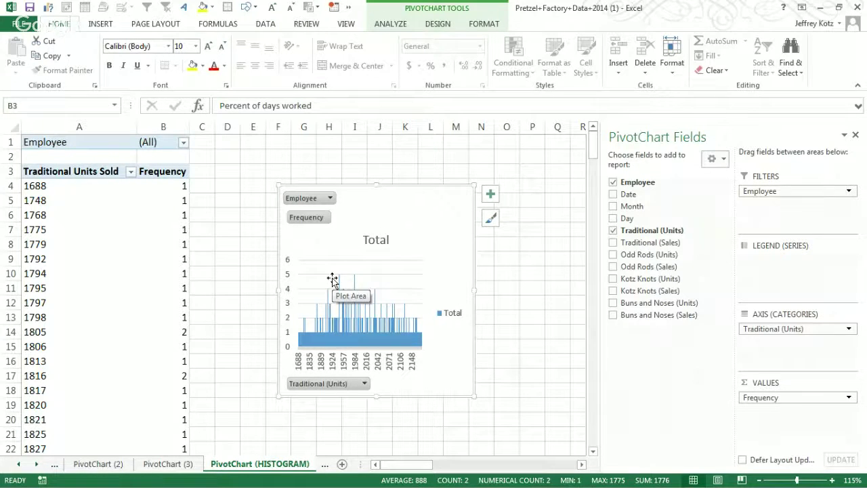
Step: Group the Traditional (Units) row values from 1600 to 2300 in intervals of 100
right_click(40, 244)
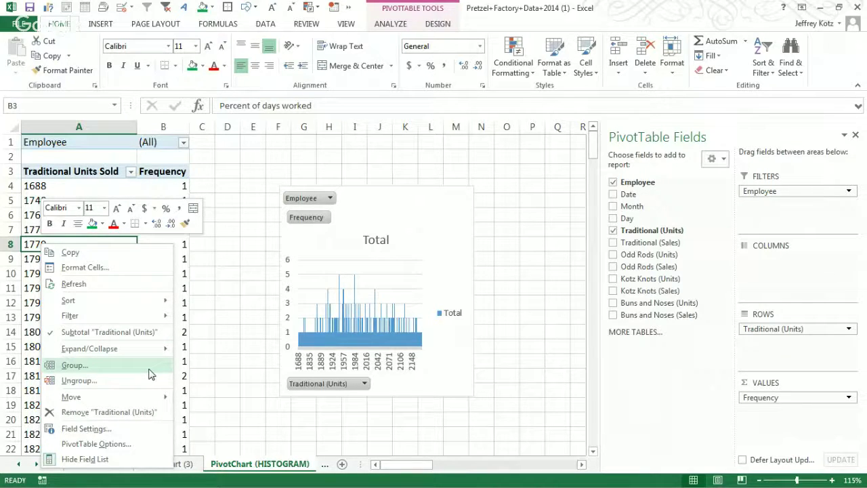
key("Escape")
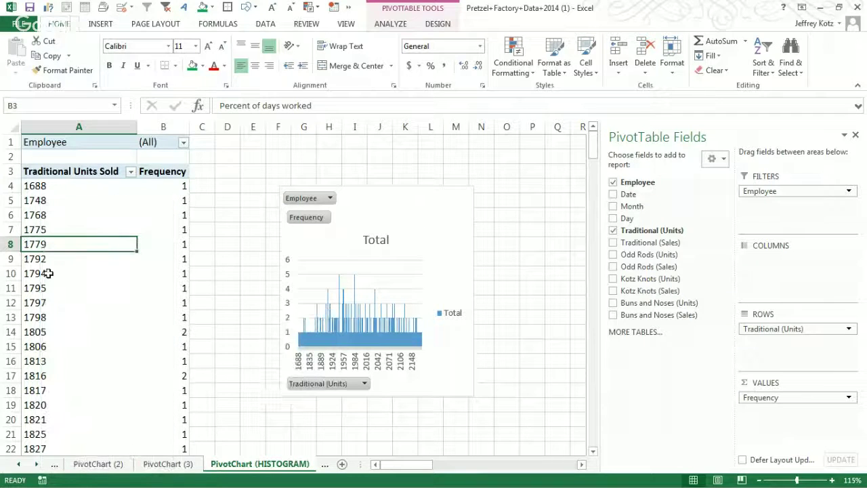
right_click(49, 275)
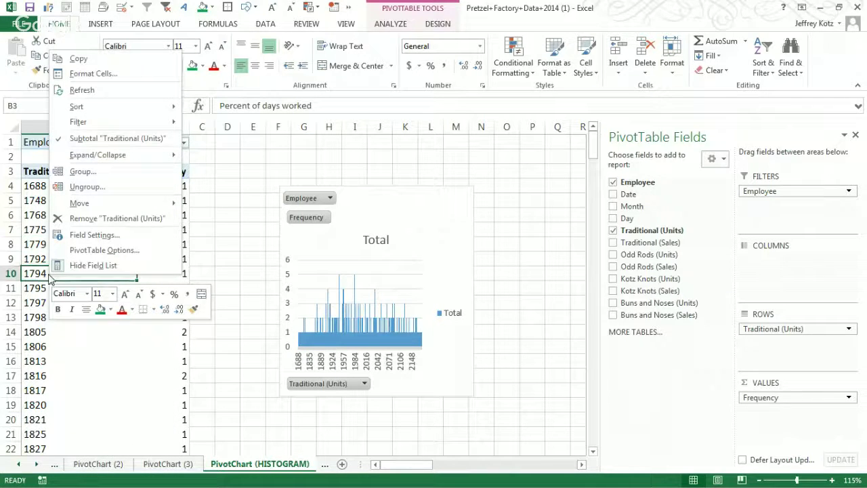
left_click(95, 178)
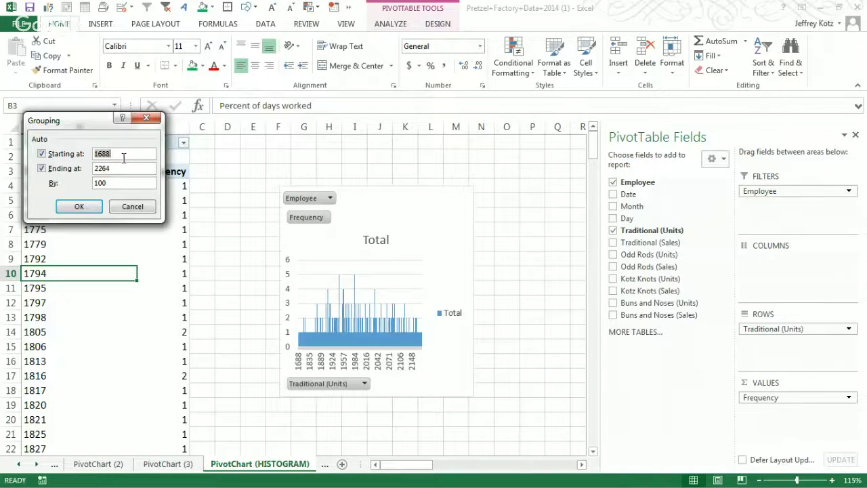
type("1")
key("Tab")
type("2300")
left_click(78, 207)
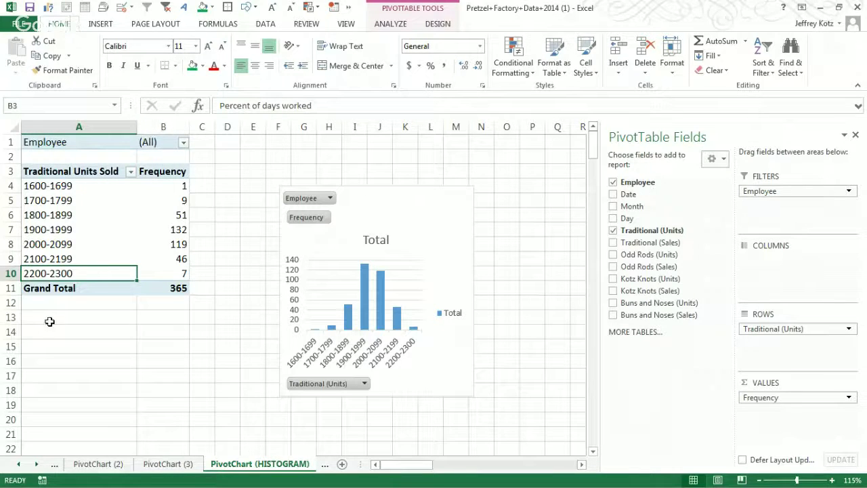
Step: Move the histogram away from the pivot table and widen it so that it starts around column D
left_click(67, 188)
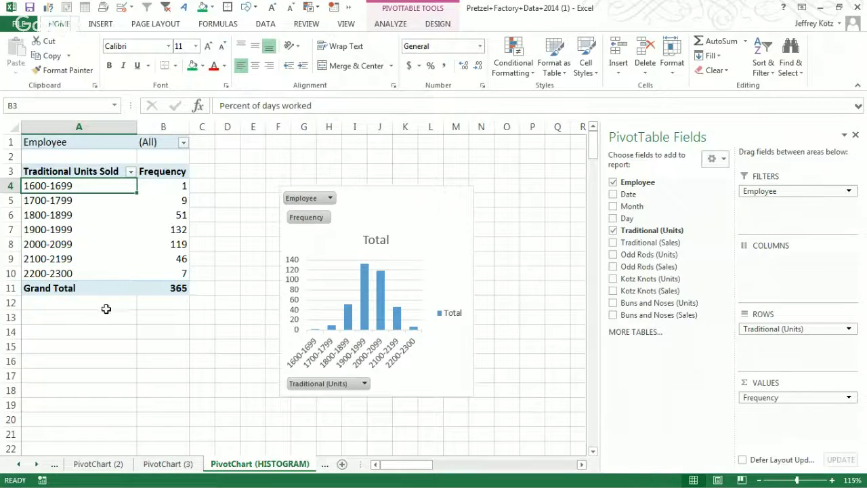
left_click(69, 204)
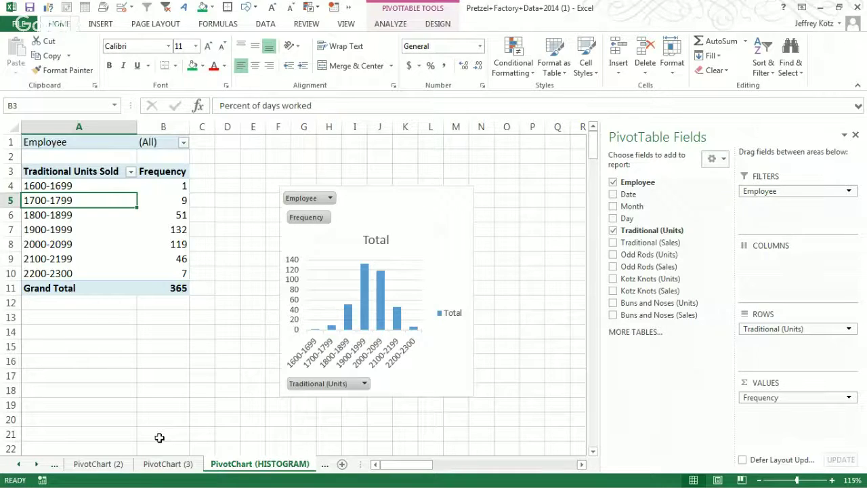
left_click_drag(461, 369, 517, 365)
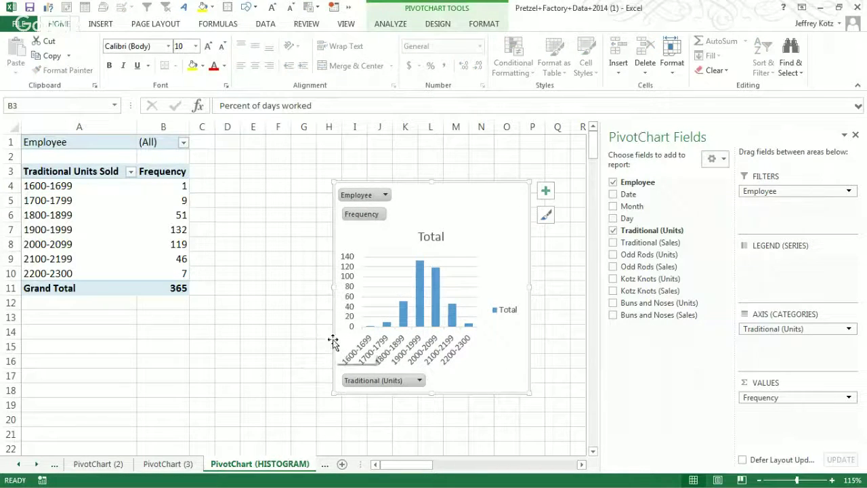
left_click_drag(334, 287, 207, 296)
Step: Reduce the data series gap width to its minimum so the histogram bars touch, and close the series formatting
right_click(393, 305)
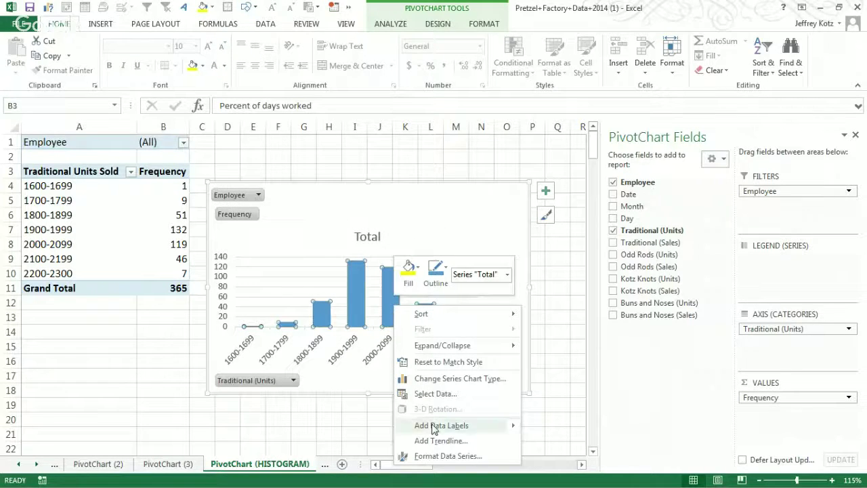
left_click(471, 457)
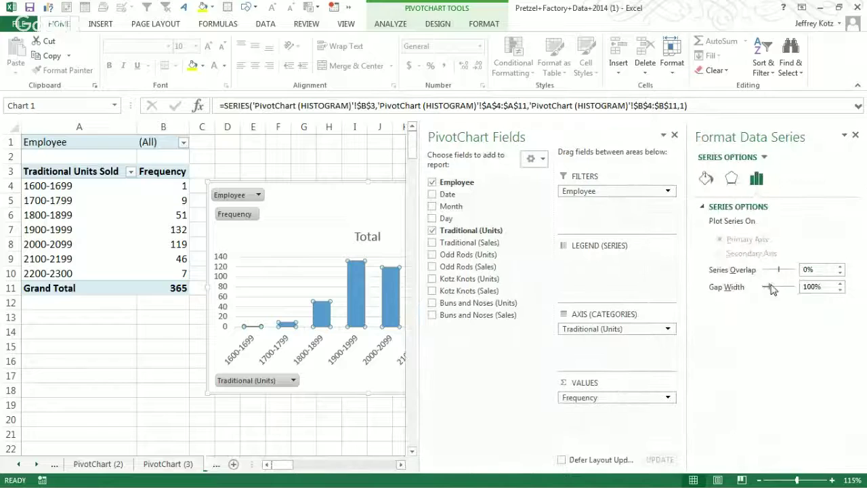
left_click_drag(767, 286, 761, 287)
left_click(363, 387)
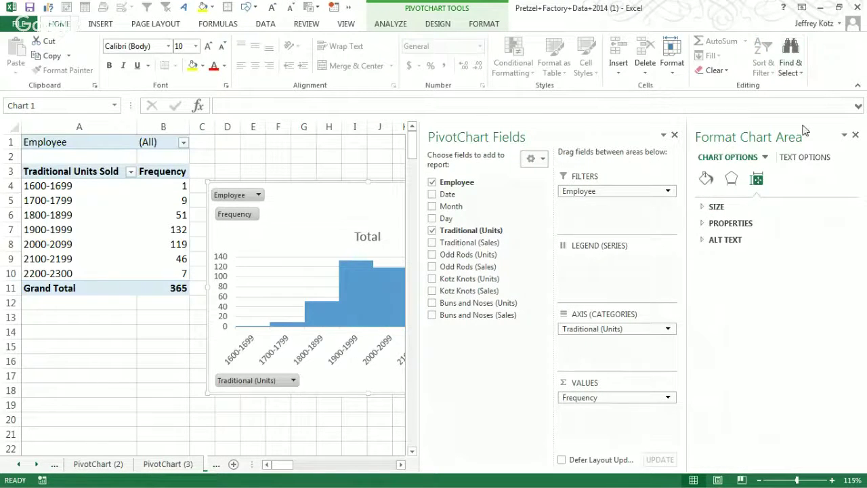
left_click(855, 135)
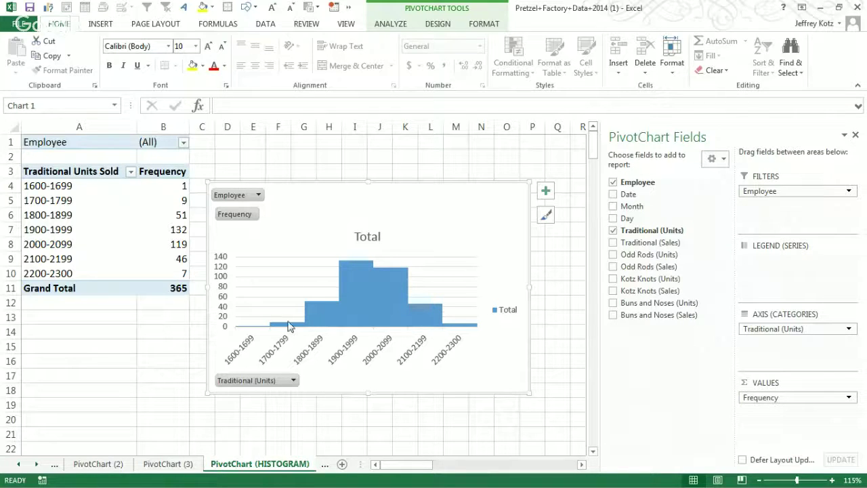
Step: Regroup the Traditional Units Sold row values in intervals of 50
left_click(37, 215)
right_click(46, 217)
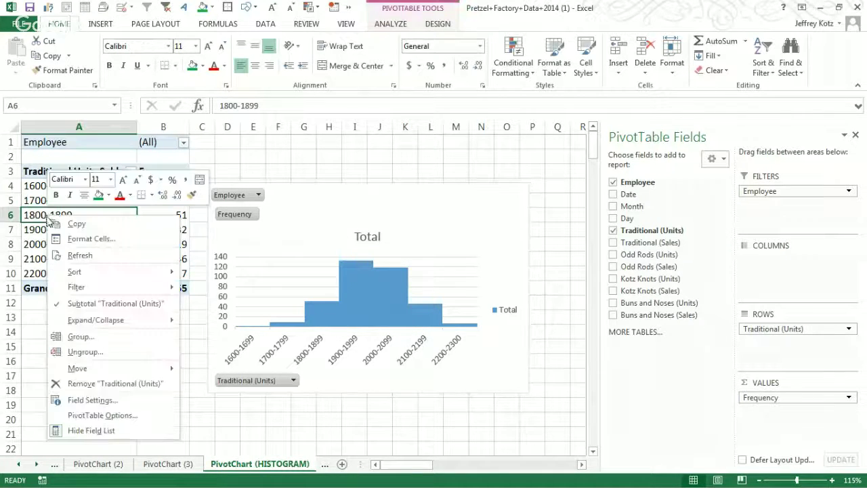
left_click(115, 342)
left_click_drag(160, 349, 7, 316)
type("50")
left_click(99, 373)
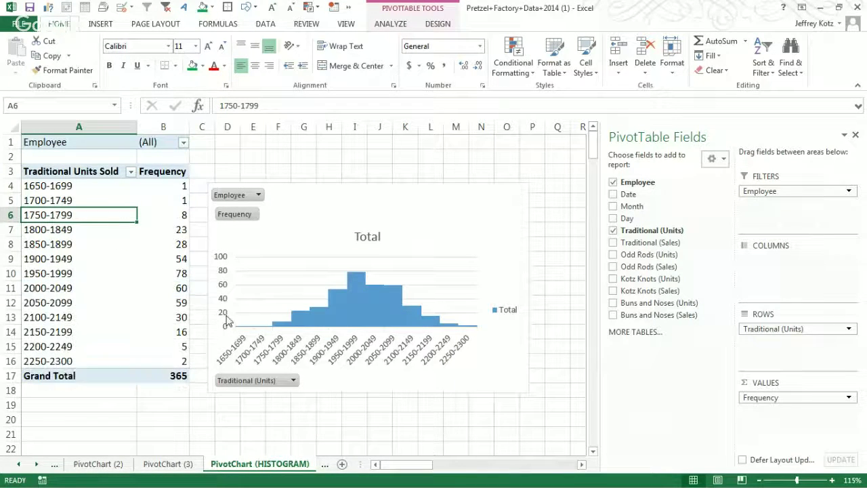
Step: Regroup the Traditional Units Sold row values in intervals of 30
left_click(73, 228)
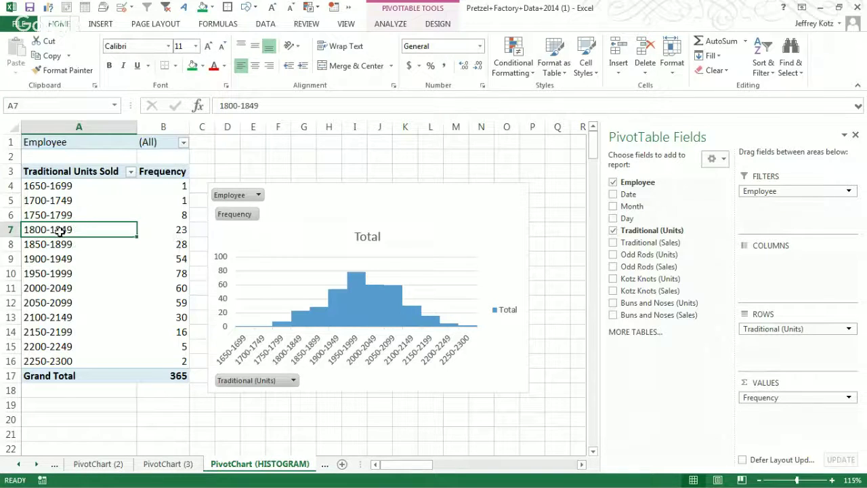
right_click(79, 231)
left_click(105, 353)
left_click_drag(134, 360, 32, 360)
type("30")
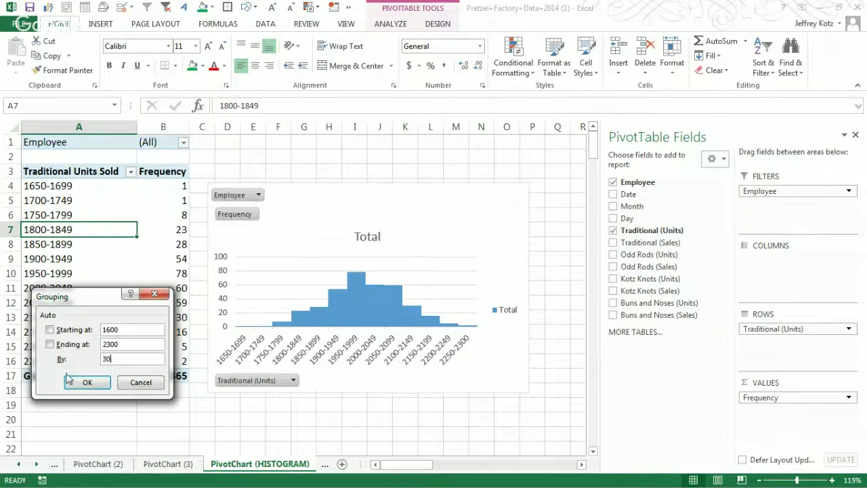
left_click(86, 382)
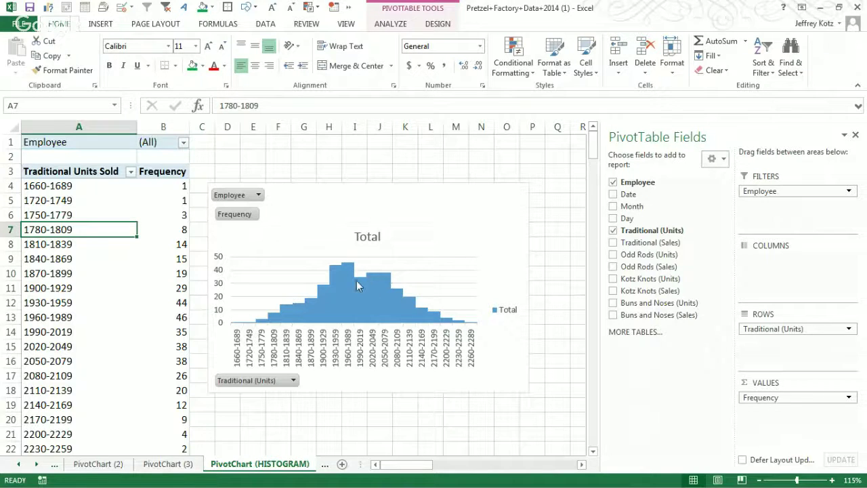
Step: Regroup the Traditional Units Sold row values back into intervals of 100
right_click(61, 250)
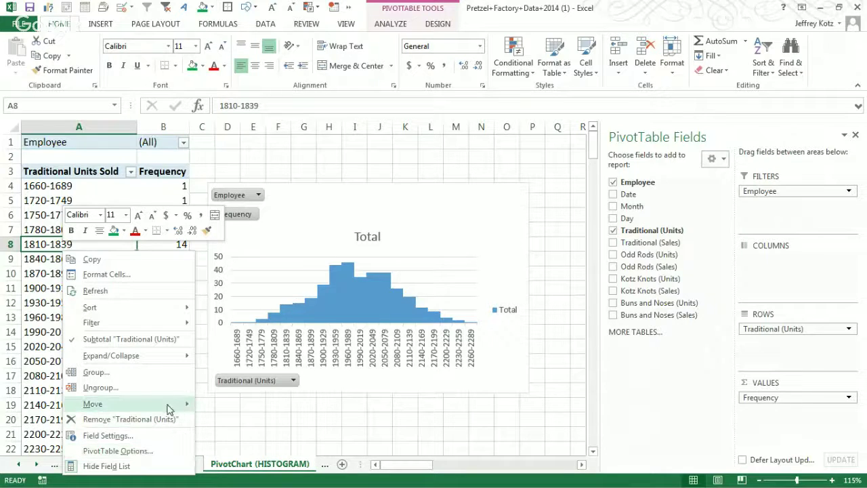
left_click(162, 372)
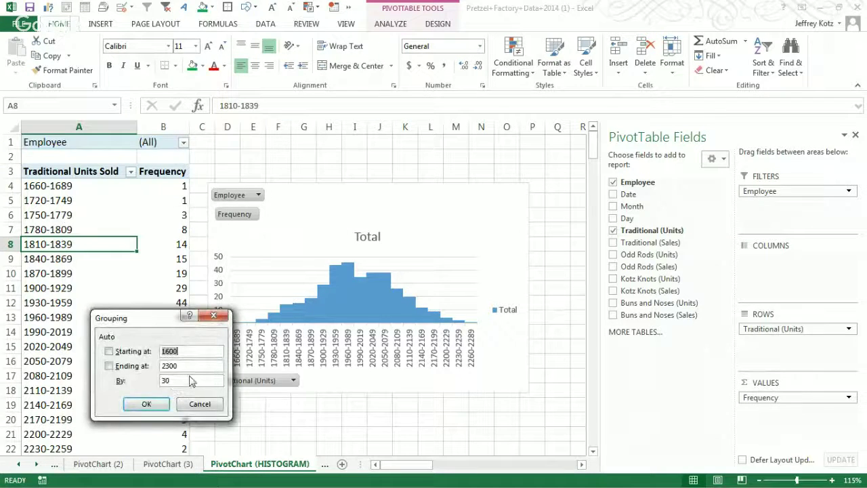
double_click(176, 380)
type("1900")
left_click(145, 403)
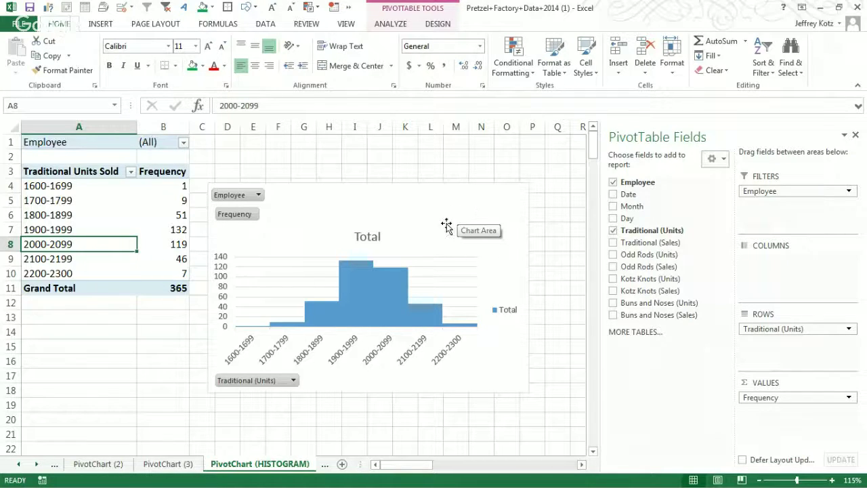
Step: Delete the histogram's horizontal gridlines and add data labels to the bars
left_click(297, 282)
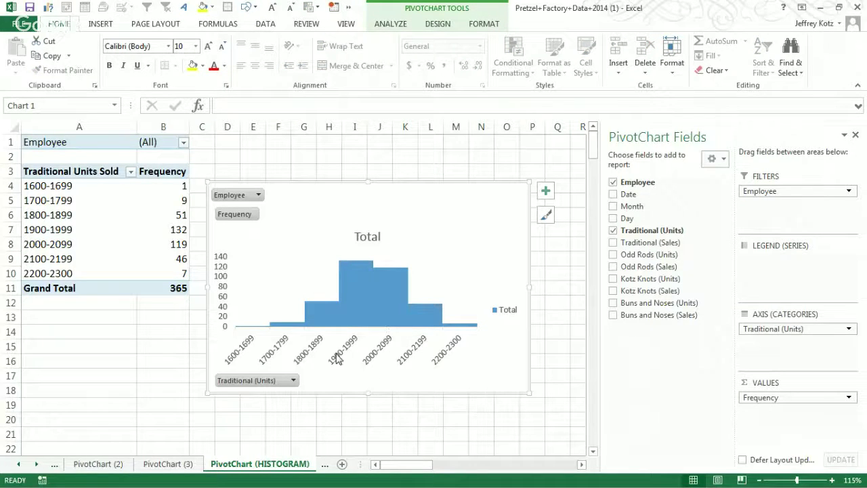
right_click(376, 294)
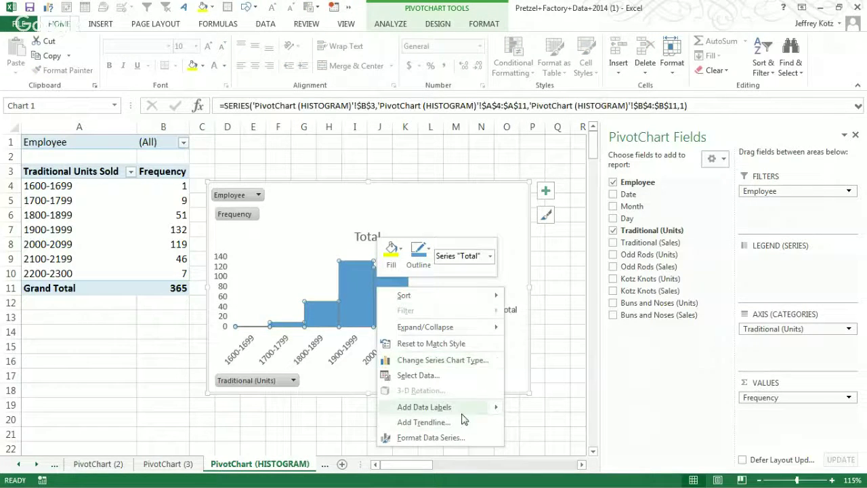
mouse_move(466, 412)
left_click(536, 407)
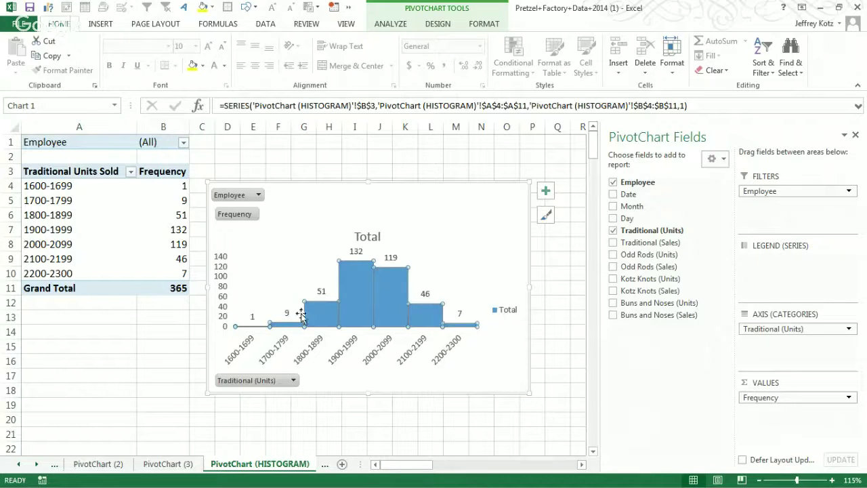
left_click(499, 365)
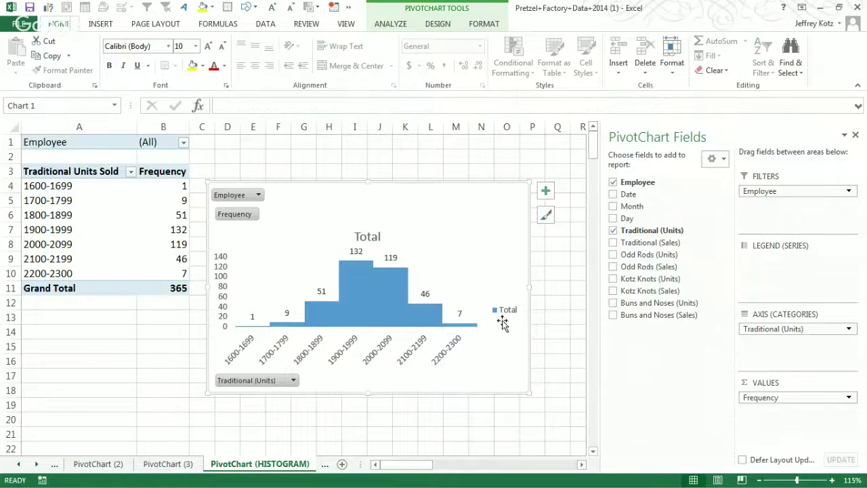
Step: Delete the chart's legend and change the chart title to "Traditional Pretzels sizold"
left_click(502, 323)
key("Delete")
left_click(383, 237)
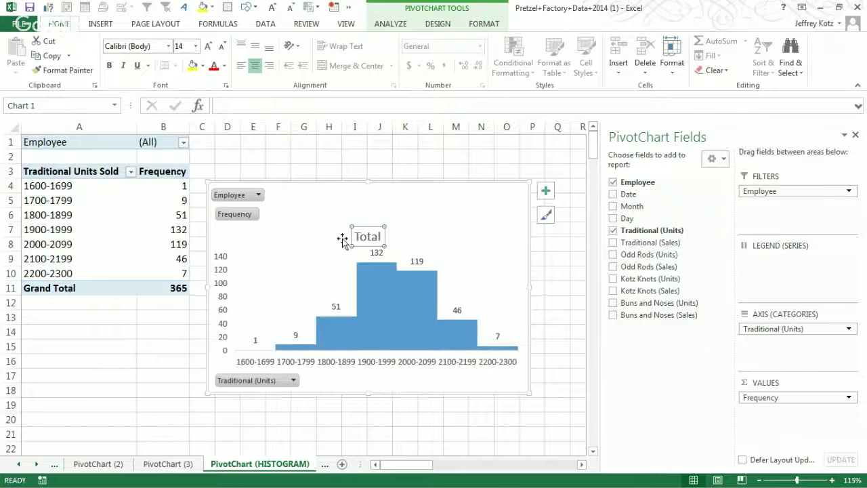
double_click(368, 235)
type("Traditional Prezt")
key("BackSpace")
key("BackSpace")
type("tzels sizold")
key("Return")
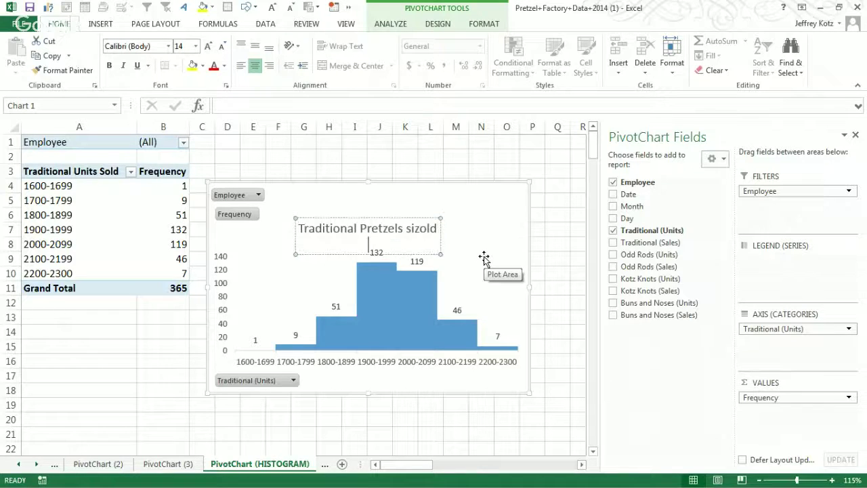
left_click(491, 203)
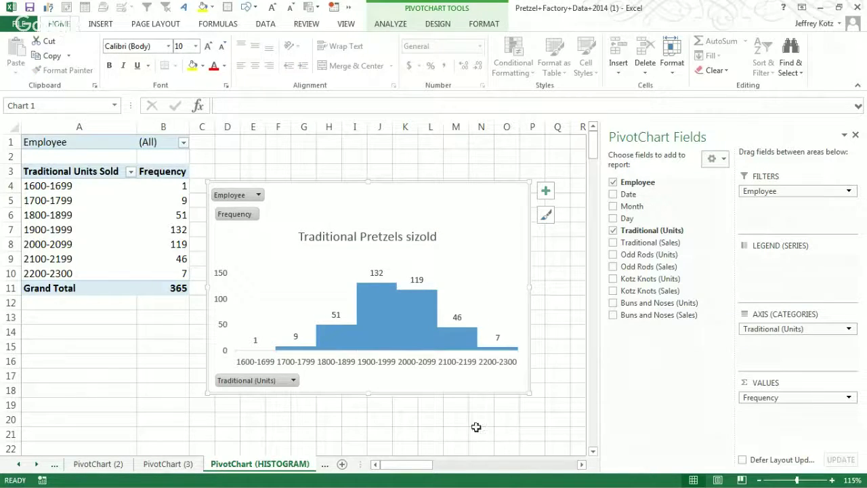
Step: Open the formatting options of the chart's horizontal axis and expand its number and label settings
right_click(411, 367)
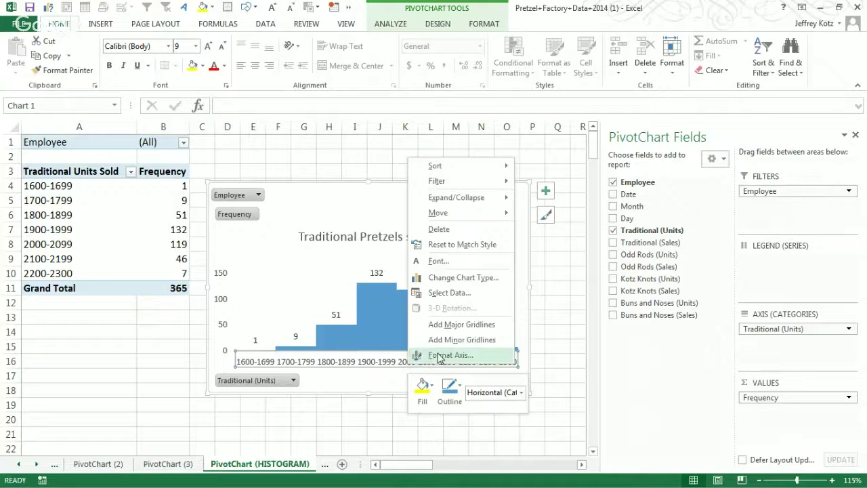
left_click(414, 354)
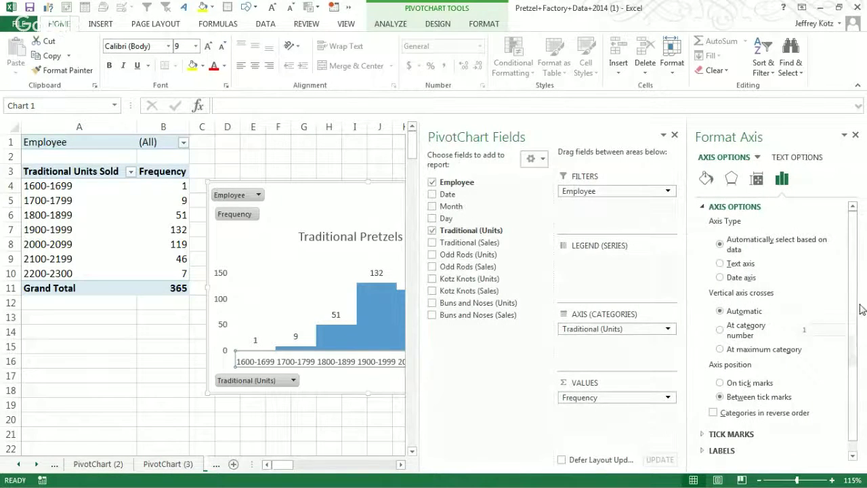
left_click_drag(853, 304, 854, 325)
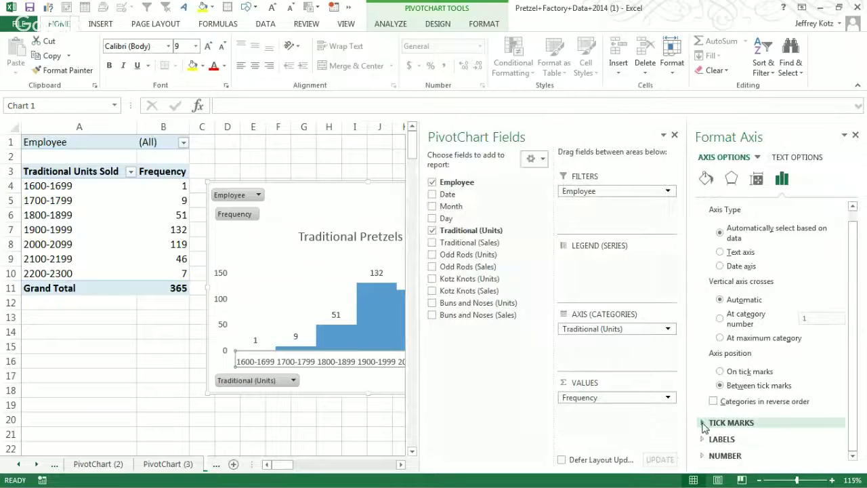
left_click(718, 456)
scroll(787, 396, "down", 4)
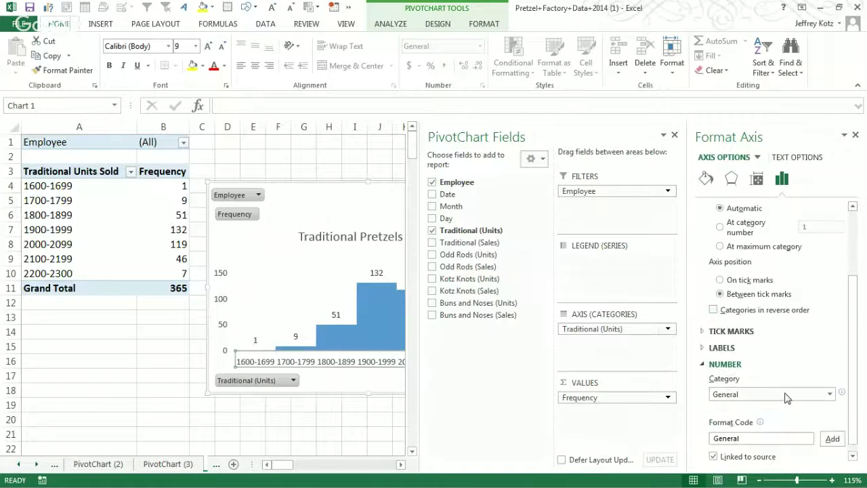
scroll(796, 372, "up", 2)
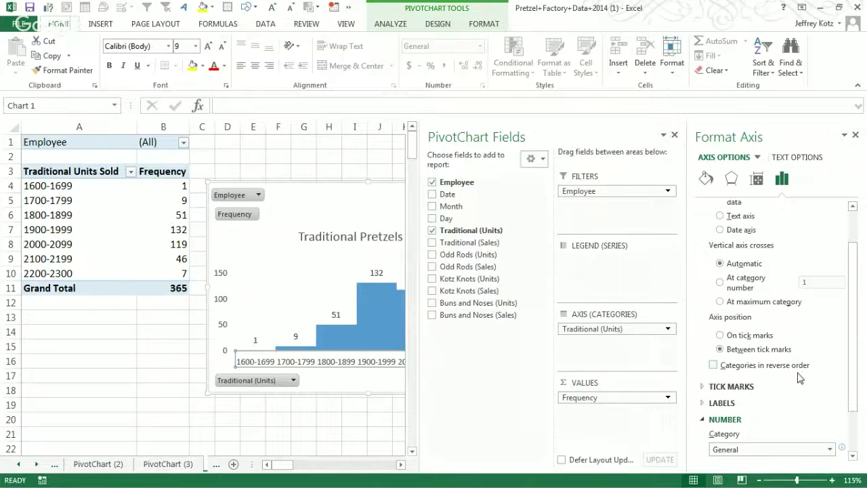
left_click(701, 405)
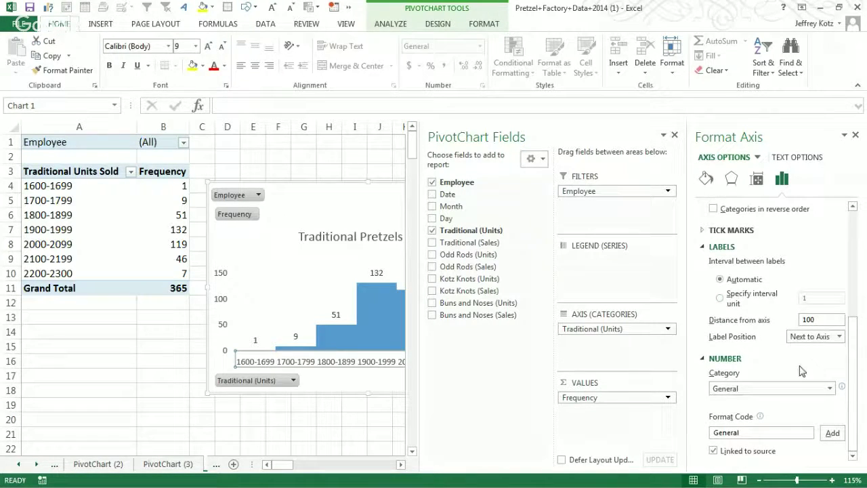
Step: Try the High label position for the horizontal axis and settle on Low
left_click(817, 336)
left_click(806, 363)
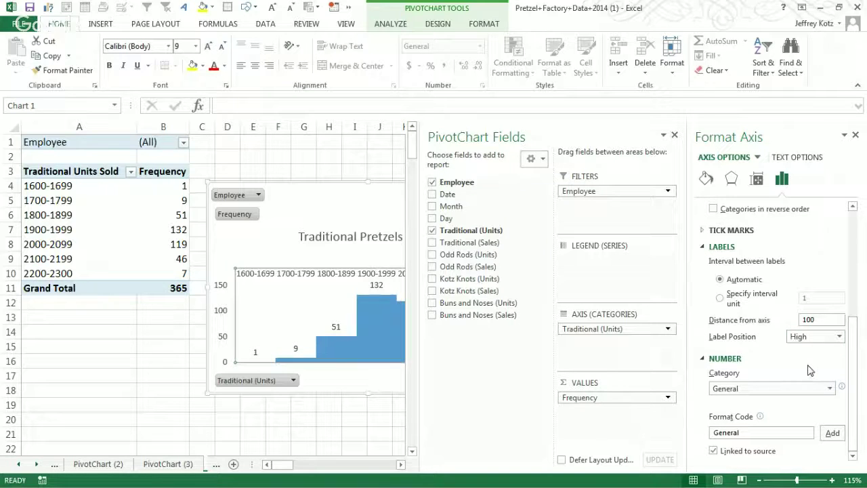
left_click(828, 336)
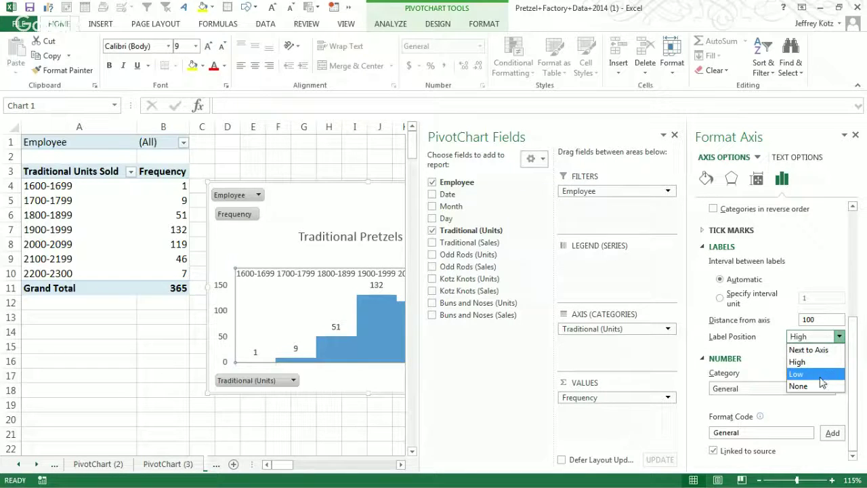
left_click(825, 374)
scroll(591, 386, "down", 2)
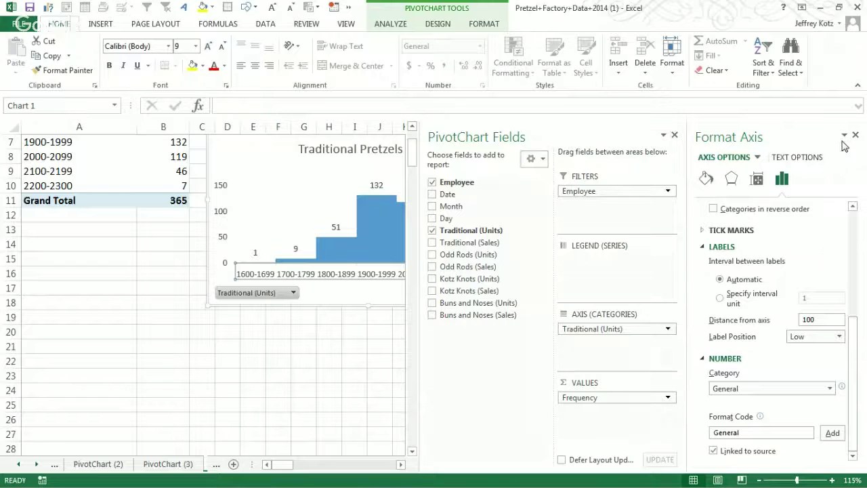
Step: Change the horizontal axis text direction to rotate all text so the unit range labels run vertically
left_click(798, 157)
left_click(730, 158)
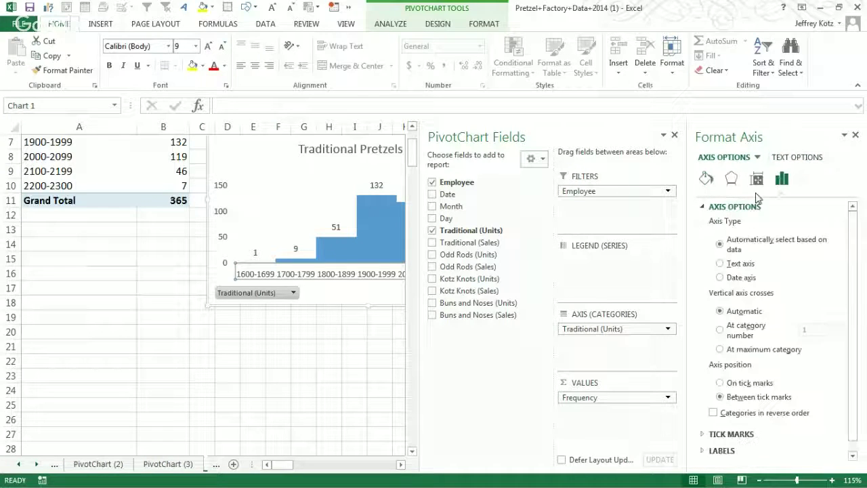
left_click(756, 178)
left_click(839, 242)
left_click(817, 342)
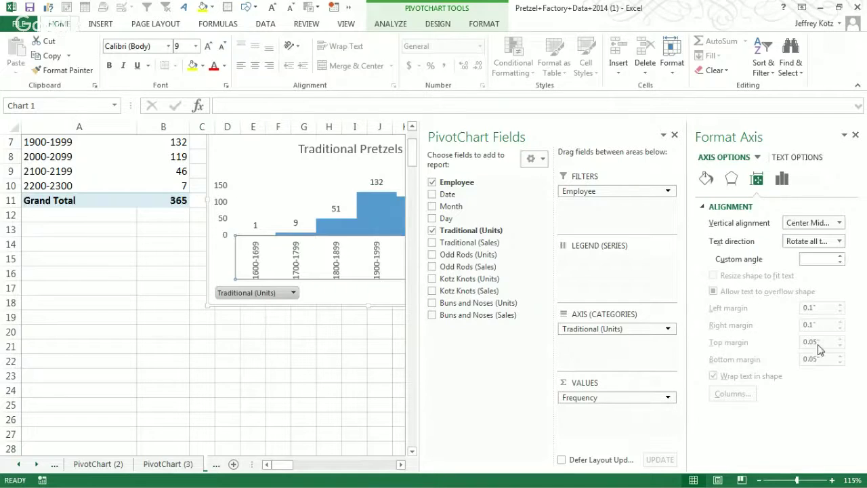
Step: Move the histogram farther from the pivot table, down to about row 10 and starting near column F
left_click(361, 315)
left_click(329, 405)
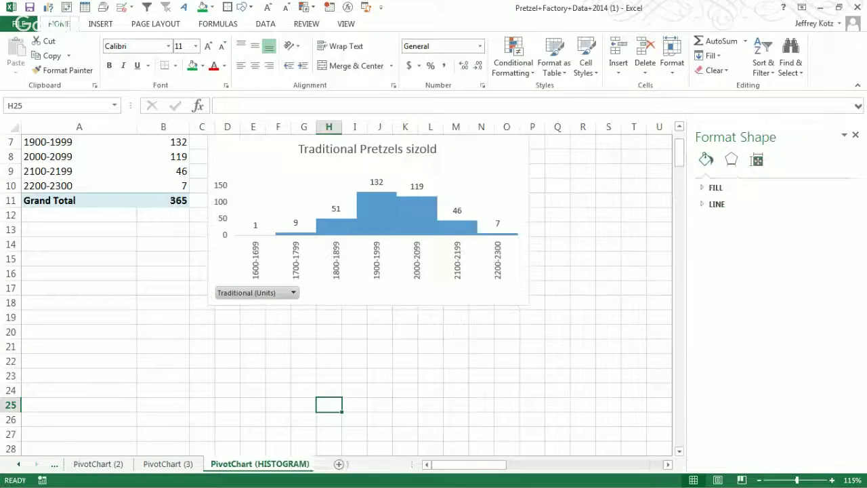
left_click_drag(495, 163, 588, 297)
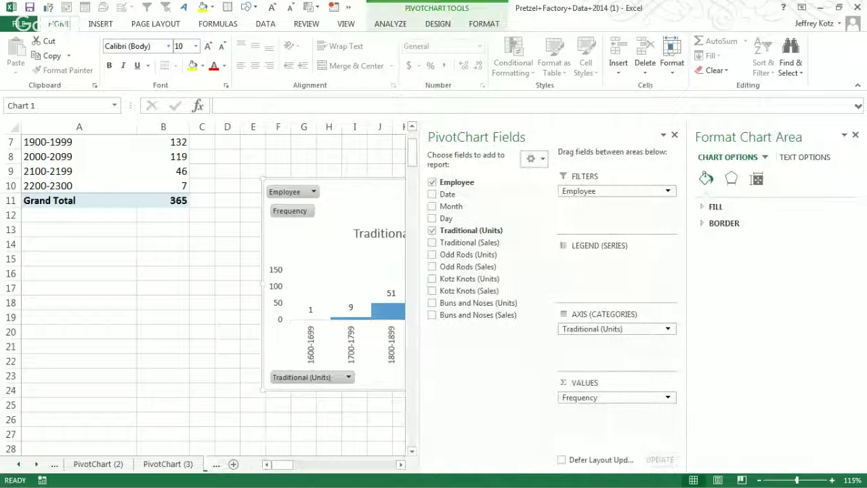
Step: Close the chart area formatting options and fill only the histogram's 1900-1999 bar with the standard light green
left_click(855, 135)
left_click(431, 306)
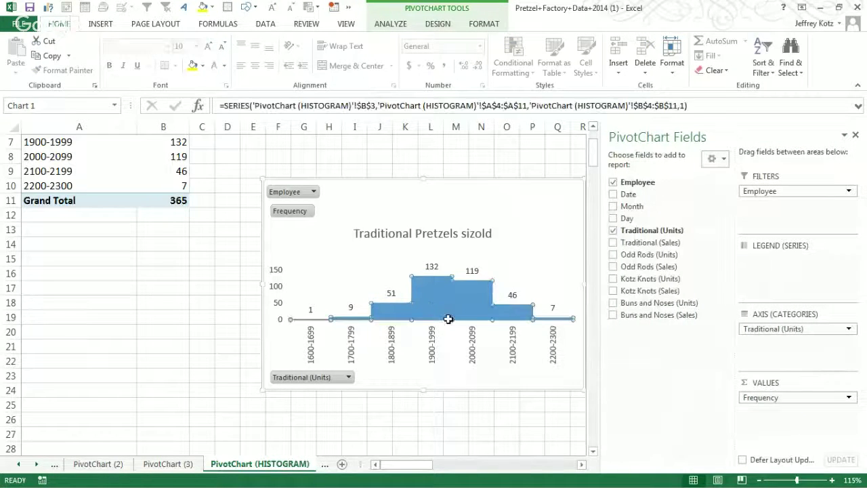
left_click(447, 313)
right_click(436, 308)
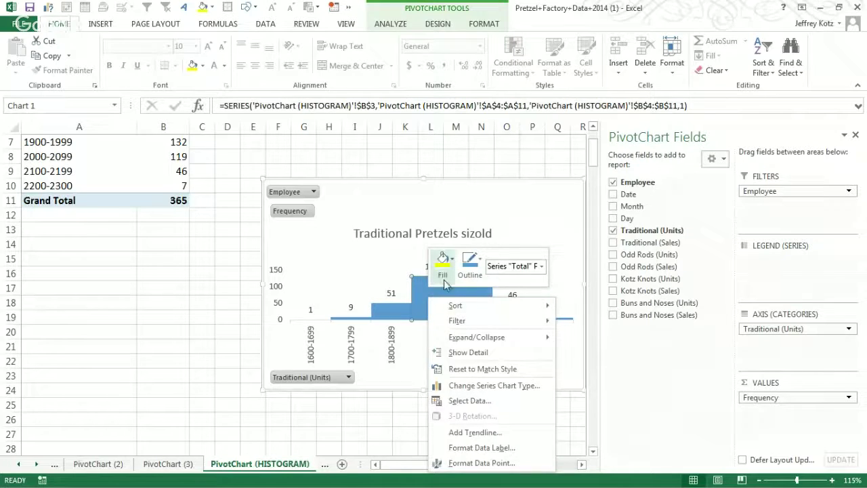
left_click(443, 271)
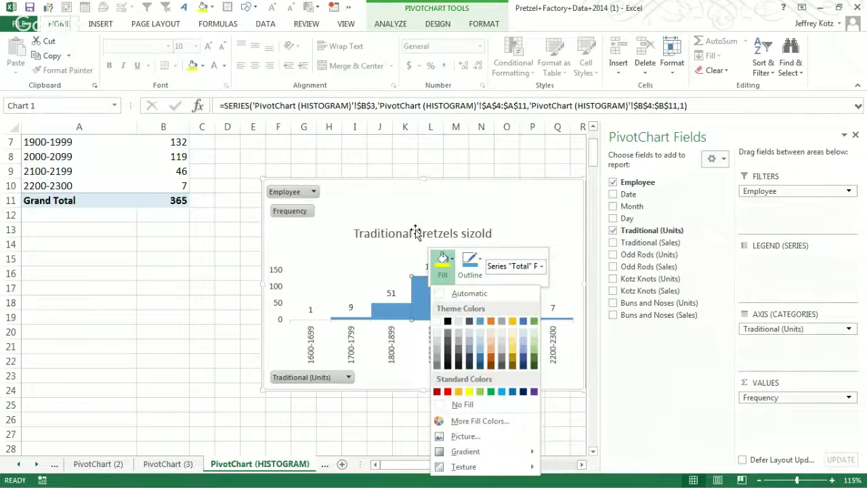
left_click(480, 392)
left_click(543, 221)
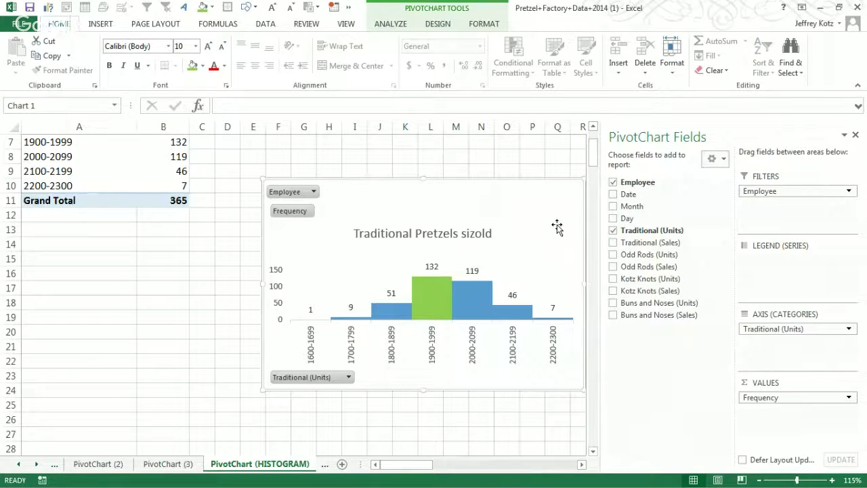
Step: Fill the whole data series of the histogram with the green theme color and deselect the bars
left_click(494, 318)
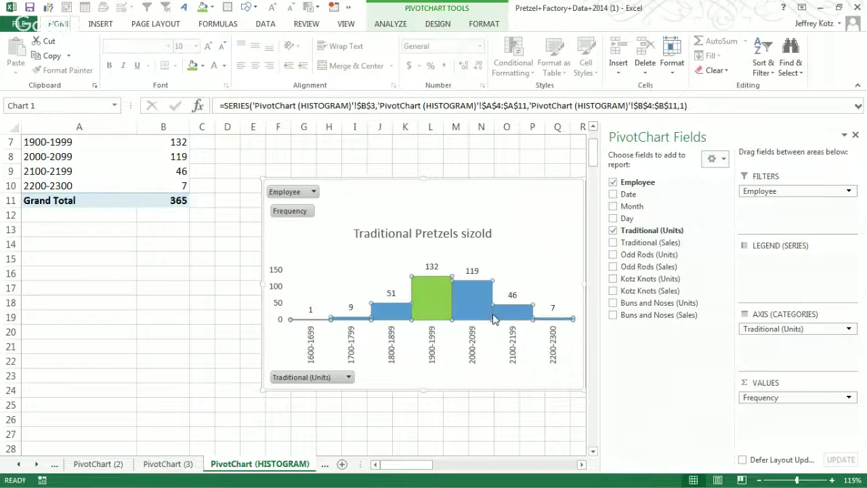
right_click(464, 293)
left_click(479, 259)
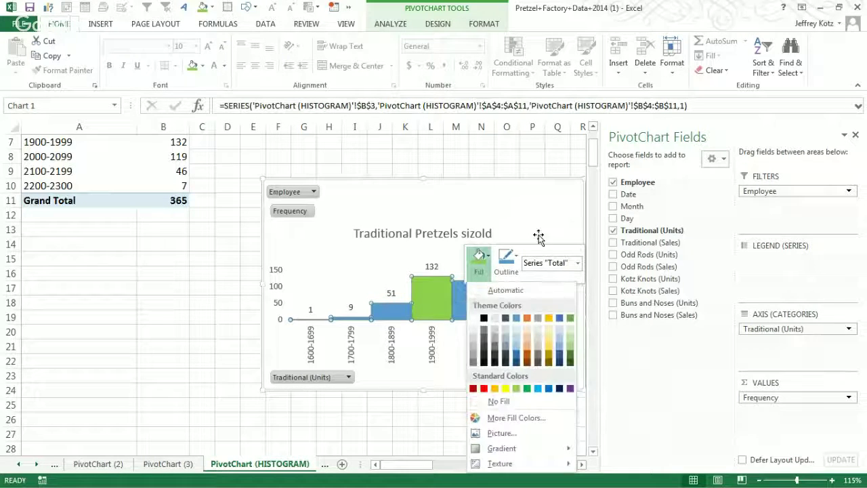
left_click(570, 318)
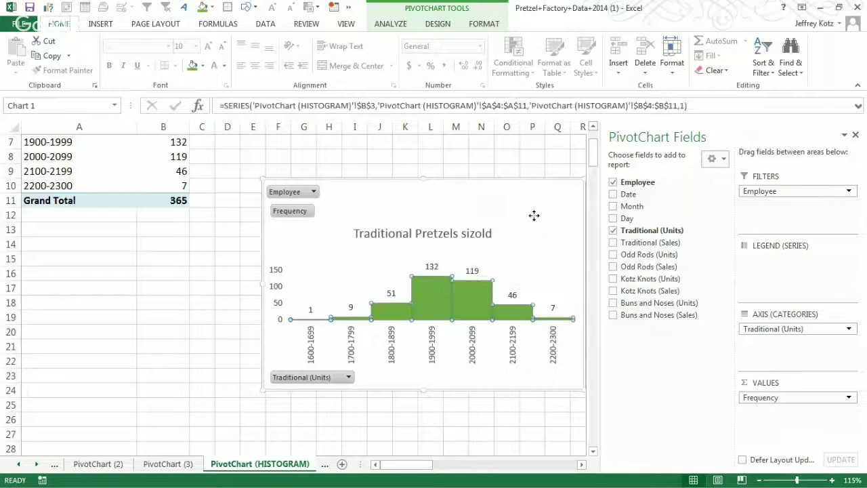
left_click(535, 209)
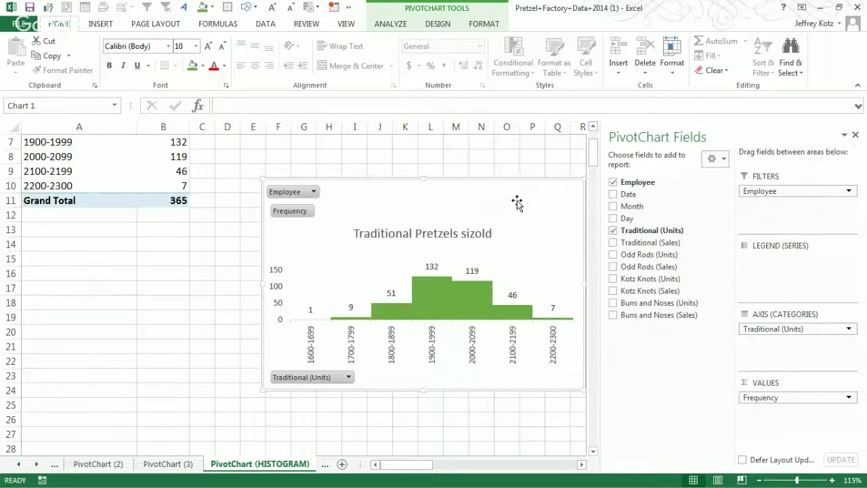